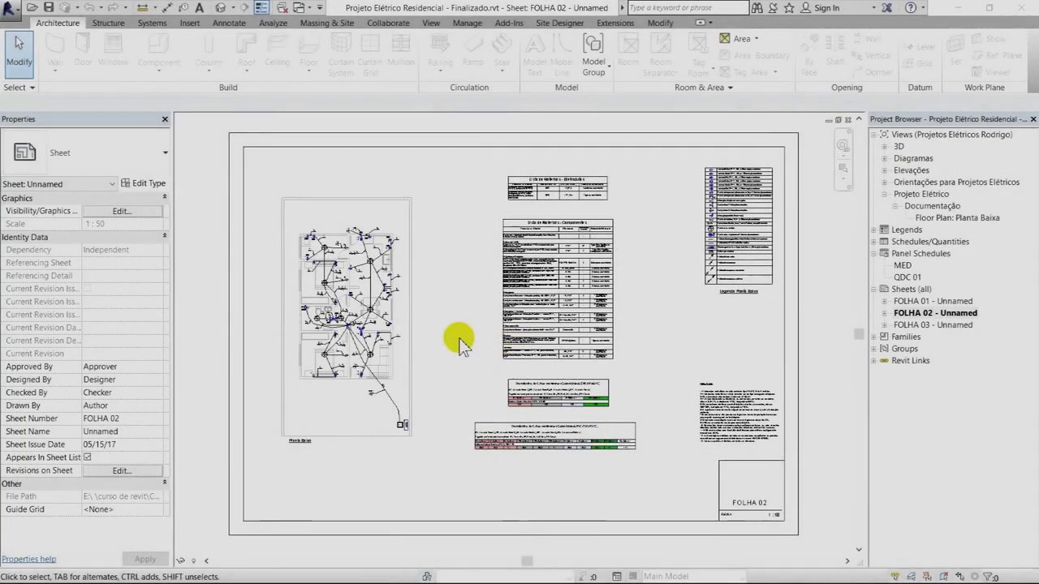
Zoom into the FOLHA 02 electrical floor plan and pan slightly left until circuit tags are readable.
{"action": "scroll", "coordinate": [357, 288], "scroll_direction": "up", "scroll_amount": 3}
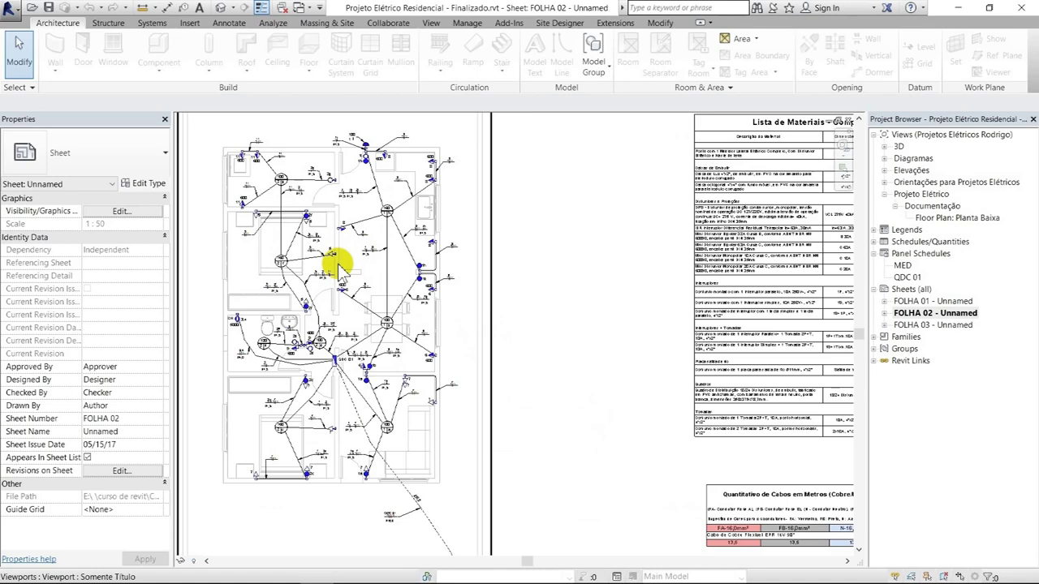
{"action": "scroll", "coordinate": [337, 267], "scroll_direction": "up", "scroll_amount": 5}
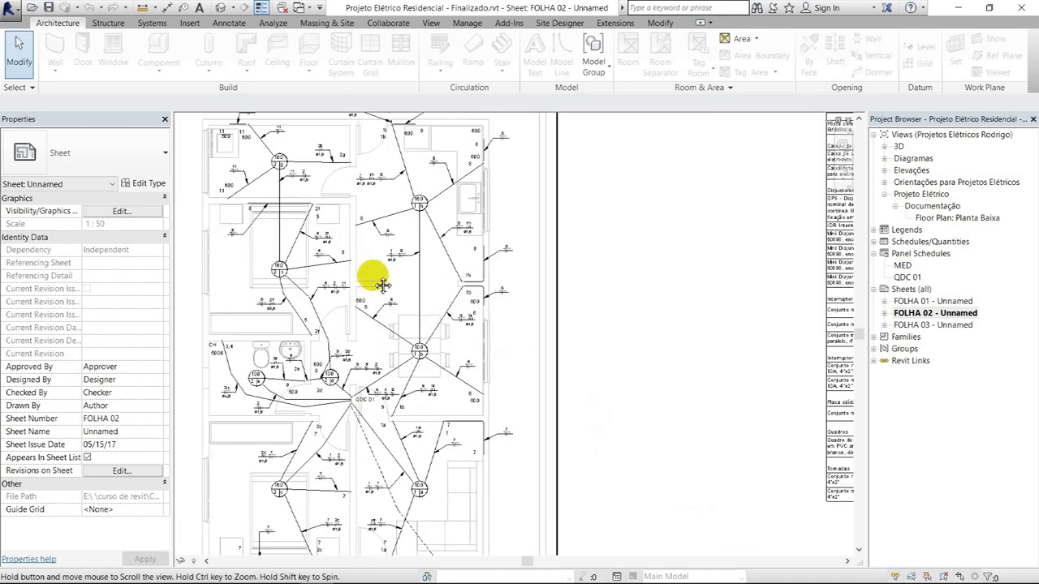
{"action": "scroll", "coordinate": [367, 199], "scroll_direction": "up", "scroll_amount": 2}
{"action": "scroll", "coordinate": [359, 181], "scroll_direction": "up", "scroll_amount": 2}
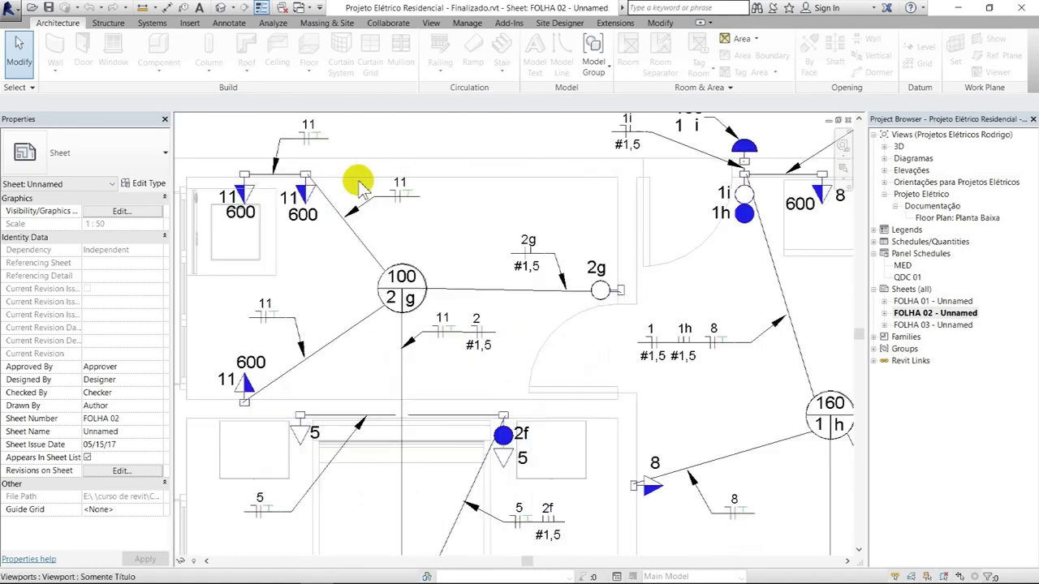
{"action": "scroll", "coordinate": [382, 197], "scroll_direction": "up", "scroll_amount": 2}
{"action": "middle_click_drag", "start_coordinate": [640, 274], "coordinate": [573, 292]}
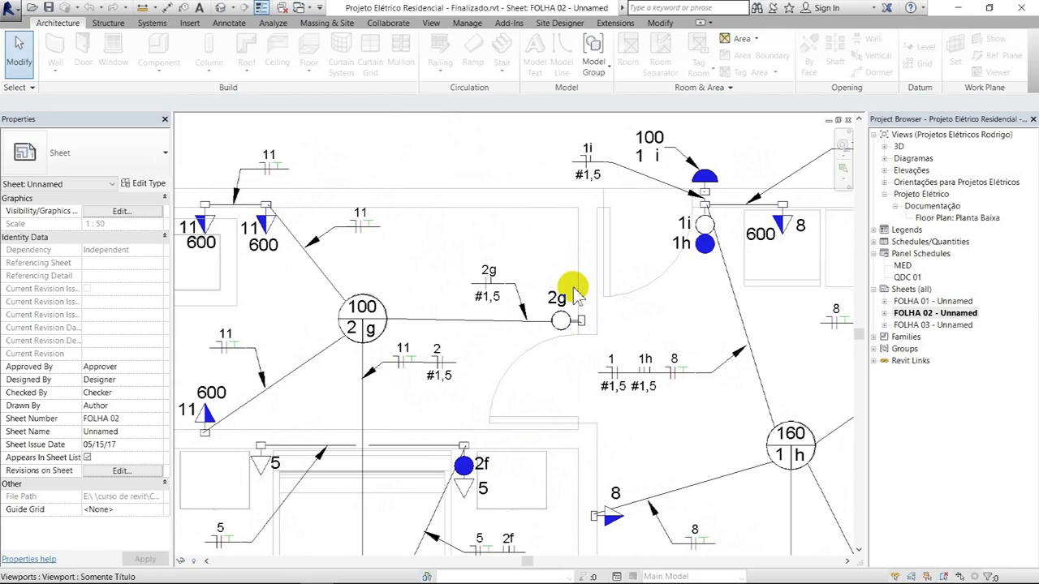
Turn off Thin Lines and pan the plan to show its lower rooms.
{"action": "left_click", "coordinate": [261, 8]}
{"action": "middle_click_drag", "start_coordinate": [617, 266], "coordinate": [447, 227]}
{"action": "scroll", "coordinate": [441, 225], "scroll_direction": "down", "scroll_amount": 1}
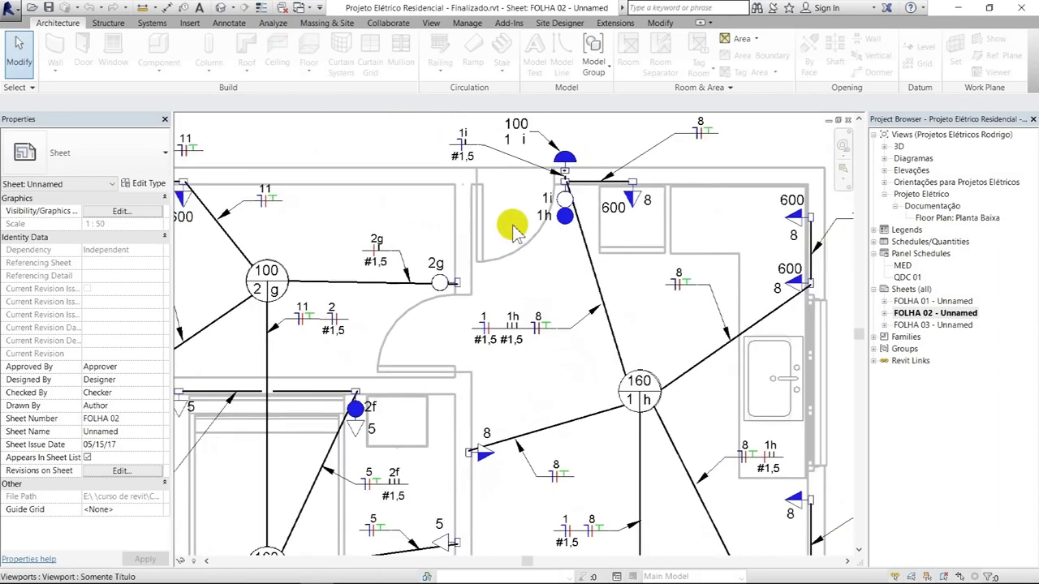
{"action": "scroll", "coordinate": [622, 343], "scroll_direction": "down", "scroll_amount": 2}
{"action": "scroll", "coordinate": [633, 233], "scroll_direction": "up", "scroll_amount": 2}
{"action": "middle_click_drag", "start_coordinate": [552, 424], "coordinate": [568, 228]}
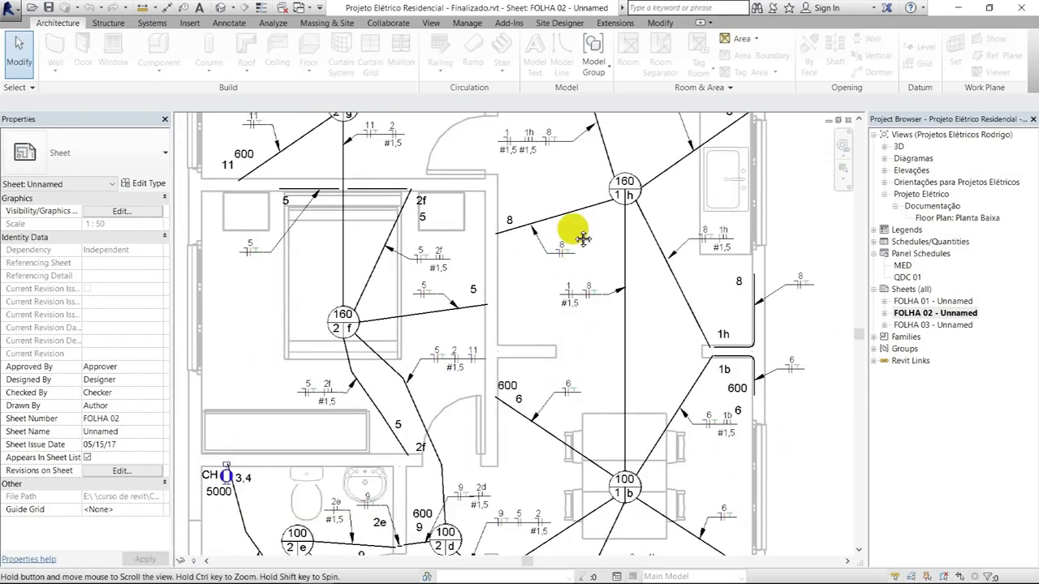
{"action": "scroll", "coordinate": [512, 357], "scroll_direction": "up", "scroll_amount": 1}
{"action": "middle_click_drag", "start_coordinate": [512, 357], "coordinate": [503, 214]}
Pan to the QDC 01 and MED panel labels, then zoom out to the full sheet.
{"action": "scroll", "coordinate": [498, 181], "scroll_direction": "up", "scroll_amount": 3}
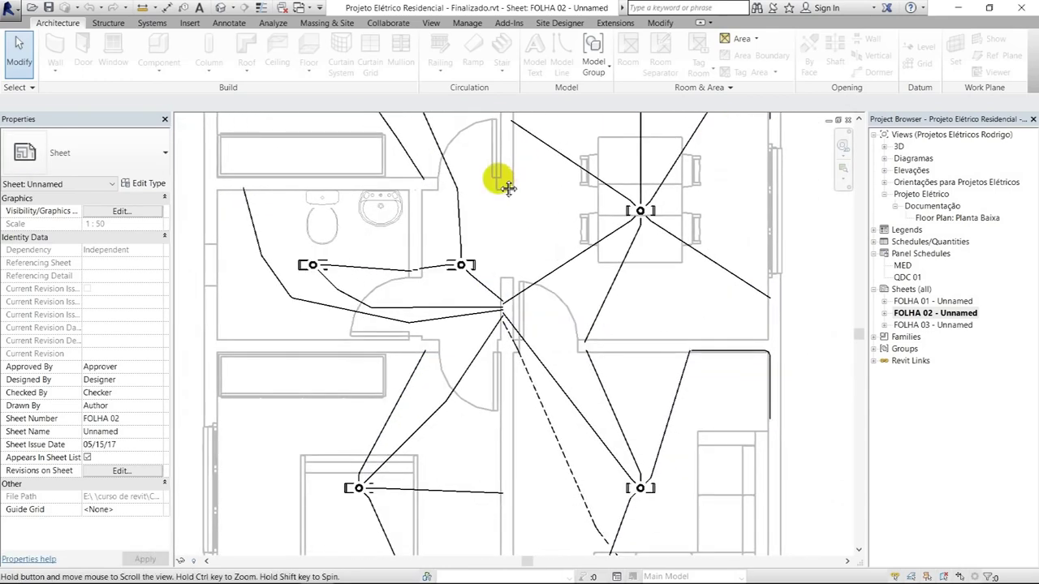
{"action": "scroll", "coordinate": [684, 435], "scroll_direction": "down", "scroll_amount": 3}
{"action": "scroll", "coordinate": [641, 347], "scroll_direction": "down", "scroll_amount": 1}
{"action": "scroll", "coordinate": [657, 308], "scroll_direction": "up", "scroll_amount": 2}
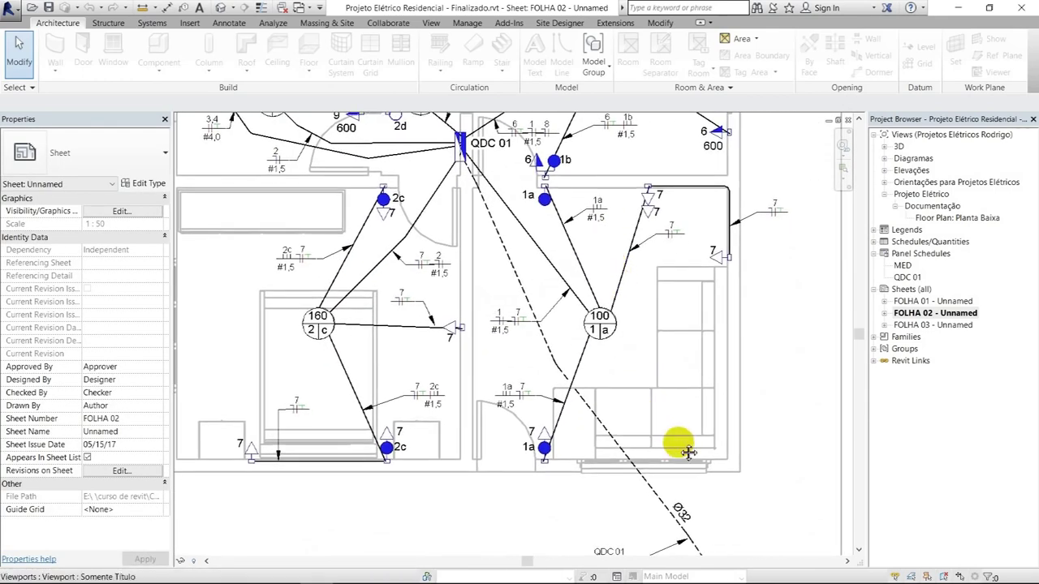
{"action": "middle_click_drag", "start_coordinate": [742, 446], "coordinate": [608, 338]}
{"action": "scroll", "coordinate": [598, 392], "scroll_direction": "down", "scroll_amount": 2}
{"action": "scroll", "coordinate": [599, 392], "scroll_direction": "down", "scroll_amount": 2}
{"action": "middle_click_drag", "start_coordinate": [707, 412], "coordinate": [515, 332]}
{"action": "scroll", "coordinate": [536, 331], "scroll_direction": "down", "scroll_amount": 2}
{"action": "scroll", "coordinate": [596, 348], "scroll_direction": "down", "scroll_amount": 2}
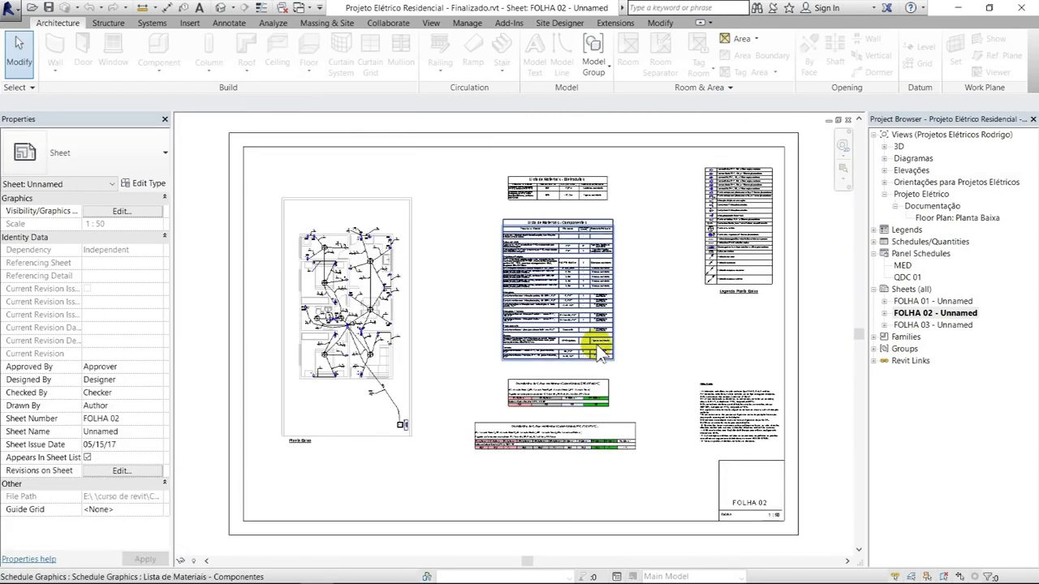
Zoom in on the Lista de Materiais schedules on FOLHA 02.
{"action": "scroll", "coordinate": [546, 168], "scroll_direction": "up", "scroll_amount": 4}
{"action": "scroll", "coordinate": [546, 170], "scroll_direction": "up", "scroll_amount": 1}
{"action": "scroll", "coordinate": [536, 172], "scroll_direction": "up", "scroll_amount": 1}
{"action": "scroll", "coordinate": [552, 244], "scroll_direction": "up", "scroll_amount": 2}
{"action": "scroll", "coordinate": [558, 280], "scroll_direction": "up", "scroll_amount": 1}
{"action": "middle_click_drag", "start_coordinate": [586, 356], "coordinate": [587, 354]}
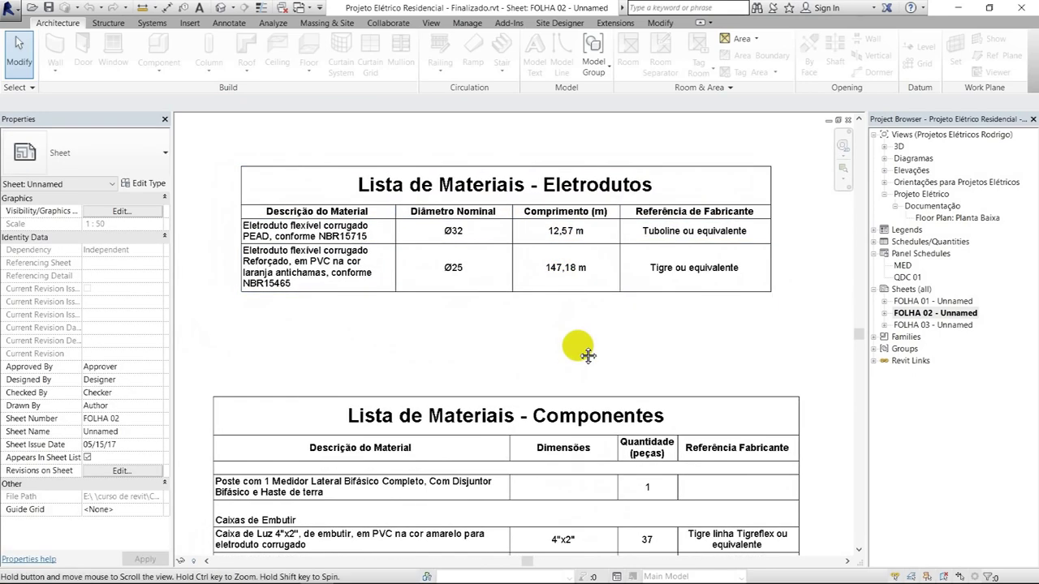
Pan down the Componentes table through Interruptores, Quadros and Tomadas rows to the cable table.
{"action": "middle_click_drag", "start_coordinate": [587, 354], "coordinate": [600, 294]}
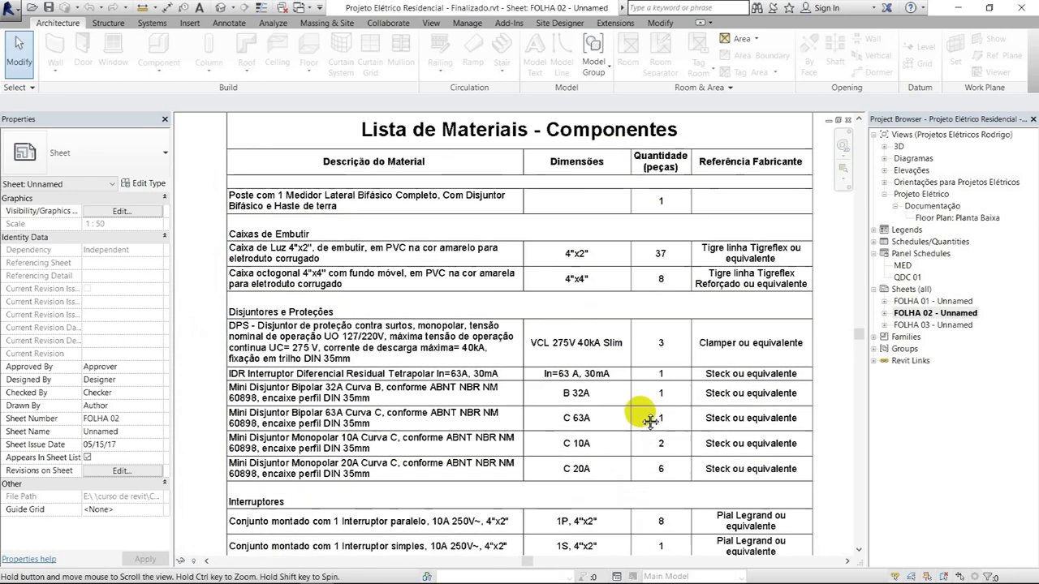
{"action": "middle_click_drag", "start_coordinate": [647, 485], "coordinate": [592, 317]}
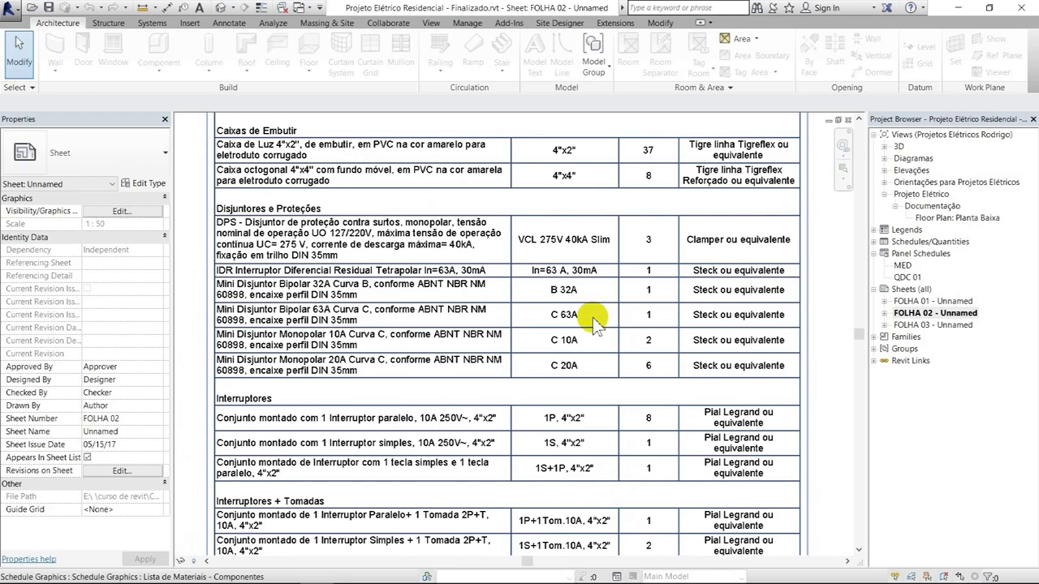
{"action": "mouse_move", "coordinate": [581, 471]}
{"action": "middle_mouse_down"}
{"action": "mouse_move", "coordinate": [593, 357]}
{"action": "mouse_move", "coordinate": [607, 395]}
{"action": "middle_mouse_up"}
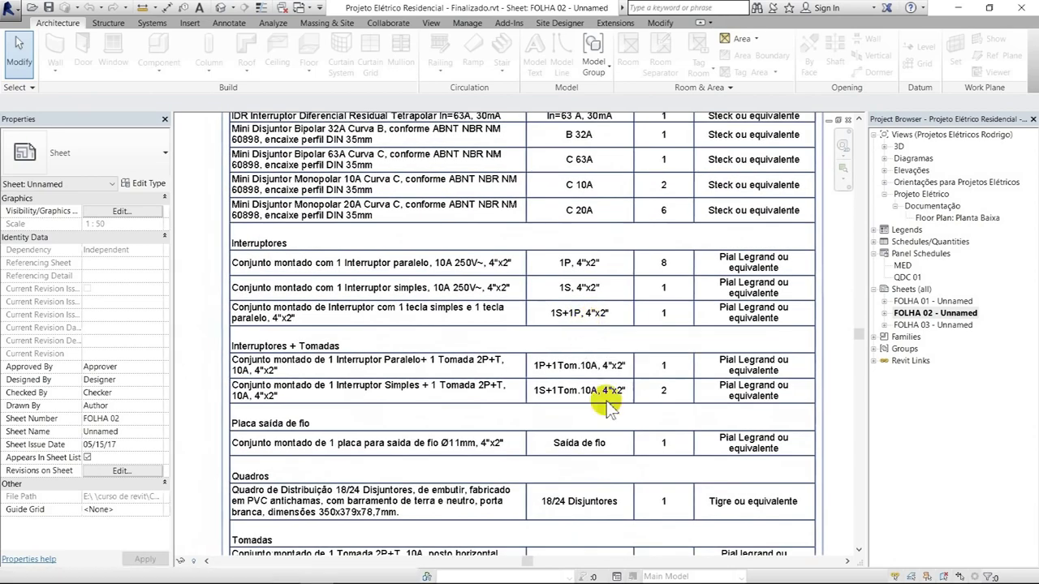
{"action": "middle_click_drag", "start_coordinate": [707, 483], "coordinate": [608, 365]}
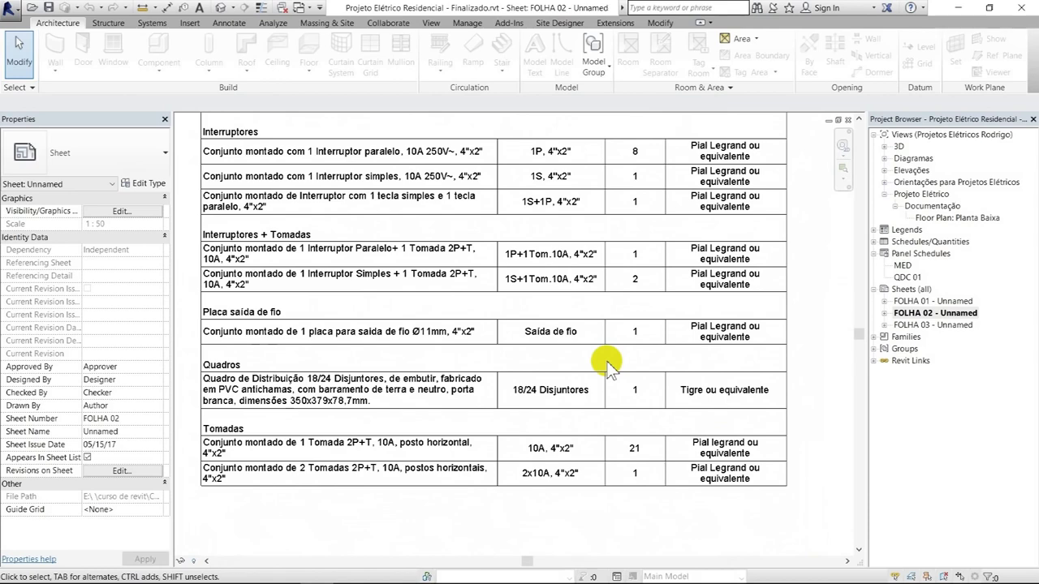
{"action": "mouse_move", "coordinate": [607, 365]}
{"action": "middle_mouse_down"}
{"action": "mouse_move", "coordinate": [607, 425]}
{"action": "mouse_move", "coordinate": [673, 297]}
{"action": "middle_mouse_up"}
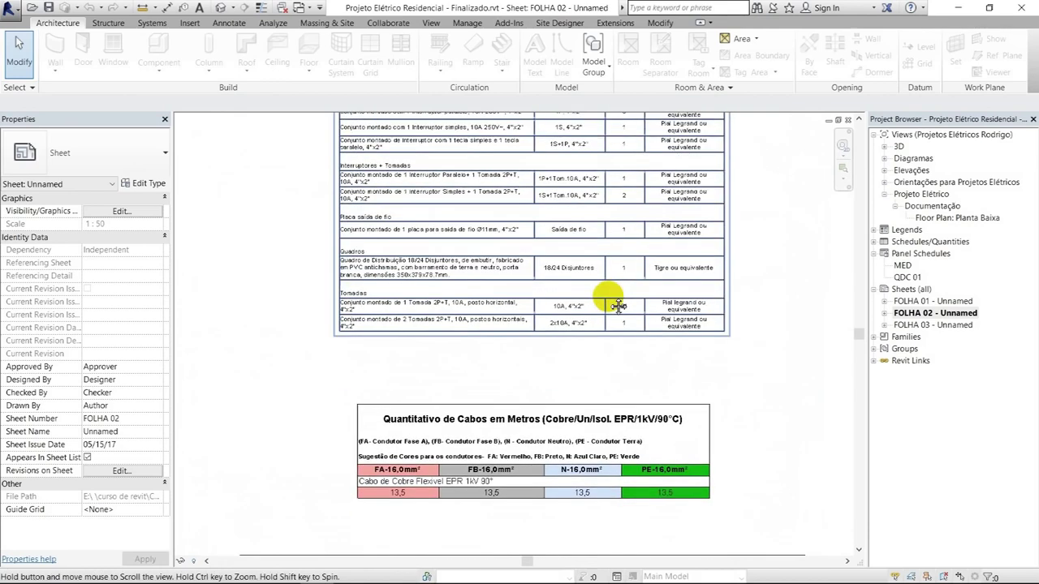
Review the Quantitativo de Cabos tables, including the PE columns of the PVC table.
{"action": "middle_click_drag", "start_coordinate": [593, 496], "coordinate": [614, 447]}
{"action": "scroll", "coordinate": [615, 447], "scroll_direction": "up", "scroll_amount": 1}
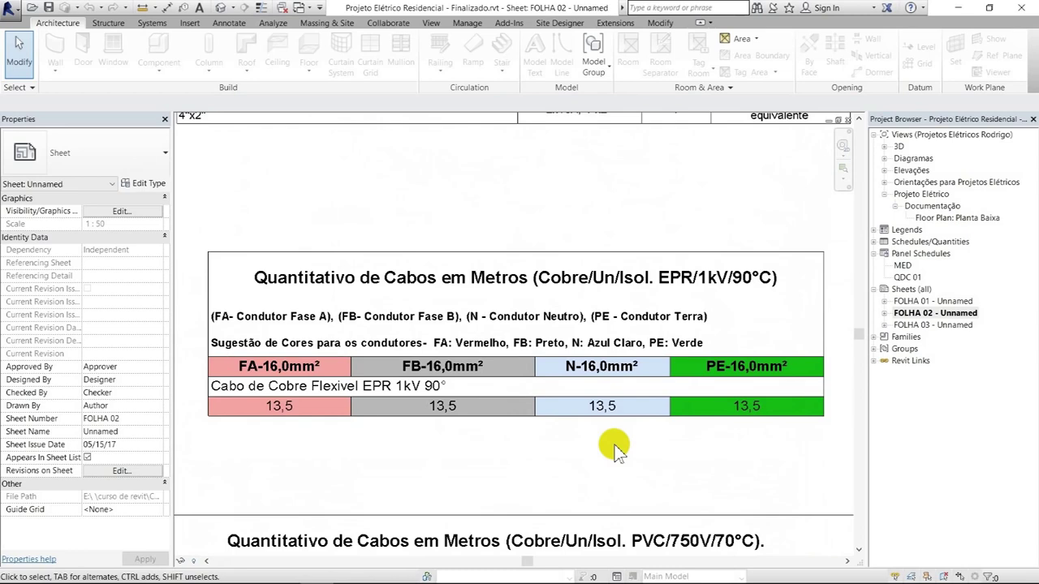
{"action": "scroll", "coordinate": [614, 444], "scroll_direction": "down", "scroll_amount": 2}
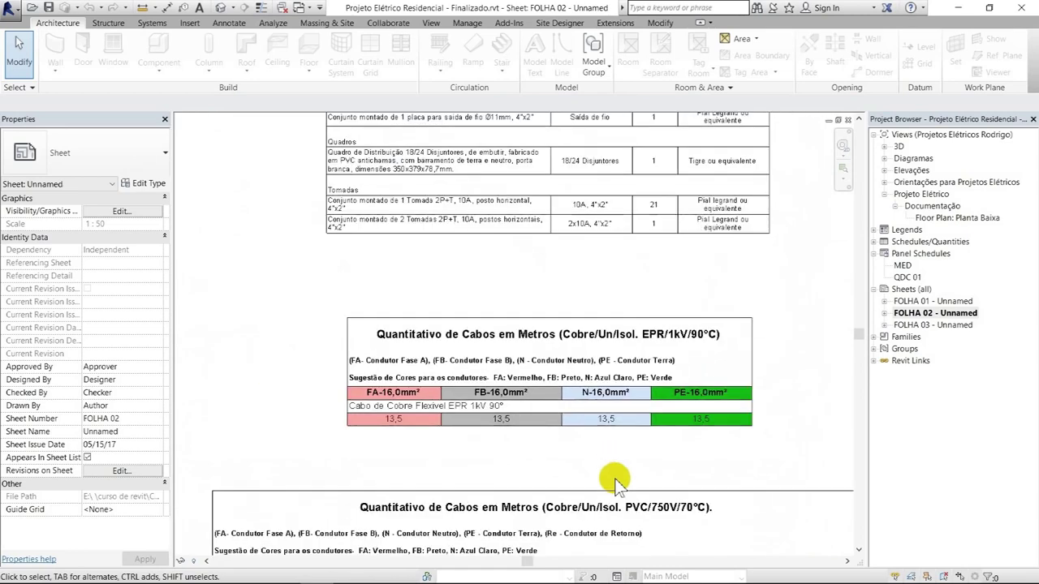
{"action": "middle_click_drag", "start_coordinate": [609, 476], "coordinate": [604, 418]}
{"action": "scroll", "coordinate": [604, 418], "scroll_direction": "up", "scroll_amount": 2}
{"action": "scroll", "coordinate": [284, 492], "scroll_direction": "up", "scroll_amount": 2}
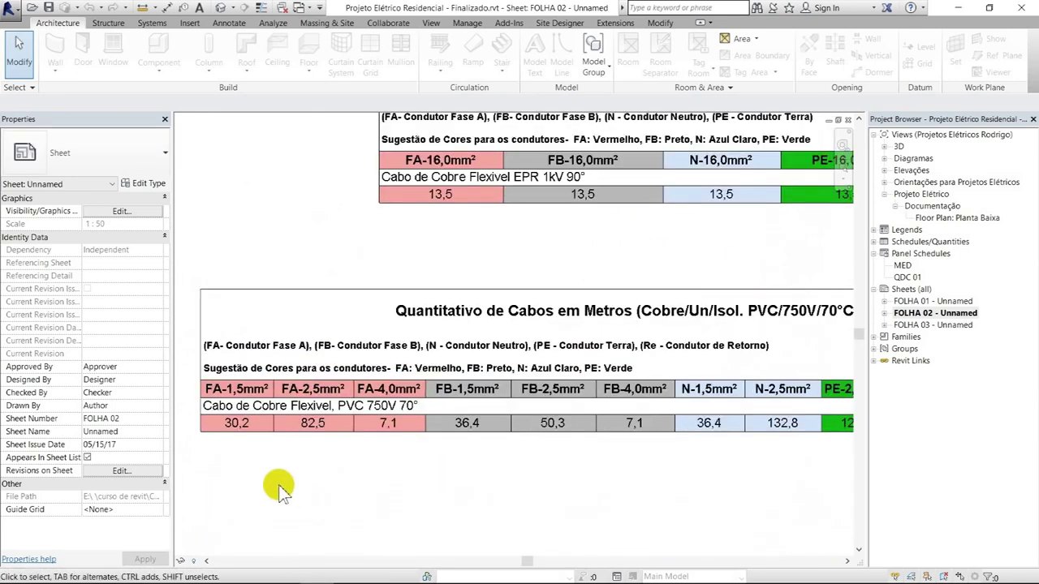
{"action": "mouse_move", "coordinate": [579, 487]}
{"action": "middle_mouse_down"}
{"action": "mouse_move", "coordinate": [552, 500]}
{"action": "mouse_move", "coordinate": [437, 501]}
{"action": "middle_mouse_up"}
{"action": "scroll", "coordinate": [436, 501], "scroll_direction": "down", "scroll_amount": 2}
{"action": "scroll", "coordinate": [622, 506], "scroll_direction": "down", "scroll_amount": 1}
{"action": "scroll", "coordinate": [654, 492], "scroll_direction": "down", "scroll_amount": 1}
Look over the electrical symbol legend, then switch to sheet FOLHA 01.
{"action": "middle_click_drag", "start_coordinate": [696, 487], "coordinate": [482, 479]}
{"action": "scroll", "coordinate": [638, 452], "scroll_direction": "down", "scroll_amount": 2}
{"action": "middle_click_drag", "start_coordinate": [650, 244], "coordinate": [604, 406]}
{"action": "scroll", "coordinate": [604, 428], "scroll_direction": "up", "scroll_amount": 1}
{"action": "scroll", "coordinate": [601, 308], "scroll_direction": "up", "scroll_amount": 2}
{"action": "middle_click_drag", "start_coordinate": [598, 279], "coordinate": [599, 378]}
{"action": "middle_click_drag", "start_coordinate": [557, 285], "coordinate": [476, 233]}
{"action": "scroll", "coordinate": [476, 232], "scroll_direction": "up", "scroll_amount": 1}
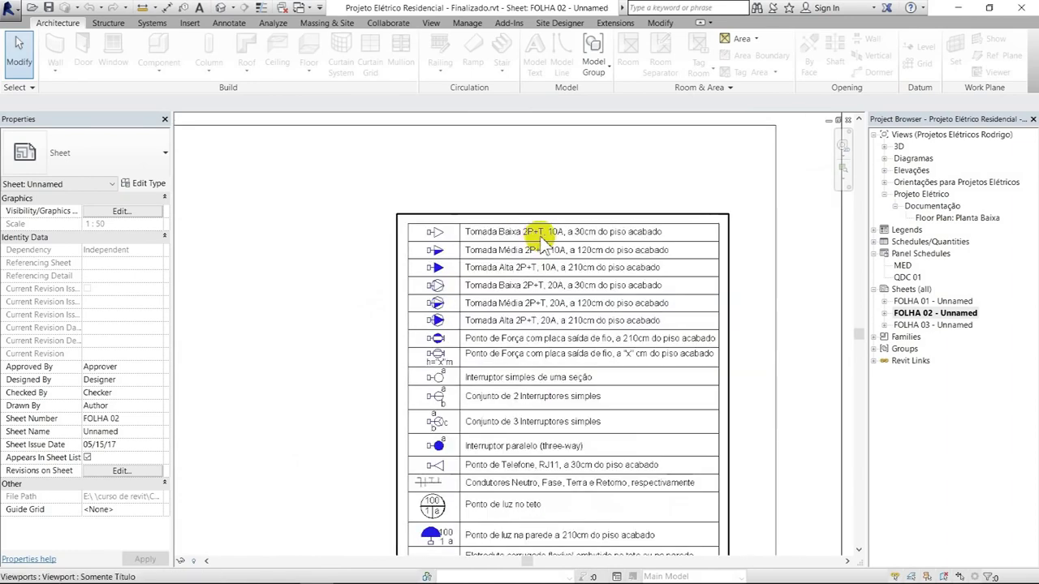
{"action": "scroll", "coordinate": [417, 174], "scroll_direction": "down", "scroll_amount": 2}
{"action": "double_click", "coordinate": [903, 301]}
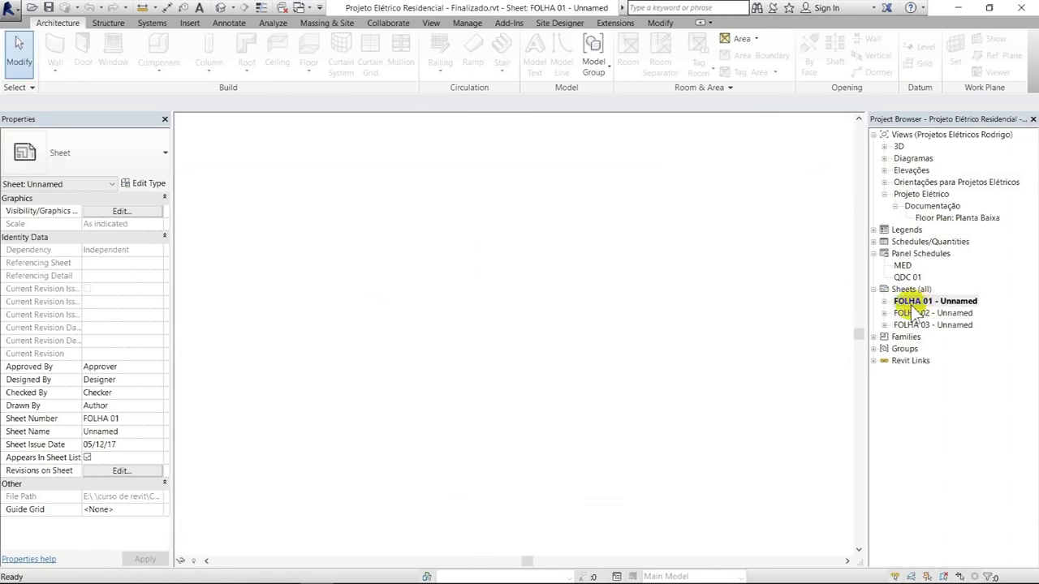
Zoom into the 3D QDC01 panel to see the DPS, IDR 63A 30mA and C10 breakers, then zoom out.
{"action": "middle_click_drag", "start_coordinate": [687, 321], "coordinate": [682, 344]}
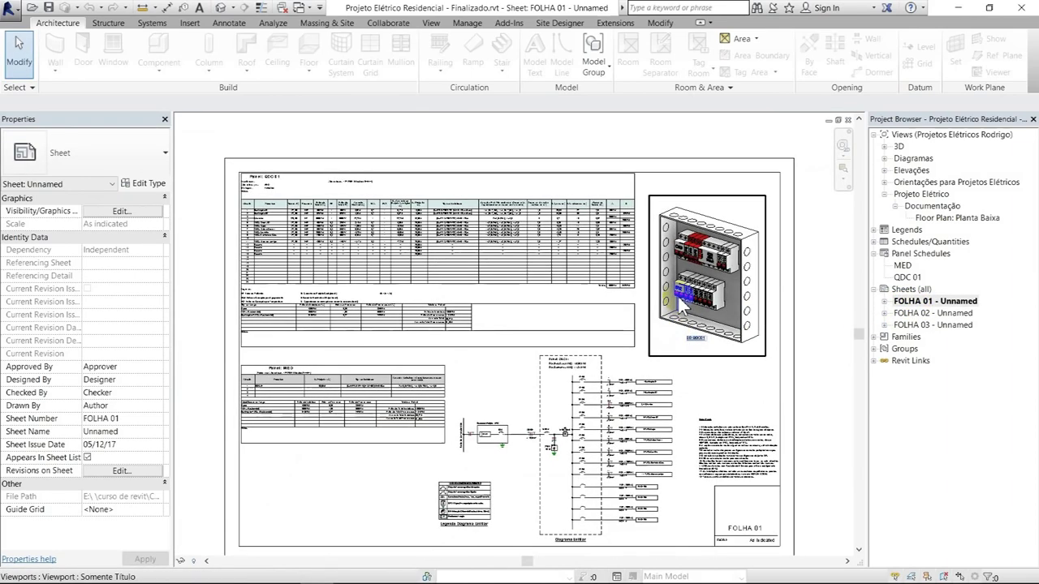
{"action": "scroll", "coordinate": [680, 307], "scroll_direction": "up", "scroll_amount": 2}
{"action": "scroll", "coordinate": [662, 259], "scroll_direction": "up", "scroll_amount": 1}
{"action": "scroll", "coordinate": [659, 258], "scroll_direction": "up", "scroll_amount": 2}
{"action": "scroll", "coordinate": [658, 258], "scroll_direction": "up", "scroll_amount": 1}
{"action": "mouse_move", "coordinate": [659, 258]}
{"action": "middle_mouse_down"}
{"action": "mouse_move", "coordinate": [629, 357]}
{"action": "mouse_move", "coordinate": [626, 260]}
{"action": "middle_mouse_up"}
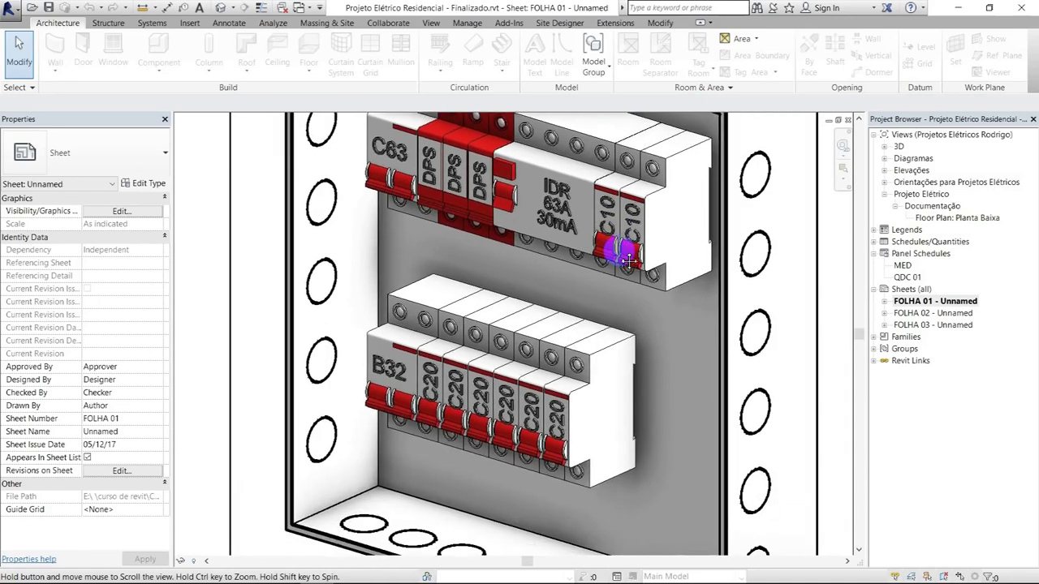
{"action": "scroll", "coordinate": [625, 258], "scroll_direction": "down", "scroll_amount": 1}
{"action": "scroll", "coordinate": [625, 256], "scroll_direction": "down", "scroll_amount": 2}
{"action": "scroll", "coordinate": [598, 348], "scroll_direction": "down", "scroll_amount": 1}
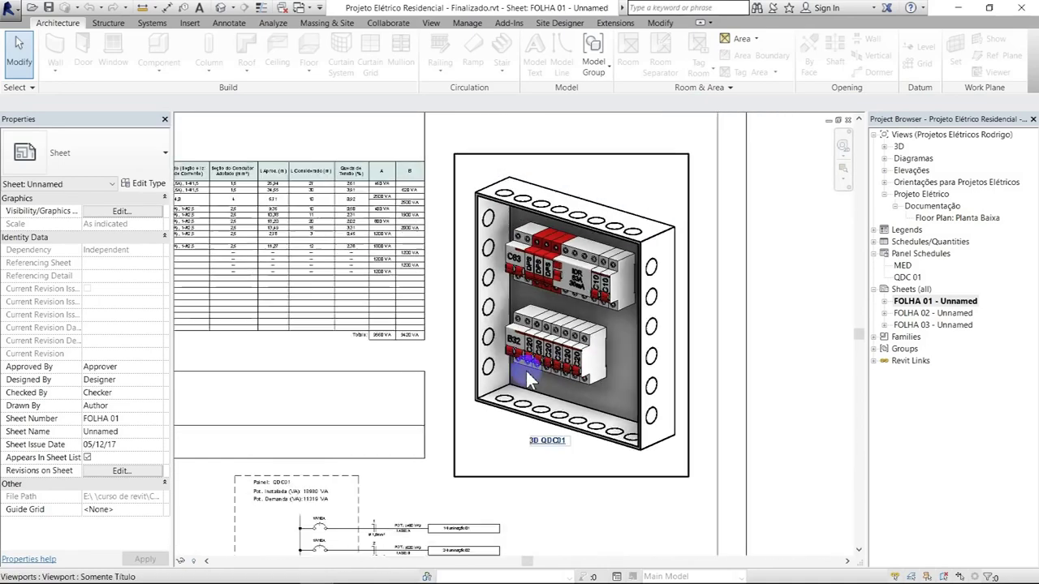
{"action": "scroll", "coordinate": [597, 388], "scroll_direction": "up", "scroll_amount": 1}
{"action": "middle_click_drag", "start_coordinate": [596, 388], "coordinate": [707, 243]}
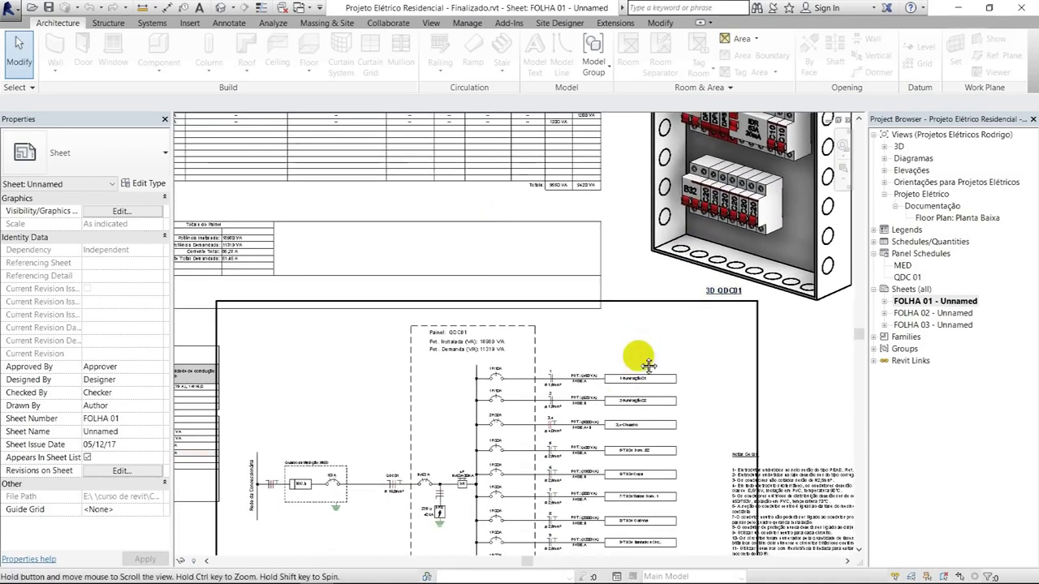
Zoom in on the QDC01 single-line diagram header, breaker column and circuit boxes.
{"action": "scroll", "coordinate": [626, 348], "scroll_direction": "up", "scroll_amount": 1}
{"action": "middle_click_drag", "start_coordinate": [625, 348], "coordinate": [665, 330]}
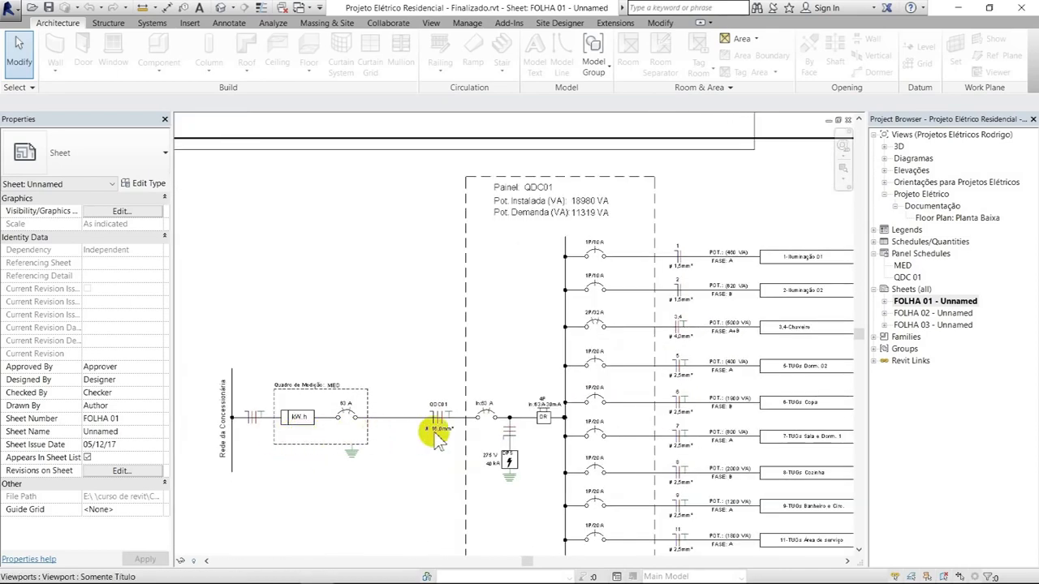
{"action": "scroll", "coordinate": [491, 428], "scroll_direction": "up", "scroll_amount": 1}
{"action": "scroll", "coordinate": [560, 424], "scroll_direction": "up", "scroll_amount": 1}
{"action": "middle_click_drag", "start_coordinate": [566, 422], "coordinate": [488, 422]}
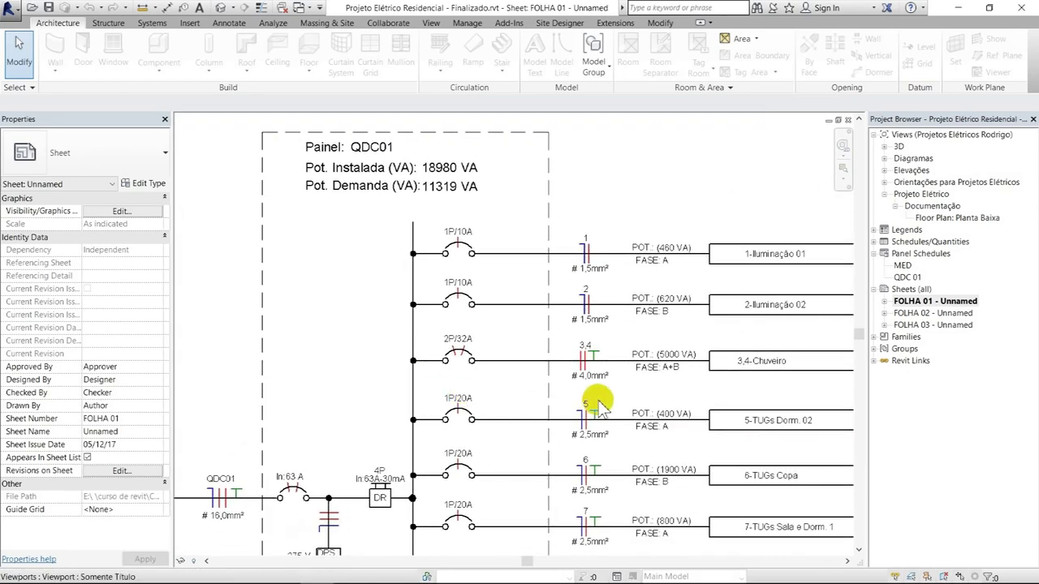
{"action": "middle_click_drag", "start_coordinate": [660, 401], "coordinate": [516, 418]}
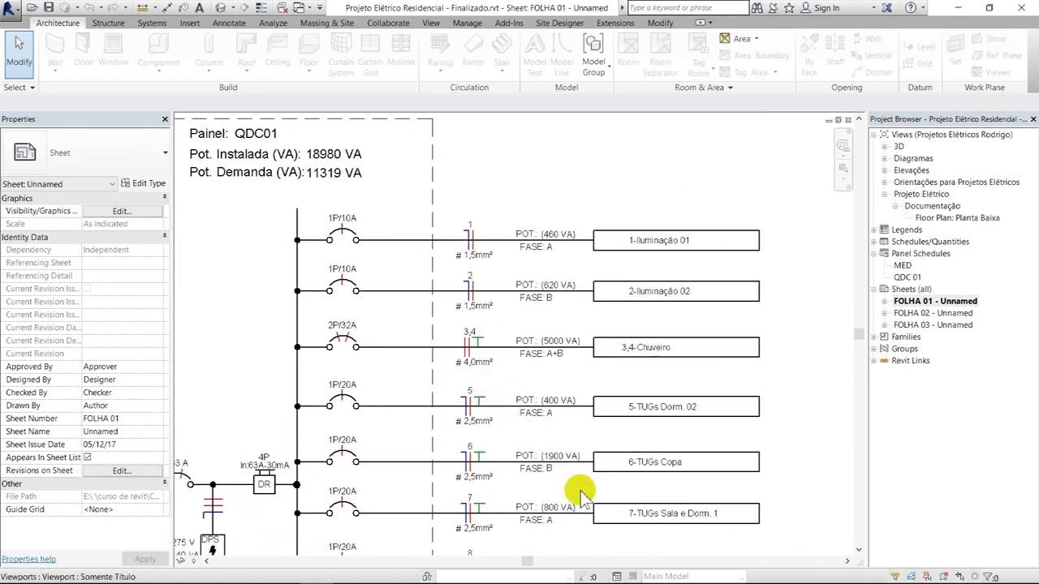
{"action": "middle_click_drag", "start_coordinate": [581, 496], "coordinate": [583, 450]}
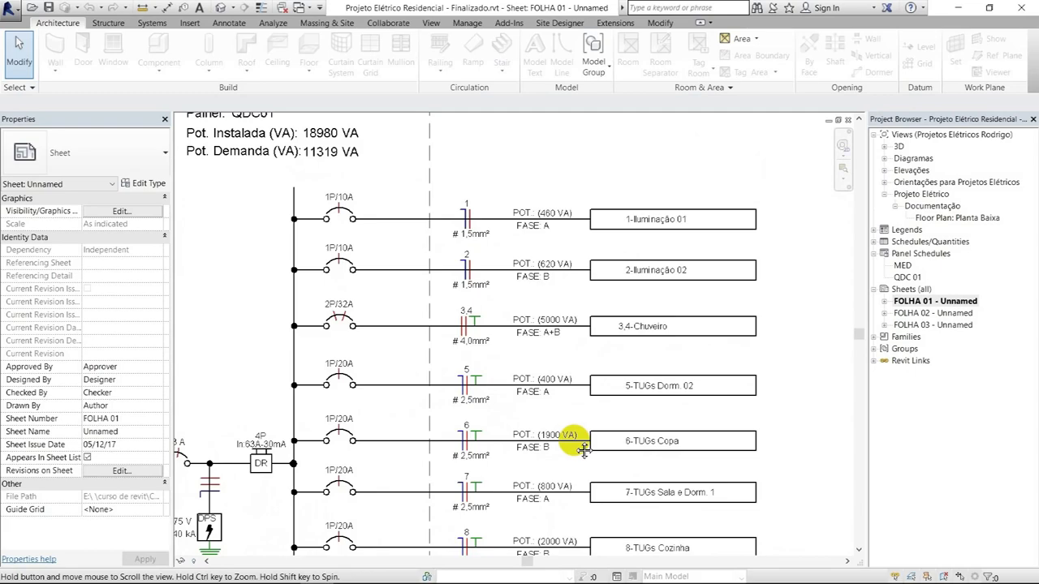
Pan down the diagram to the four RESERVA circuits and the Diagrama Unifilar title.
{"action": "mouse_move", "coordinate": [582, 449]}
{"action": "middle_mouse_down"}
{"action": "mouse_move", "coordinate": [581, 390]}
{"action": "mouse_move", "coordinate": [631, 308]}
{"action": "middle_mouse_up"}
{"action": "scroll", "coordinate": [631, 309], "scroll_direction": "down", "scroll_amount": 2}
{"action": "middle_click_drag", "start_coordinate": [607, 490], "coordinate": [560, 345]}
{"action": "scroll", "coordinate": [560, 345], "scroll_direction": "down", "scroll_amount": 1}
{"action": "middle_click_drag", "start_coordinate": [528, 406], "coordinate": [494, 297]}
{"action": "scroll", "coordinate": [544, 336], "scroll_direction": "up", "scroll_amount": 2}
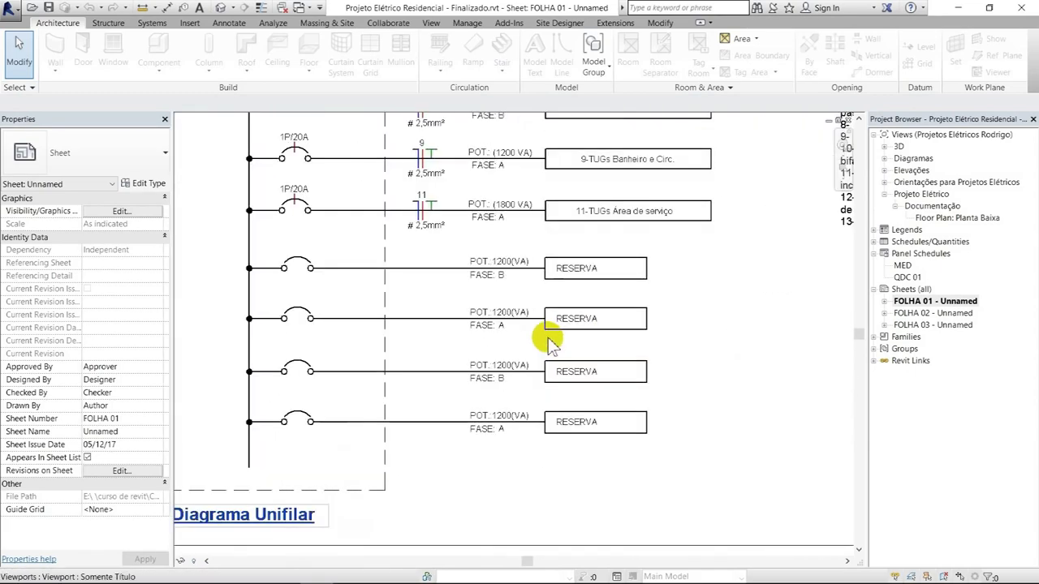
{"action": "scroll", "coordinate": [544, 344], "scroll_direction": "down", "scroll_amount": 5}
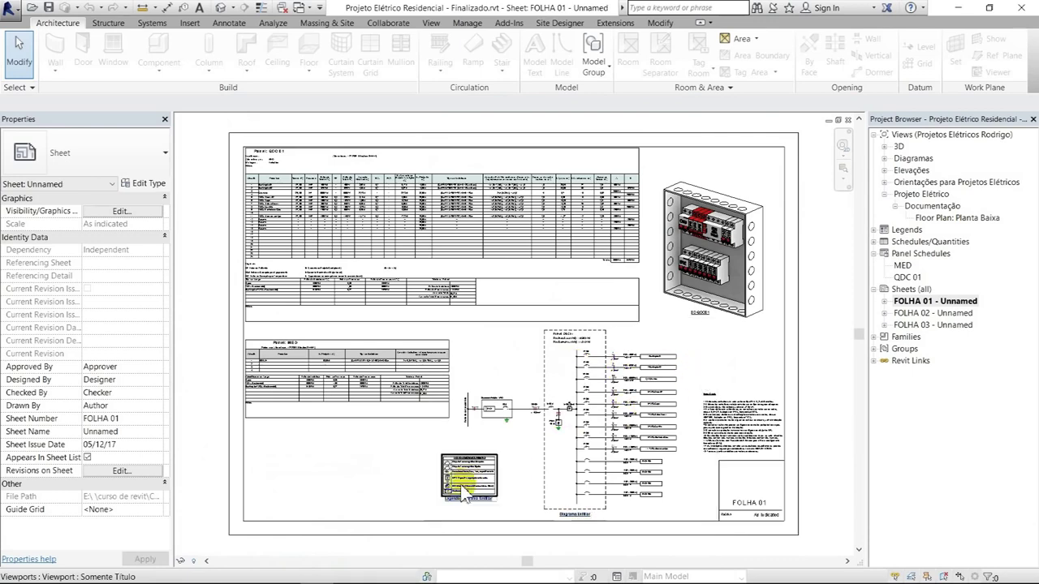
{"action": "scroll", "coordinate": [469, 503], "scroll_direction": "up", "scroll_amount": 3}
{"action": "scroll", "coordinate": [469, 503], "scroll_direction": "up", "scroll_amount": 1}
{"action": "scroll", "coordinate": [506, 457], "scroll_direction": "down", "scroll_amount": 1}
{"action": "mouse_move", "coordinate": [587, 472]}
{"action": "middle_mouse_down"}
{"action": "mouse_move", "coordinate": [600, 478]}
{"action": "mouse_move", "coordinate": [603, 417]}
{"action": "middle_mouse_up"}
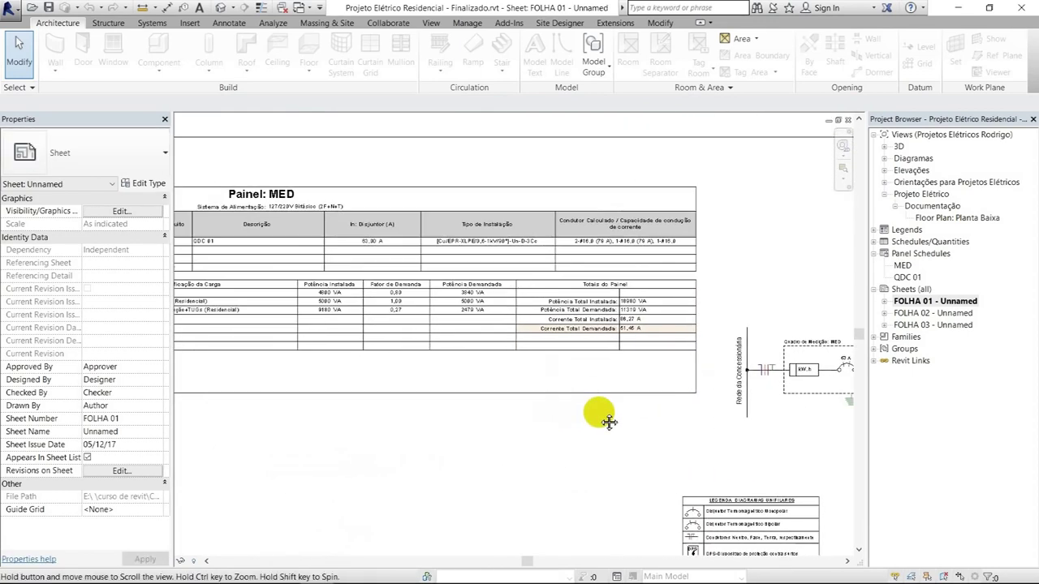
{"action": "middle_click_drag", "start_coordinate": [479, 352], "coordinate": [552, 378]}
{"action": "scroll", "coordinate": [528, 563], "scroll_direction": "up", "scroll_amount": 3}
{"action": "scroll", "coordinate": [535, 538], "scroll_direction": "up", "scroll_amount": 3}
{"action": "scroll", "coordinate": [533, 343], "scroll_direction": "up", "scroll_amount": 2}
{"action": "scroll", "coordinate": [519, 312], "scroll_direction": "up", "scroll_amount": 1}
{"action": "scroll", "coordinate": [351, 216], "scroll_direction": "up", "scroll_amount": 2}
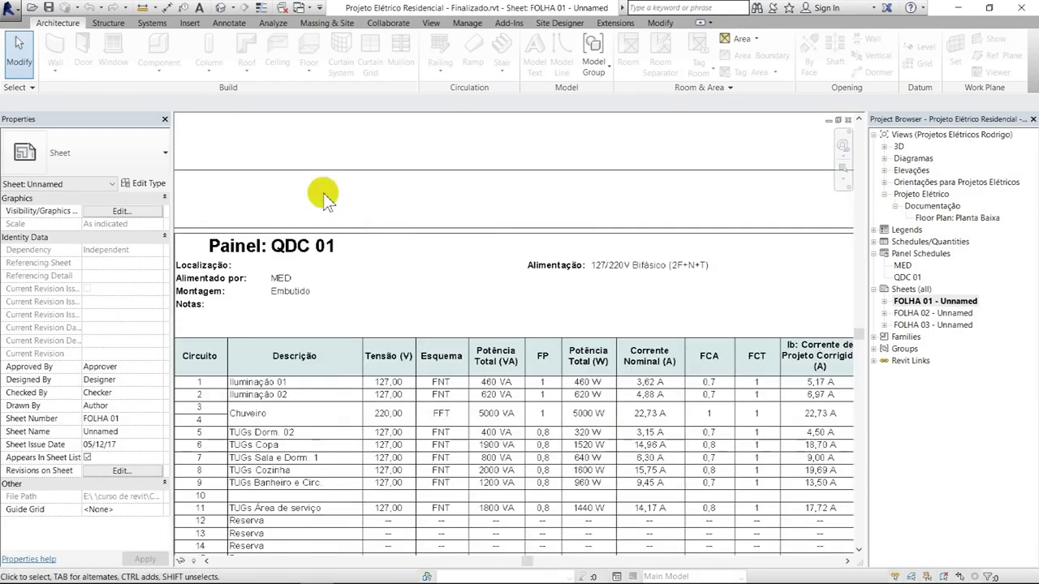
{"action": "scroll", "coordinate": [394, 249], "scroll_direction": "down", "scroll_amount": 1}
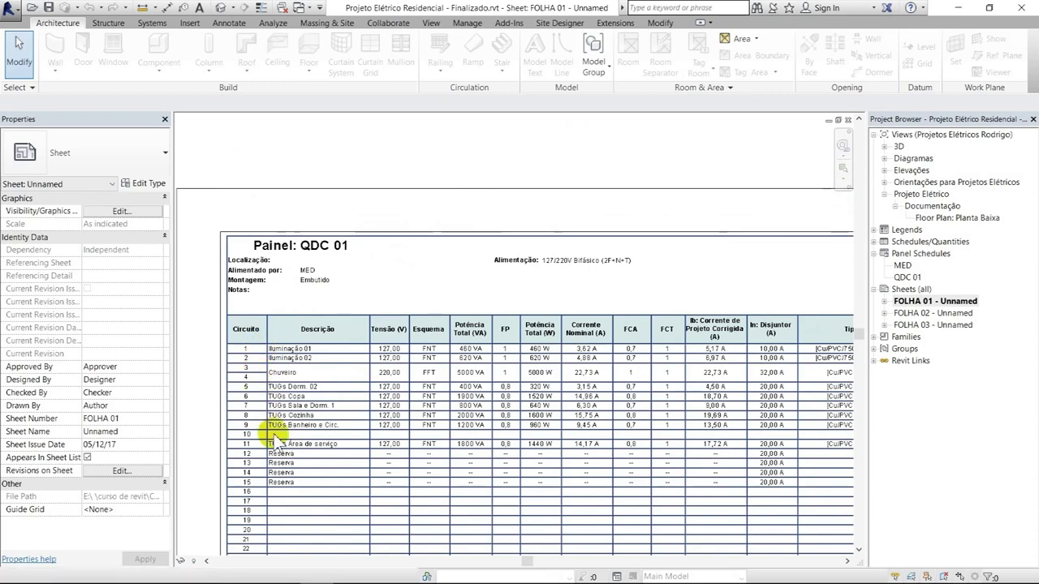
{"action": "scroll", "coordinate": [512, 470], "scroll_direction": "up", "scroll_amount": 1}
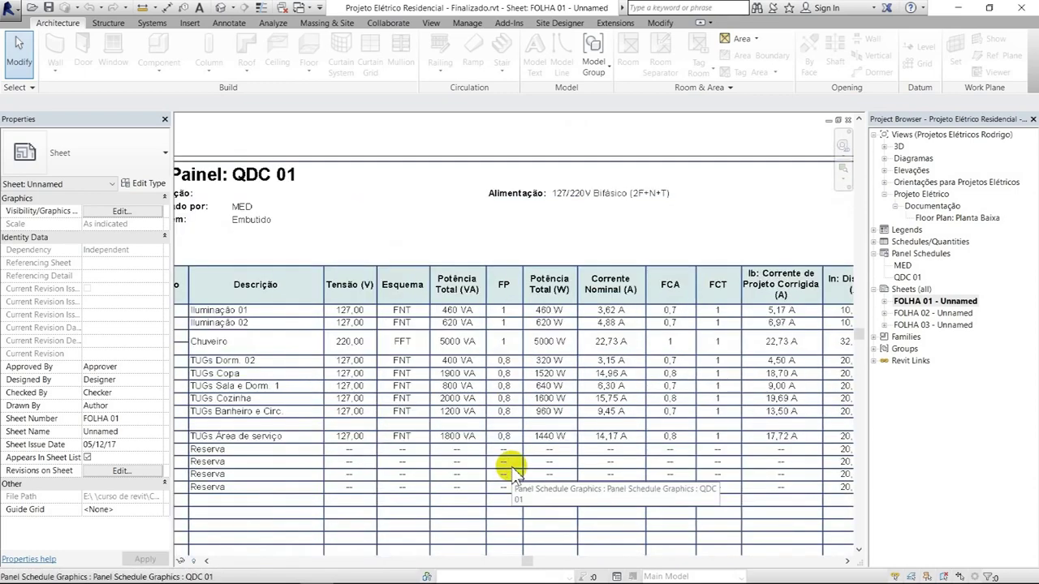
{"action": "scroll", "coordinate": [661, 425], "scroll_direction": "up", "scroll_amount": 1}
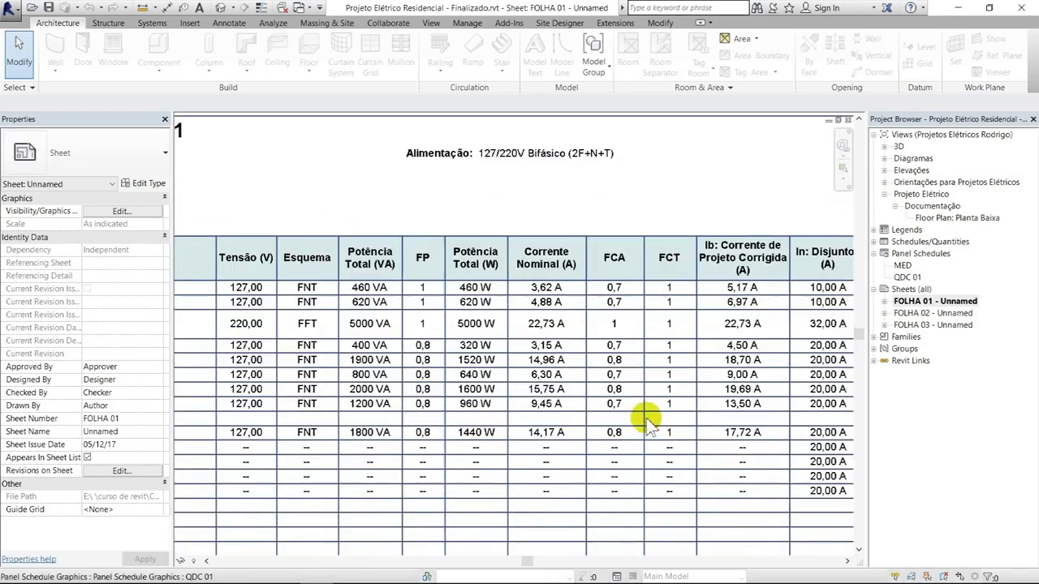
{"action": "middle_click_drag", "start_coordinate": [649, 422], "coordinate": [417, 378]}
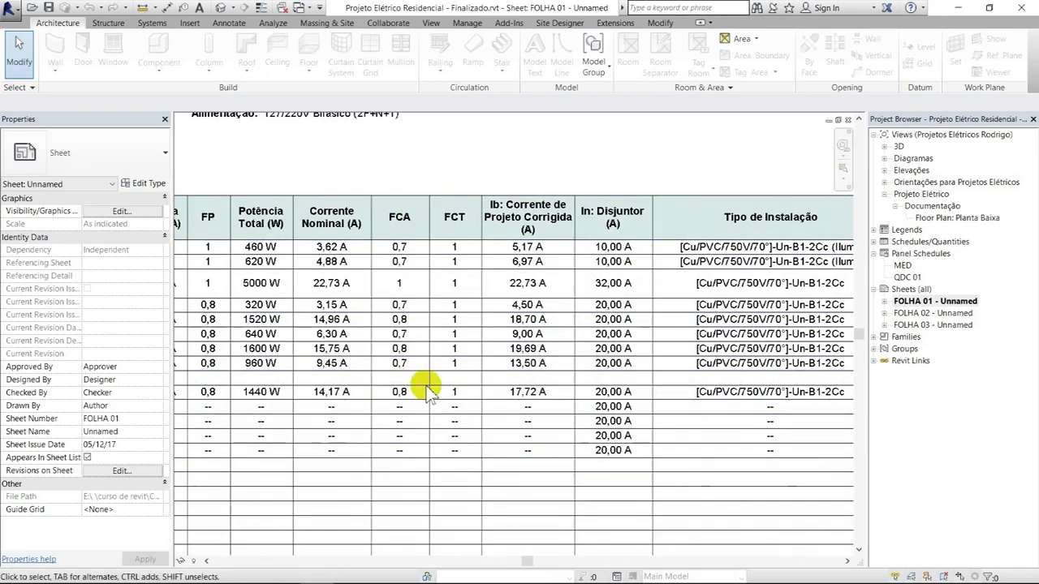
{"action": "mouse_move", "coordinate": [574, 390]}
{"action": "middle_mouse_down"}
{"action": "mouse_move", "coordinate": [656, 390]}
{"action": "mouse_move", "coordinate": [646, 414]}
{"action": "middle_mouse_up"}
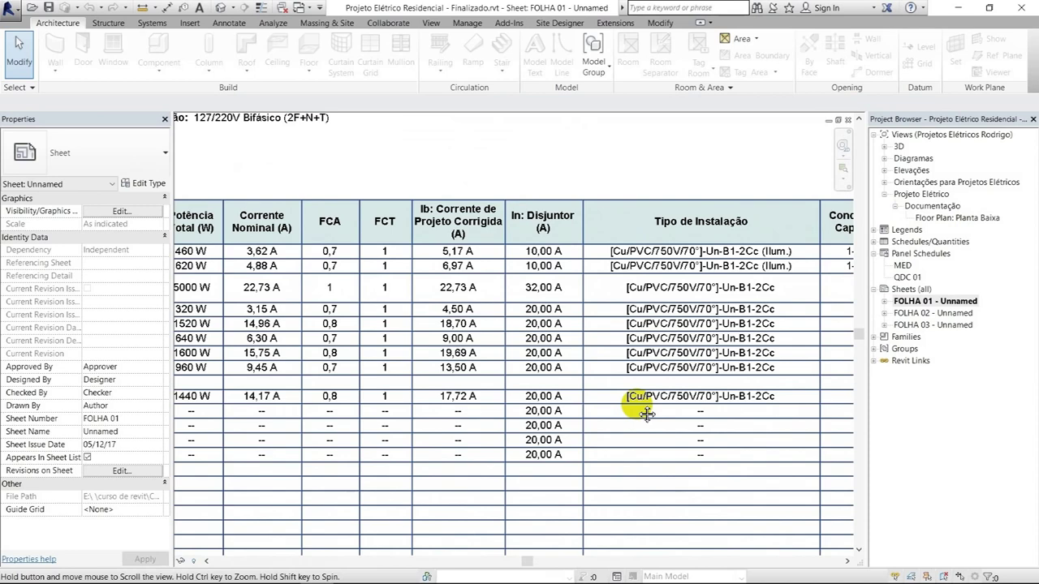
{"action": "middle_click_drag", "start_coordinate": [646, 414], "coordinate": [622, 416]}
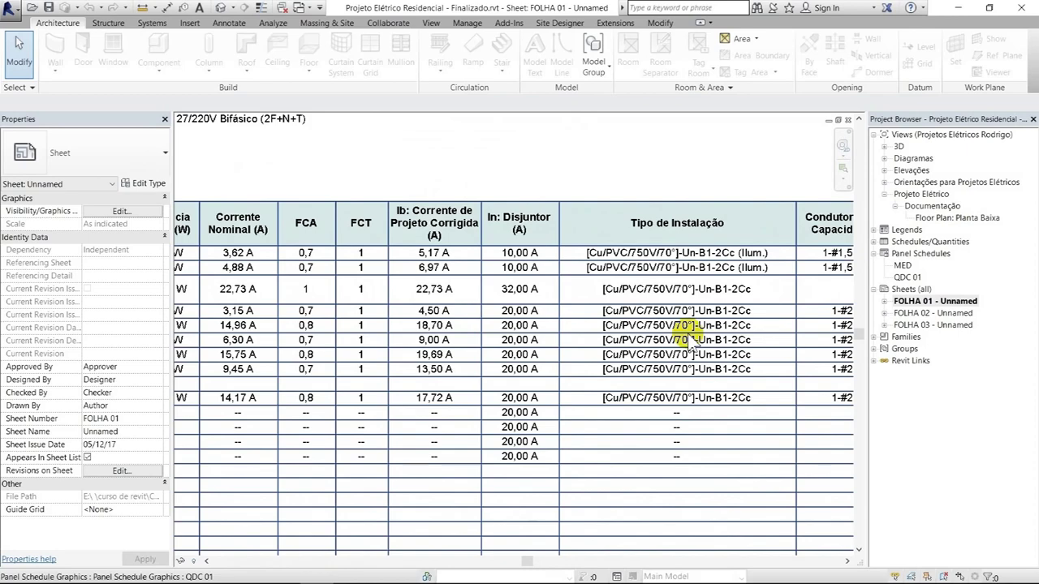
{"action": "middle_click_drag", "start_coordinate": [688, 335], "coordinate": [438, 344]}
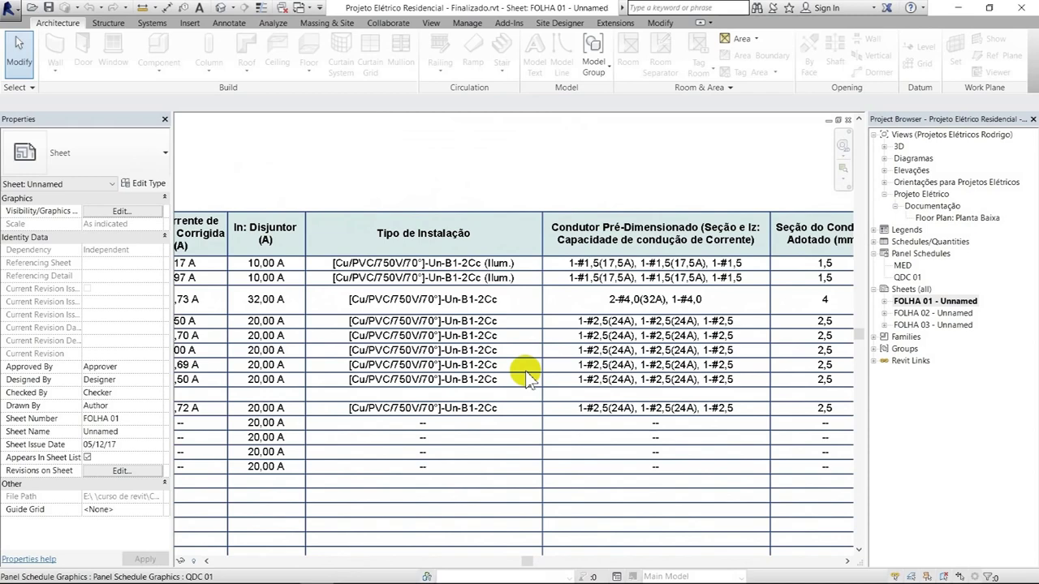
{"action": "middle_click_drag", "start_coordinate": [526, 375], "coordinate": [347, 373]}
{"action": "middle_click_drag", "start_coordinate": [557, 373], "coordinate": [446, 367]}
{"action": "scroll", "coordinate": [447, 371], "scroll_direction": "down", "scroll_amount": 1}
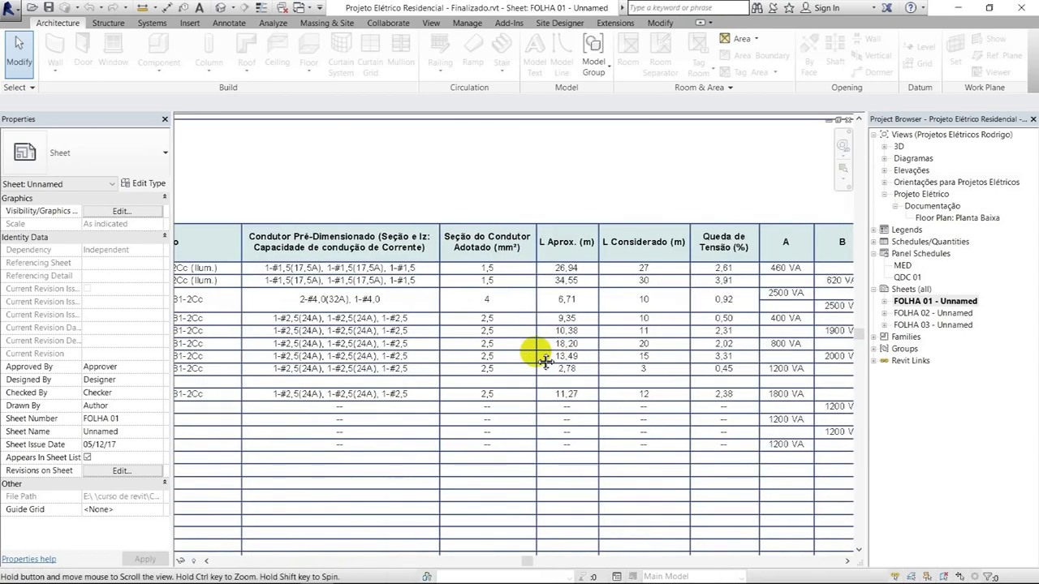
{"action": "middle_click_drag", "start_coordinate": [545, 361], "coordinate": [505, 348]}
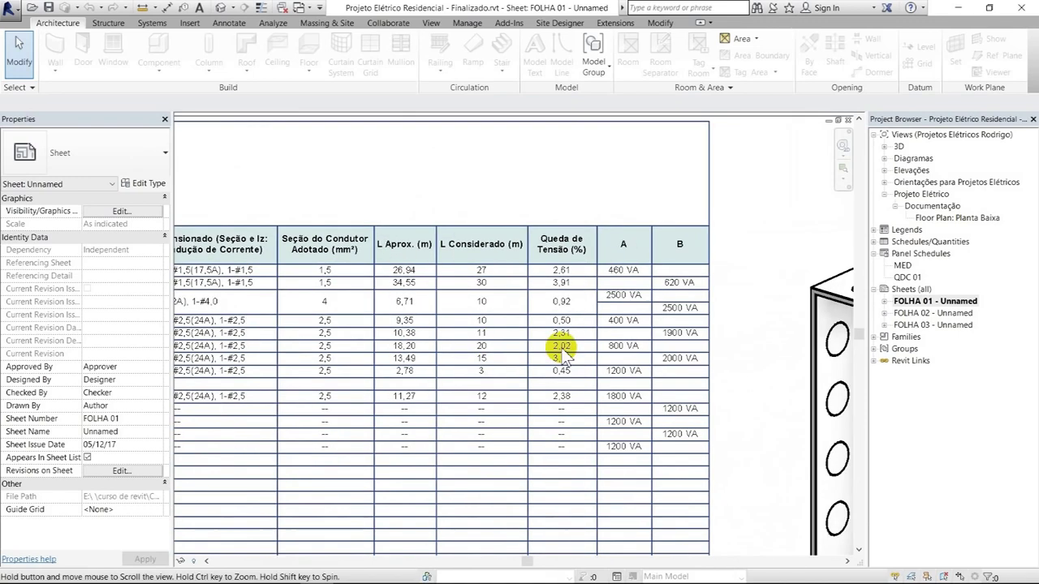
{"action": "scroll", "coordinate": [551, 345], "scroll_direction": "up", "scroll_amount": 2}
{"action": "middle_click_drag", "start_coordinate": [605, 435], "coordinate": [605, 435]}
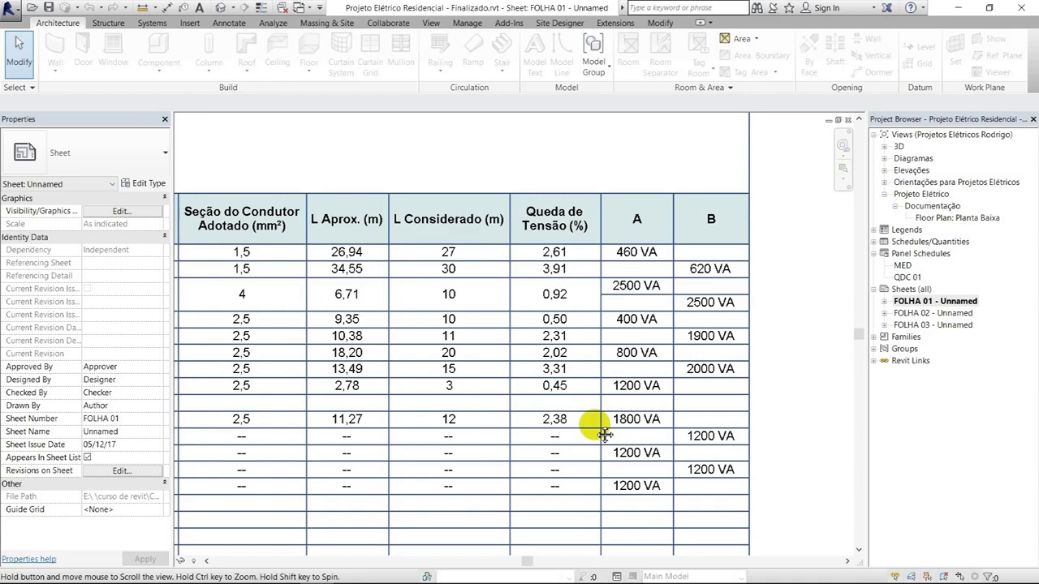
{"action": "middle_click_drag", "start_coordinate": [604, 434], "coordinate": [539, 431]}
{"action": "scroll", "coordinate": [535, 371], "scroll_direction": "down", "scroll_amount": 2}
{"action": "middle_click_drag", "start_coordinate": [538, 454], "coordinate": [538, 324]}
{"action": "scroll", "coordinate": [556, 399], "scroll_direction": "up", "scroll_amount": 1}
{"action": "scroll", "coordinate": [564, 406], "scroll_direction": "down", "scroll_amount": 1}
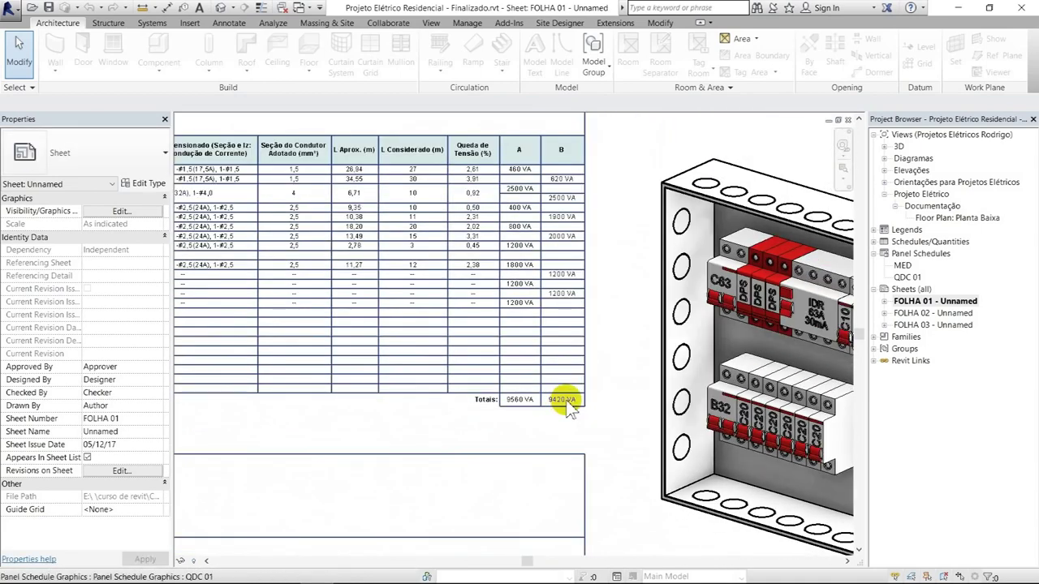
{"action": "key", "text": "z"}
{"action": "key", "text": "f"}
{"action": "double_click", "coordinate": [925, 325]}
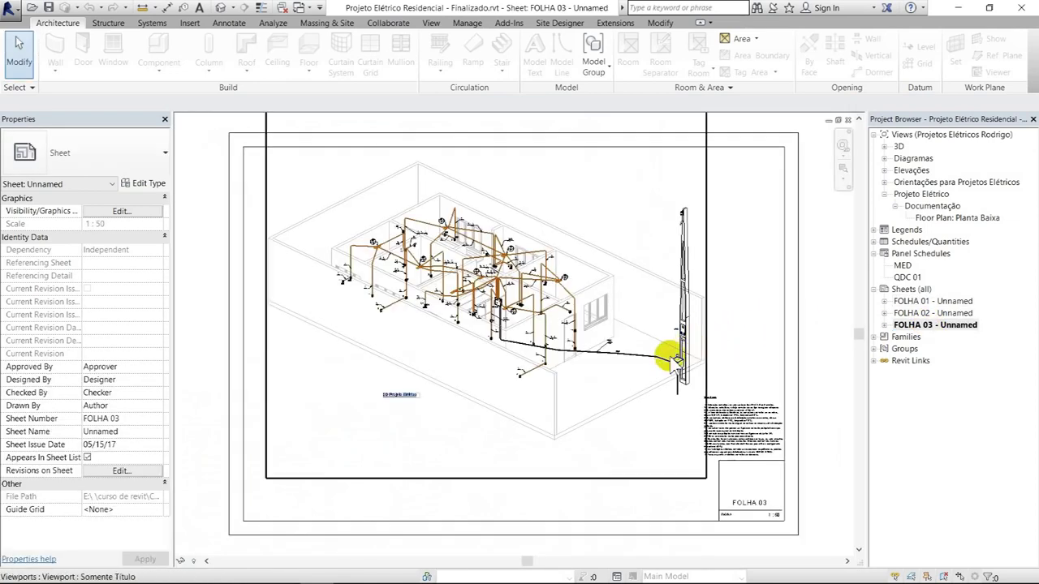
Zoom the FOLHA 03 3D view in toward panel QDC 01 and its conduits.
{"action": "scroll", "coordinate": [672, 359], "scroll_direction": "up", "scroll_amount": 2}
{"action": "scroll", "coordinate": [679, 354], "scroll_direction": "up", "scroll_amount": 2}
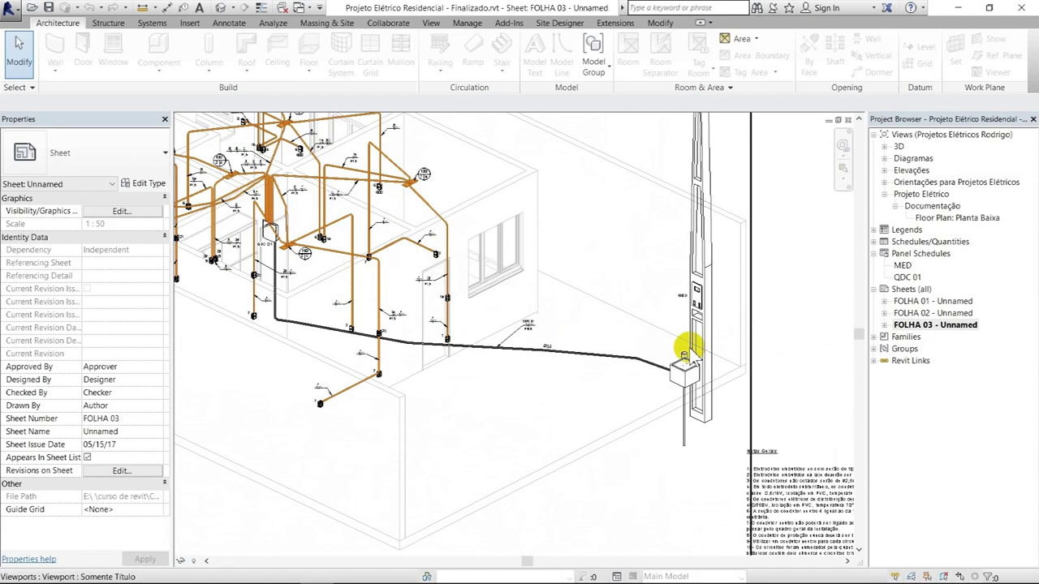
{"action": "scroll", "coordinate": [686, 349], "scroll_direction": "up", "scroll_amount": 2}
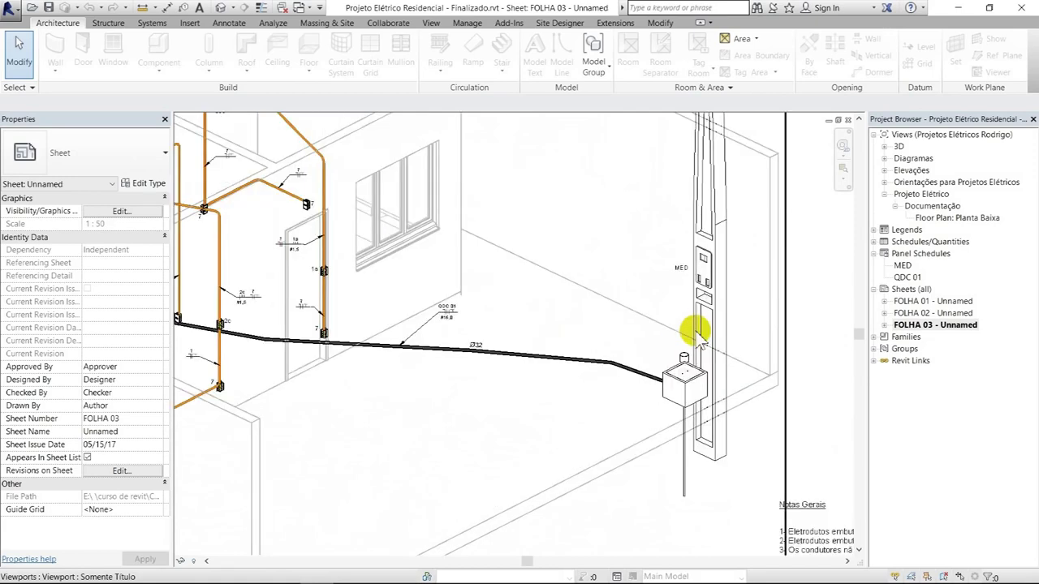
{"action": "scroll", "coordinate": [692, 324], "scroll_direction": "up", "scroll_amount": 2}
{"action": "scroll", "coordinate": [616, 333], "scroll_direction": "up", "scroll_amount": 2}
{"action": "scroll", "coordinate": [568, 333], "scroll_direction": "down", "scroll_amount": 2}
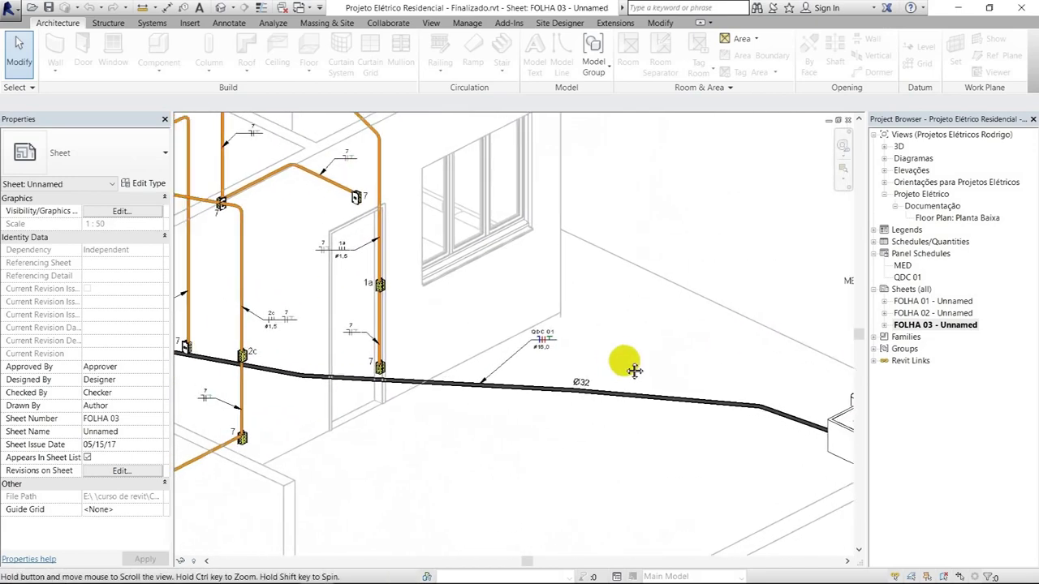
{"action": "scroll", "coordinate": [622, 394], "scroll_direction": "down", "scroll_amount": 1}
{"action": "scroll", "coordinate": [369, 280], "scroll_direction": "up", "scroll_amount": 2}
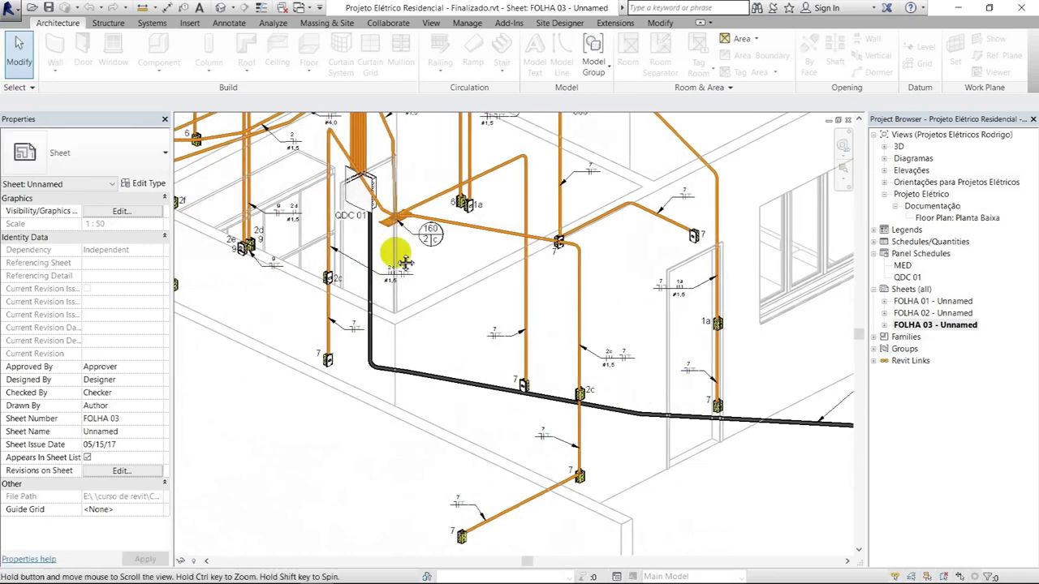
{"action": "middle_click_drag", "start_coordinate": [398, 232], "coordinate": [436, 390]}
Pan the 3D view across the door area to show more conduits and tags.
{"action": "scroll", "coordinate": [406, 341], "scroll_direction": "up", "scroll_amount": 1}
{"action": "scroll", "coordinate": [404, 267], "scroll_direction": "up", "scroll_amount": 1}
{"action": "scroll", "coordinate": [403, 263], "scroll_direction": "up", "scroll_amount": 1}
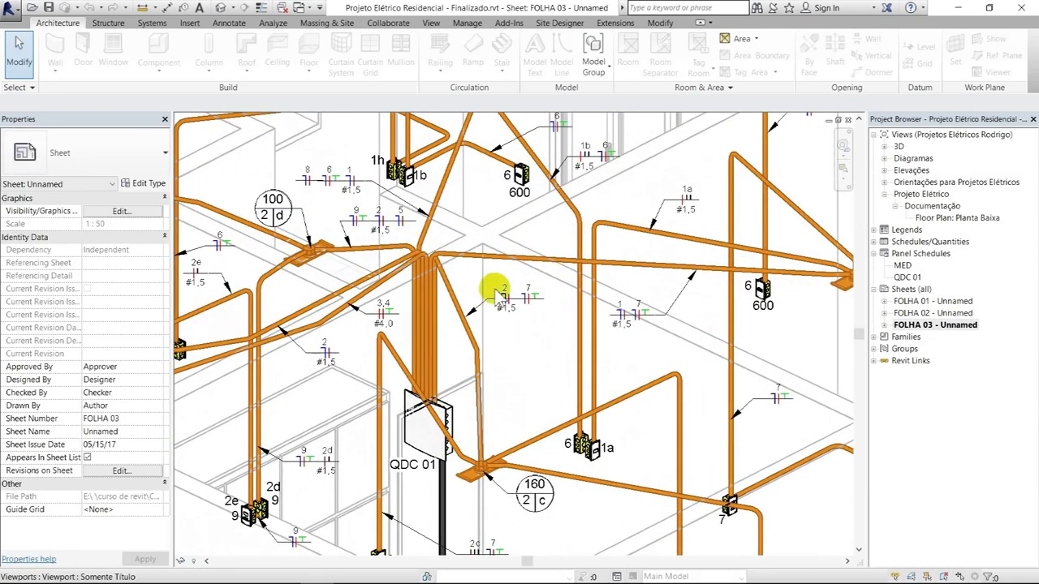
{"action": "middle_click_drag", "start_coordinate": [554, 325], "coordinate": [452, 301]}
{"action": "mouse_move", "coordinate": [660, 313]}
{"action": "middle_mouse_down"}
{"action": "mouse_move", "coordinate": [393, 226]}
{"action": "mouse_move", "coordinate": [591, 313]}
{"action": "middle_mouse_up"}
{"action": "scroll", "coordinate": [568, 316], "scroll_direction": "up", "scroll_amount": 2}
{"action": "scroll", "coordinate": [560, 307], "scroll_direction": "up", "scroll_amount": 1}
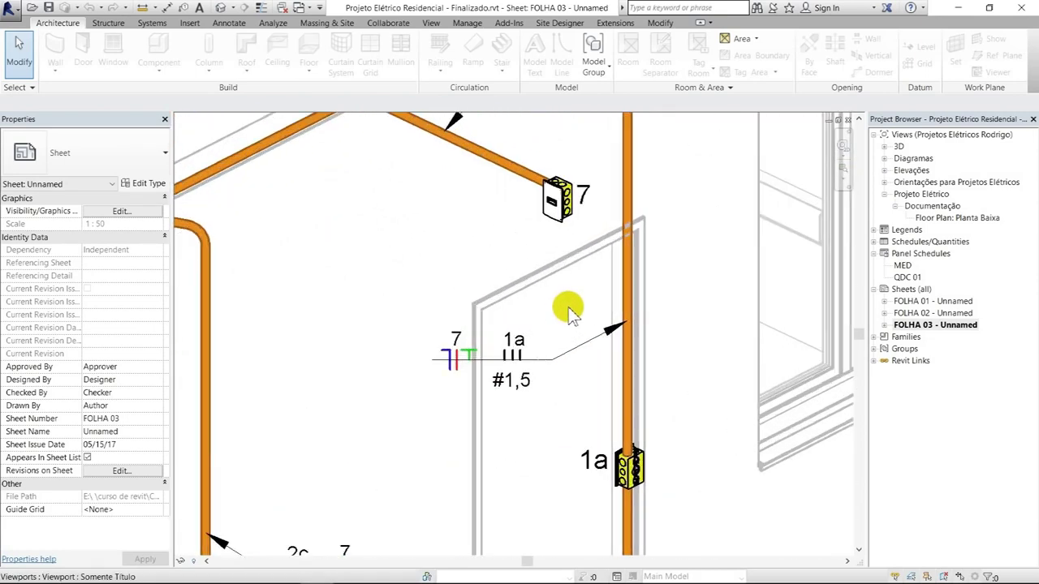
{"action": "scroll", "coordinate": [572, 307], "scroll_direction": "down", "scroll_amount": 2}
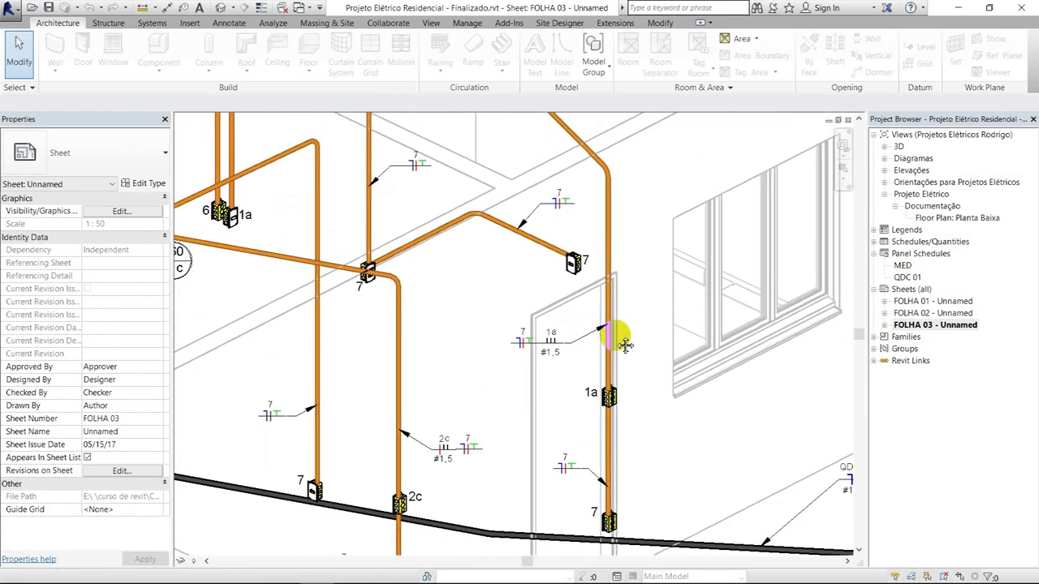
{"action": "middle_click_drag", "start_coordinate": [622, 294], "coordinate": [682, 507]}
{"action": "mouse_move", "coordinate": [598, 244]}
{"action": "middle_mouse_down"}
{"action": "mouse_move", "coordinate": [665, 397]}
{"action": "mouse_move", "coordinate": [659, 349]}
{"action": "middle_mouse_up"}
Inspect the conduit junction and surrounding conduits, boxes and circuit 2g and 2f tags.
{"action": "scroll", "coordinate": [661, 347], "scroll_direction": "down", "scroll_amount": 2}
{"action": "scroll", "coordinate": [448, 231], "scroll_direction": "down", "scroll_amount": 1}
{"action": "scroll", "coordinate": [448, 231], "scroll_direction": "up", "scroll_amount": 2}
{"action": "scroll", "coordinate": [428, 225], "scroll_direction": "up", "scroll_amount": 2}
{"action": "scroll", "coordinate": [424, 244], "scroll_direction": "up", "scroll_amount": 2}
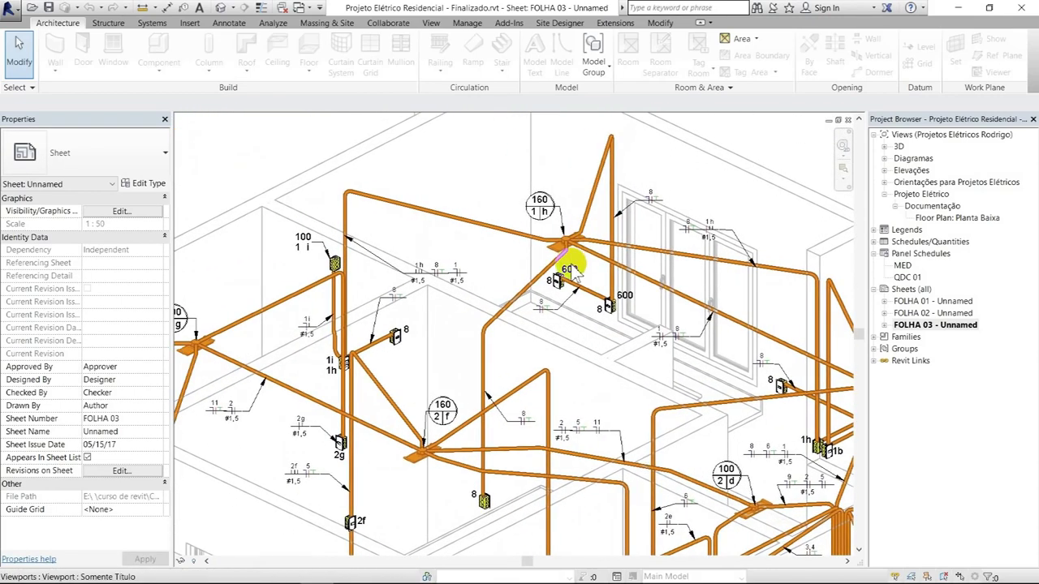
{"action": "middle_click_drag", "start_coordinate": [425, 244], "coordinate": [590, 259]}
{"action": "scroll", "coordinate": [464, 262], "scroll_direction": "down", "scroll_amount": 2}
{"action": "mouse_move", "coordinate": [463, 263]}
{"action": "middle_mouse_down"}
{"action": "mouse_move", "coordinate": [568, 248]}
{"action": "mouse_move", "coordinate": [622, 255]}
{"action": "mouse_move", "coordinate": [593, 238]}
{"action": "middle_mouse_up"}
{"action": "scroll", "coordinate": [503, 236], "scroll_direction": "up", "scroll_amount": 2}
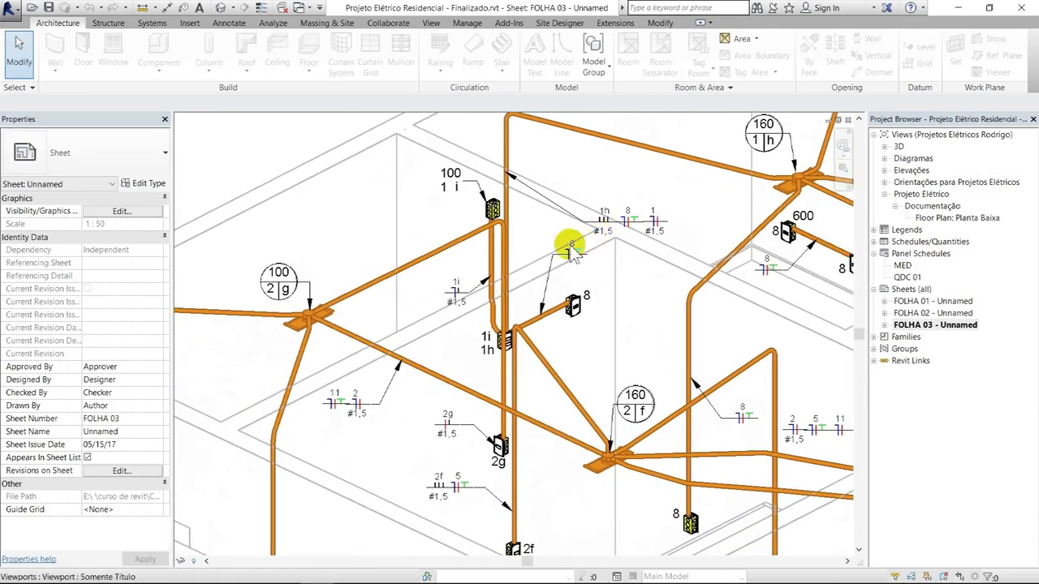
{"action": "mouse_move", "coordinate": [511, 272]}
{"action": "middle_mouse_down"}
{"action": "mouse_move", "coordinate": [606, 190]}
{"action": "mouse_move", "coordinate": [568, 232]}
{"action": "middle_mouse_up"}
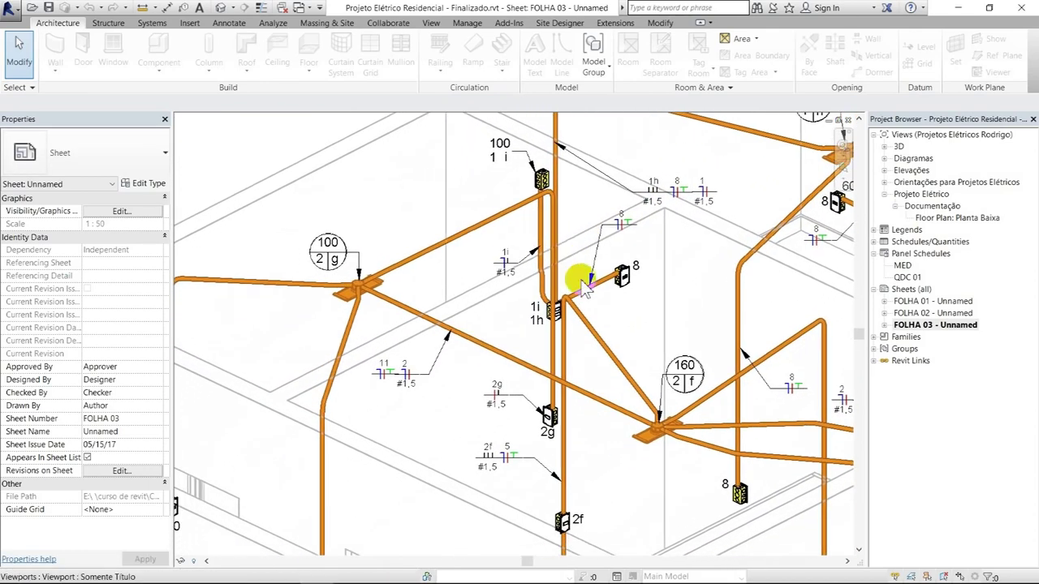
{"action": "middle_click_drag", "start_coordinate": [635, 286], "coordinate": [711, 255]}
{"action": "mouse_move", "coordinate": [677, 309]}
{"action": "middle_mouse_down"}
{"action": "mouse_move", "coordinate": [726, 279]}
{"action": "mouse_move", "coordinate": [596, 310]}
{"action": "mouse_move", "coordinate": [706, 303]}
{"action": "middle_mouse_up"}
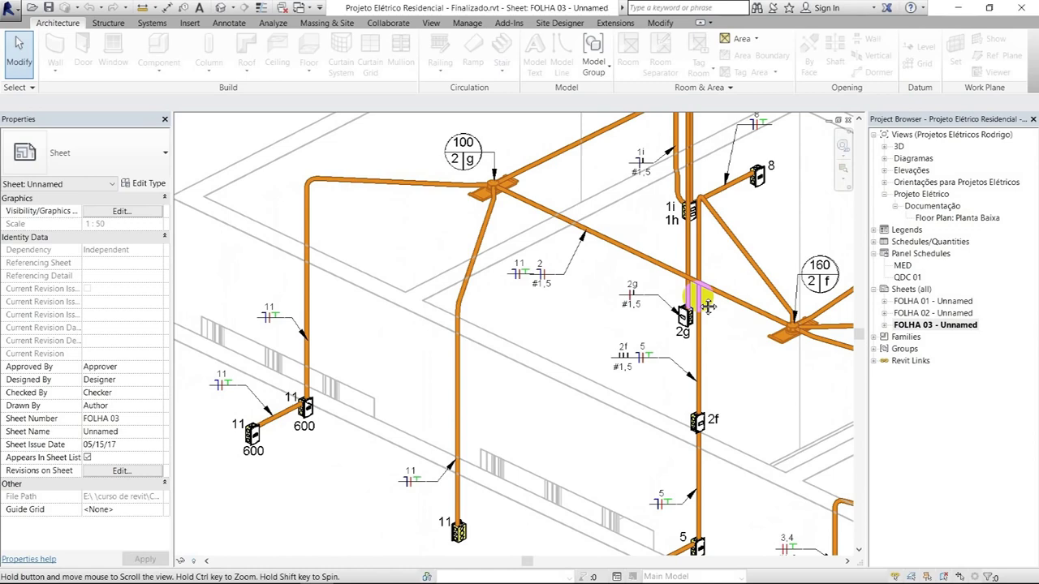
Open and scroll through the QDC 01 panel schedule.
{"action": "double_click", "coordinate": [906, 278]}
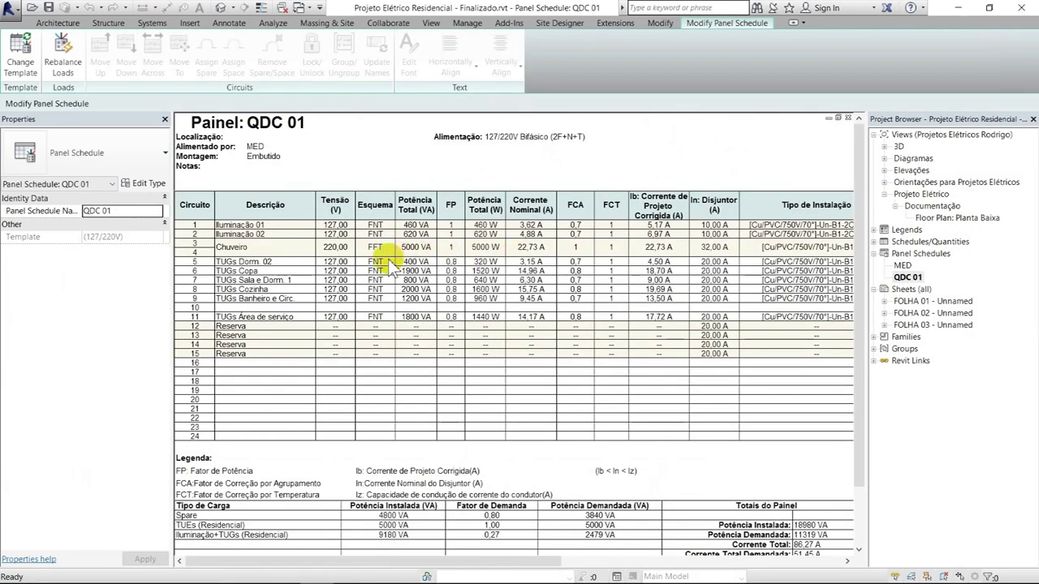
{"action": "scroll", "coordinate": [400, 284], "scroll_direction": "down", "scroll_amount": 3}
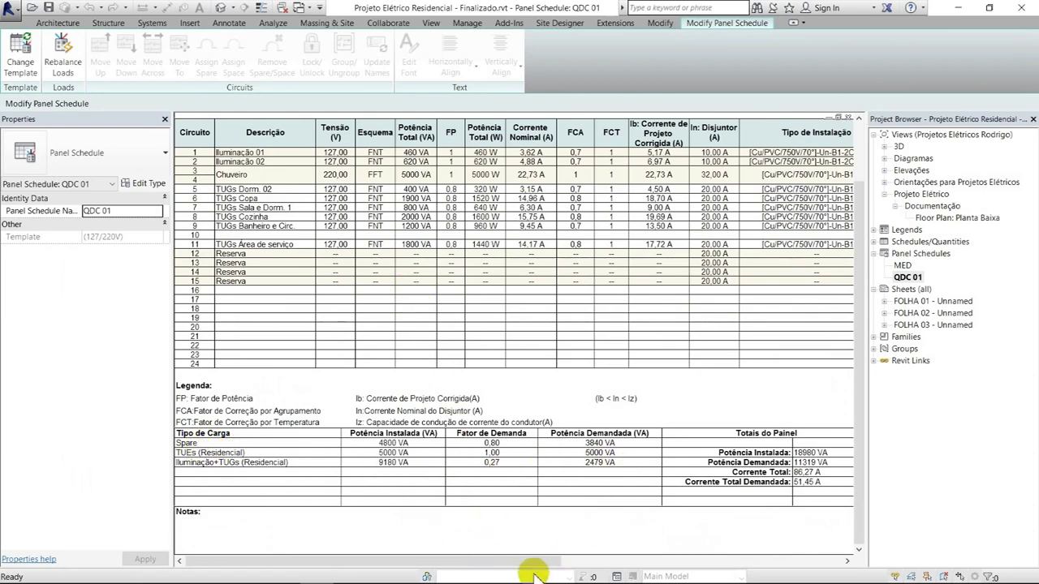
{"action": "left_click_drag", "start_coordinate": [510, 560], "coordinate": [823, 559]}
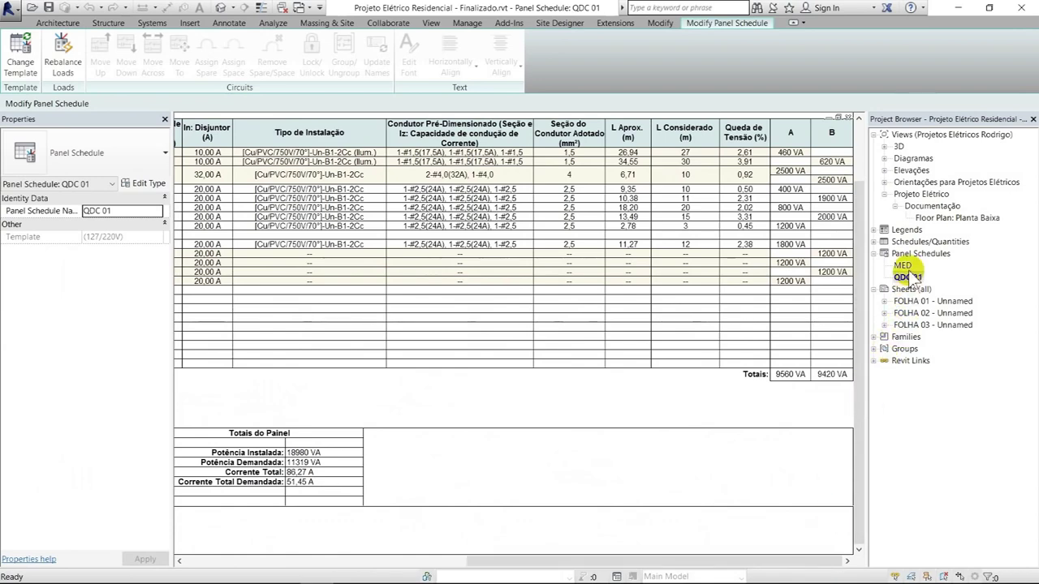
Open the MED panel schedule and expand the Diagramas view group.
{"action": "double_click", "coordinate": [902, 265]}
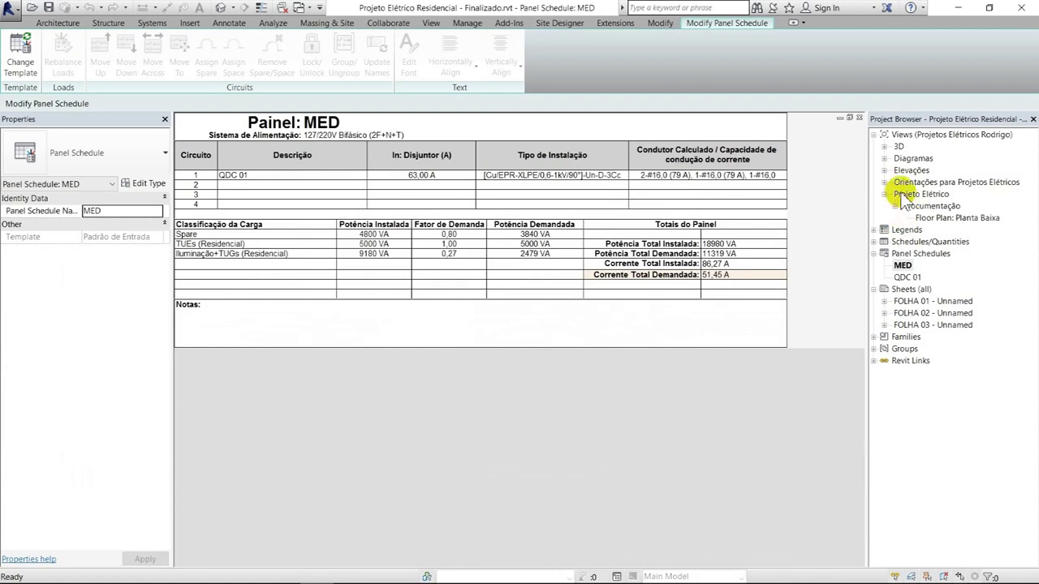
{"action": "left_click", "coordinate": [885, 158]}
{"action": "left_click", "coordinate": [894, 169]}
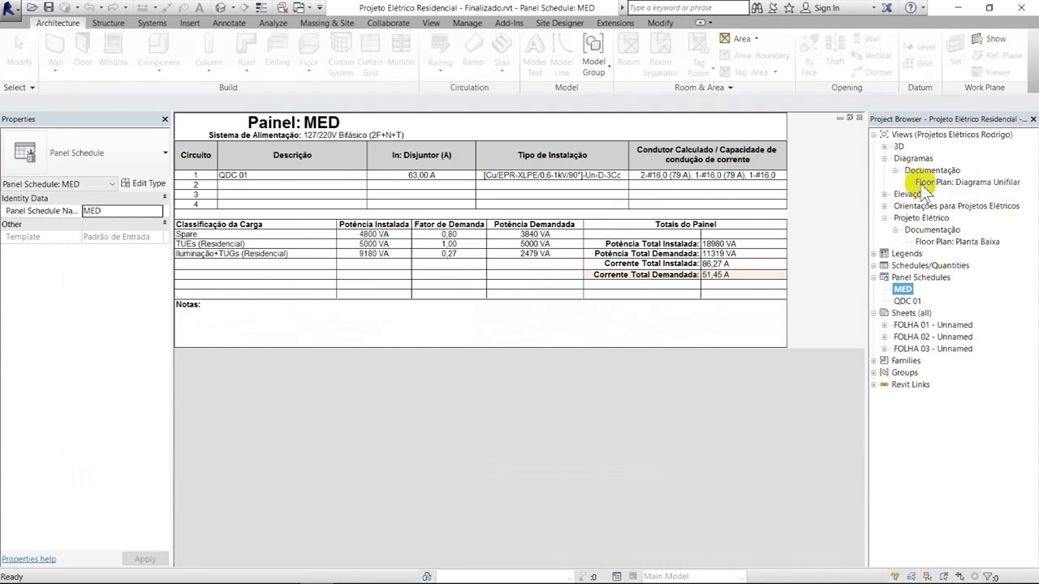
Open the Diagrama Unifilar view and zoom around the single-line diagram.
{"action": "double_click", "coordinate": [925, 182]}
{"action": "scroll", "coordinate": [625, 243], "scroll_direction": "up", "scroll_amount": 1}
{"action": "scroll", "coordinate": [609, 244], "scroll_direction": "up", "scroll_amount": 2}
{"action": "scroll", "coordinate": [604, 243], "scroll_direction": "up", "scroll_amount": 1}
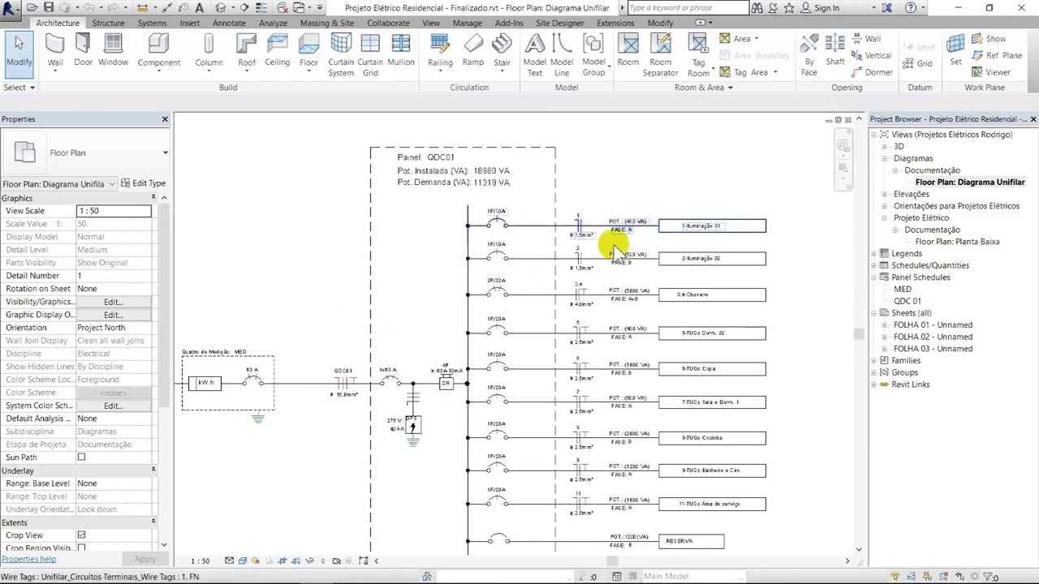
{"action": "scroll", "coordinate": [439, 346], "scroll_direction": "up", "scroll_amount": 1}
{"action": "scroll", "coordinate": [442, 349], "scroll_direction": "up", "scroll_amount": 1}
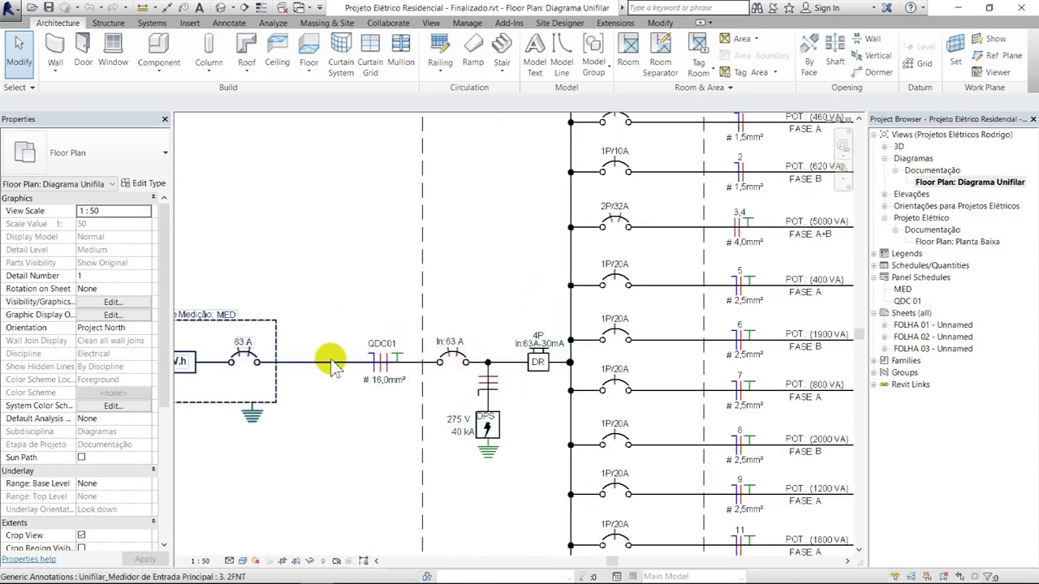
{"action": "scroll", "coordinate": [390, 353], "scroll_direction": "down", "scroll_amount": 2}
{"action": "scroll", "coordinate": [424, 276], "scroll_direction": "up", "scroll_amount": 1}
{"action": "scroll", "coordinate": [436, 345], "scroll_direction": "up", "scroll_amount": 1}
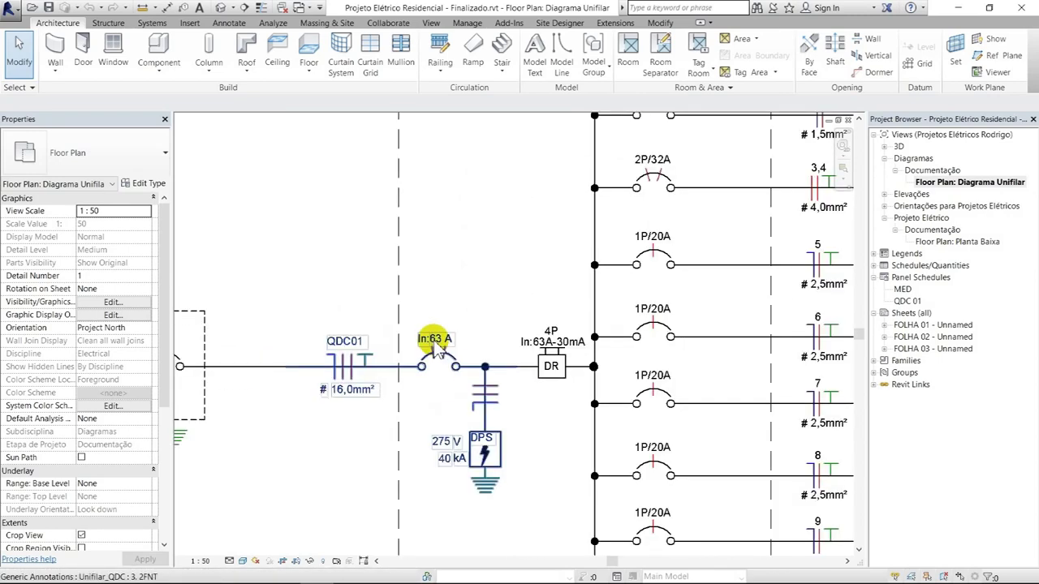
{"action": "scroll", "coordinate": [438, 345], "scroll_direction": "down", "scroll_amount": 2}
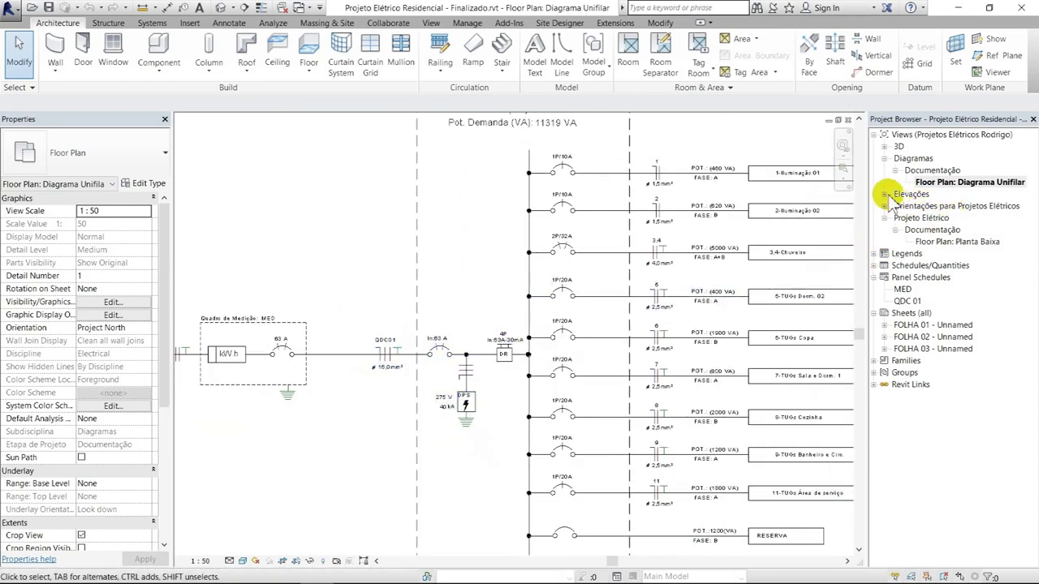
Expand Legends and Schedules, view the lighting/outlet points schedule, then the Componentes materials list.
{"action": "left_click", "coordinate": [895, 201]}
{"action": "left_click", "coordinate": [875, 254]}
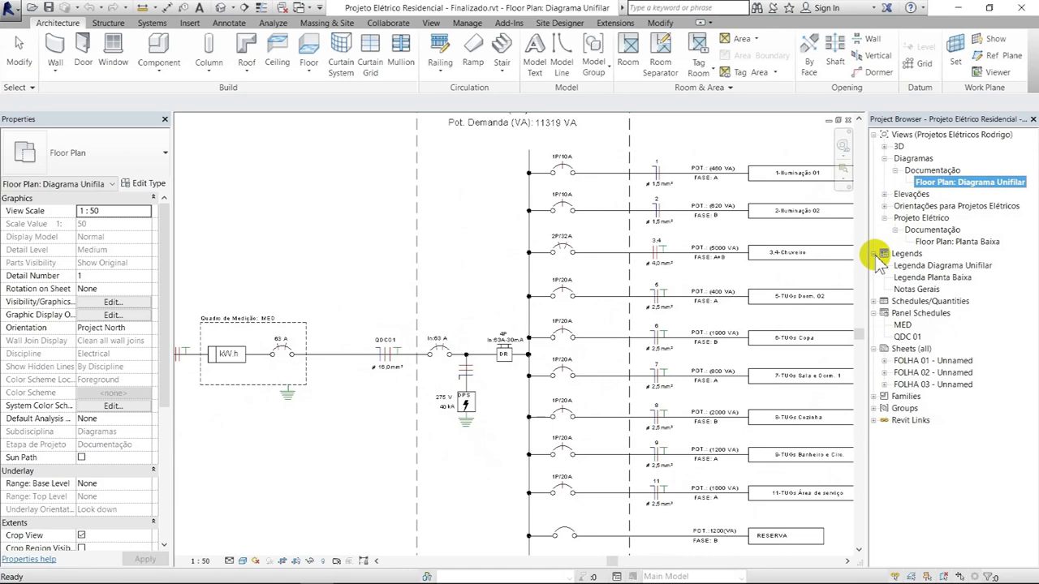
{"action": "left_click", "coordinate": [874, 301]}
{"action": "double_click", "coordinate": [925, 312]}
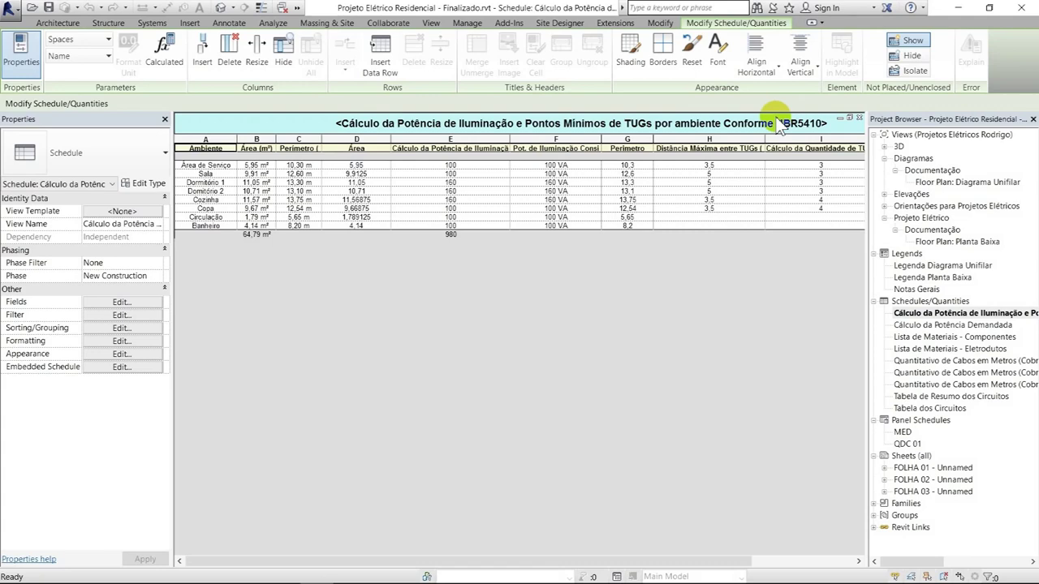
{"action": "double_click", "coordinate": [960, 337]}
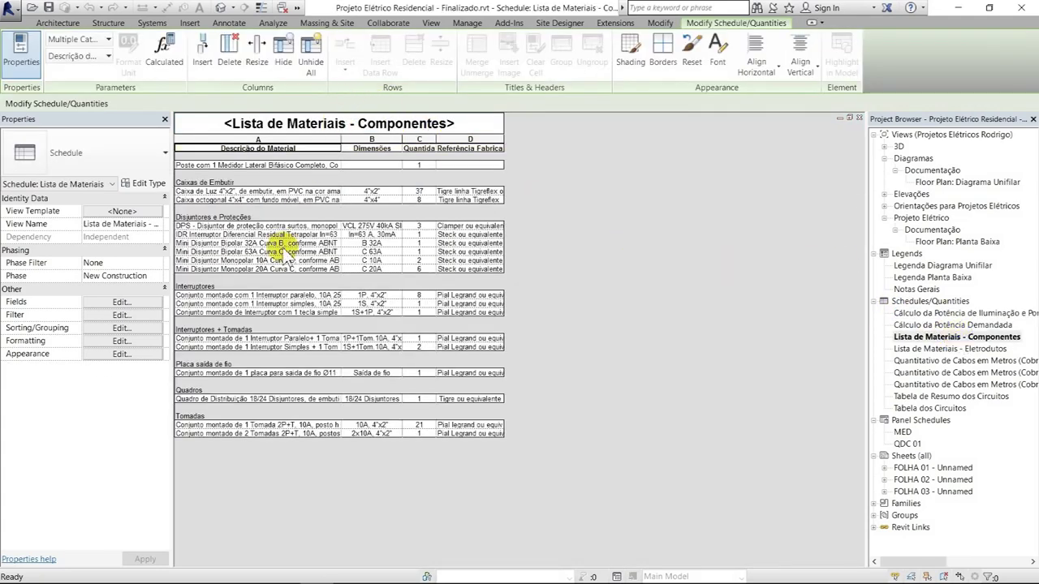
View the conduit list, EPR and PVC cable quantities and circuit summary, then Tabela dos Circuitos.
{"action": "double_click", "coordinate": [941, 349]}
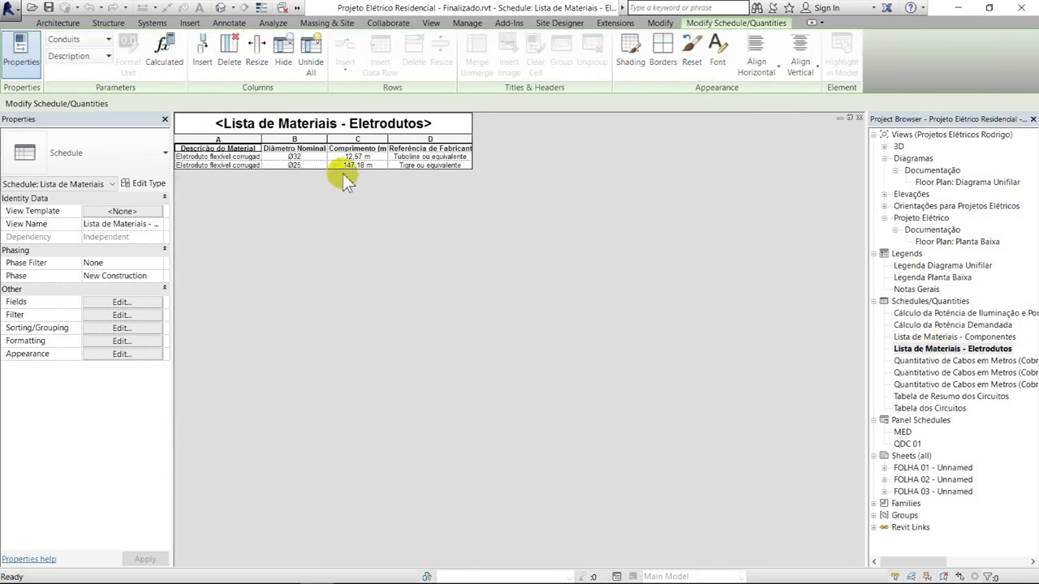
{"action": "double_click", "coordinate": [978, 360]}
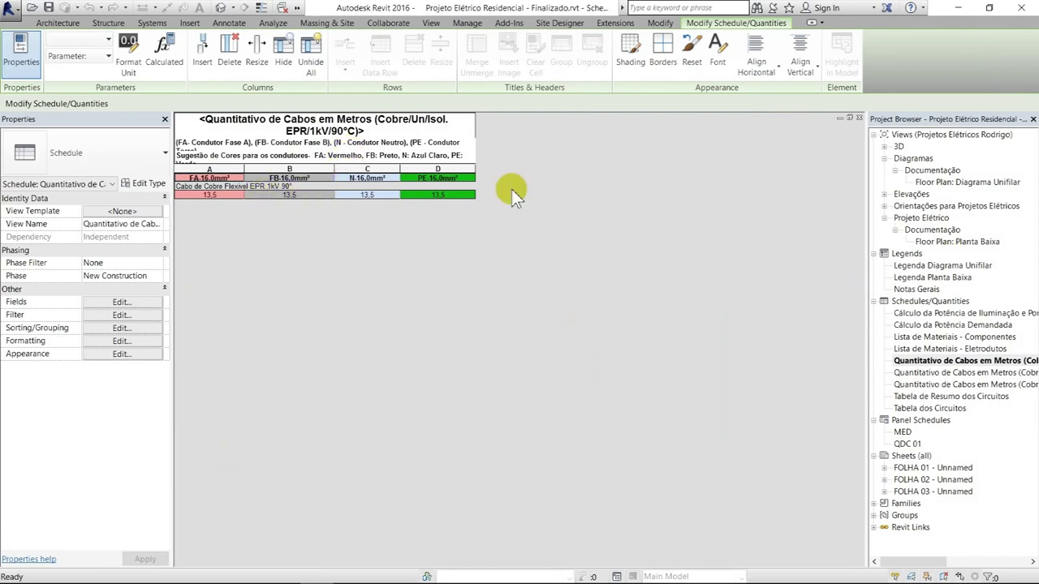
{"action": "double_click", "coordinate": [942, 374]}
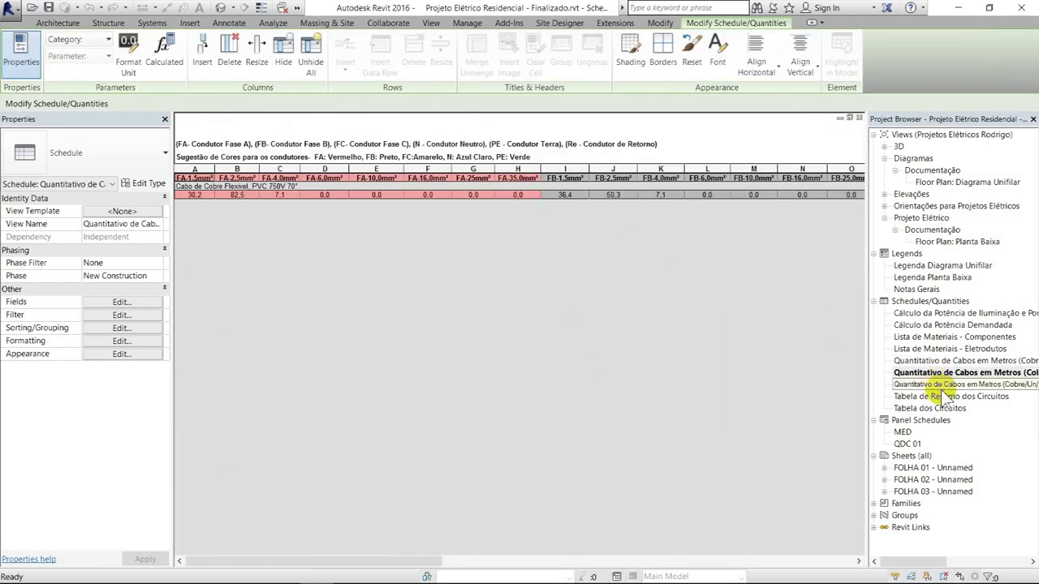
{"action": "double_click", "coordinate": [940, 395]}
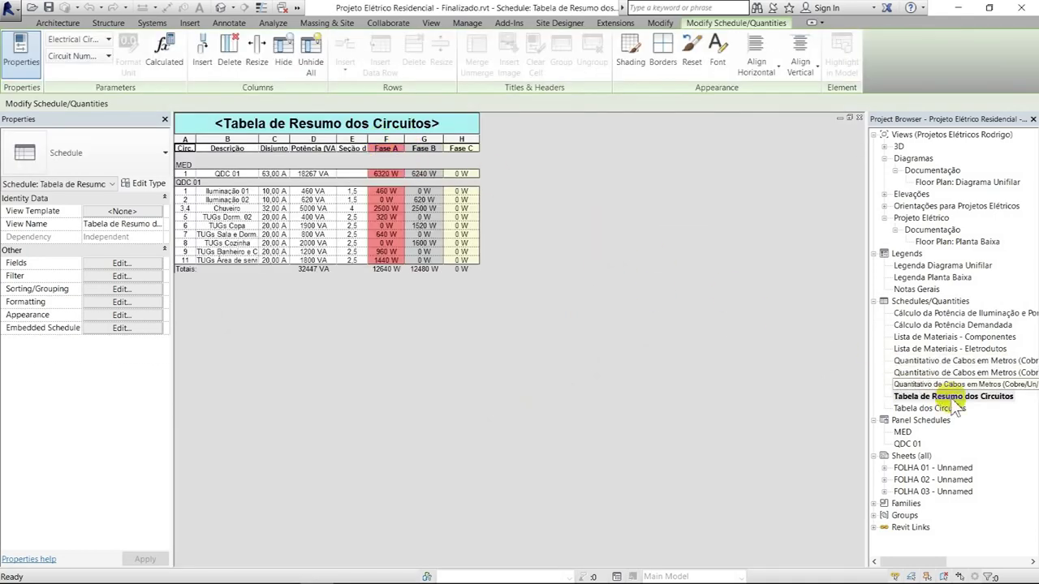
{"action": "double_click", "coordinate": [948, 409]}
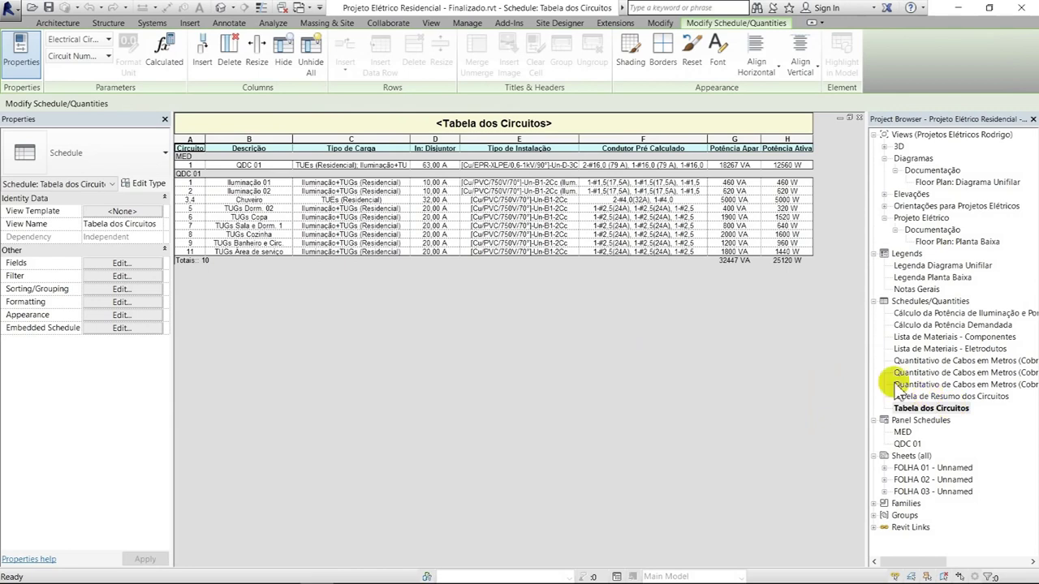
{"action": "left_click", "coordinate": [571, 208]}
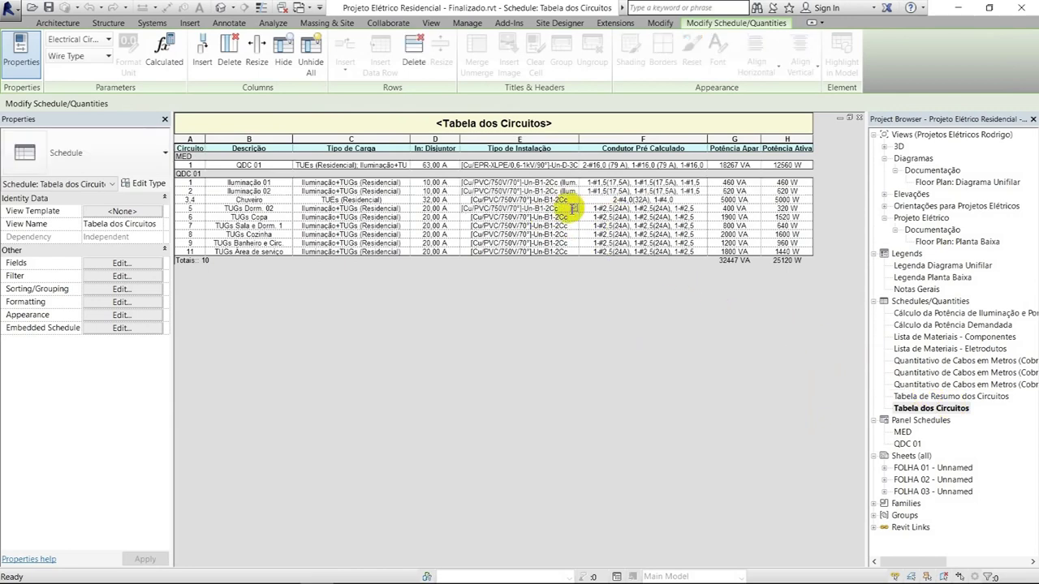
{"action": "left_click", "coordinate": [574, 208]}
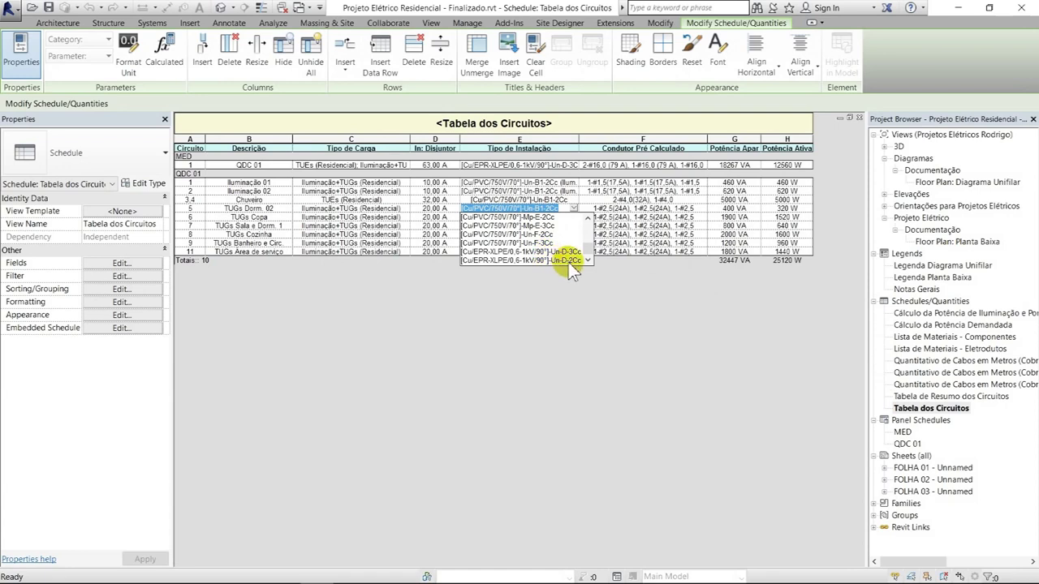
{"action": "scroll", "coordinate": [545, 260], "scroll_direction": "up", "scroll_amount": 1}
{"action": "scroll", "coordinate": [544, 259], "scroll_direction": "up", "scroll_amount": 2}
{"action": "scroll", "coordinate": [544, 259], "scroll_direction": "up", "scroll_amount": 1}
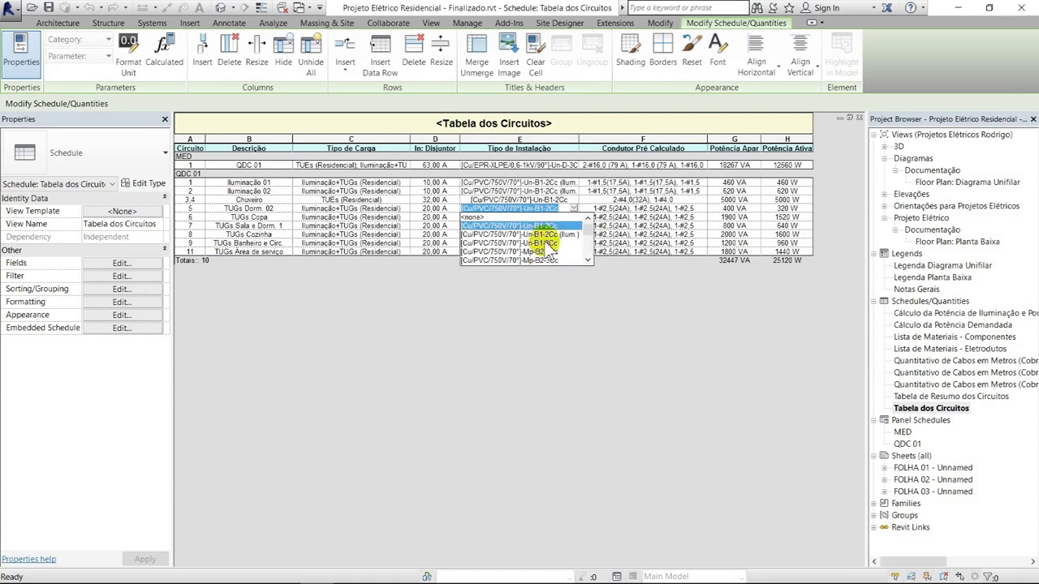
{"action": "left_click", "coordinate": [593, 230]}
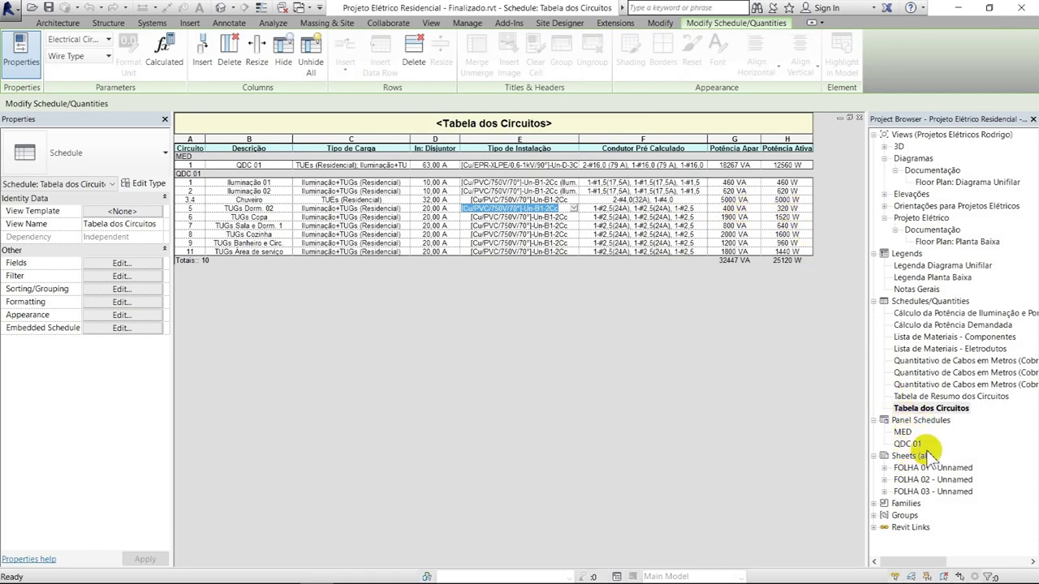
{"action": "double_click", "coordinate": [929, 492]}
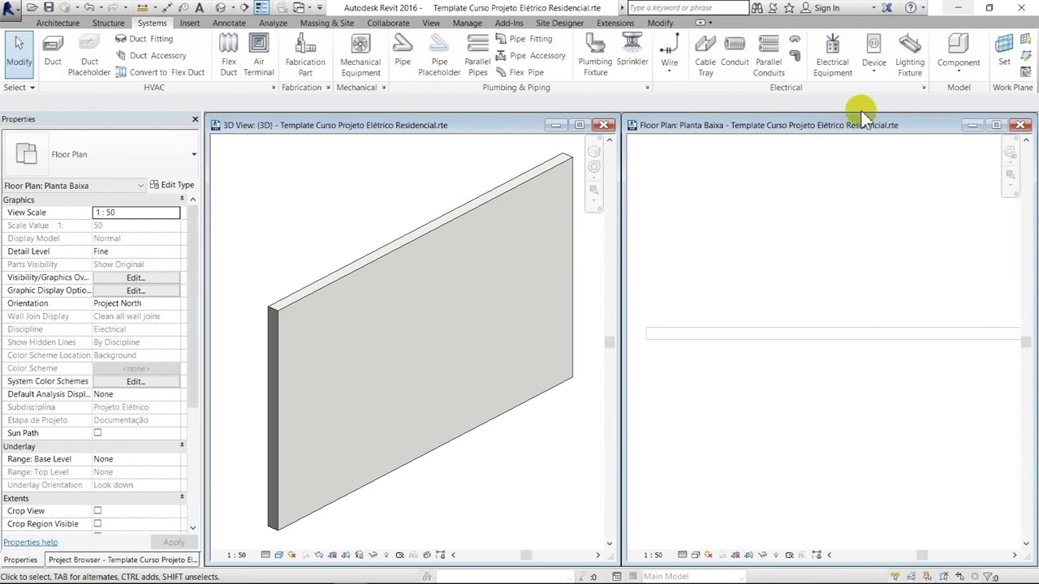
Start an Electrical Fixture and choose the Tomada 2P+T 10A outlet type.
{"action": "left_click", "coordinate": [878, 78]}
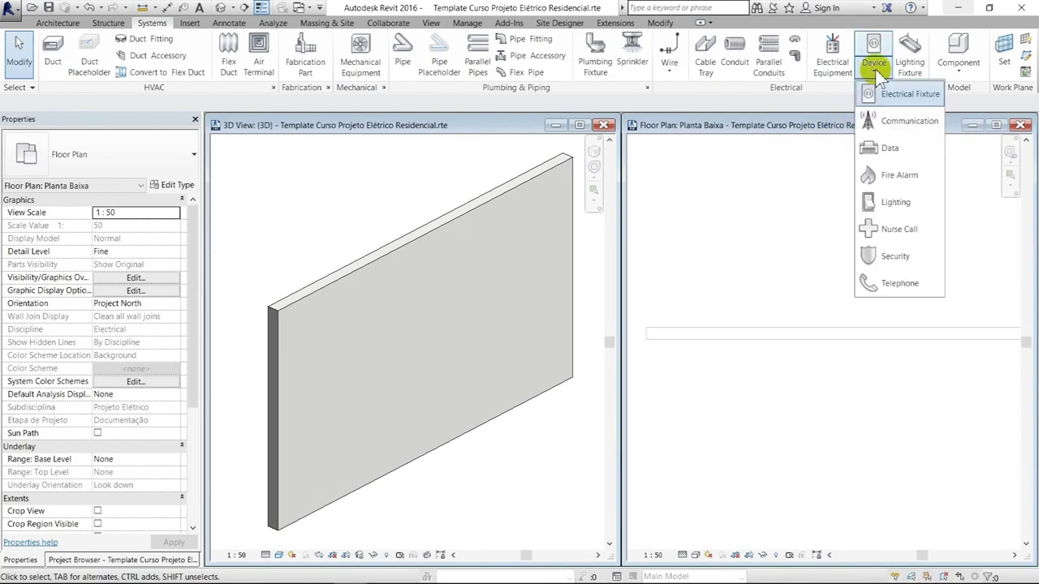
{"action": "left_click", "coordinate": [886, 93]}
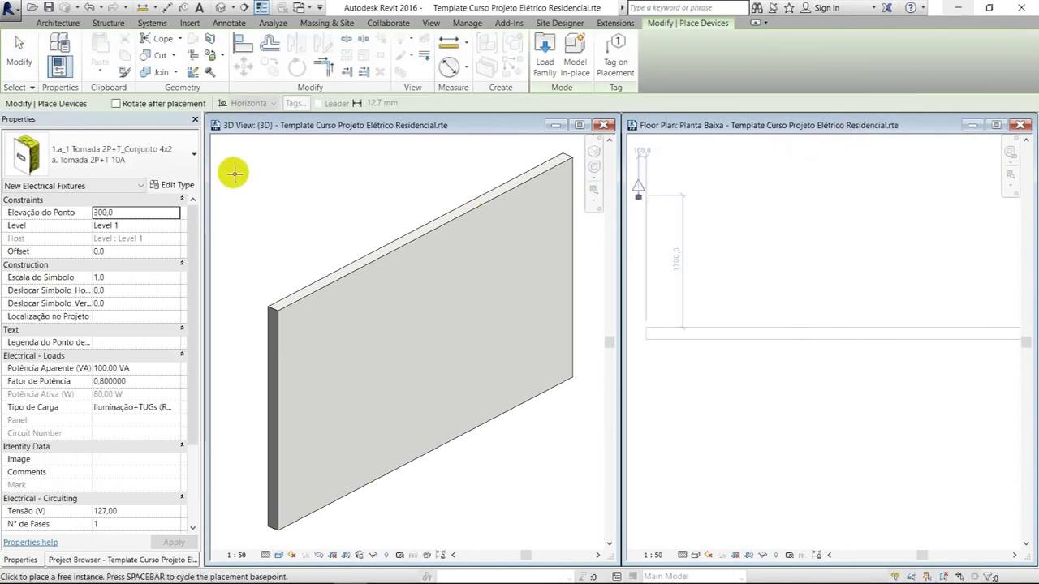
{"action": "left_click", "coordinate": [135, 163]}
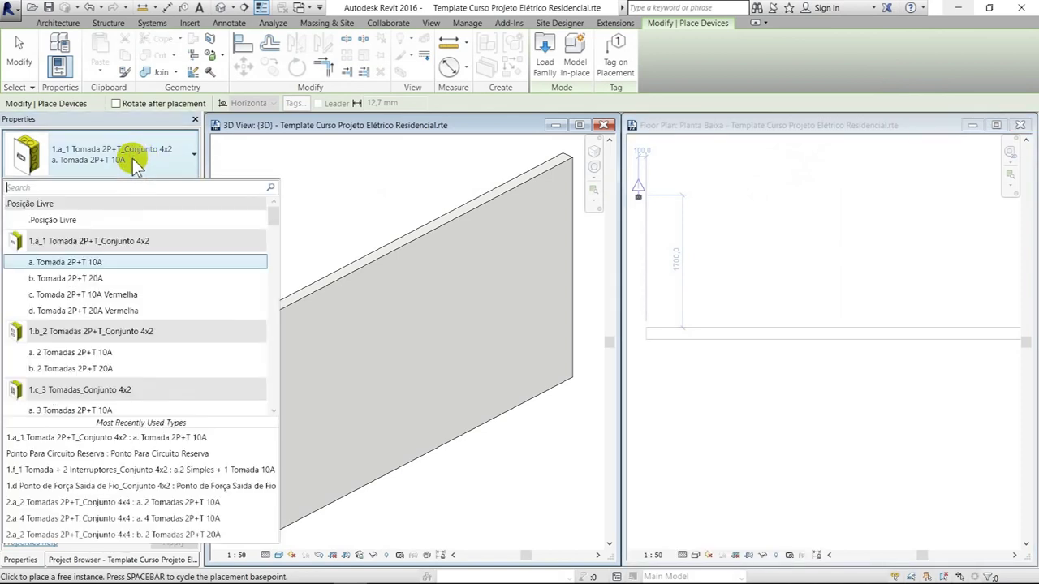
{"action": "scroll", "coordinate": [122, 282], "scroll_direction": "down", "scroll_amount": 1}
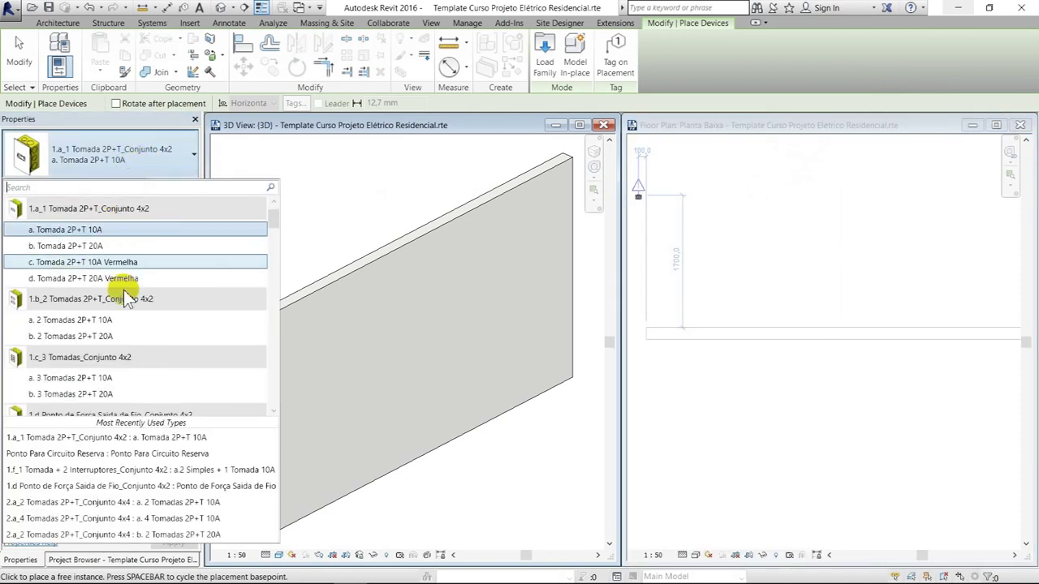
{"action": "scroll", "coordinate": [126, 288], "scroll_direction": "down", "scroll_amount": 1}
{"action": "scroll", "coordinate": [130, 296], "scroll_direction": "down", "scroll_amount": 1}
{"action": "scroll", "coordinate": [134, 302], "scroll_direction": "down", "scroll_amount": 1}
{"action": "scroll", "coordinate": [134, 302], "scroll_direction": "down", "scroll_amount": 2}
{"action": "scroll", "coordinate": [134, 304], "scroll_direction": "down", "scroll_amount": 2}
{"action": "scroll", "coordinate": [135, 305], "scroll_direction": "down", "scroll_amount": 1}
{"action": "scroll", "coordinate": [136, 307], "scroll_direction": "down", "scroll_amount": 2}
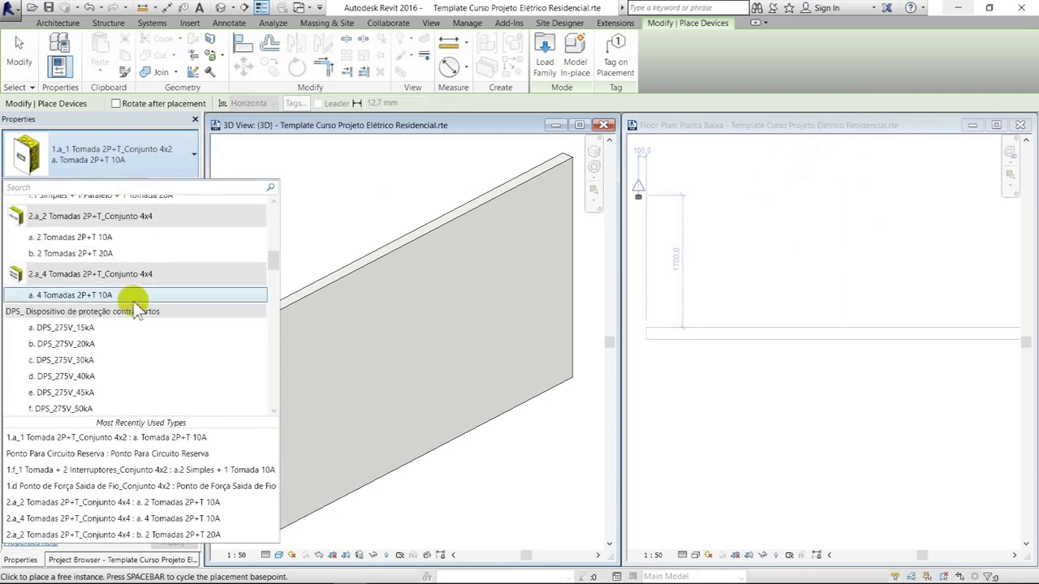
{"action": "scroll", "coordinate": [136, 309], "scroll_direction": "up", "scroll_amount": 4}
{"action": "scroll", "coordinate": [130, 299], "scroll_direction": "up", "scroll_amount": 4}
{"action": "scroll", "coordinate": [127, 297], "scroll_direction": "up", "scroll_amount": 3}
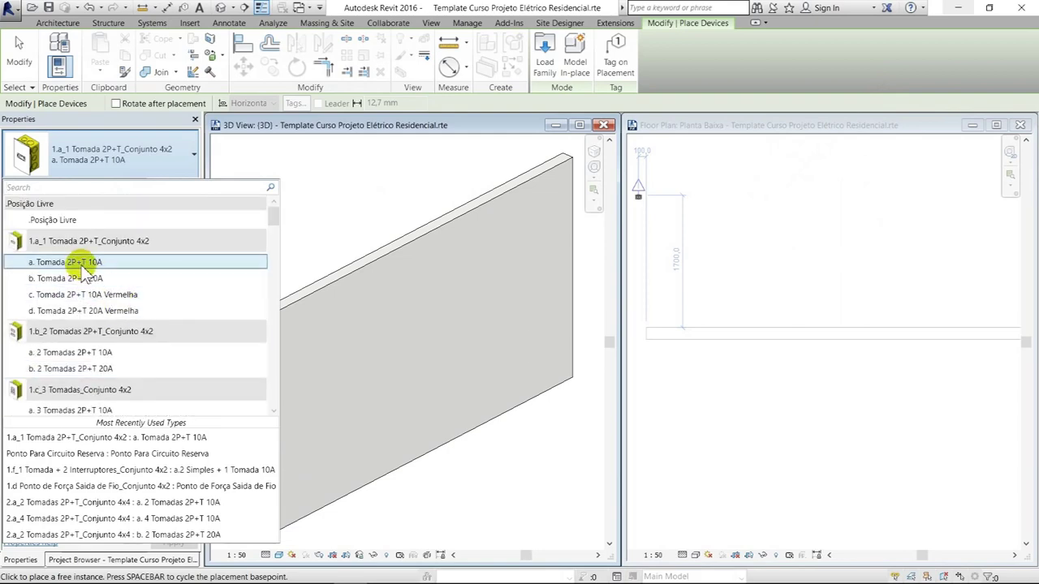
{"action": "left_click", "coordinate": [86, 264]}
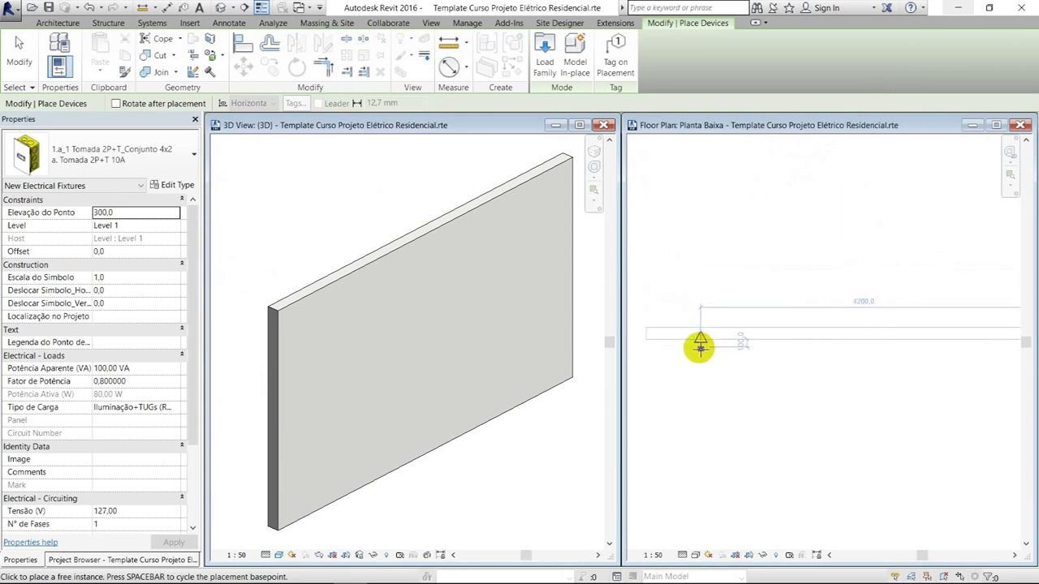
Place the Tomada 2P+T 10A outlet on the template wall in plan.
{"action": "scroll", "coordinate": [700, 349], "scroll_direction": "up", "scroll_amount": 2}
{"action": "middle_click_drag", "start_coordinate": [782, 336], "coordinate": [847, 332]}
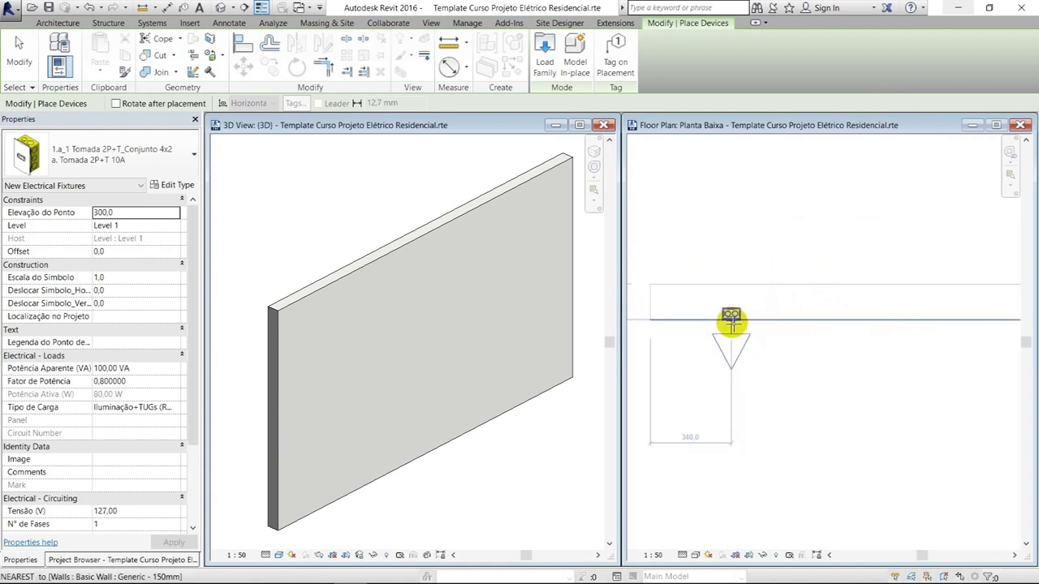
{"action": "left_click", "coordinate": [731, 321]}
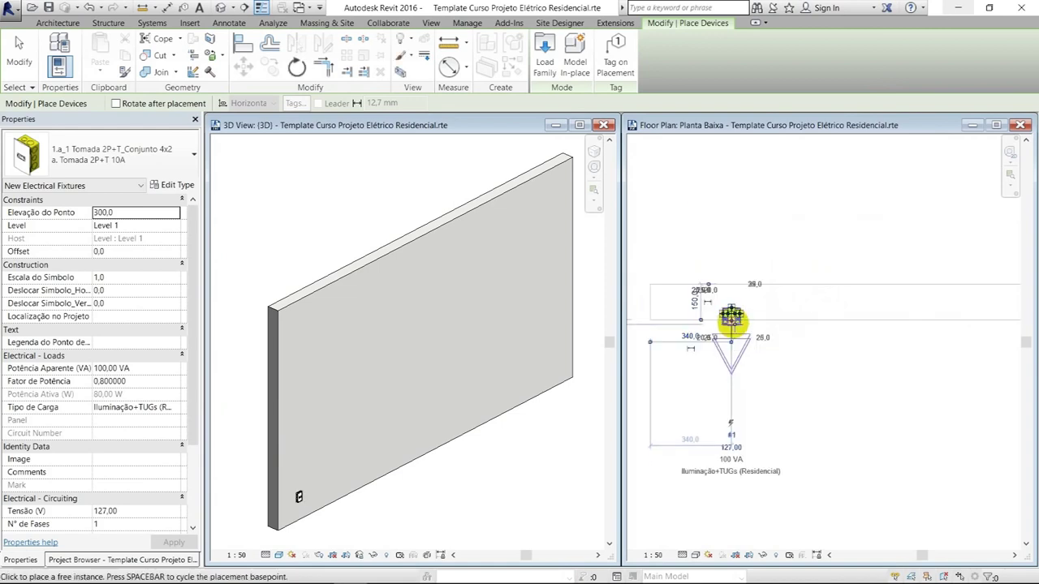
Finish outlet placement and zoom the 3D view in on the outlet.
{"action": "key", "text": "Escape"}
{"action": "left_click", "coordinate": [353, 504]}
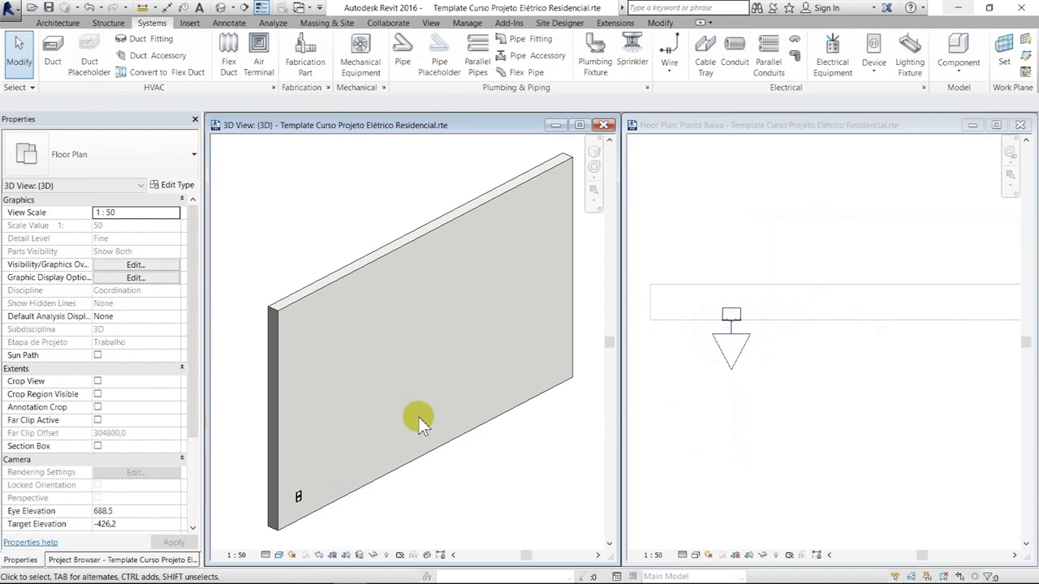
{"action": "scroll", "coordinate": [341, 434], "scroll_direction": "up", "scroll_amount": 2}
{"action": "scroll", "coordinate": [361, 458], "scroll_direction": "up", "scroll_amount": 2}
{"action": "scroll", "coordinate": [364, 417], "scroll_direction": "up", "scroll_amount": 3}
{"action": "scroll", "coordinate": [336, 378], "scroll_direction": "up", "scroll_amount": 2}
{"action": "scroll", "coordinate": [331, 325], "scroll_direction": "down", "scroll_amount": 2}
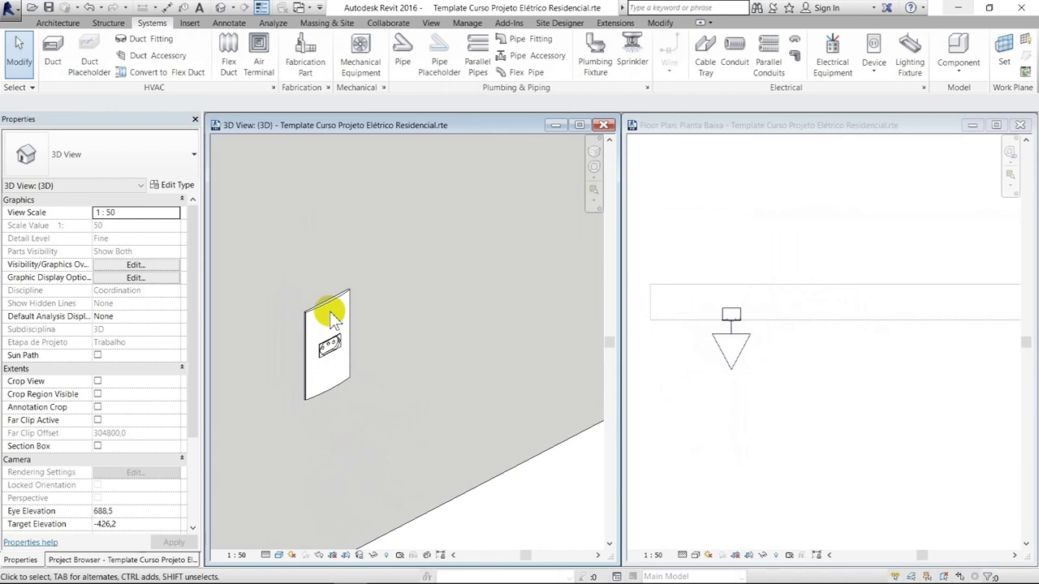
Temporarily hide the wall in front of the outlet to inspect its box in 3D.
{"action": "left_click", "coordinate": [334, 315]}
{"action": "key", "text": "Escape"}
{"action": "left_click", "coordinate": [446, 505]}
{"action": "key", "text": "h"}
{"action": "key", "text": "h"}
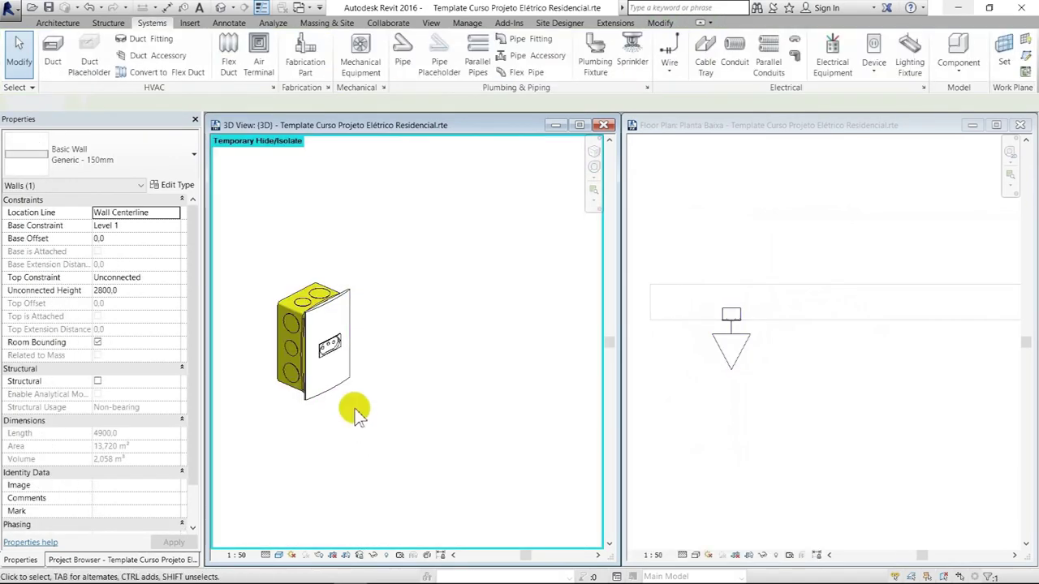
{"action": "mouse_move", "coordinate": [341, 365]}
{"action": "middle_mouse_down", "text": "shift"}
{"action": "mouse_move", "coordinate": [497, 307]}
{"action": "mouse_move", "coordinate": [344, 354]}
{"action": "middle_mouse_up", "text": "shift"}
{"action": "left_click", "coordinate": [369, 357]}
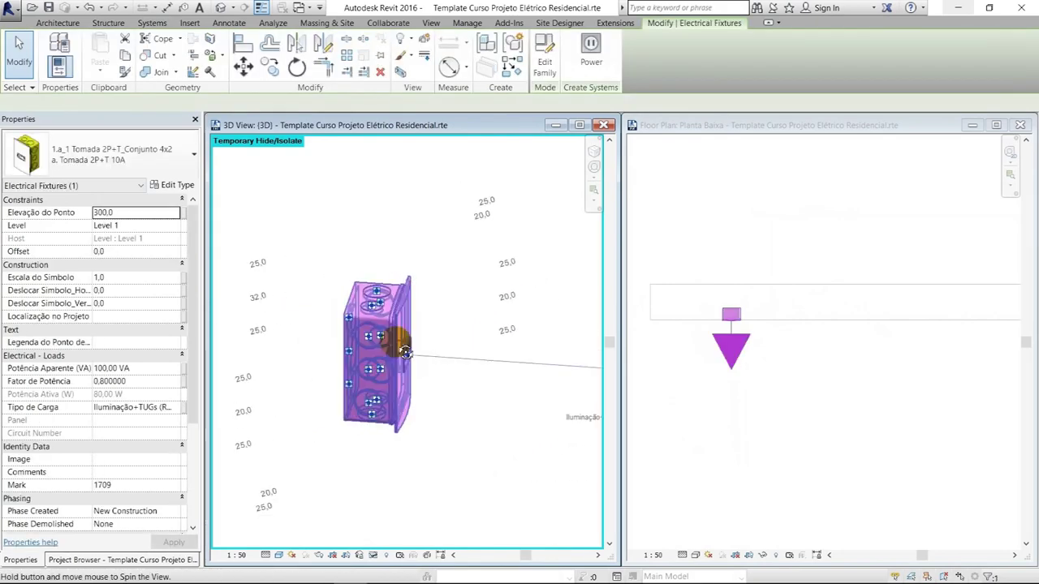
{"action": "left_click", "coordinate": [459, 312]}
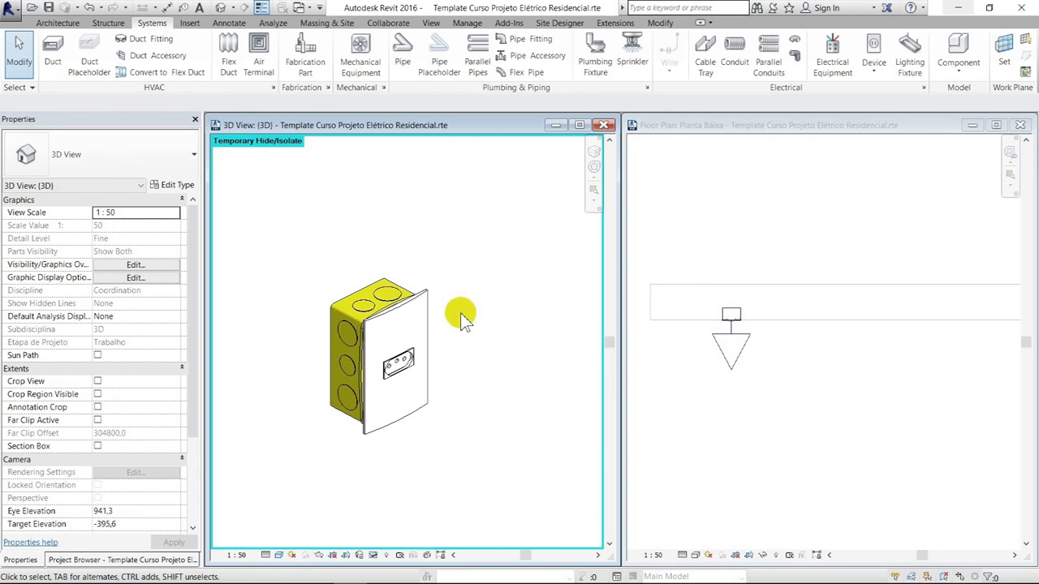
Reset the temporary hide with HR so the wall reappears, panned to the outlet.
{"action": "key", "text": "h"}
{"action": "key", "text": "r"}
{"action": "middle_click_drag", "start_coordinate": [440, 321], "coordinate": [419, 383]}
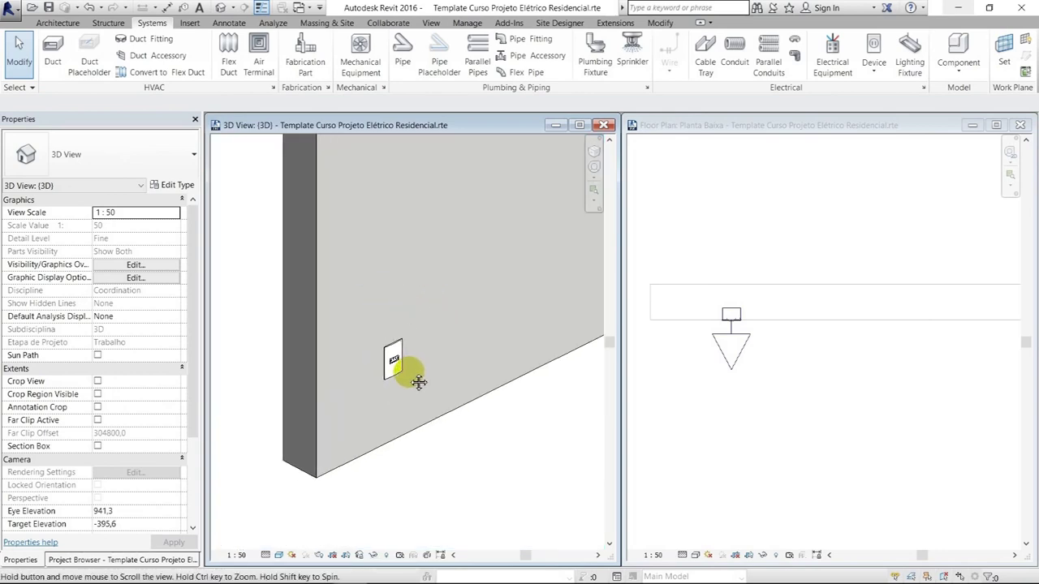
{"action": "left_click", "coordinate": [736, 355]}
{"action": "left_click", "coordinate": [736, 355]}
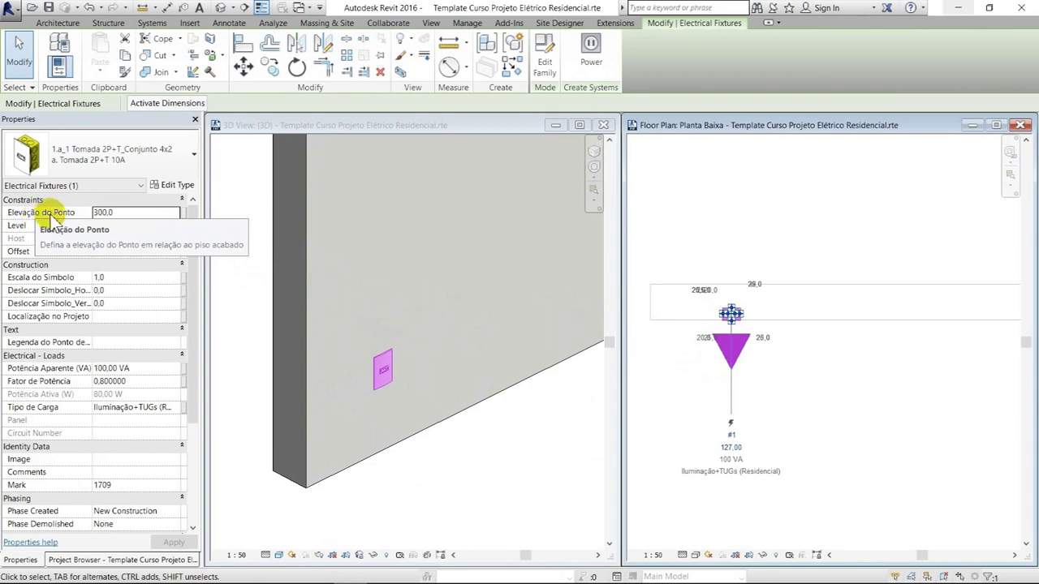
Set the outlet's Elevação do Ponto to 1200 and check it in 3D.
{"action": "left_click", "coordinate": [133, 212]}
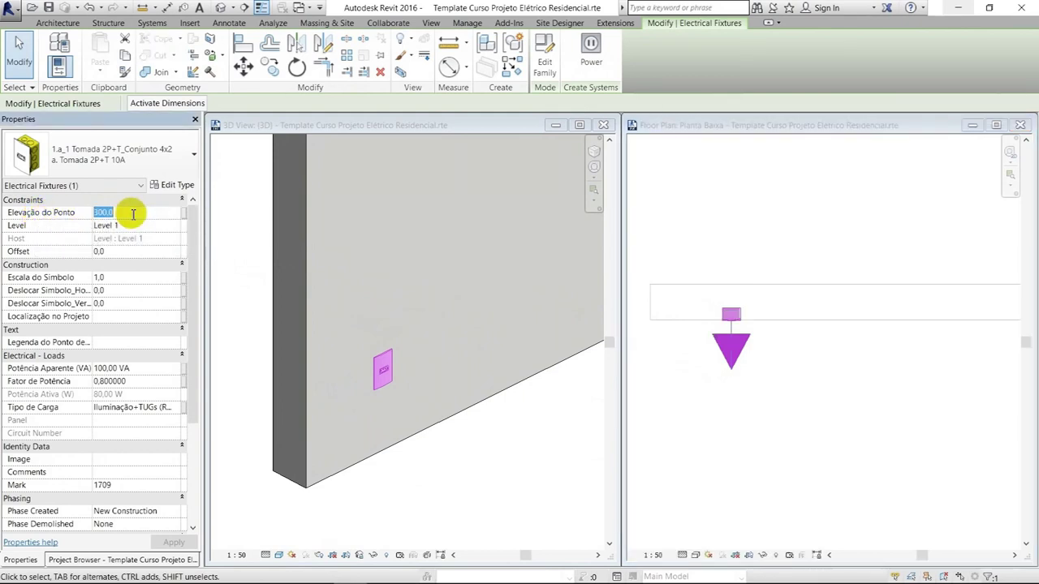
{"action": "type", "text": "1200"}
{"action": "left_click", "coordinate": [678, 388]}
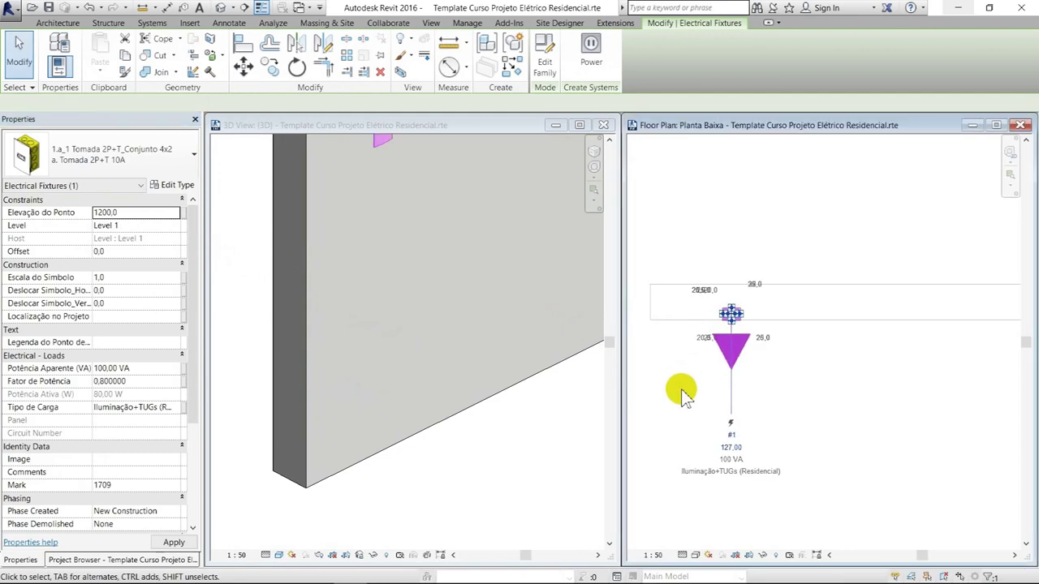
{"action": "left_click", "coordinate": [786, 398]}
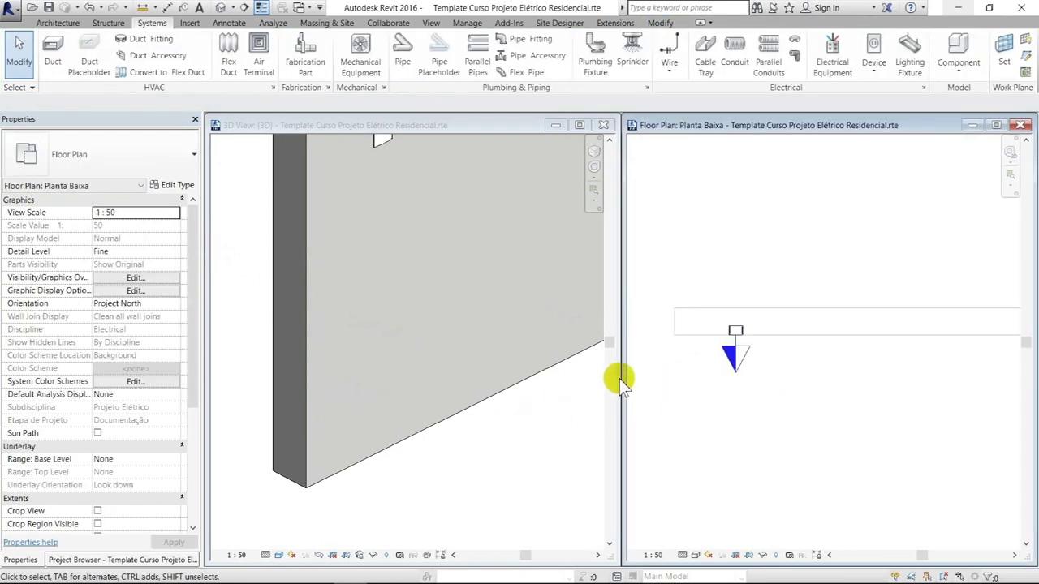
{"action": "left_click", "coordinate": [568, 383]}
{"action": "scroll", "coordinate": [568, 383], "scroll_direction": "down", "scroll_amount": 2}
{"action": "scroll", "coordinate": [533, 463], "scroll_direction": "up", "scroll_amount": 2}
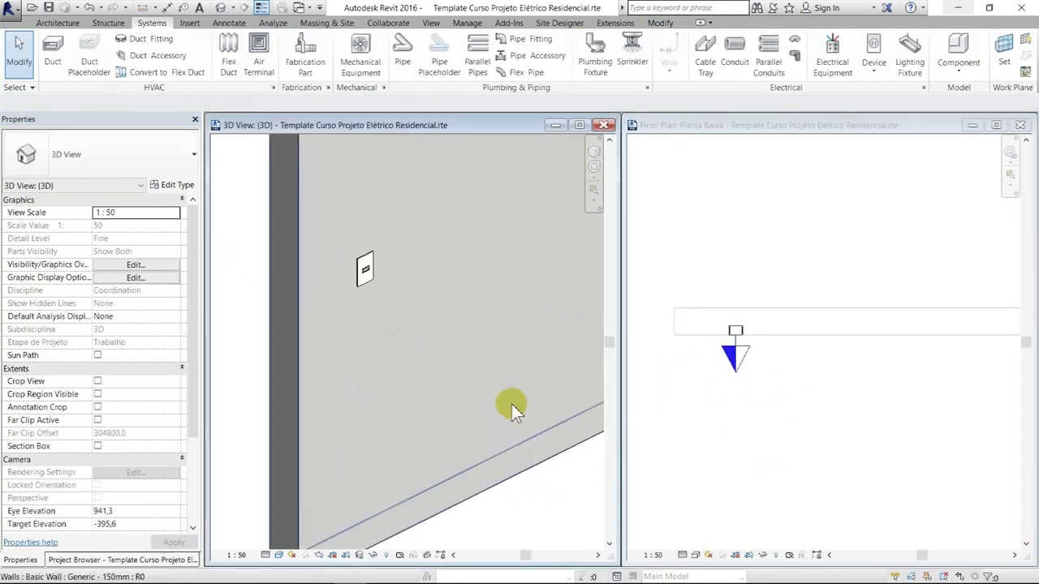
{"action": "scroll", "coordinate": [511, 405], "scroll_direction": "down", "scroll_amount": 2}
{"action": "scroll", "coordinate": [443, 379], "scroll_direction": "down", "scroll_amount": 2}
{"action": "scroll", "coordinate": [408, 399], "scroll_direction": "down", "scroll_amount": 1}
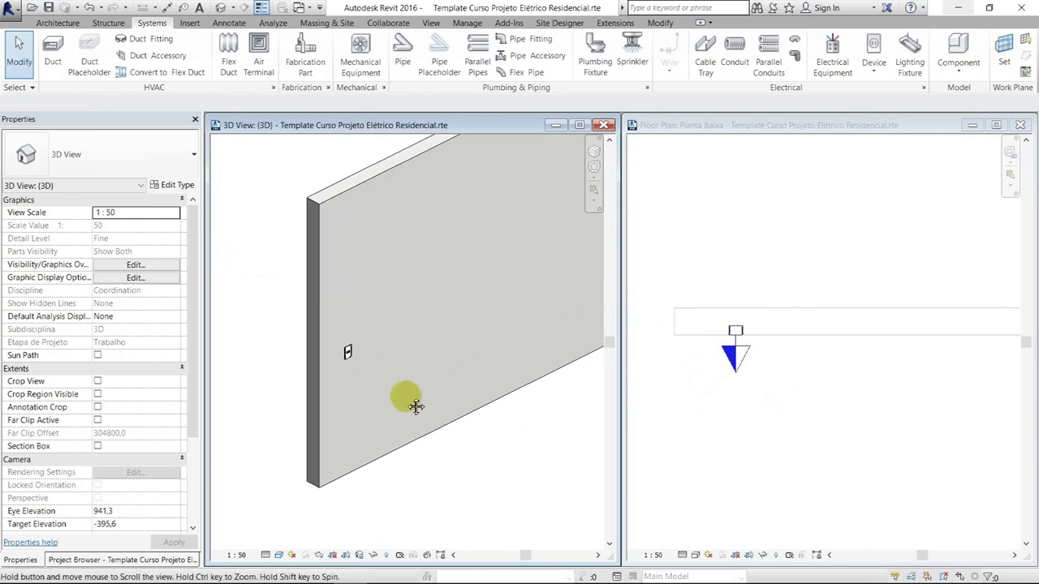
Try a 2100 point elevation on the outlet, then select the value to replace it.
{"action": "left_click", "coordinate": [732, 364]}
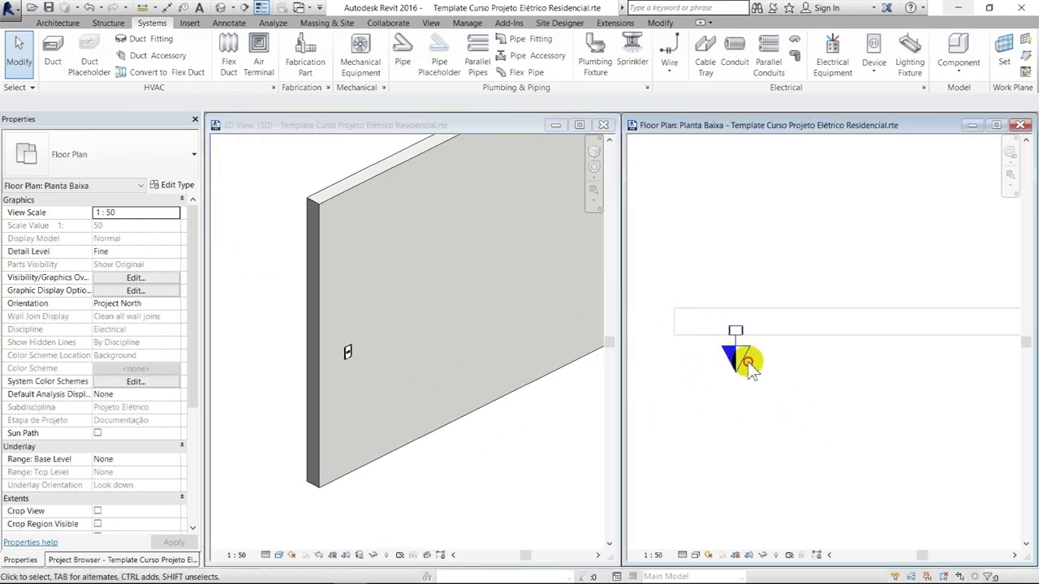
{"action": "left_click", "coordinate": [719, 359]}
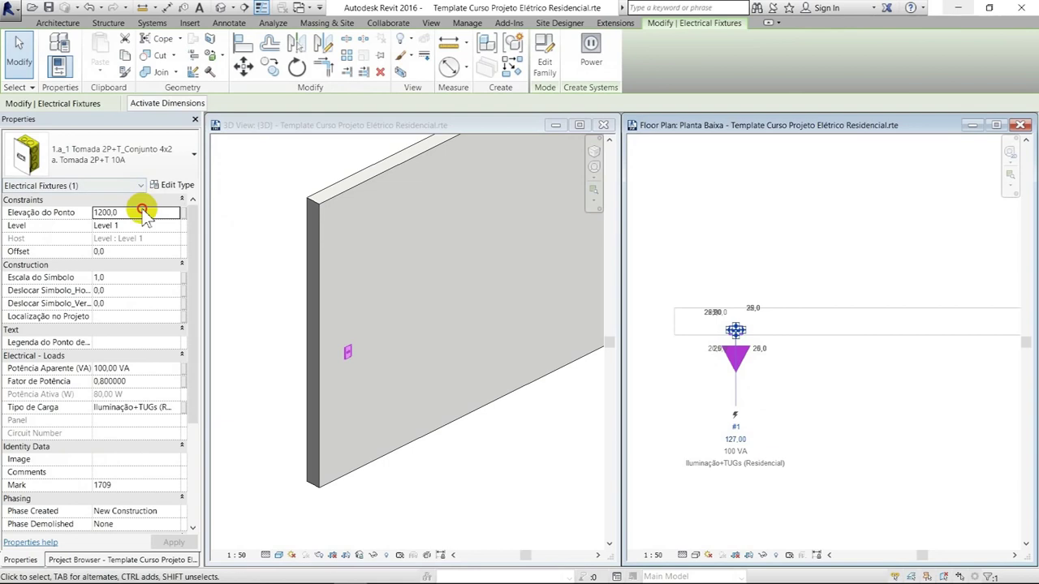
{"action": "left_click", "coordinate": [142, 212]}
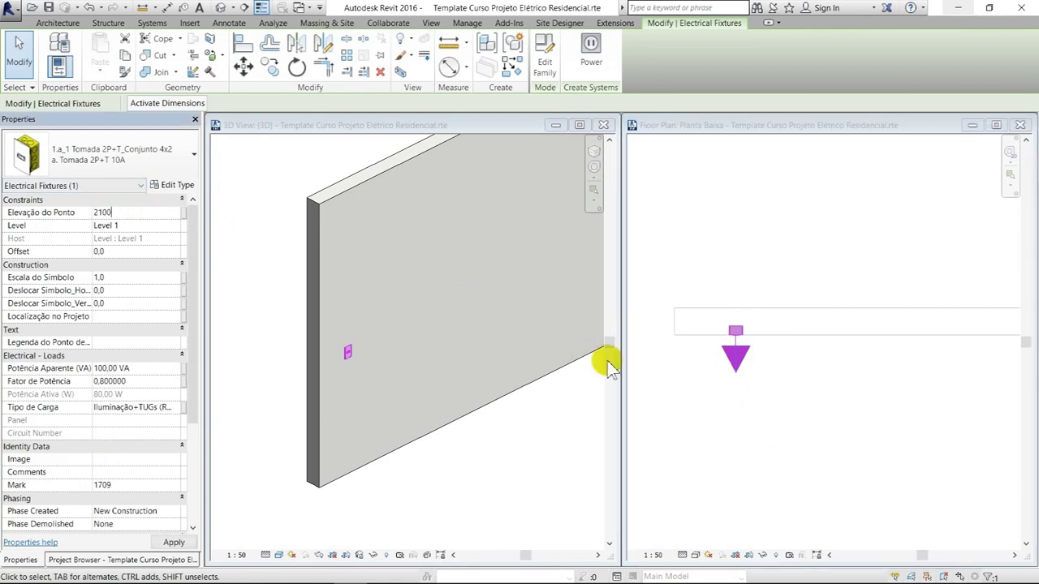
{"action": "left_click", "coordinate": [740, 428]}
{"action": "left_click", "coordinate": [778, 396]}
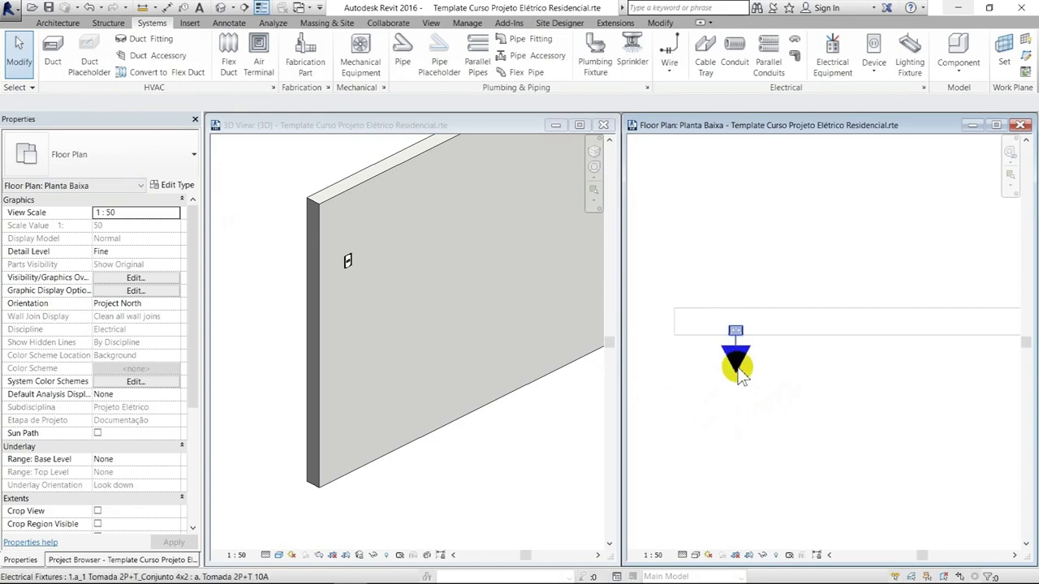
{"action": "left_click", "coordinate": [735, 364]}
{"action": "left_click", "coordinate": [134, 216]}
{"action": "double_click", "coordinate": [134, 216]}
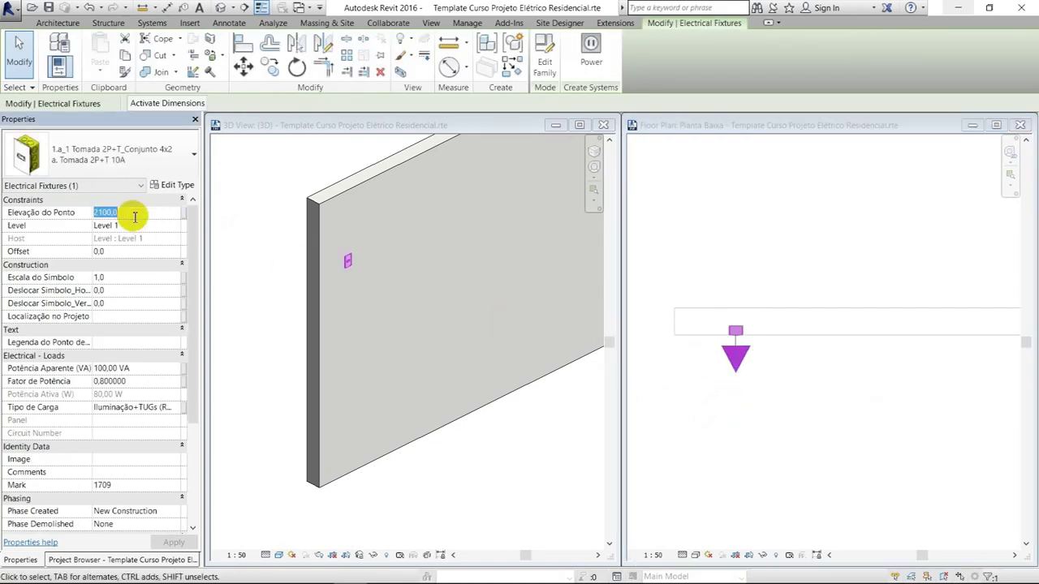
{"action": "left_click", "coordinate": [814, 434]}
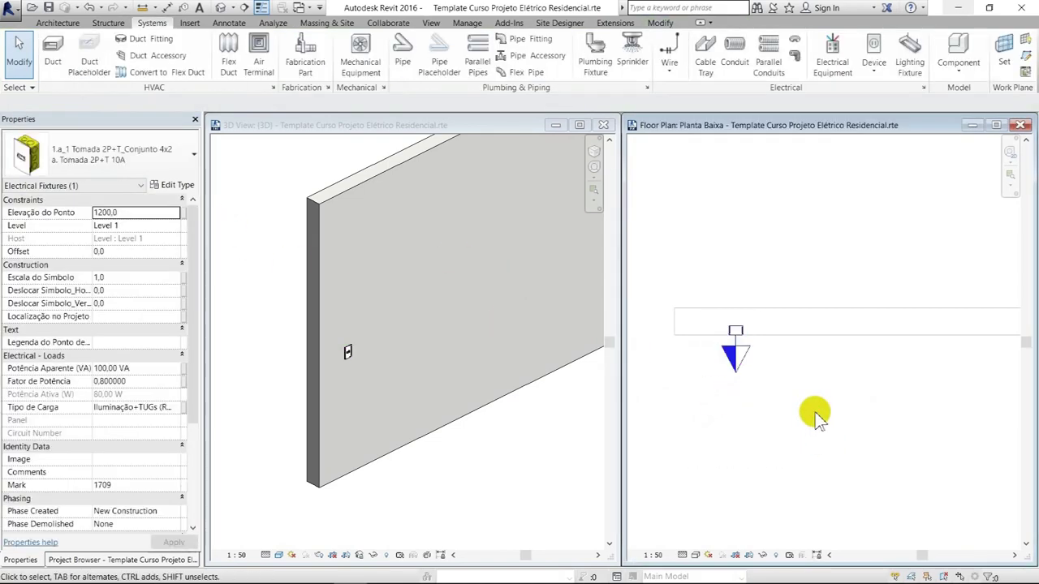
{"action": "left_click", "coordinate": [655, 557]}
{"action": "left_click", "coordinate": [664, 452]}
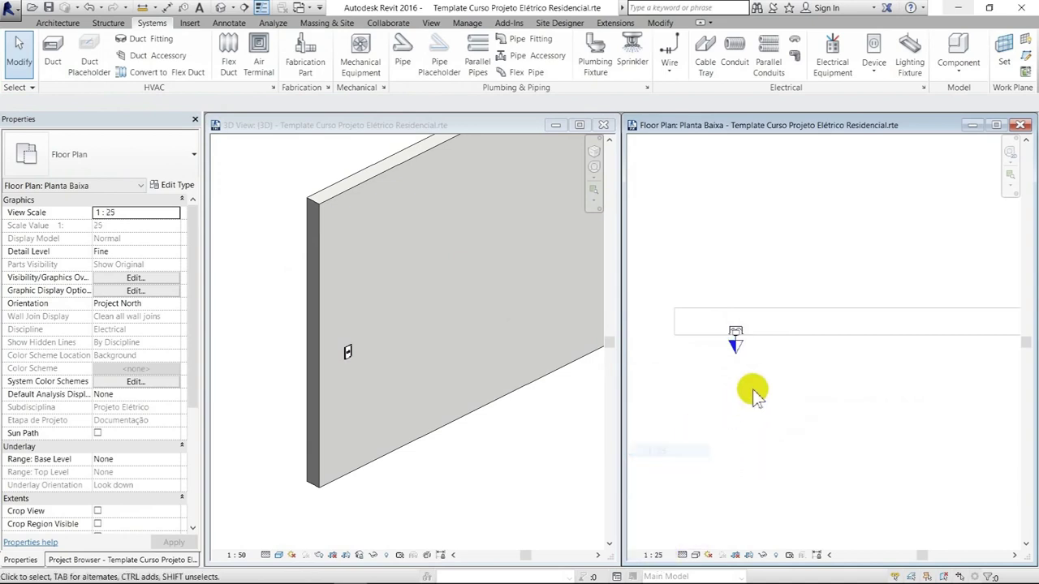
{"action": "left_click", "coordinate": [664, 557]}
{"action": "left_click", "coordinate": [654, 475]}
{"action": "left_click", "coordinate": [664, 557]}
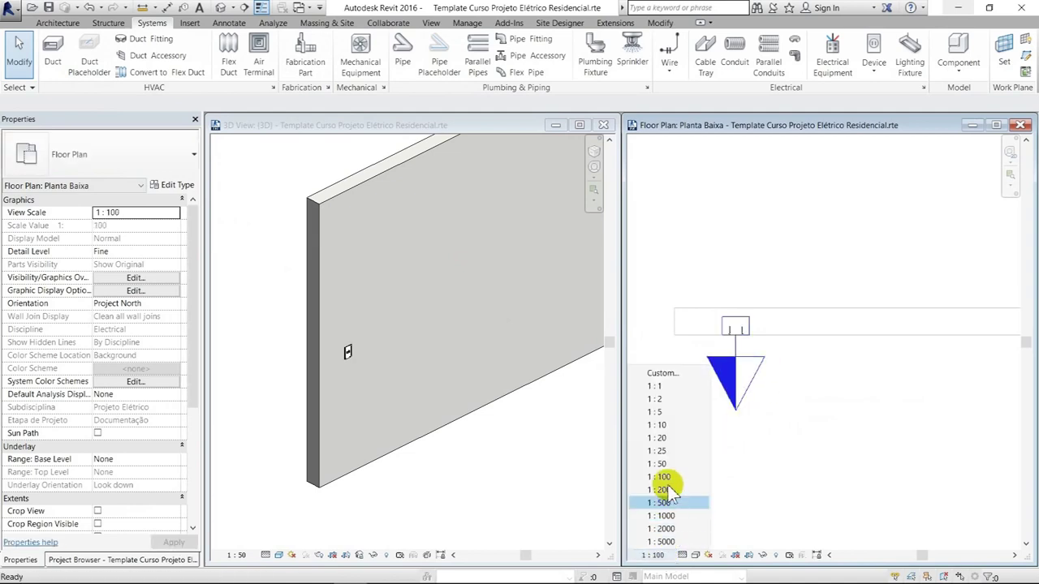
{"action": "left_click", "coordinate": [664, 463]}
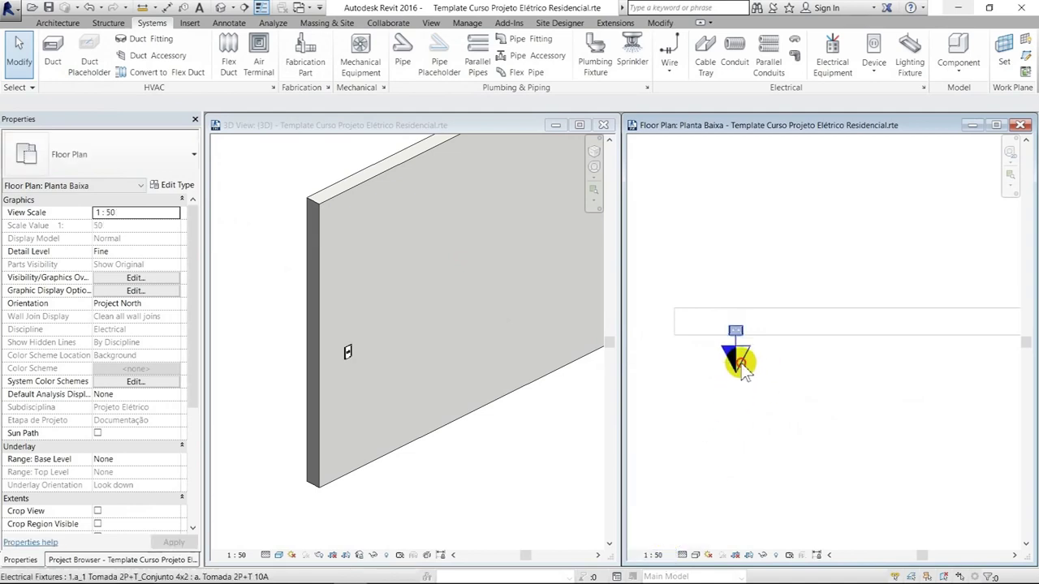
{"action": "left_click", "coordinate": [738, 367]}
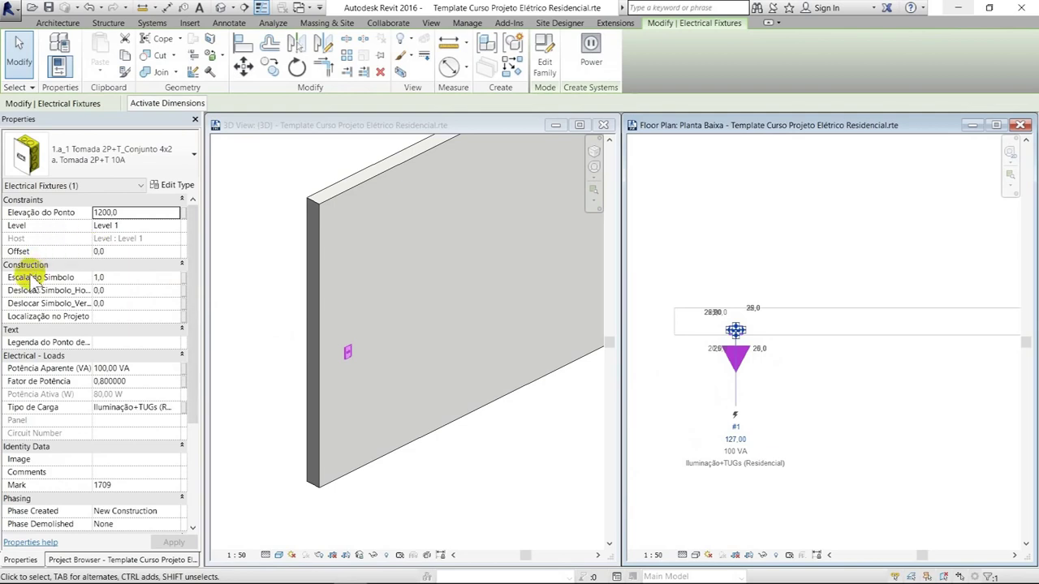
{"action": "left_click", "coordinate": [113, 278]}
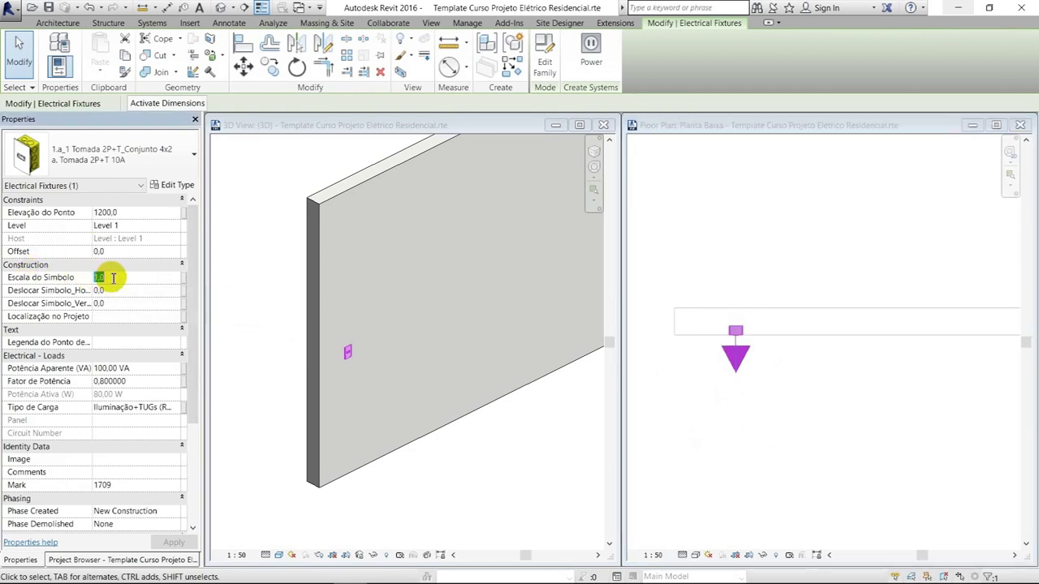
{"action": "type", "text": "2"}
{"action": "left_click", "coordinate": [756, 361]}
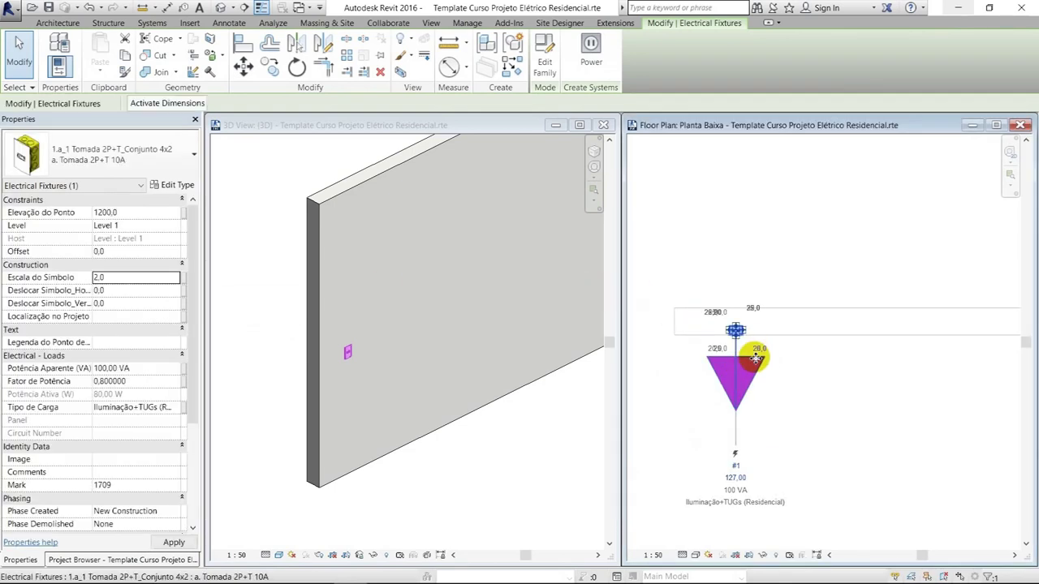
{"action": "left_click", "coordinate": [121, 279]}
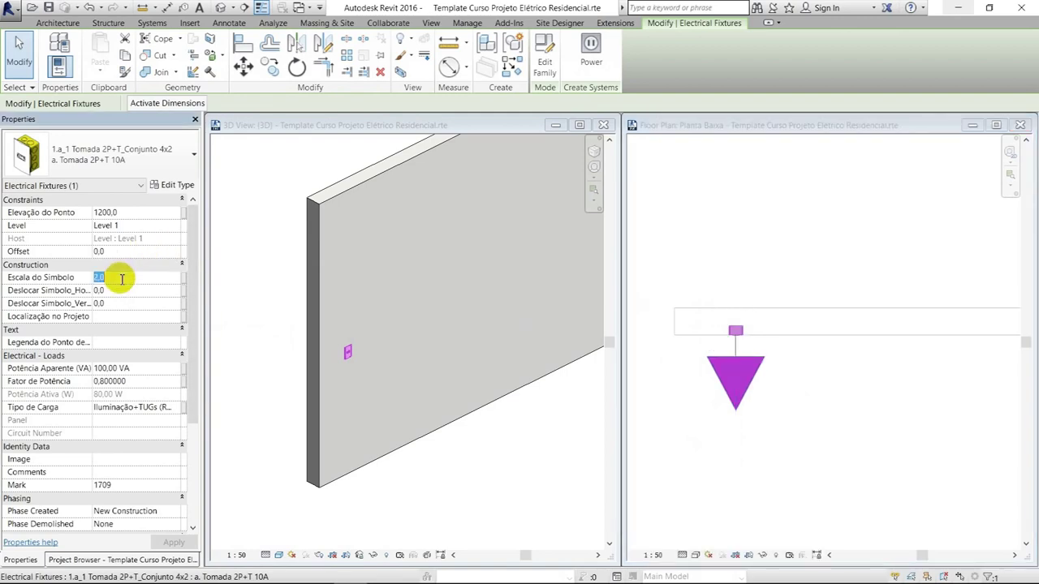
{"action": "type", "text": "1"}
{"action": "left_click", "coordinate": [801, 406]}
{"action": "left_click", "coordinate": [807, 410]}
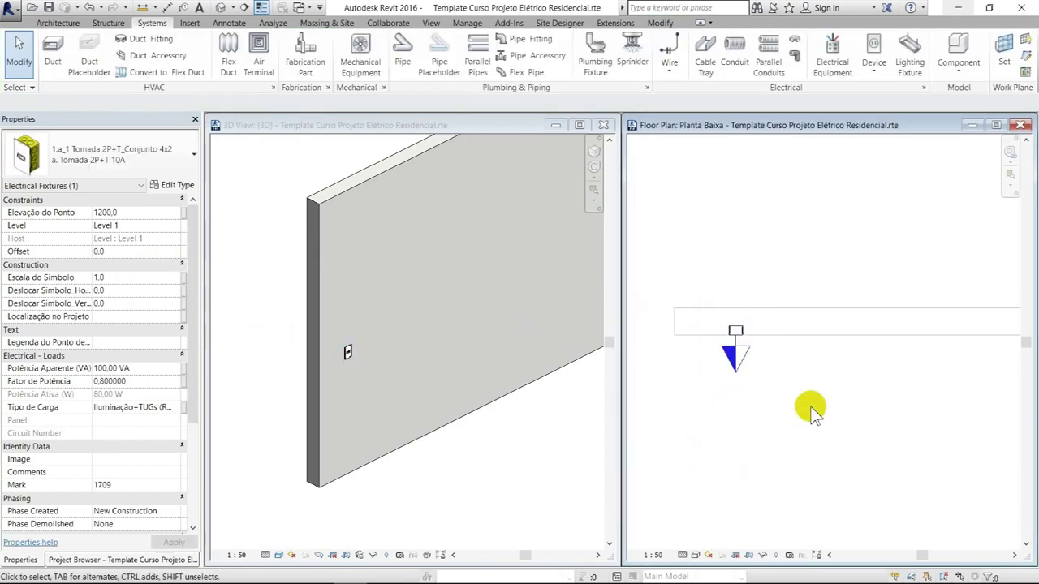
{"action": "left_click", "coordinate": [725, 356]}
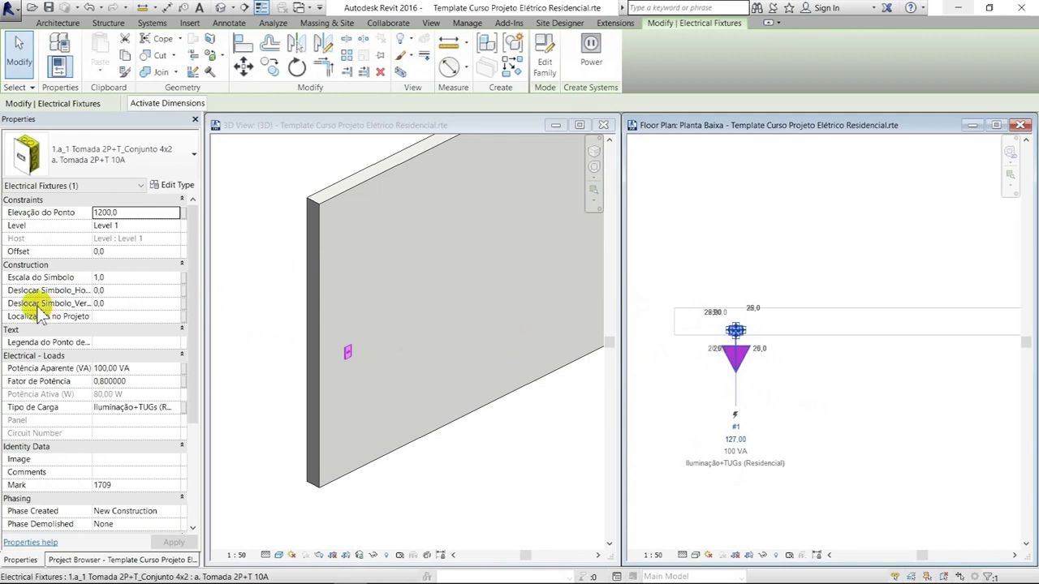
{"action": "left_click", "coordinate": [116, 291]}
{"action": "type", "text": "150"}
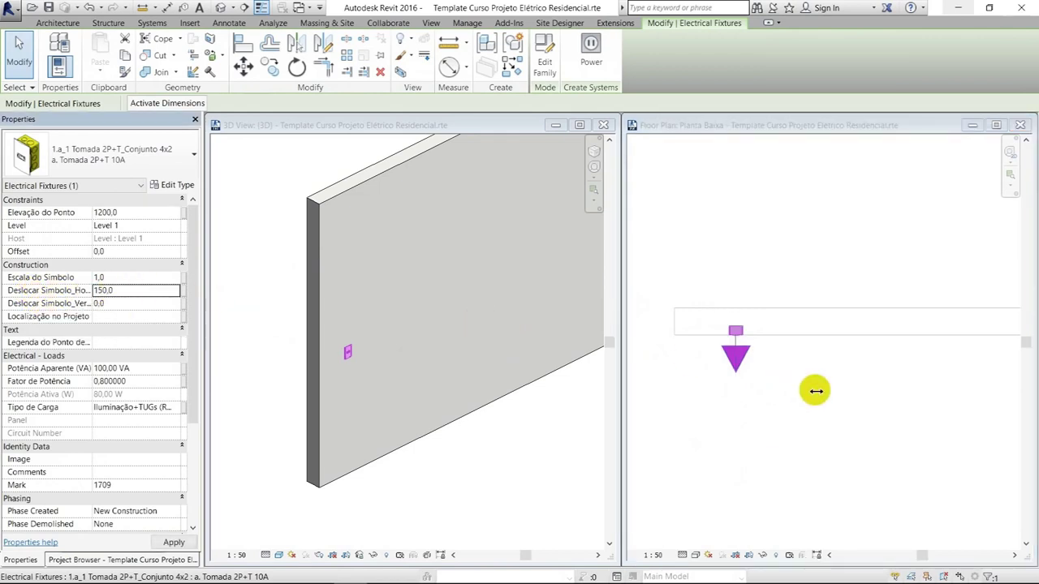
{"action": "left_click", "coordinate": [135, 292]}
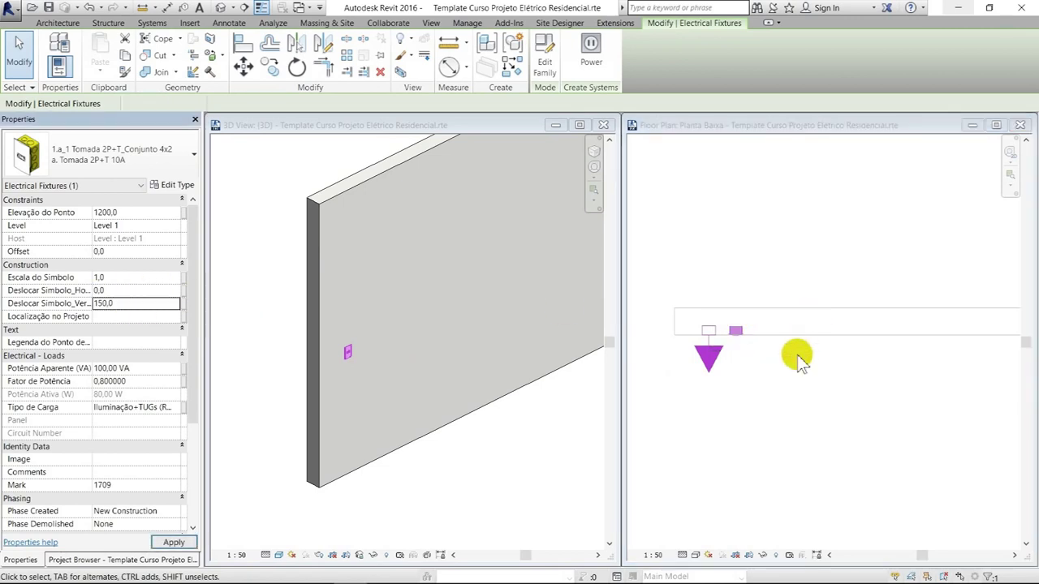
{"action": "left_click", "coordinate": [807, 405]}
{"action": "left_click", "coordinate": [734, 380]}
{"action": "left_click", "coordinate": [126, 303]}
{"action": "type", "text": "0"}
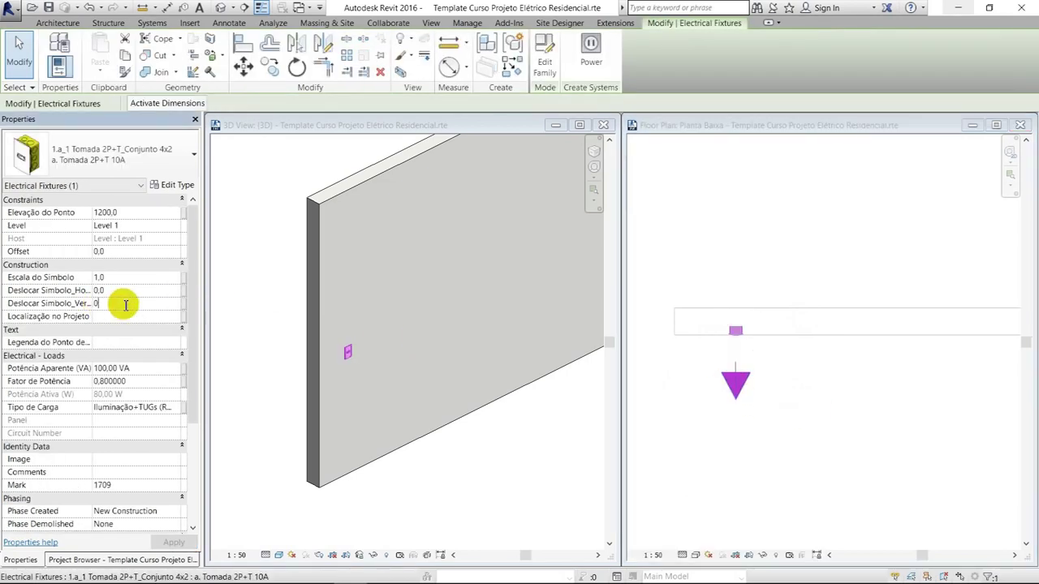
{"action": "left_click", "coordinate": [708, 342]}
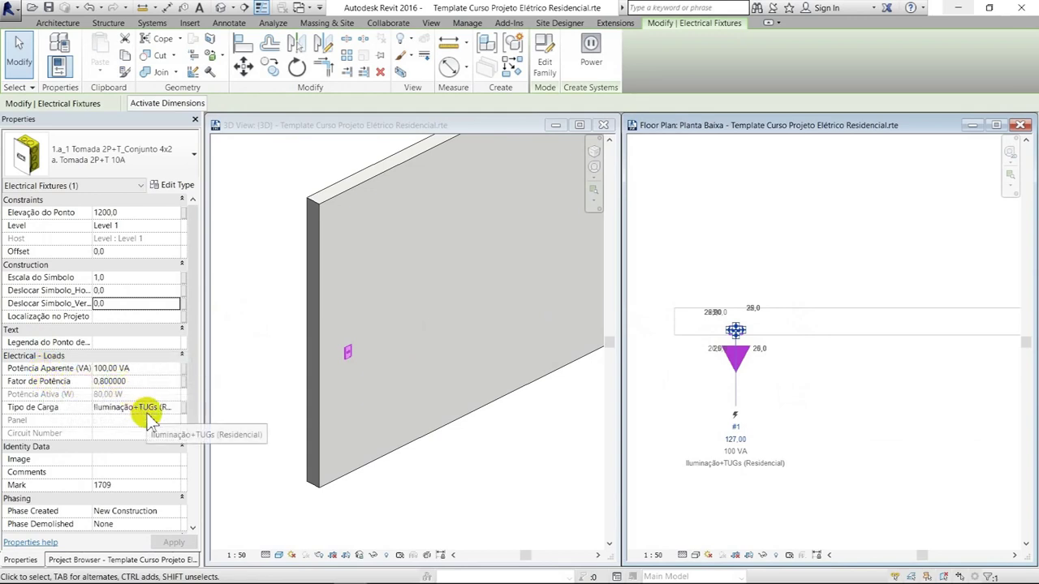
{"action": "left_click", "coordinate": [838, 363]}
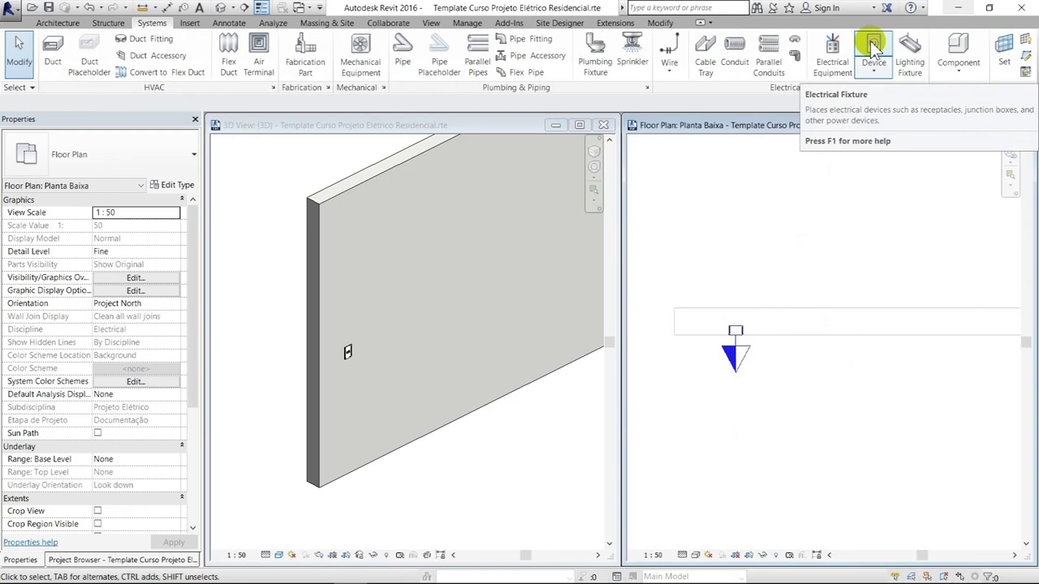
Place a 'b. Tomada 2P+T 20A' outlet on the wall beside the first outlet.
{"action": "left_click", "coordinate": [873, 48]}
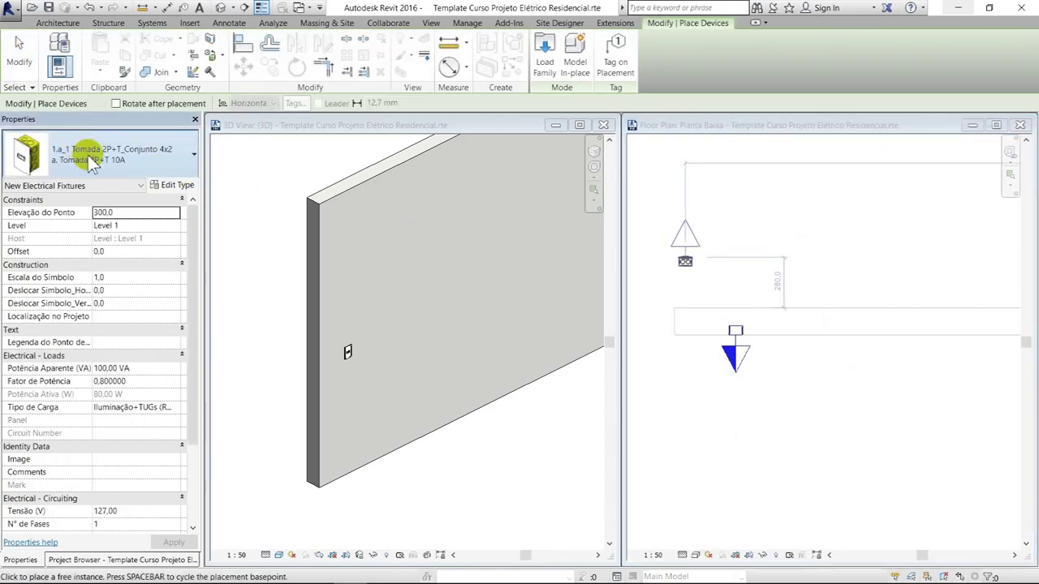
{"action": "left_click", "coordinate": [93, 163]}
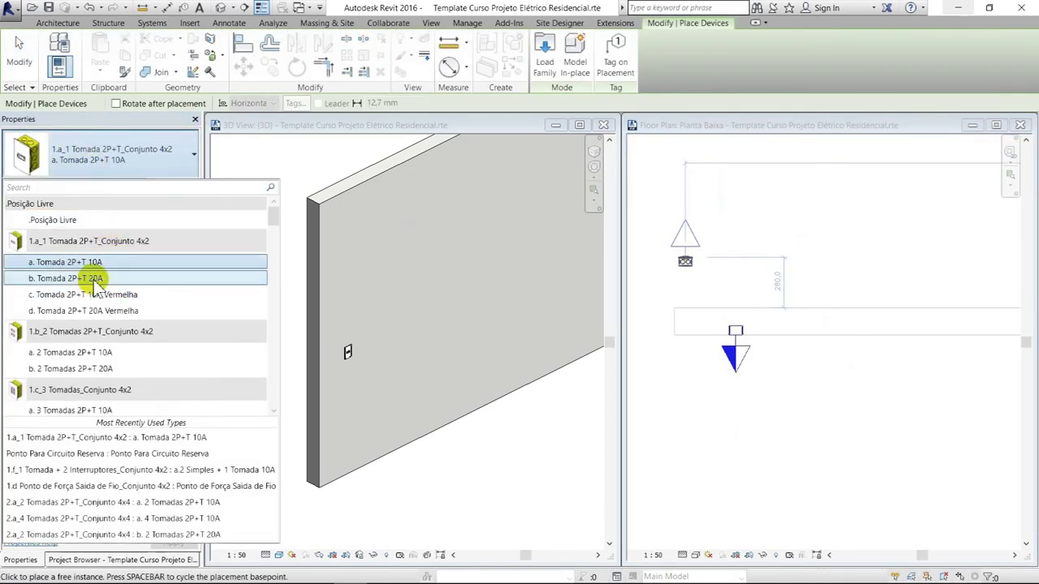
{"action": "left_click", "coordinate": [96, 280]}
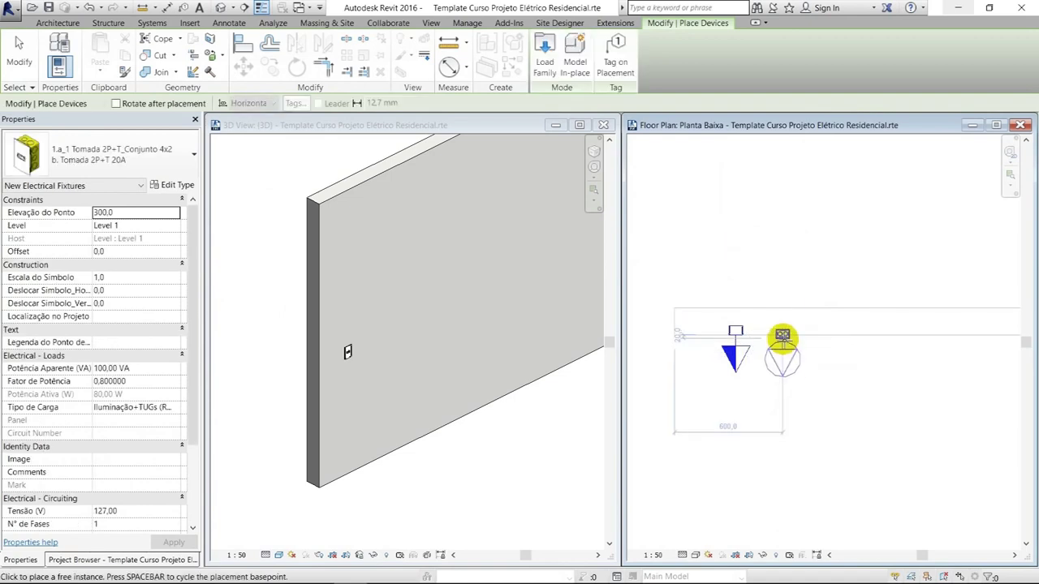
{"action": "left_click", "coordinate": [785, 344]}
{"action": "key", "text": "Escape"}
{"action": "key", "text": "Escape"}
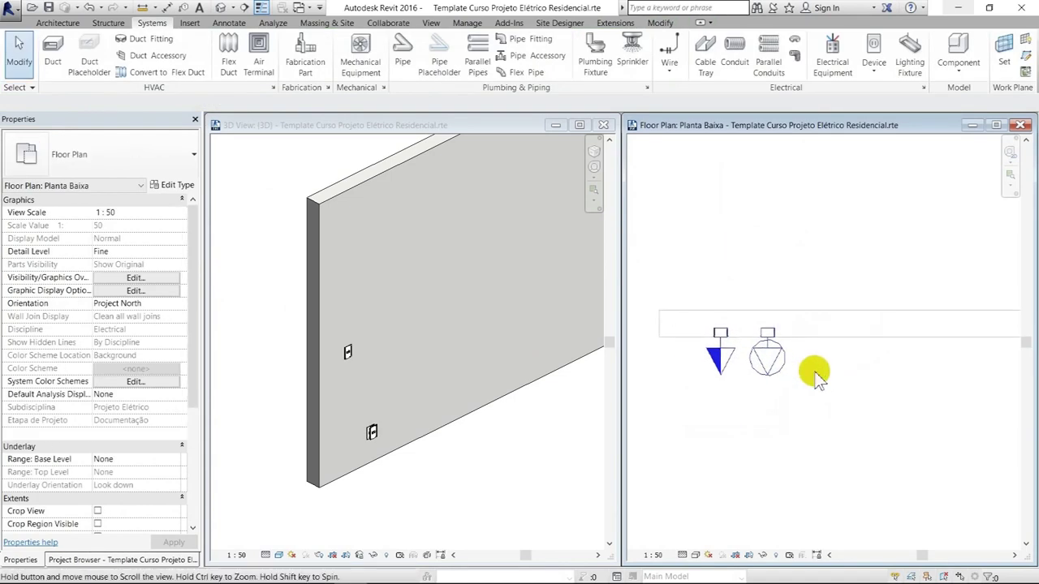
{"action": "scroll", "coordinate": [392, 443], "scroll_direction": "up", "scroll_amount": 2}
{"action": "scroll", "coordinate": [376, 433], "scroll_direction": "up", "scroll_amount": 2}
{"action": "scroll", "coordinate": [376, 434], "scroll_direction": "up", "scroll_amount": 2}
{"action": "left_click", "coordinate": [783, 375]}
{"action": "left_click", "coordinate": [776, 360]}
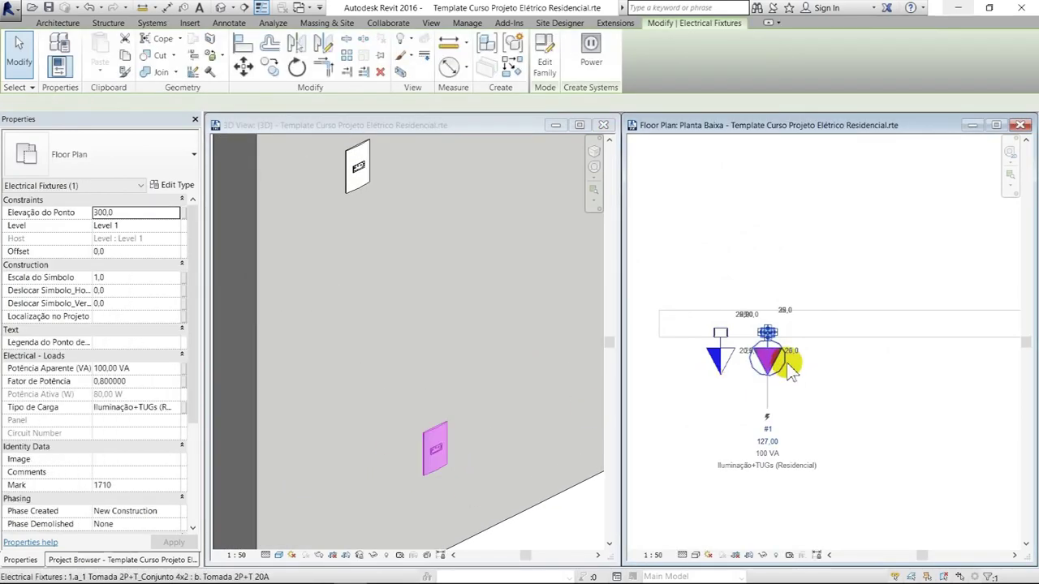
{"action": "key", "text": "Escape"}
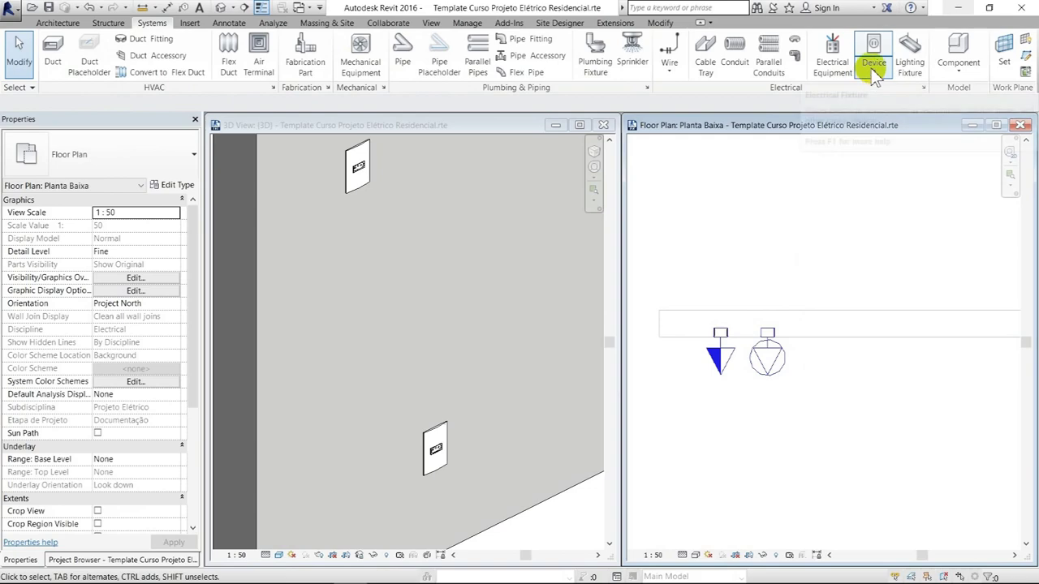
Place a red 'c. Tomada 2P+T 10A Vermelha' outlet on the wall and check it in 3D.
{"action": "left_click", "coordinate": [872, 65]}
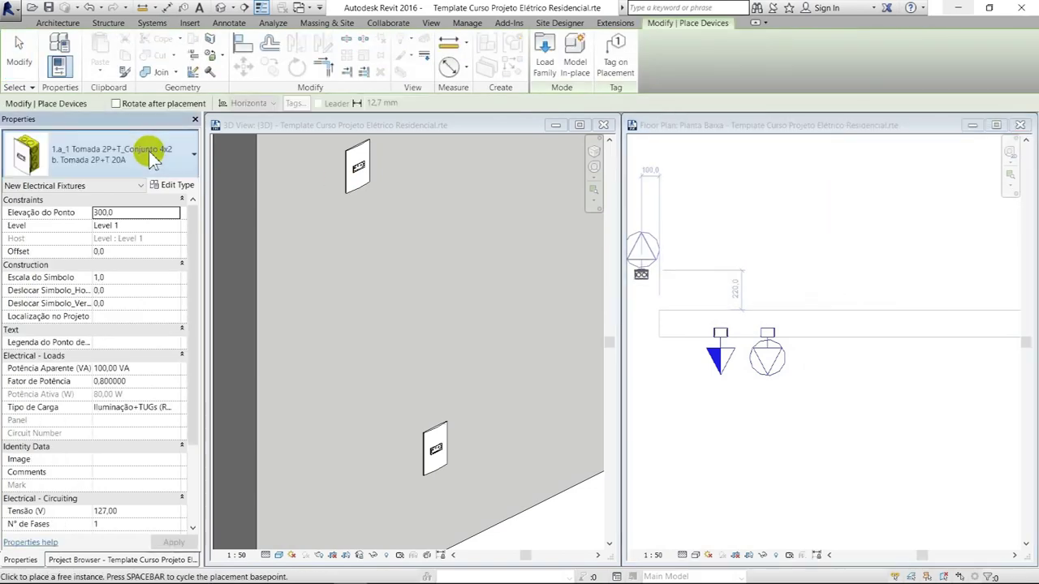
{"action": "left_click", "coordinate": [148, 173]}
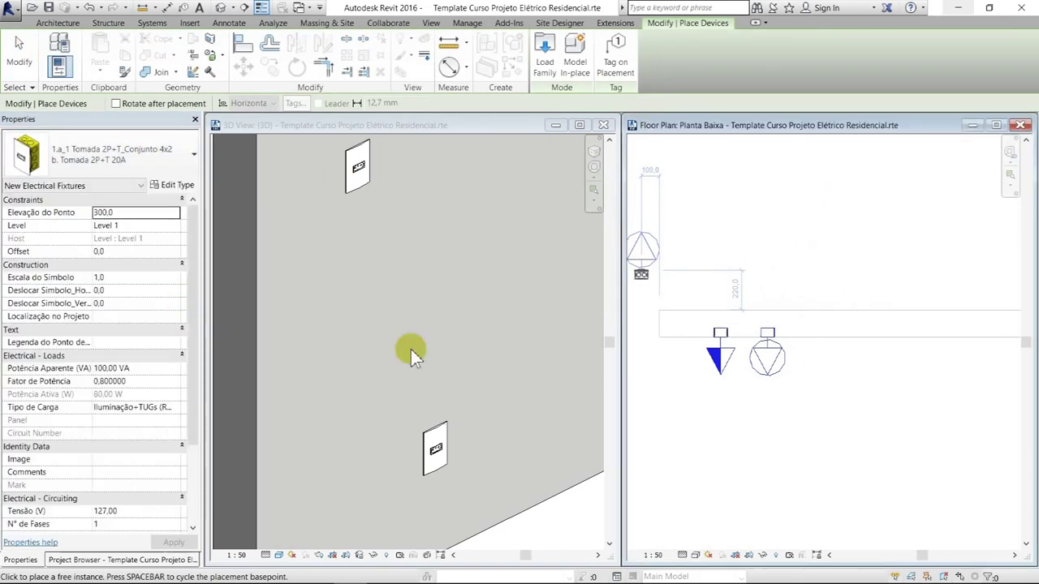
{"action": "left_click", "coordinate": [821, 371]}
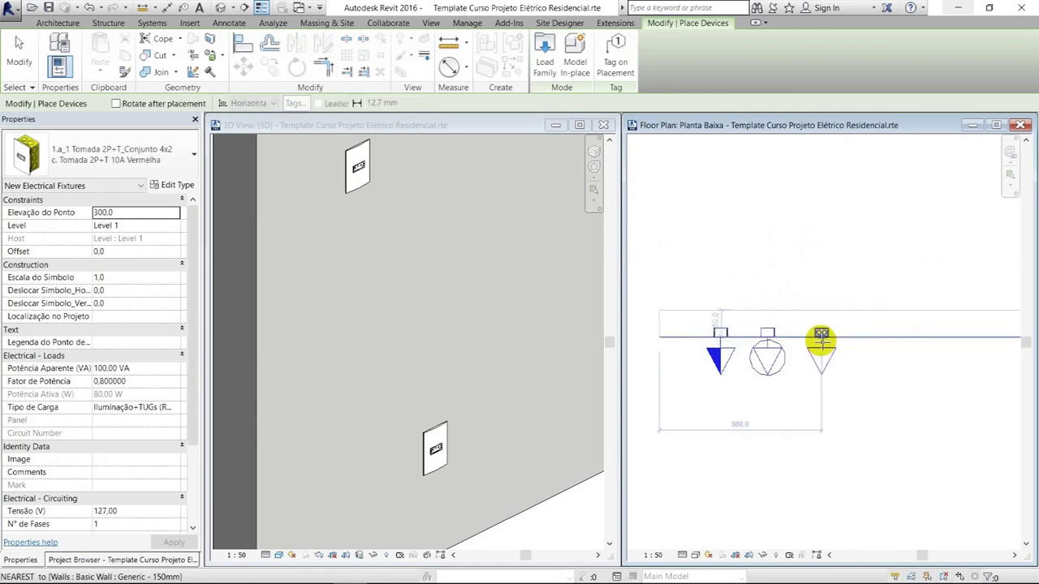
{"action": "left_click", "coordinate": [821, 341]}
{"action": "key", "text": "Escape"}
{"action": "key", "text": "Escape"}
{"action": "left_click", "coordinate": [533, 417]}
{"action": "left_click", "coordinate": [495, 401]}
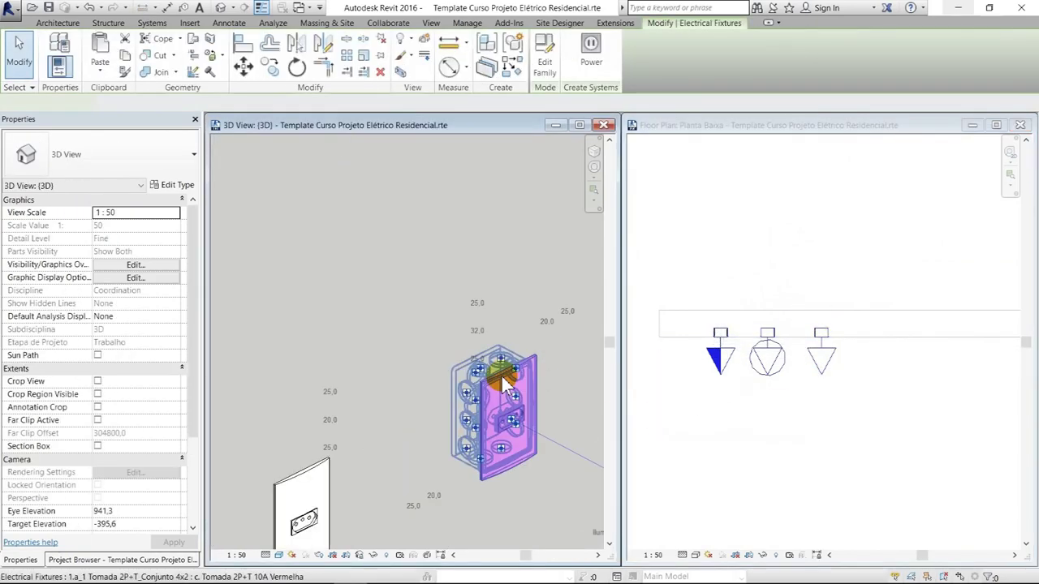
{"action": "key", "text": "Escape"}
{"action": "left_click", "coordinate": [801, 387]}
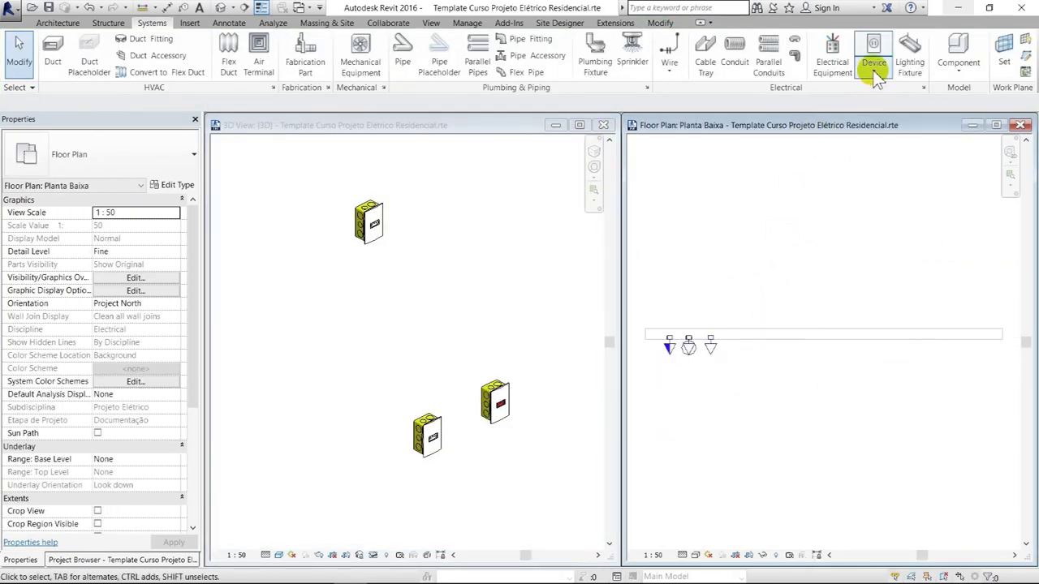
Restore the hidden wall and place an 'a. 2 Tomadas 2P+T 10A' double outlet on it.
{"action": "left_click", "coordinate": [476, 315]}
{"action": "key", "text": "h"}
{"action": "key", "text": "r"}
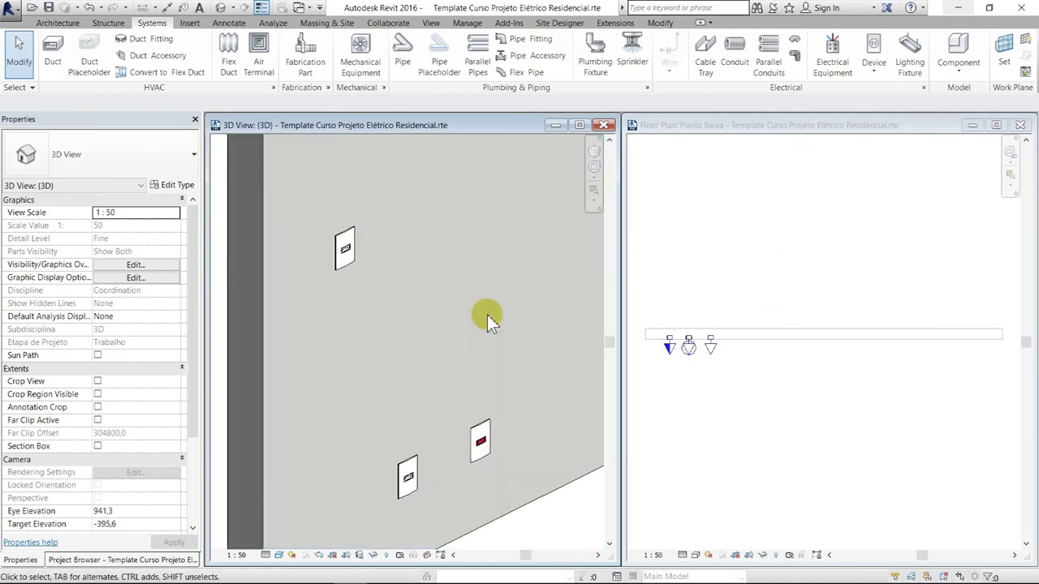
{"action": "left_click", "coordinate": [872, 45]}
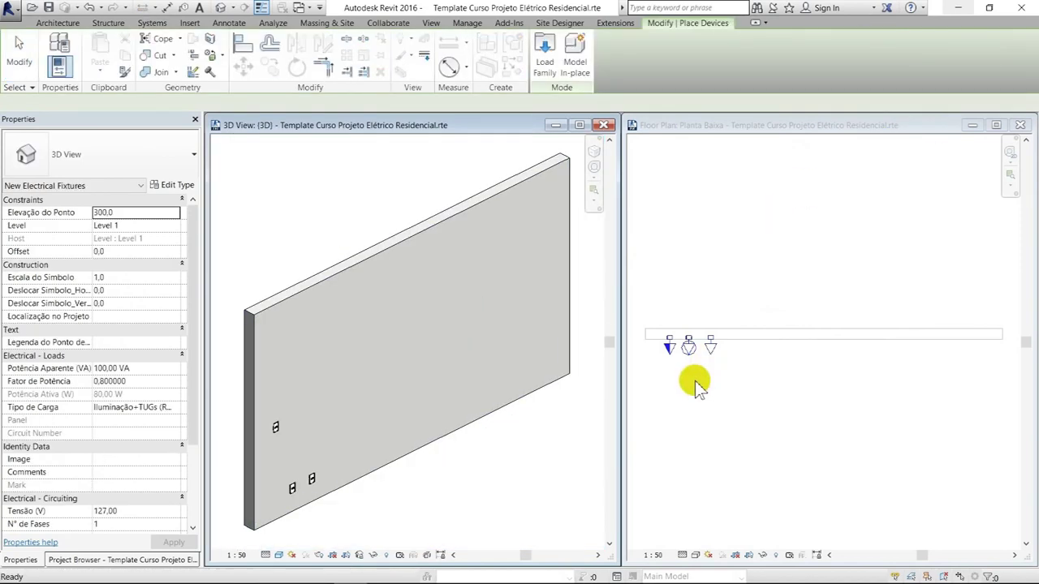
{"action": "left_click", "coordinate": [109, 160]}
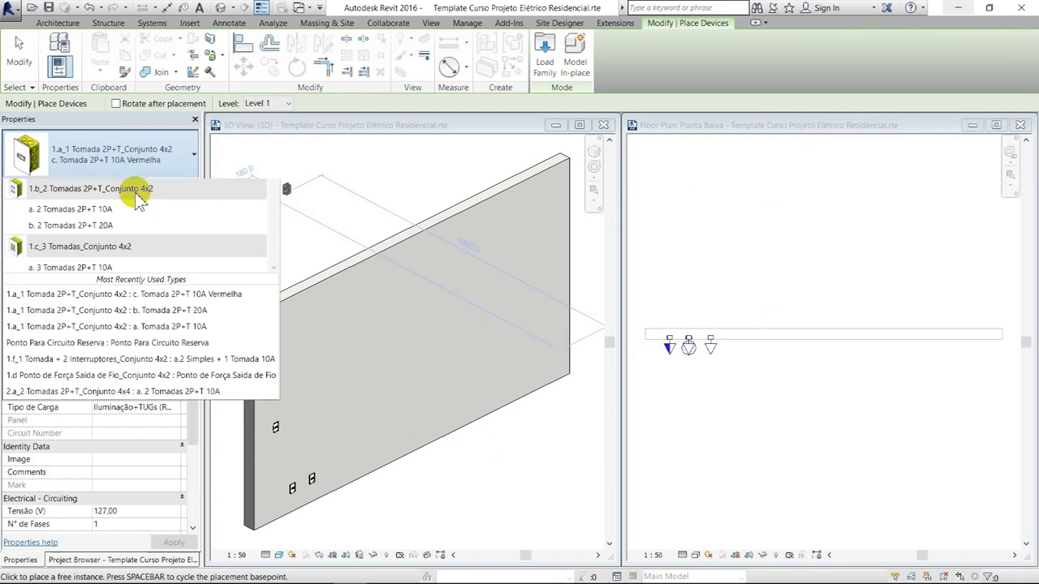
{"action": "left_click", "coordinate": [69, 350]}
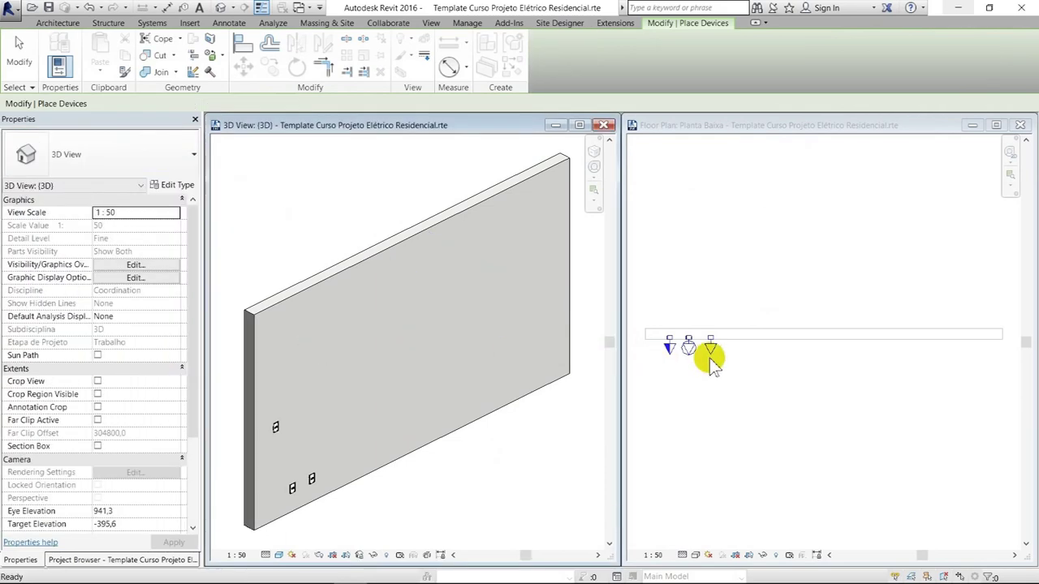
{"action": "left_click", "coordinate": [741, 349]}
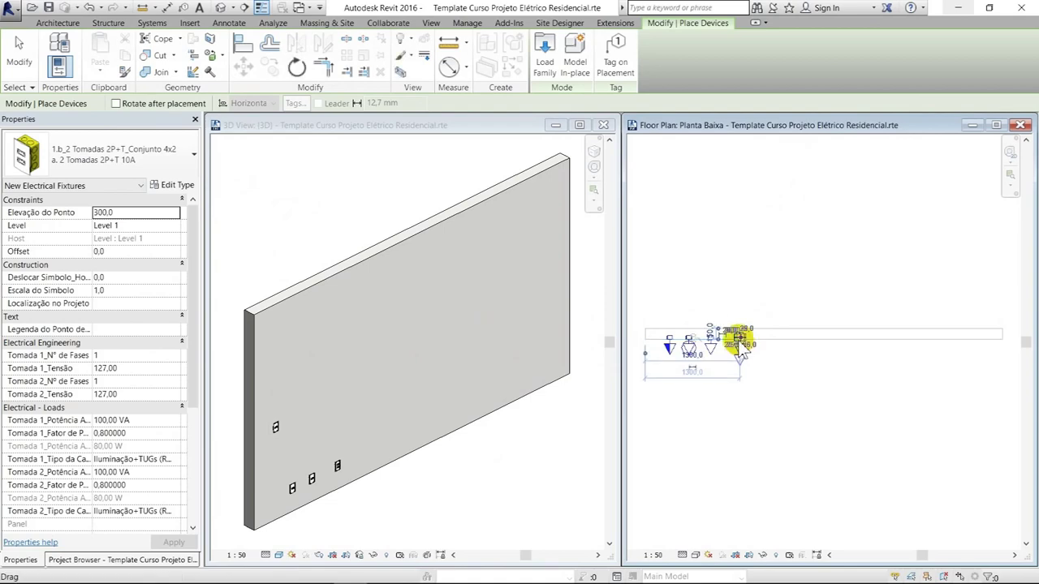
{"action": "left_click", "coordinate": [741, 348]}
{"action": "key", "text": "Escape"}
Inspect the double outlet's upper and lower modules in the 3D and plan views.
{"action": "left_click", "coordinate": [348, 482]}
{"action": "scroll", "coordinate": [335, 495], "scroll_direction": "up", "scroll_amount": 3}
{"action": "scroll", "coordinate": [335, 495], "scroll_direction": "up", "scroll_amount": 3}
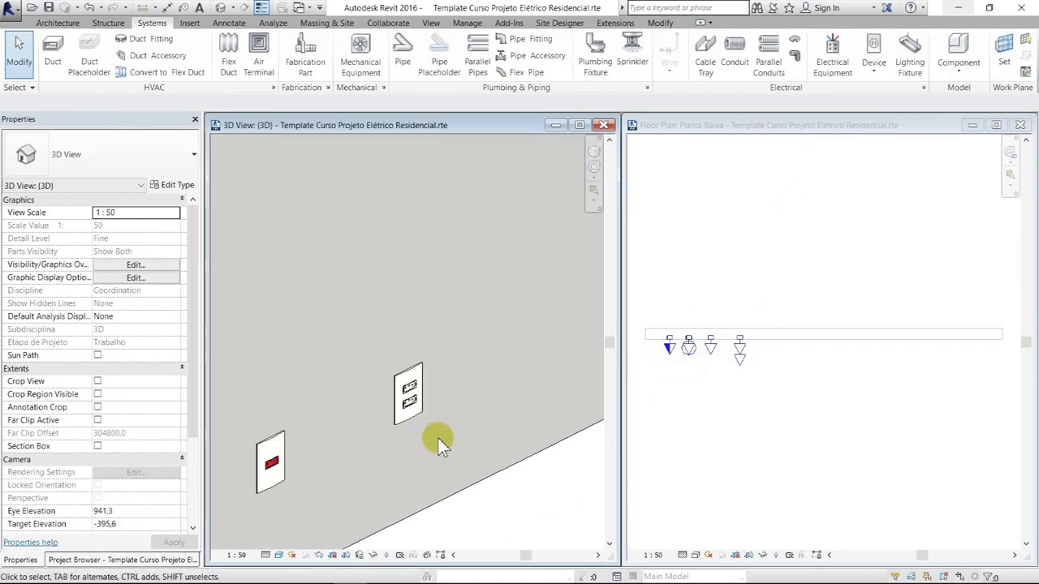
{"action": "scroll", "coordinate": [436, 440], "scroll_direction": "up", "scroll_amount": 3}
{"action": "scroll", "coordinate": [441, 389], "scroll_direction": "up", "scroll_amount": 2}
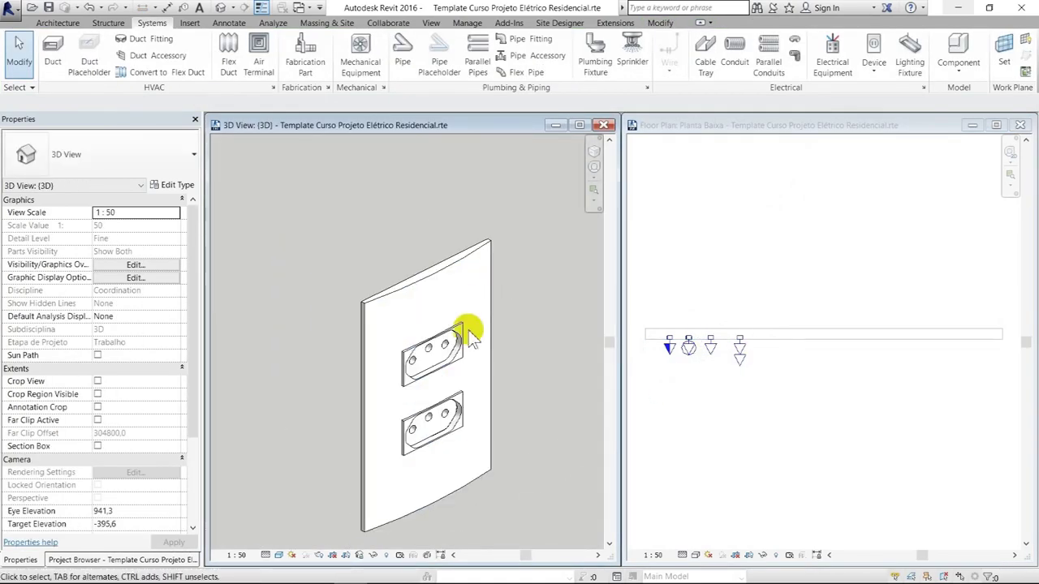
{"action": "left_click", "coordinate": [459, 361]}
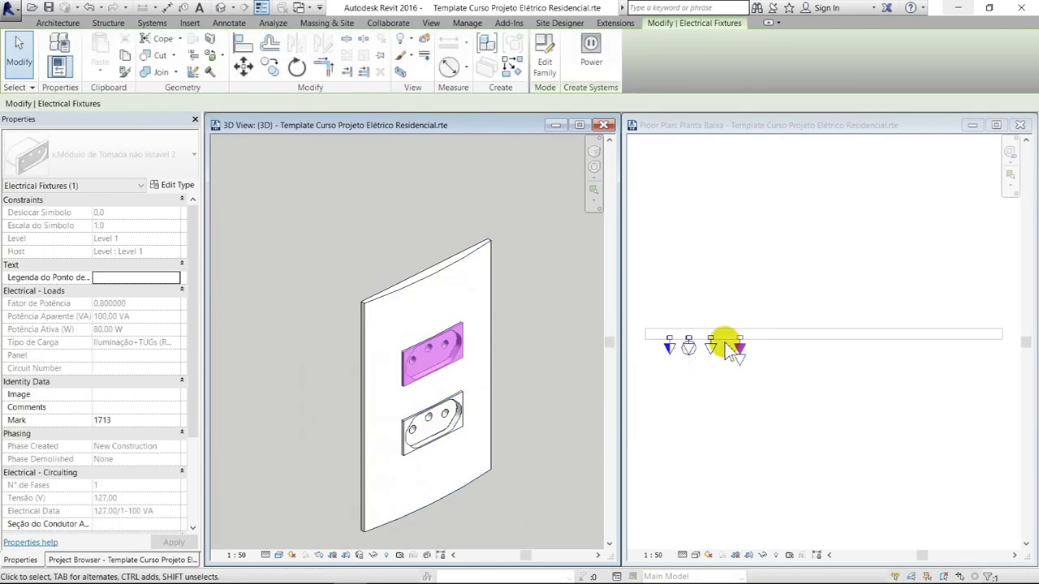
{"action": "left_click", "coordinate": [448, 409]}
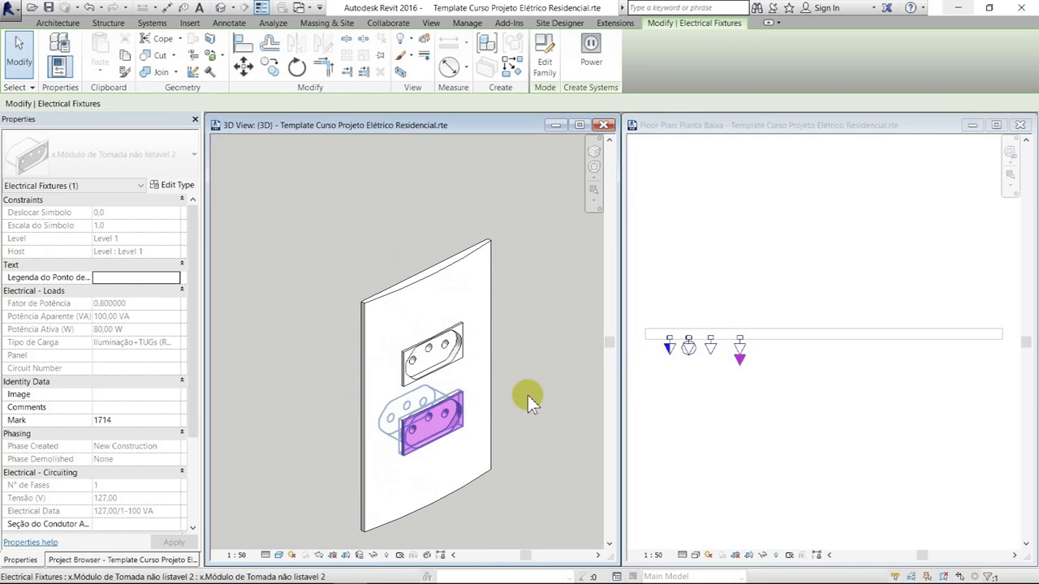
{"action": "left_click", "coordinate": [757, 360]}
{"action": "scroll", "coordinate": [754, 348], "scroll_direction": "up", "scroll_amount": 3}
{"action": "scroll", "coordinate": [811, 349], "scroll_direction": "up", "scroll_amount": 2}
{"action": "key", "text": "Escape"}
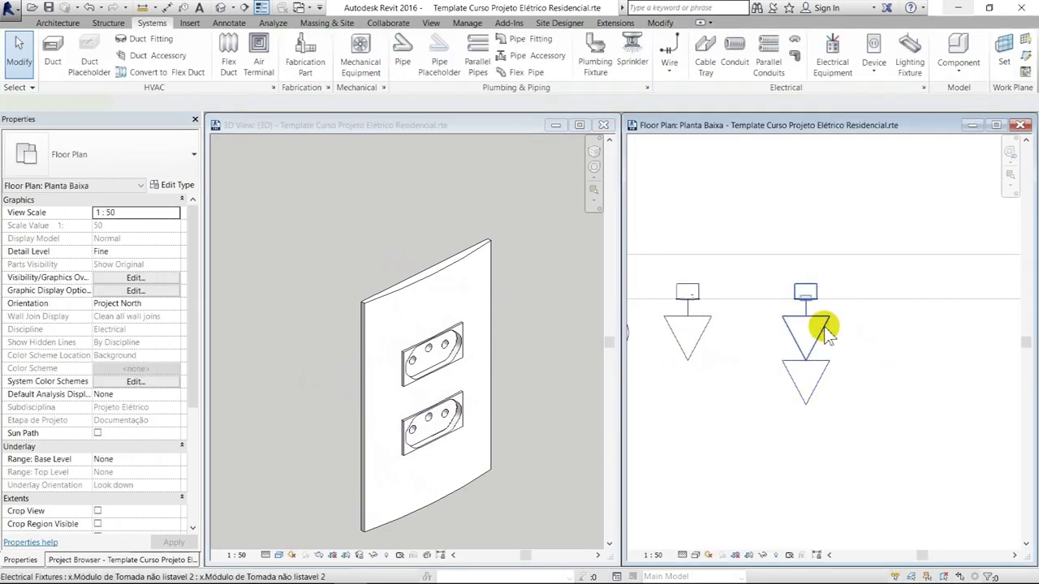
{"action": "left_click", "coordinate": [824, 332]}
{"action": "key", "text": "Escape"}
{"action": "left_click", "coordinate": [823, 376]}
{"action": "key", "text": "Escape"}
Set the whole double-outlet fixture's point elevation to 1200.
{"action": "left_click", "coordinate": [804, 386]}
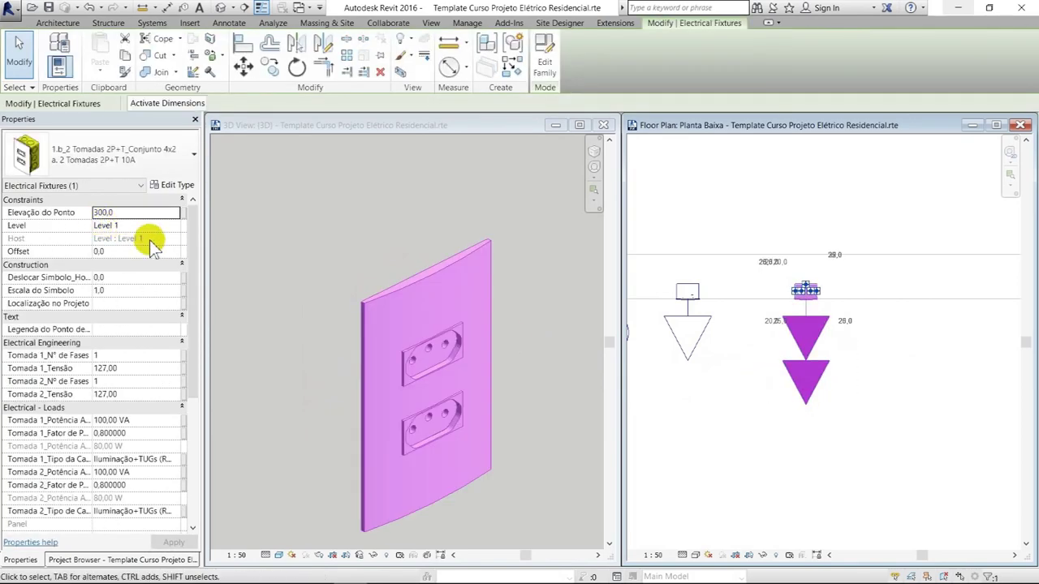
{"action": "double_click", "coordinate": [134, 213]}
{"action": "type", "text": "1200"}
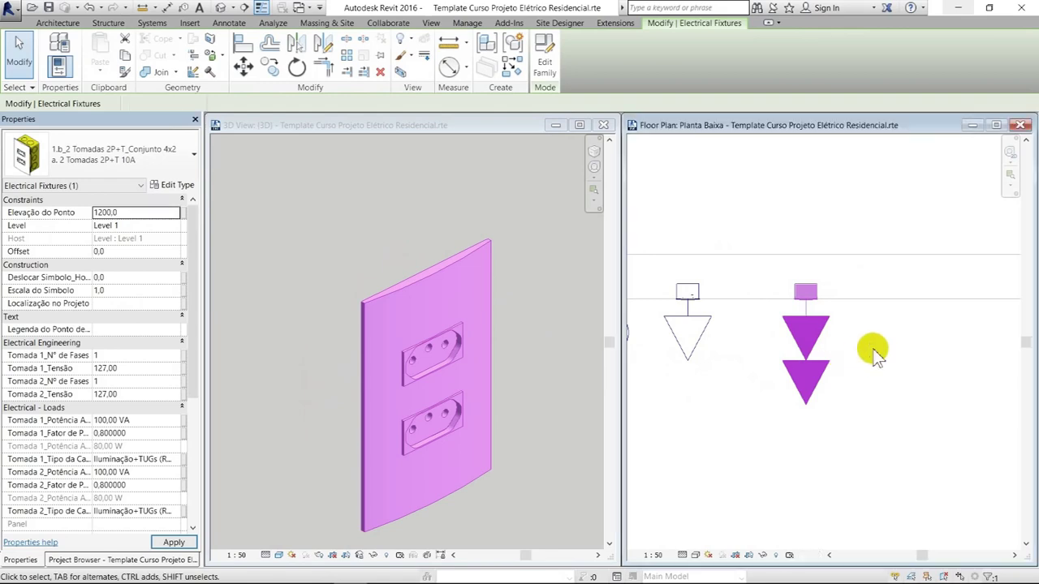
{"action": "scroll", "coordinate": [873, 351], "scroll_direction": "down", "scroll_amount": 2}
{"action": "scroll", "coordinate": [875, 354], "scroll_direction": "down", "scroll_amount": 2}
{"action": "scroll", "coordinate": [875, 354], "scroll_direction": "down", "scroll_amount": 3}
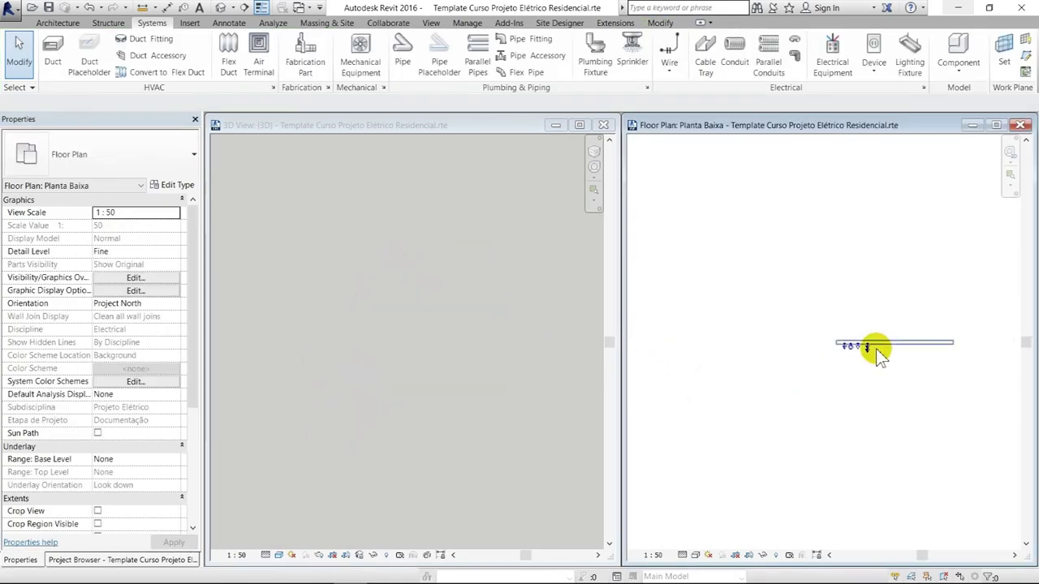
{"action": "scroll", "coordinate": [853, 352], "scroll_direction": "up", "scroll_amount": 3}
{"action": "left_click", "coordinate": [379, 327]}
{"action": "scroll", "coordinate": [349, 381], "scroll_direction": "up", "scroll_amount": 2}
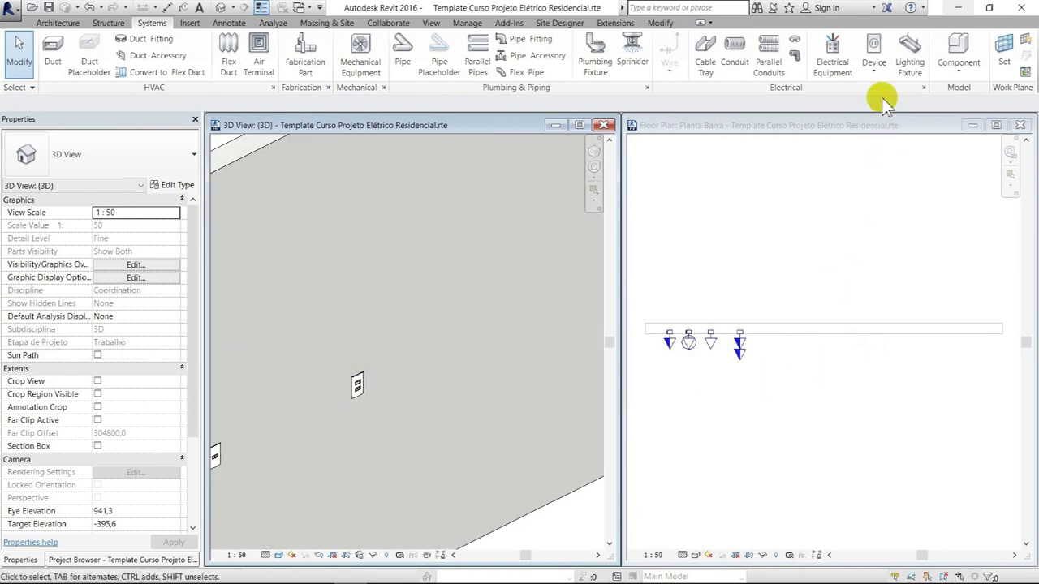
{"action": "left_click", "coordinate": [878, 71]}
Place a '3 Tomadas 2P+T 10A' triple outlet on the wall.
{"action": "left_click", "coordinate": [902, 95]}
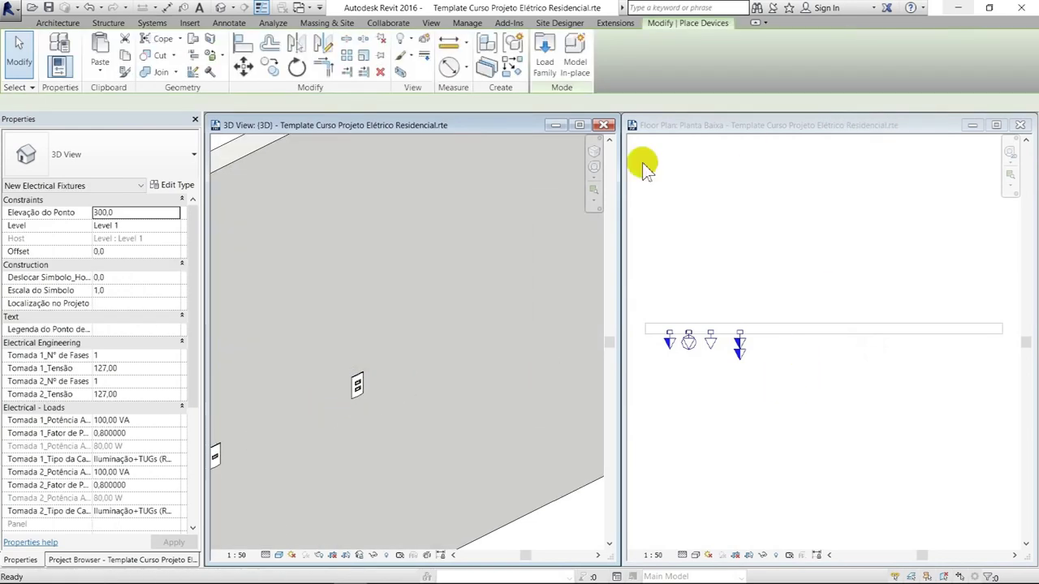
{"action": "left_click", "coordinate": [109, 158]}
{"action": "scroll", "coordinate": [111, 296], "scroll_direction": "down", "scroll_amount": 2}
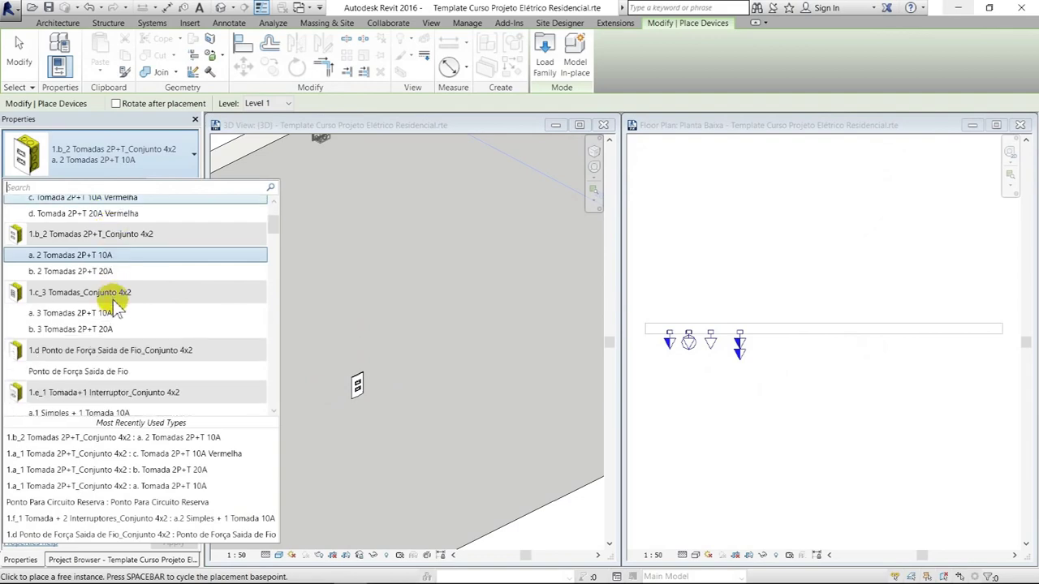
{"action": "left_click", "coordinate": [114, 314]}
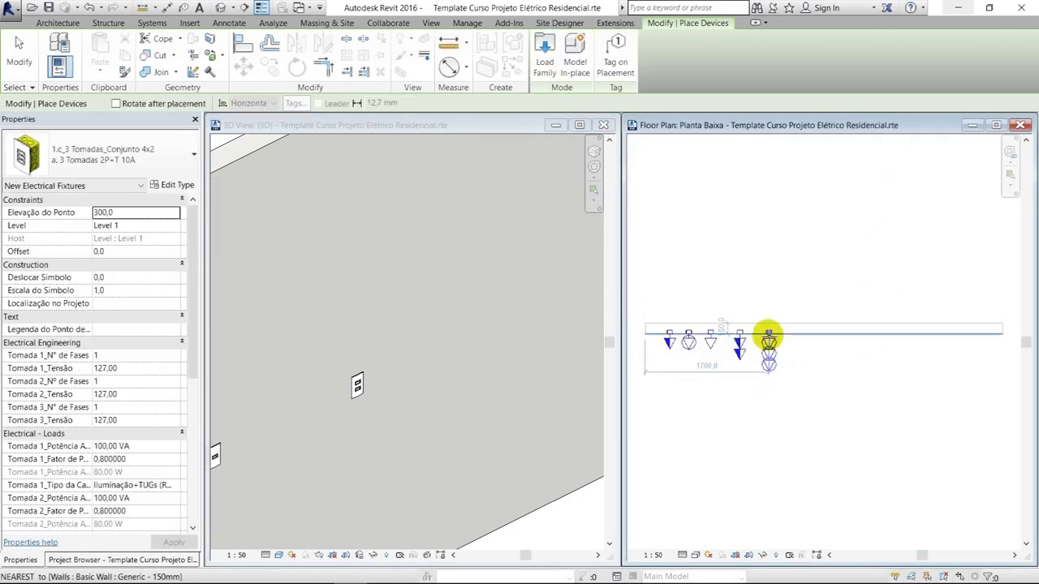
{"action": "left_click", "coordinate": [777, 335]}
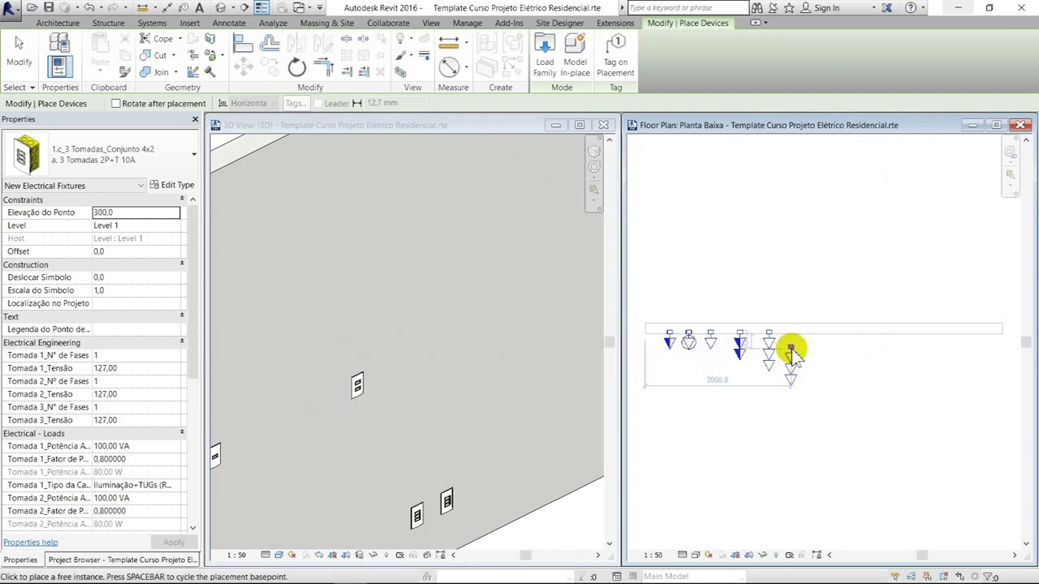
{"action": "key", "text": "Escape"}
{"action": "key", "text": "Escape"}
{"action": "left_click", "coordinate": [475, 406]}
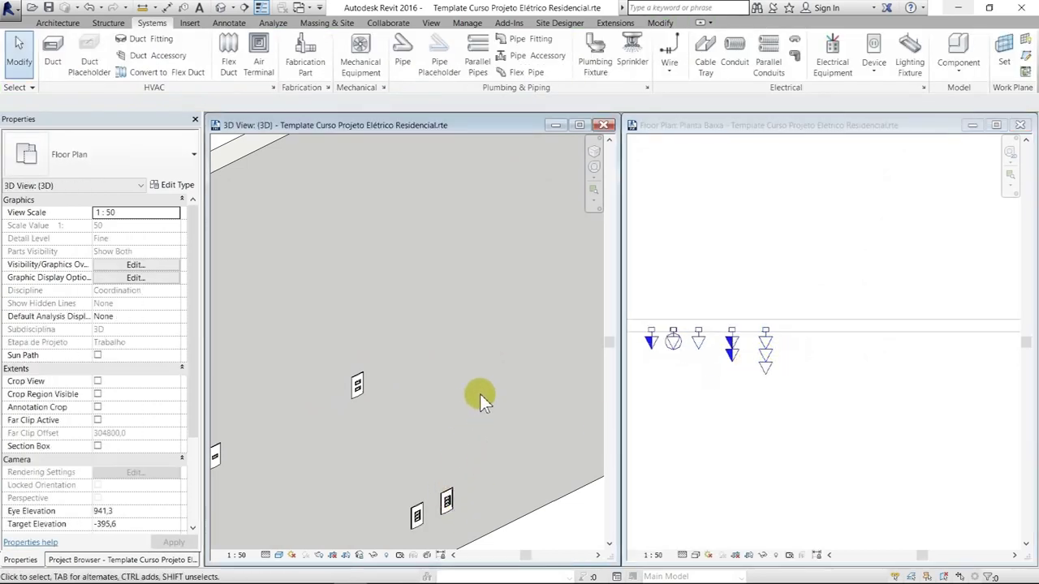
{"action": "scroll", "coordinate": [455, 438], "scroll_direction": "up", "scroll_amount": 1}
{"action": "scroll", "coordinate": [448, 437], "scroll_direction": "up", "scroll_amount": 1}
{"action": "scroll", "coordinate": [448, 438], "scroll_direction": "up", "scroll_amount": 2}
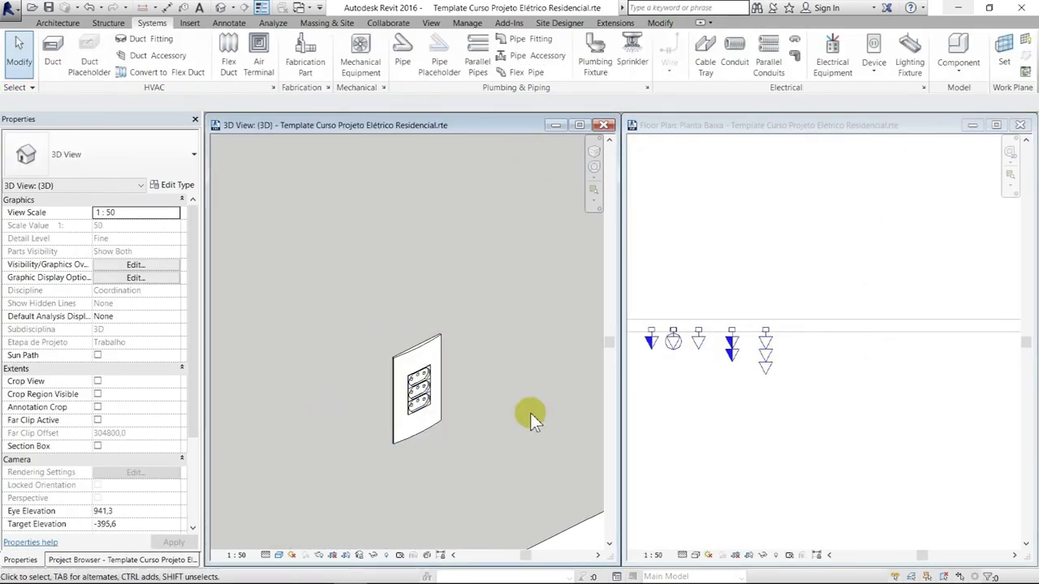
Place a rotated Ponto de Força Saída de Fio power point (5000 VA, 2100 mm) on the wall.
{"action": "left_click", "coordinate": [874, 47]}
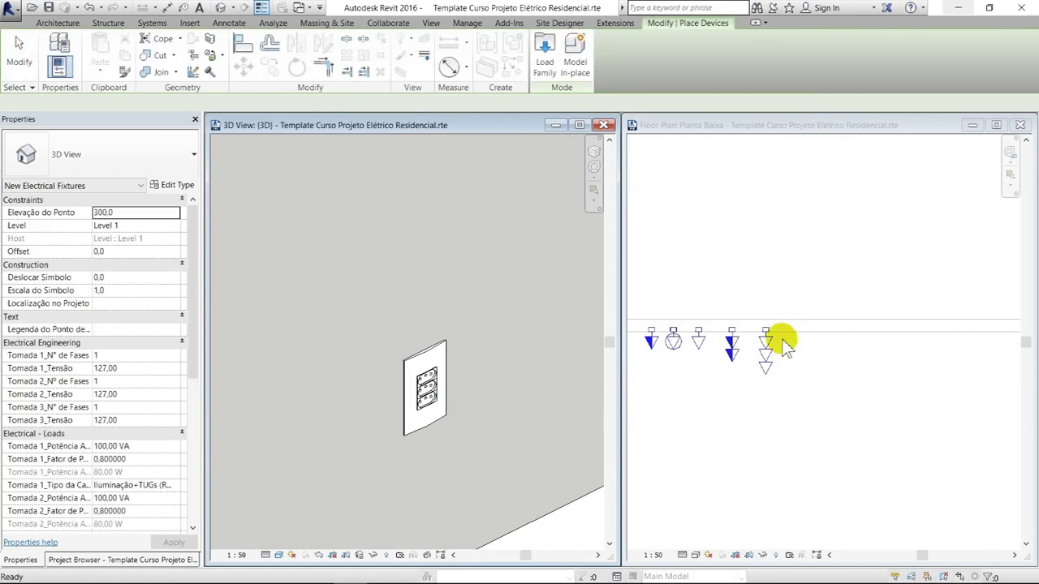
{"action": "left_click", "coordinate": [97, 160]}
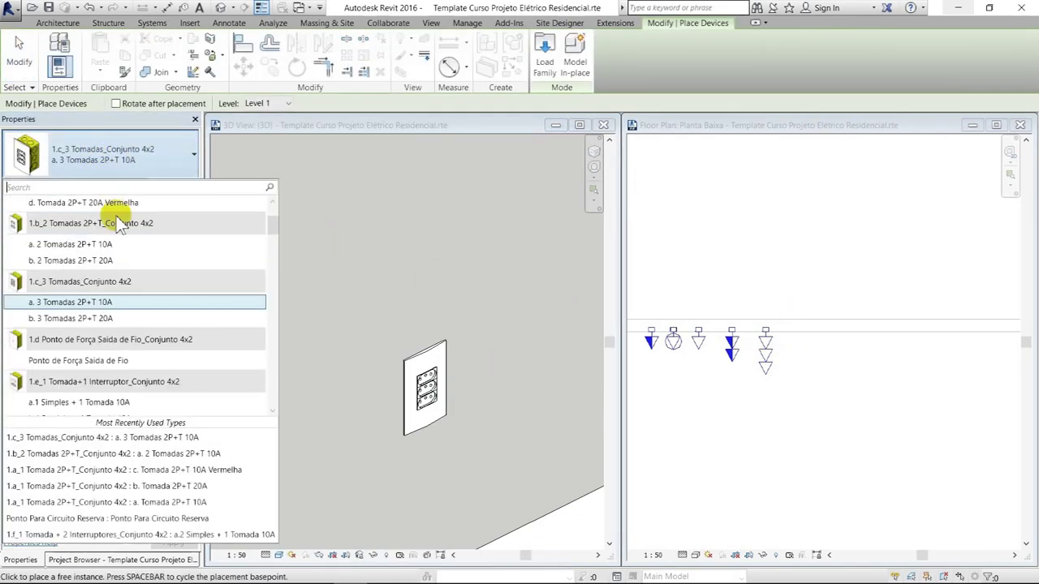
{"action": "scroll", "coordinate": [122, 316], "scroll_direction": "down", "scroll_amount": 1}
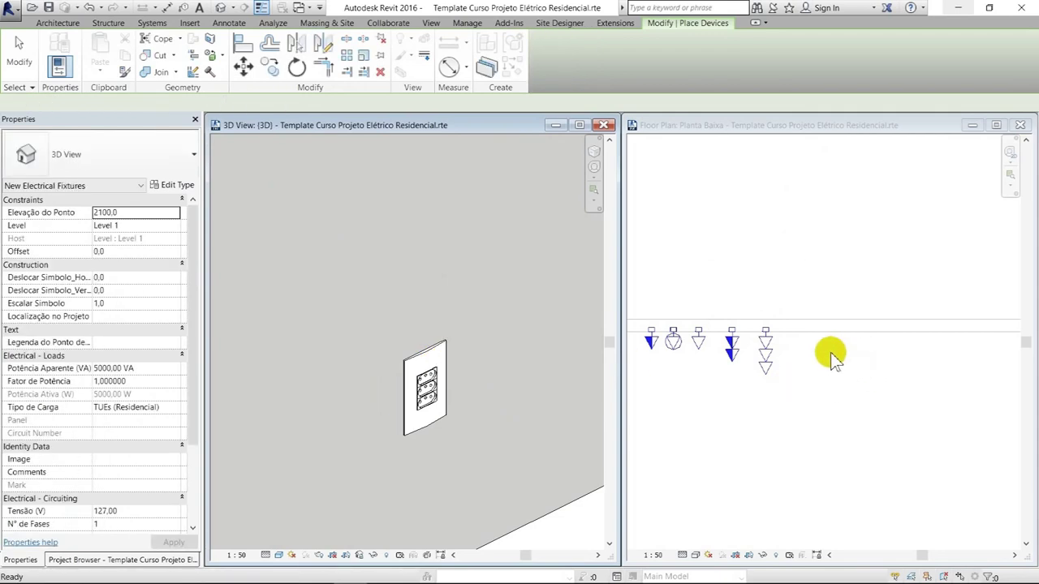
{"action": "key", "text": "space"}
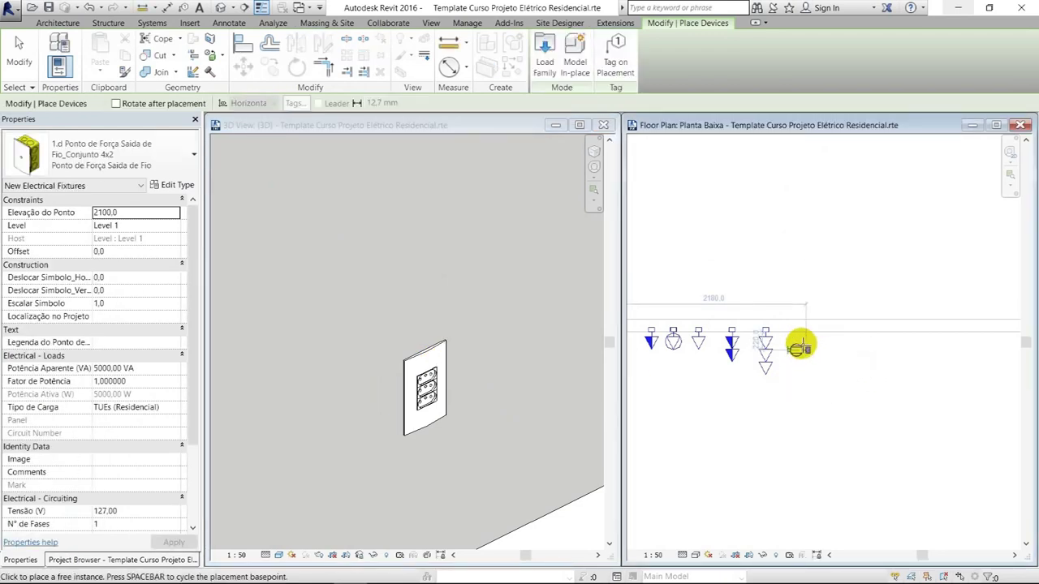
{"action": "left_click", "coordinate": [794, 339]}
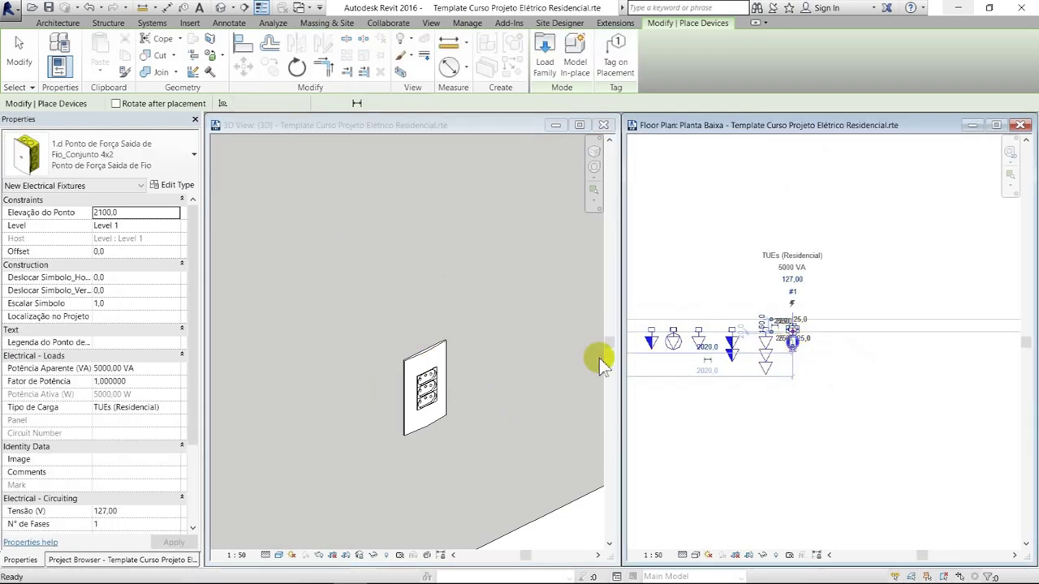
{"action": "key", "text": "Escape"}
{"action": "key", "text": "Escape"}
{"action": "scroll", "coordinate": [542, 335], "scroll_direction": "down", "scroll_amount": 2}
{"action": "scroll", "coordinate": [539, 311], "scroll_direction": "down", "scroll_amount": 3}
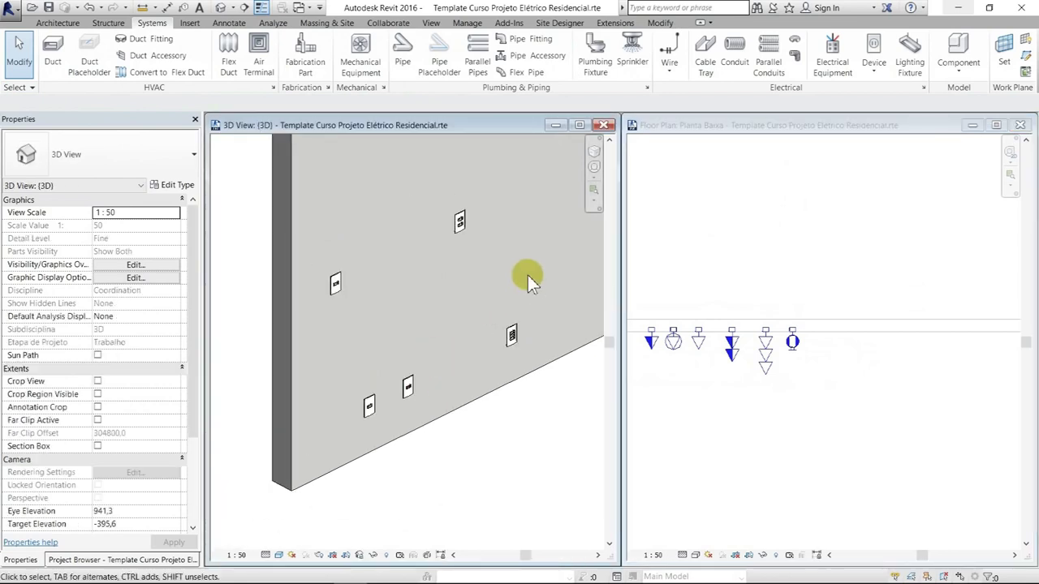
{"action": "scroll", "coordinate": [528, 275], "scroll_direction": "down", "scroll_amount": 1}
{"action": "scroll", "coordinate": [469, 233], "scroll_direction": "up", "scroll_amount": 2}
{"action": "scroll", "coordinate": [406, 260], "scroll_direction": "up", "scroll_amount": 4}
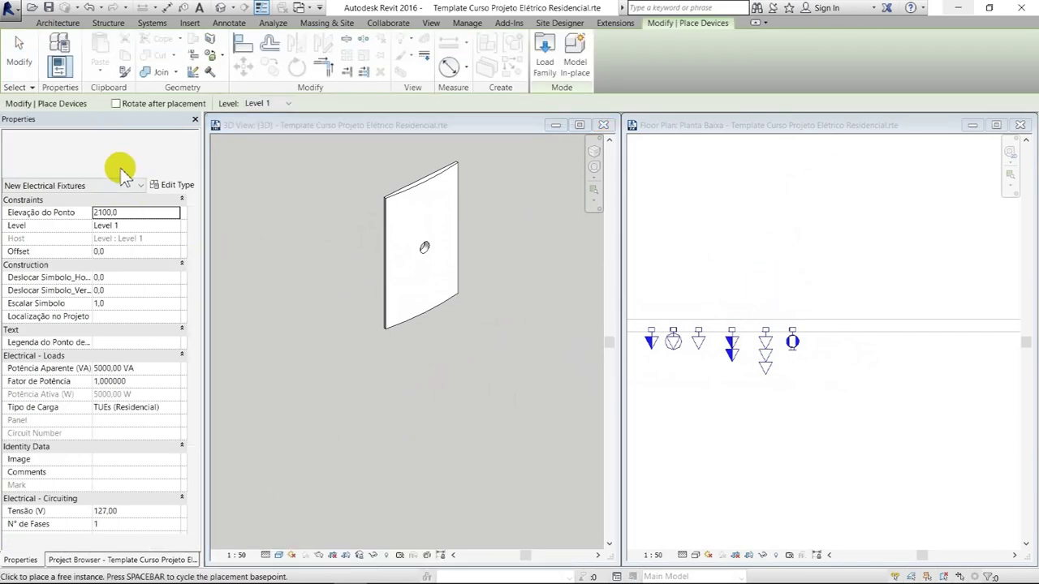
Place an a.1 Simples + 1 Tomada 10A switch-outlet set on the template wall.
{"action": "left_click", "coordinate": [121, 172]}
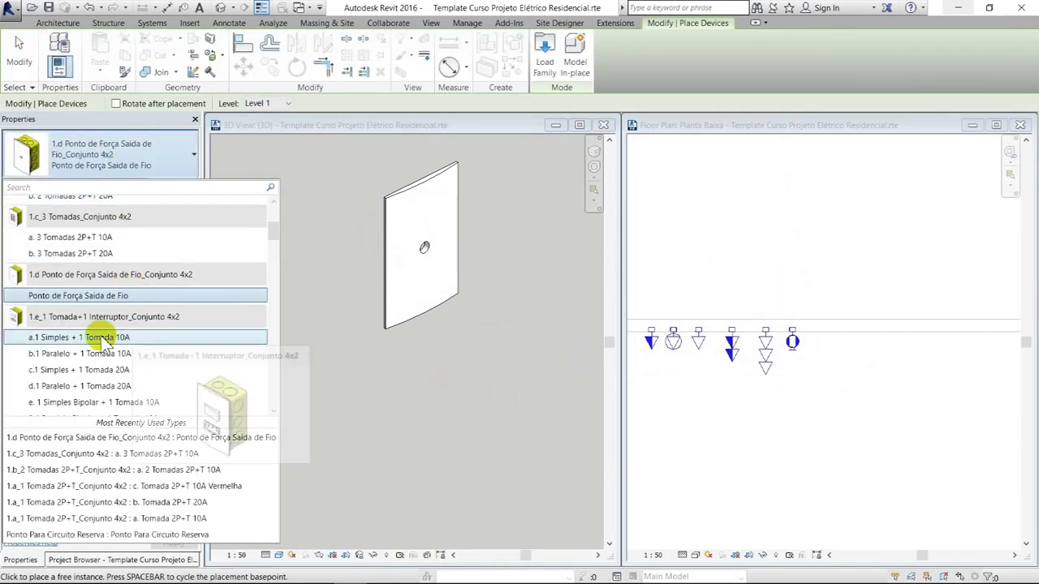
{"action": "left_click", "coordinate": [103, 339]}
{"action": "left_click", "coordinate": [829, 346]}
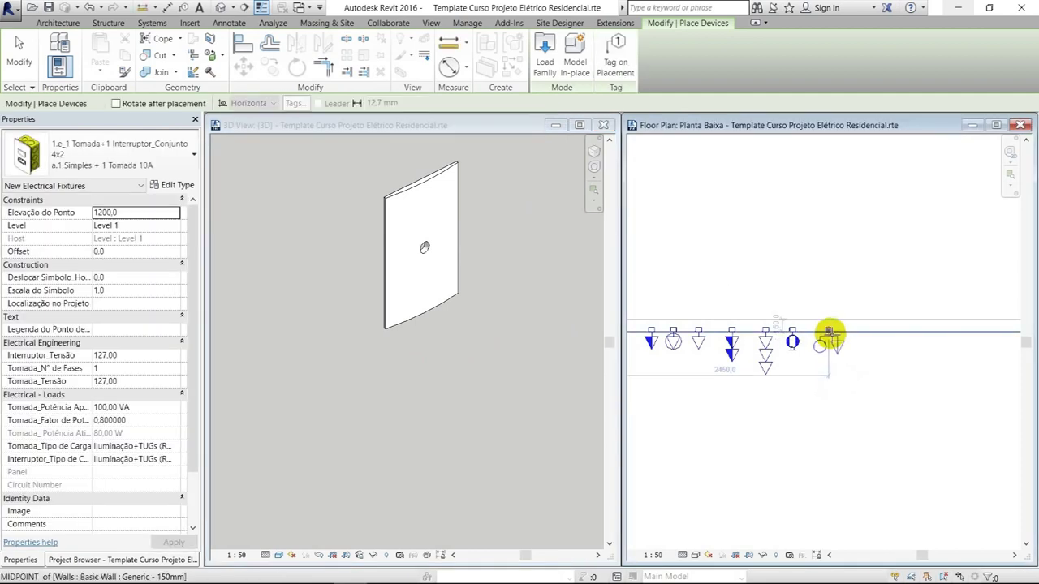
{"action": "left_click", "coordinate": [829, 334]}
{"action": "key", "text": "Escape"}
{"action": "key", "text": "Escape"}
Inspect the plate's switch and outlet modules in 3D, then clear the selection.
{"action": "scroll", "coordinate": [490, 296], "scroll_direction": "down", "scroll_amount": 3}
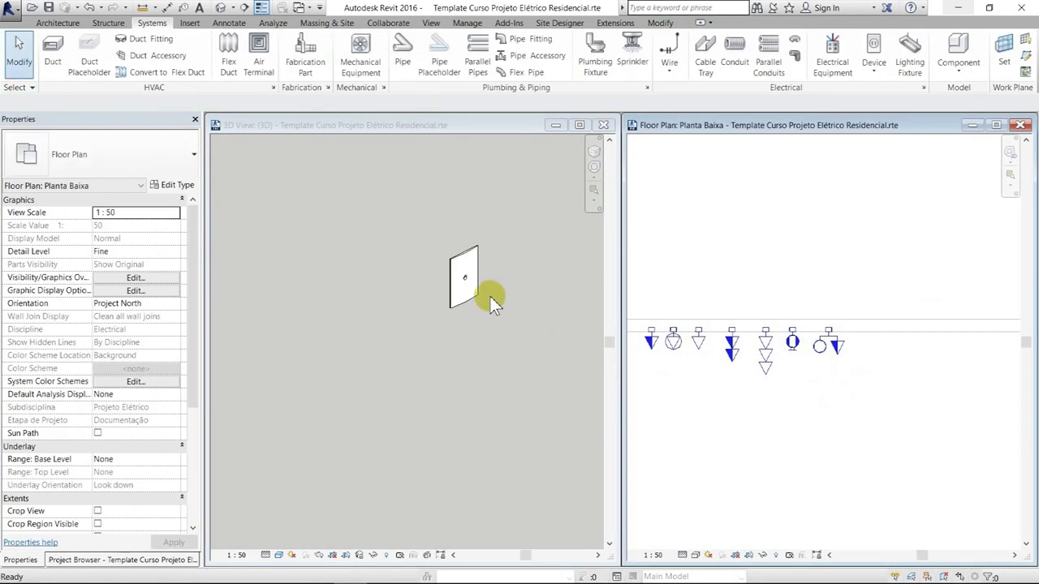
{"action": "scroll", "coordinate": [490, 296], "scroll_direction": "up", "scroll_amount": 5}
{"action": "left_click", "coordinate": [509, 349]}
{"action": "scroll", "coordinate": [552, 430], "scroll_direction": "down", "scroll_amount": 4}
{"action": "scroll", "coordinate": [562, 429], "scroll_direction": "up", "scroll_amount": 2}
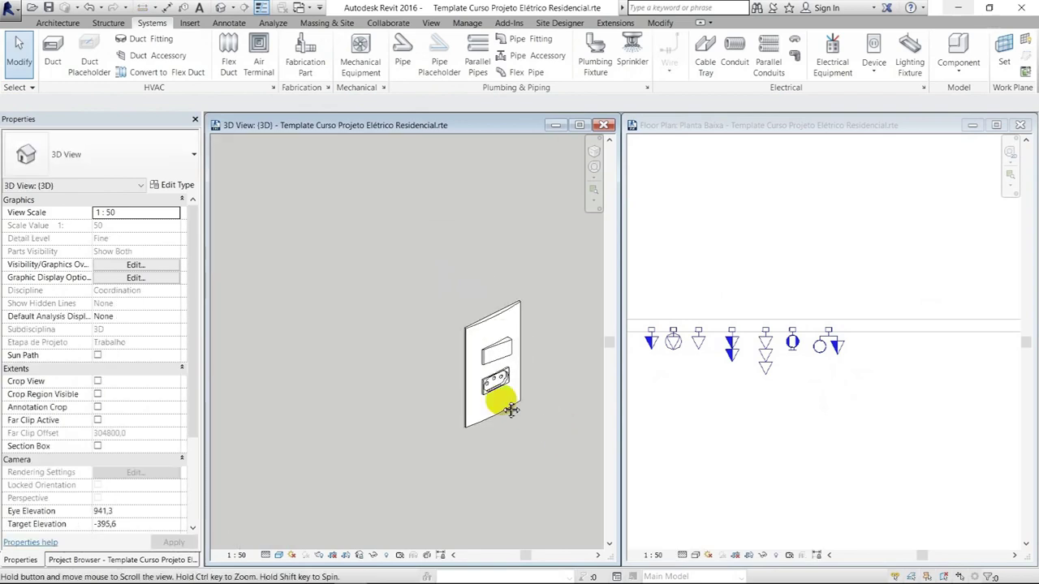
{"action": "scroll", "coordinate": [598, 360], "scroll_direction": "up", "scroll_amount": 1}
{"action": "scroll", "coordinate": [584, 357], "scroll_direction": "up", "scroll_amount": 1}
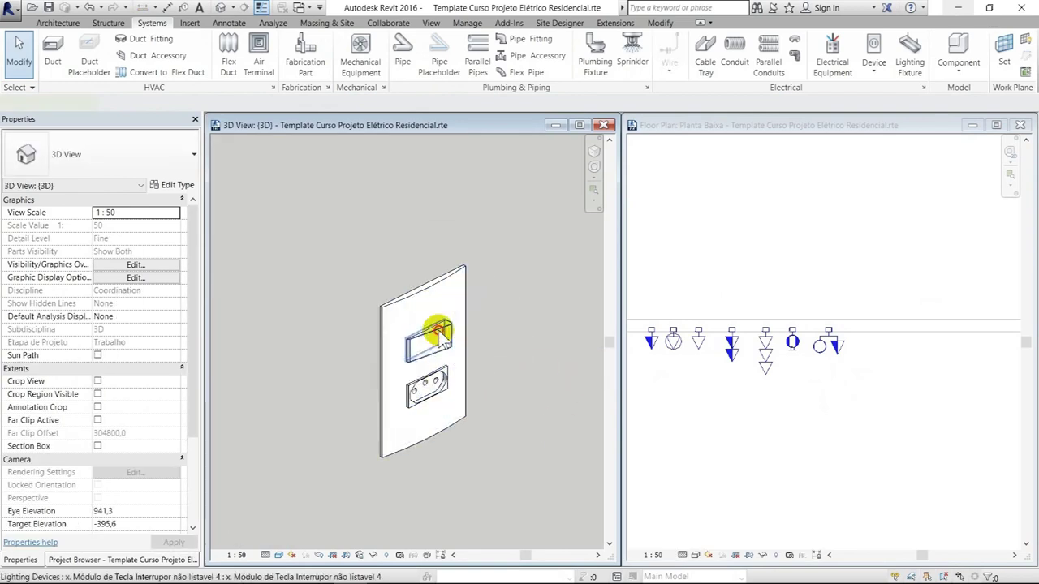
{"action": "left_click", "coordinate": [439, 332]}
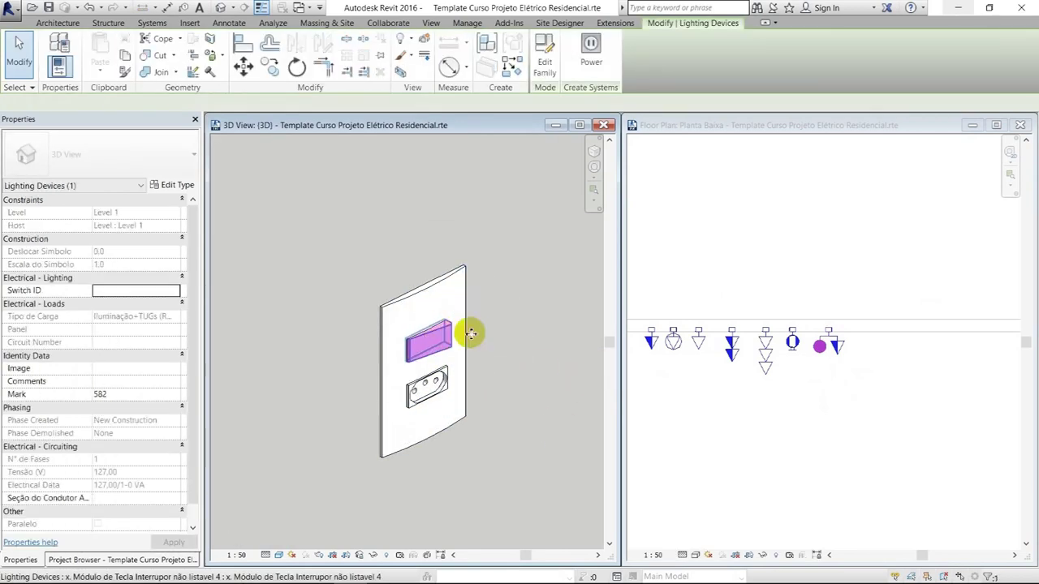
{"action": "left_click", "coordinate": [428, 388]}
{"action": "scroll", "coordinate": [835, 349], "scroll_direction": "up", "scroll_amount": 1}
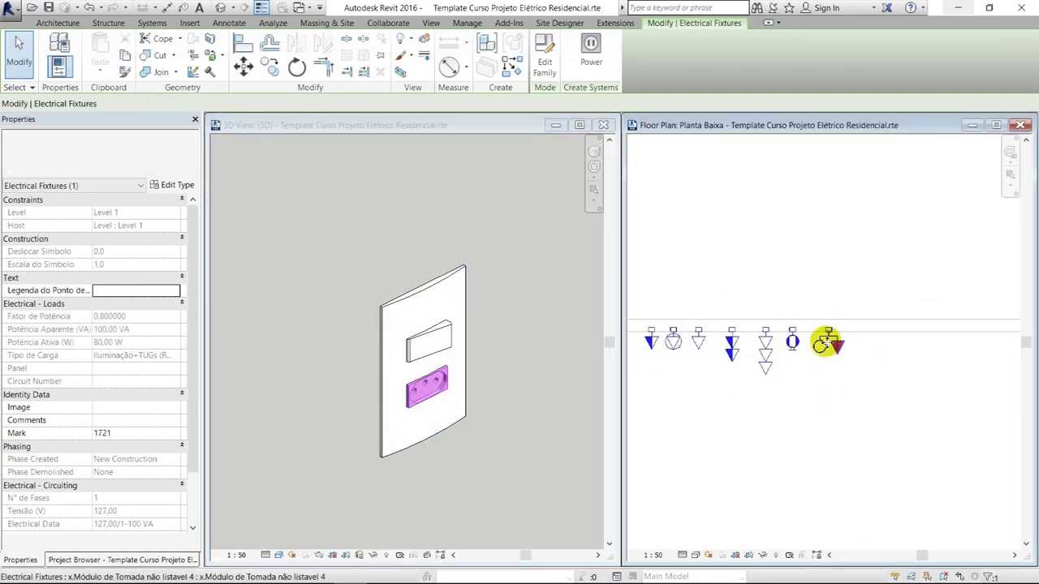
{"action": "scroll", "coordinate": [849, 352], "scroll_direction": "up", "scroll_amount": 2}
{"action": "scroll", "coordinate": [883, 352], "scroll_direction": "up", "scroll_amount": 2}
{"action": "scroll", "coordinate": [909, 390], "scroll_direction": "up", "scroll_amount": 1}
{"action": "middle_click_drag", "start_coordinate": [915, 395], "coordinate": [903, 406]}
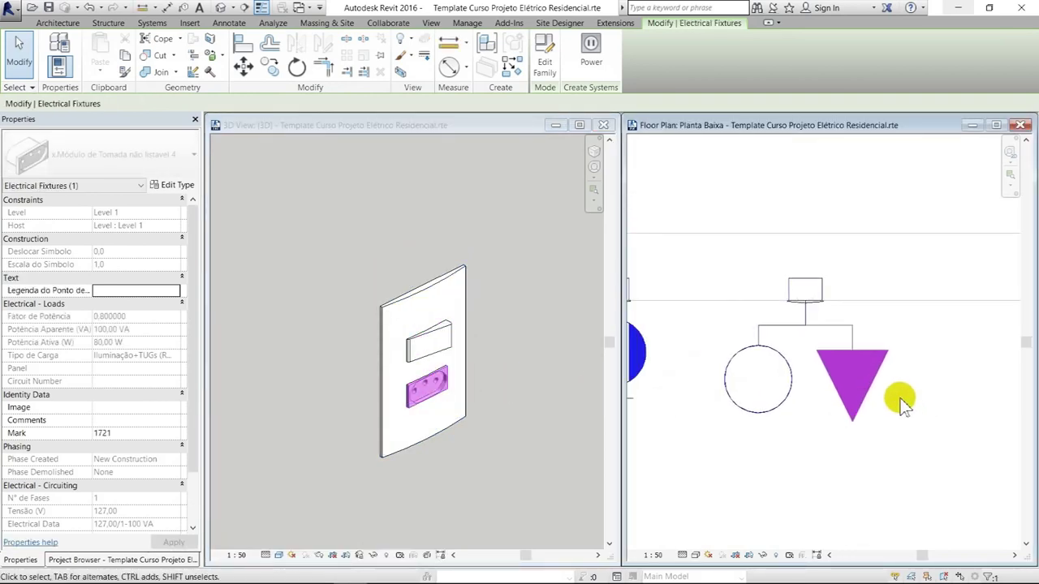
{"action": "key", "text": "Escape"}
{"action": "scroll", "coordinate": [880, 395], "scroll_direction": "down", "scroll_amount": 1}
{"action": "scroll", "coordinate": [807, 386], "scroll_direction": "down", "scroll_amount": 1}
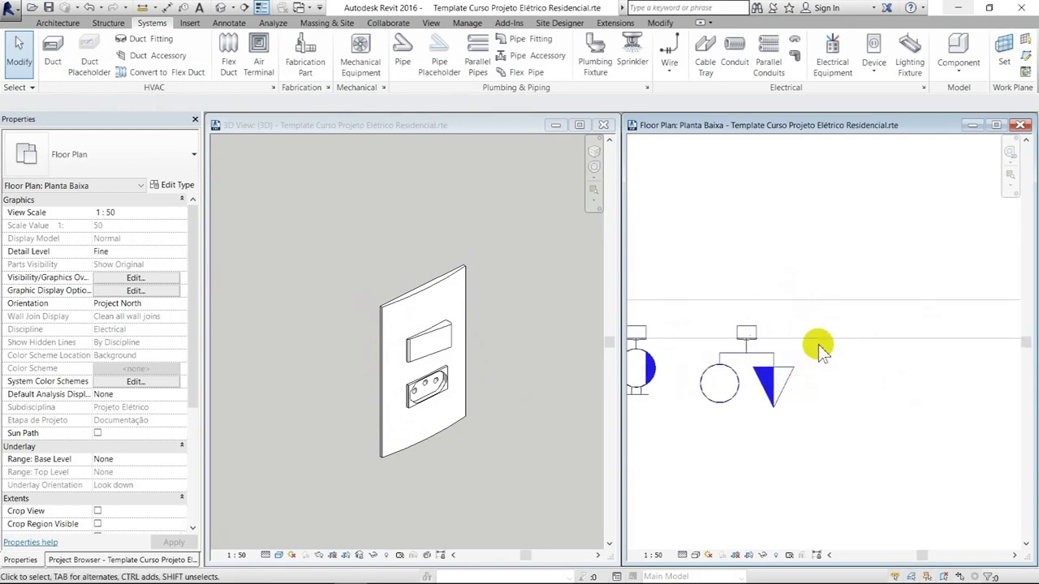
Place a b.1 Paralelo + 1 Tomada 10A device on the wall and select it.
{"action": "left_click", "coordinate": [877, 73]}
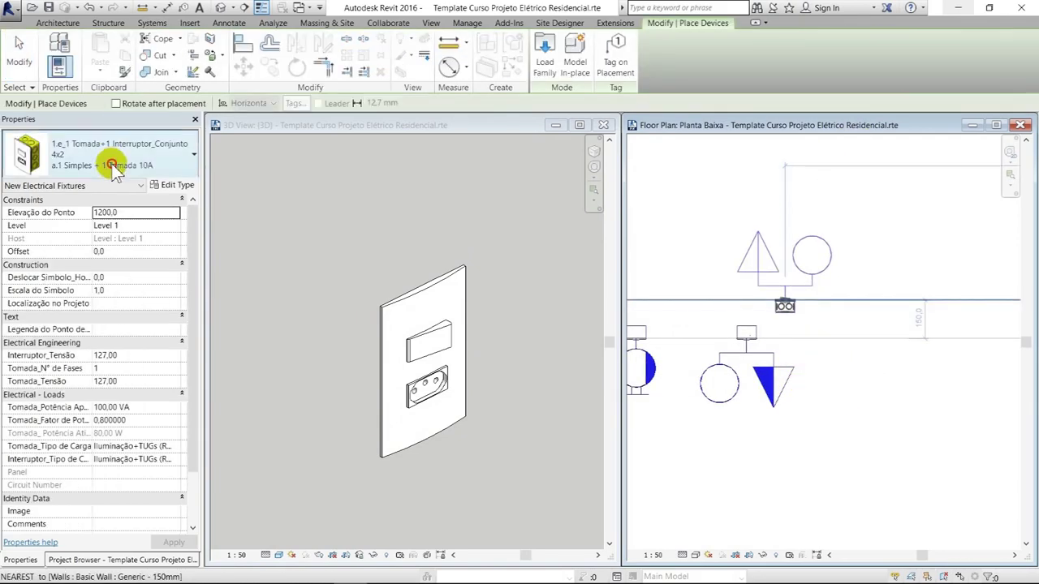
{"action": "left_click", "coordinate": [113, 166]}
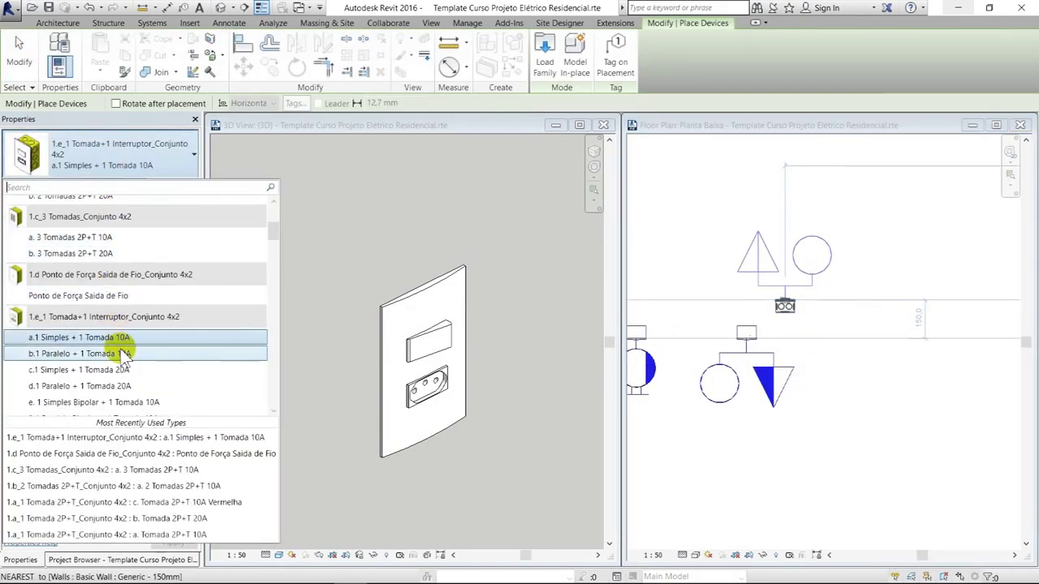
{"action": "left_click", "coordinate": [670, 388]}
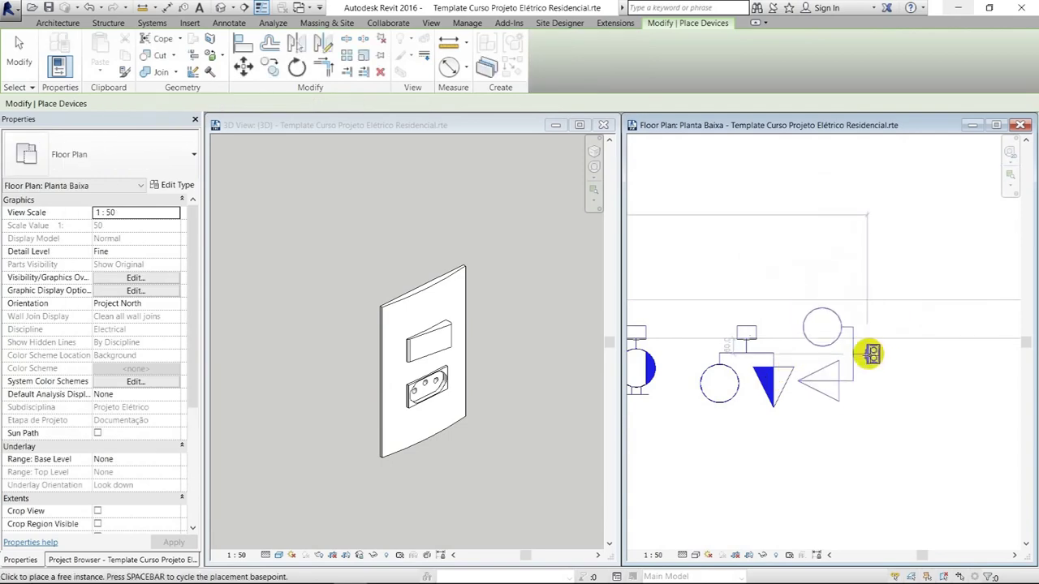
{"action": "left_click", "coordinate": [861, 337]}
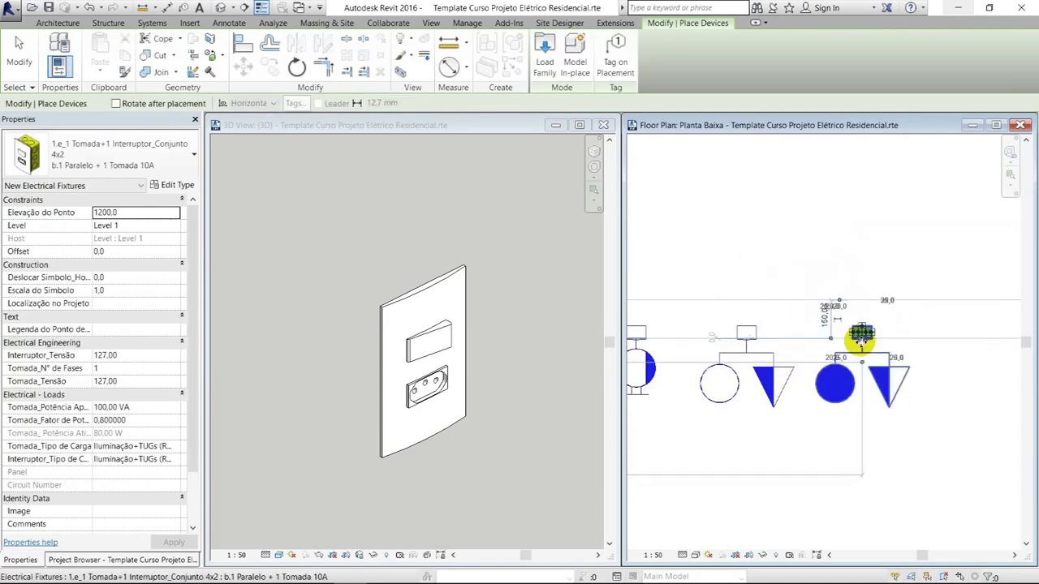
{"action": "key", "text": "Escape"}
{"action": "key", "text": "Escape"}
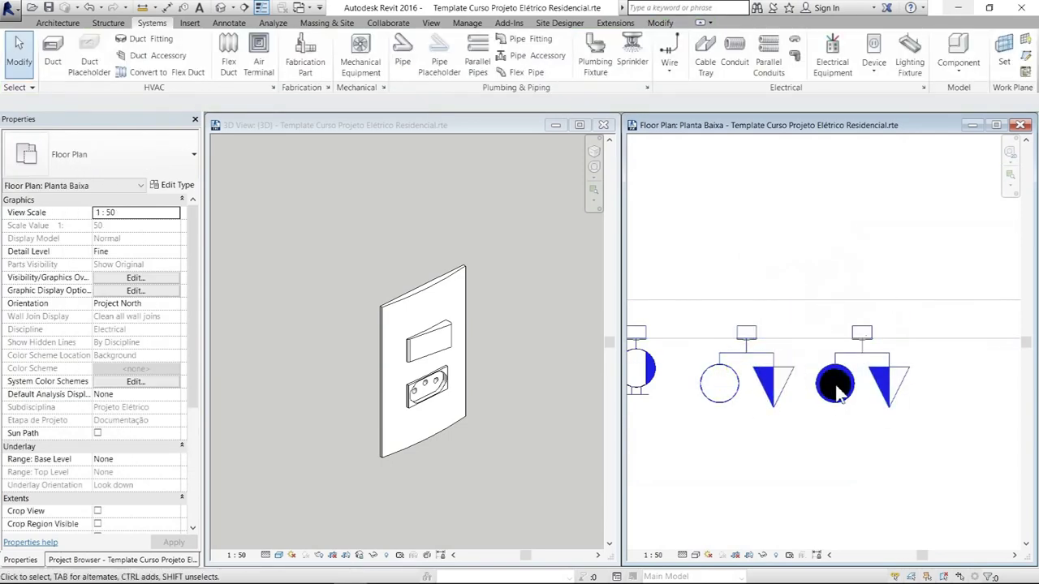
{"action": "left_click", "coordinate": [852, 380]}
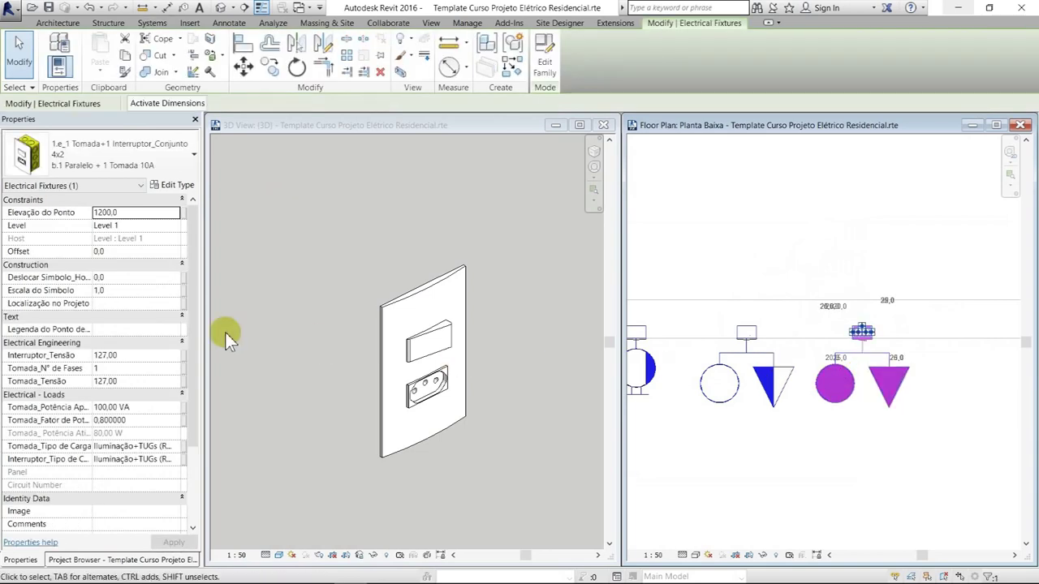
Review the type properties of the new b.1 Paralelo + 1 Tomada 10A fixture.
{"action": "scroll", "coordinate": [104, 326], "scroll_direction": "down", "scroll_amount": 2}
{"action": "scroll", "coordinate": [104, 326], "scroll_direction": "down", "scroll_amount": 2}
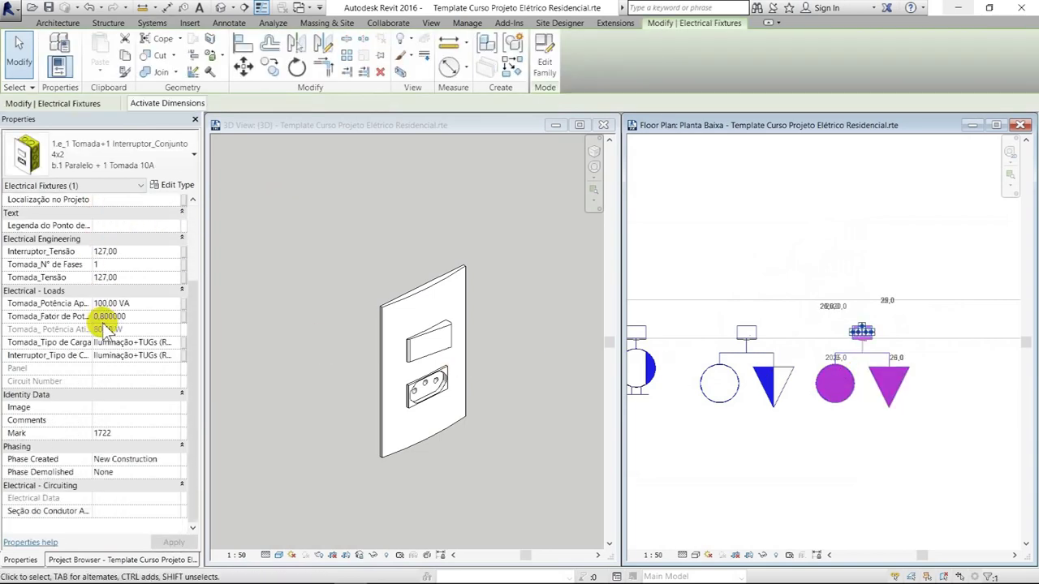
{"action": "scroll", "coordinate": [105, 329], "scroll_direction": "up", "scroll_amount": 2}
{"action": "scroll", "coordinate": [142, 310], "scroll_direction": "up", "scroll_amount": 2}
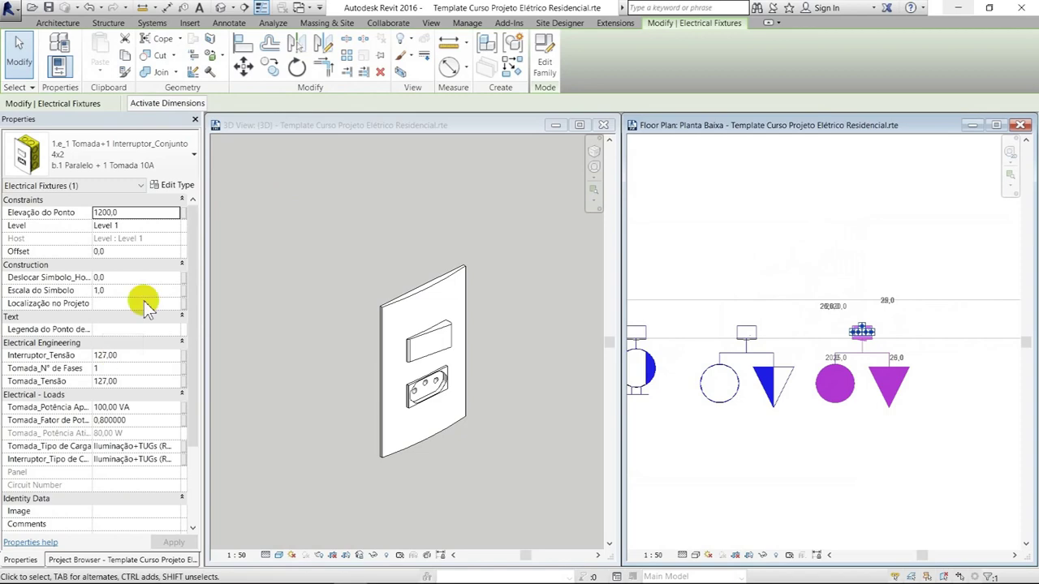
{"action": "left_click", "coordinate": [178, 186]}
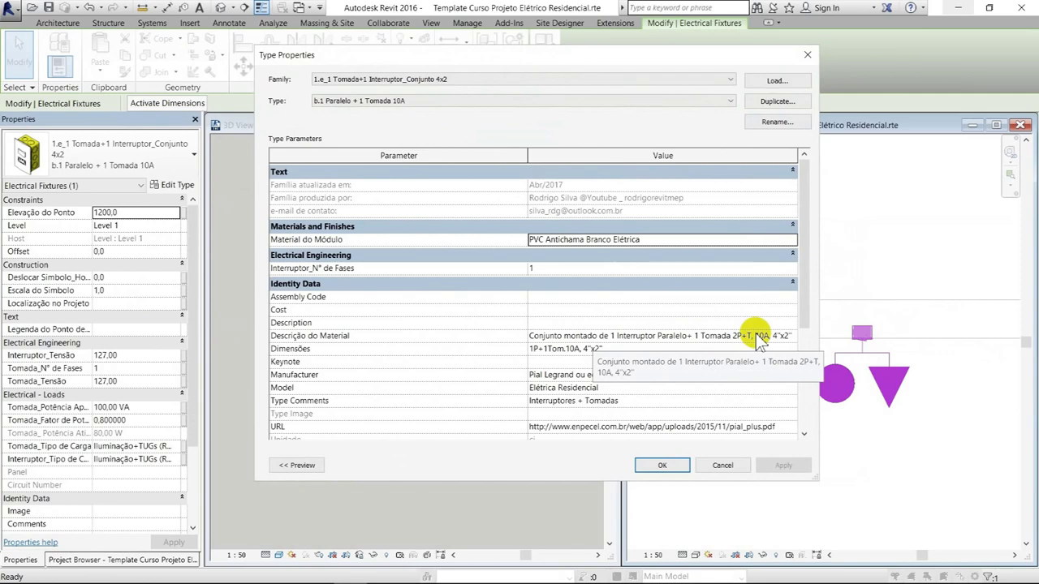
{"action": "scroll", "coordinate": [598, 360], "scroll_direction": "down", "scroll_amount": 1}
{"action": "scroll", "coordinate": [592, 352], "scroll_direction": "down", "scroll_amount": 1}
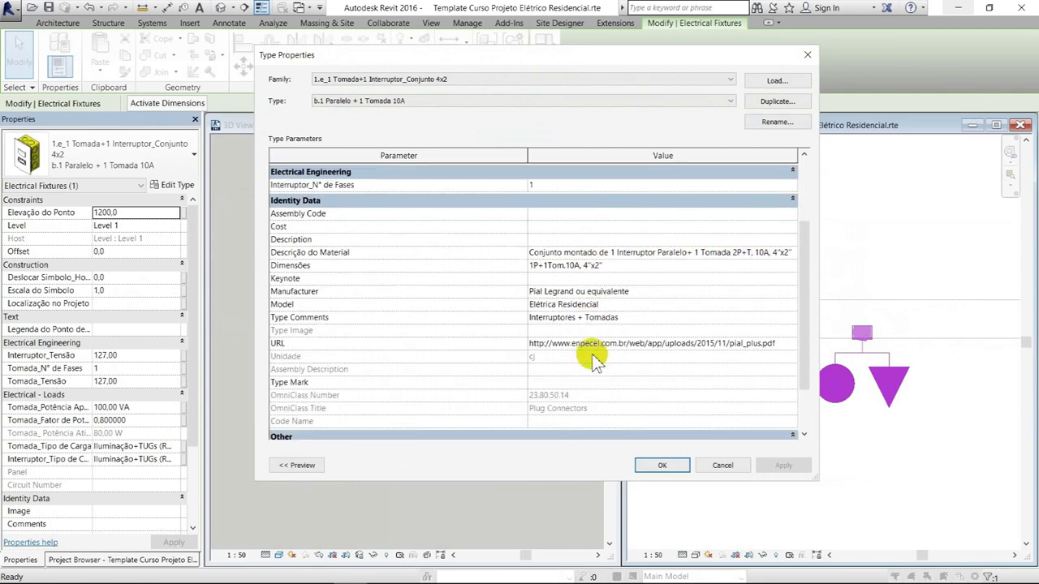
{"action": "scroll", "coordinate": [592, 353], "scroll_direction": "down", "scroll_amount": 1}
{"action": "key", "text": "Escape"}
{"action": "key", "text": "Escape"}
{"action": "middle_click_drag", "start_coordinate": [833, 405], "coordinate": [886, 430]}
{"action": "scroll", "coordinate": [886, 429], "scroll_direction": "down", "scroll_amount": 2}
Place an a.2 Simples + 1 Tomada 10A electrical fixture on the wall.
{"action": "left_click", "coordinate": [879, 77]}
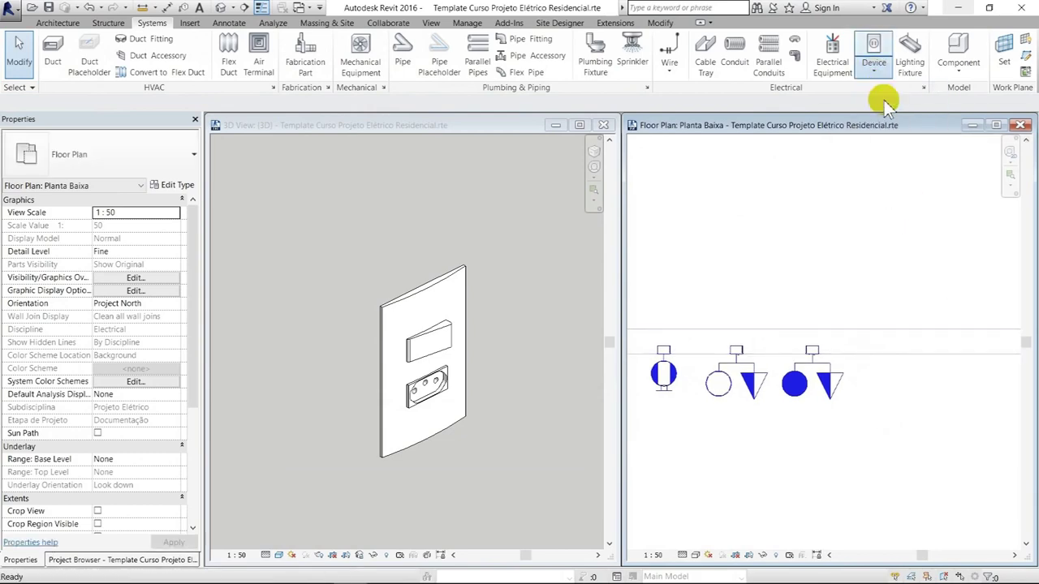
{"action": "left_click", "coordinate": [897, 94]}
{"action": "left_click", "coordinate": [114, 181]}
{"action": "scroll", "coordinate": [162, 244], "scroll_direction": "down", "scroll_amount": 2}
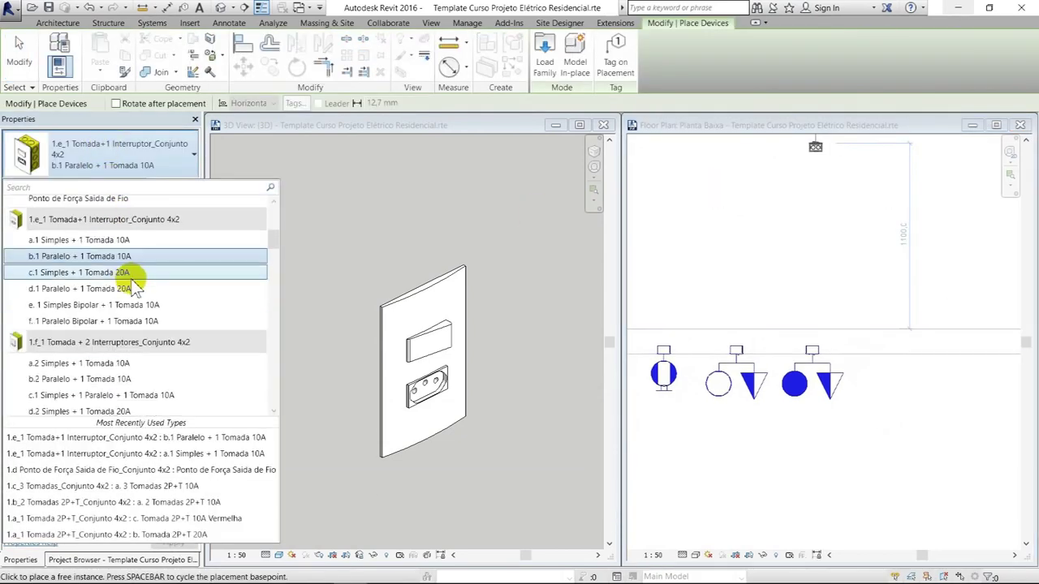
{"action": "scroll", "coordinate": [136, 305], "scroll_direction": "down", "scroll_amount": 1}
{"action": "left_click", "coordinate": [126, 298]}
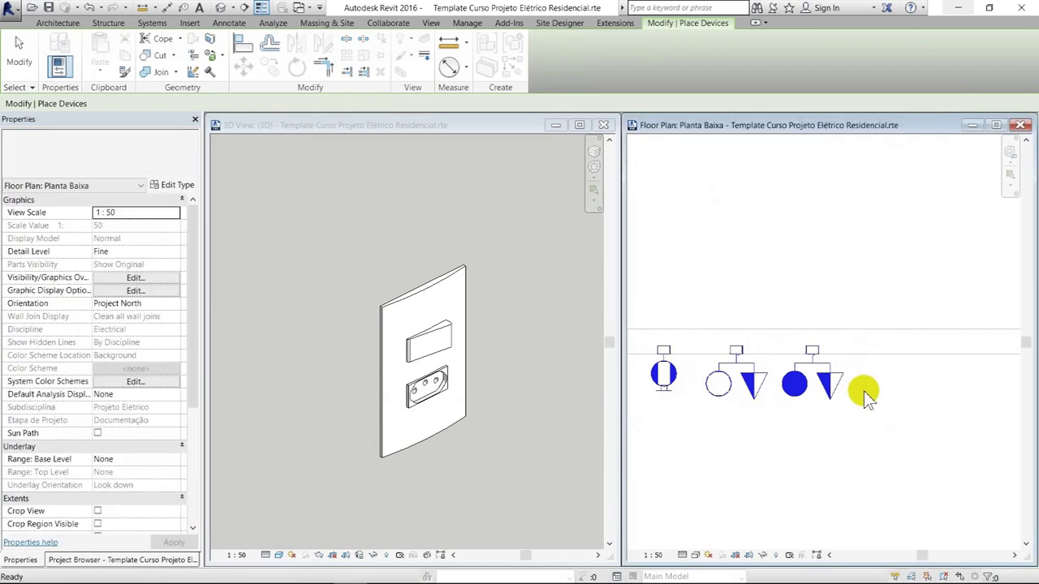
{"action": "left_click", "coordinate": [893, 357]}
{"action": "key", "text": "Escape"}
{"action": "key", "text": "Escape"}
Check the new plate's switch and outlet modules in 3D, then clear the selection.
{"action": "middle_click_drag", "start_coordinate": [946, 389], "coordinate": [791, 391]}
{"action": "scroll", "coordinate": [406, 347], "scroll_direction": "down", "scroll_amount": 2}
{"action": "scroll", "coordinate": [398, 357], "scroll_direction": "down", "scroll_amount": 2}
{"action": "middle_click_drag", "start_coordinate": [482, 351], "coordinate": [370, 371]}
{"action": "scroll", "coordinate": [458, 311], "scroll_direction": "up", "scroll_amount": 3}
{"action": "scroll", "coordinate": [465, 302], "scroll_direction": "up", "scroll_amount": 2}
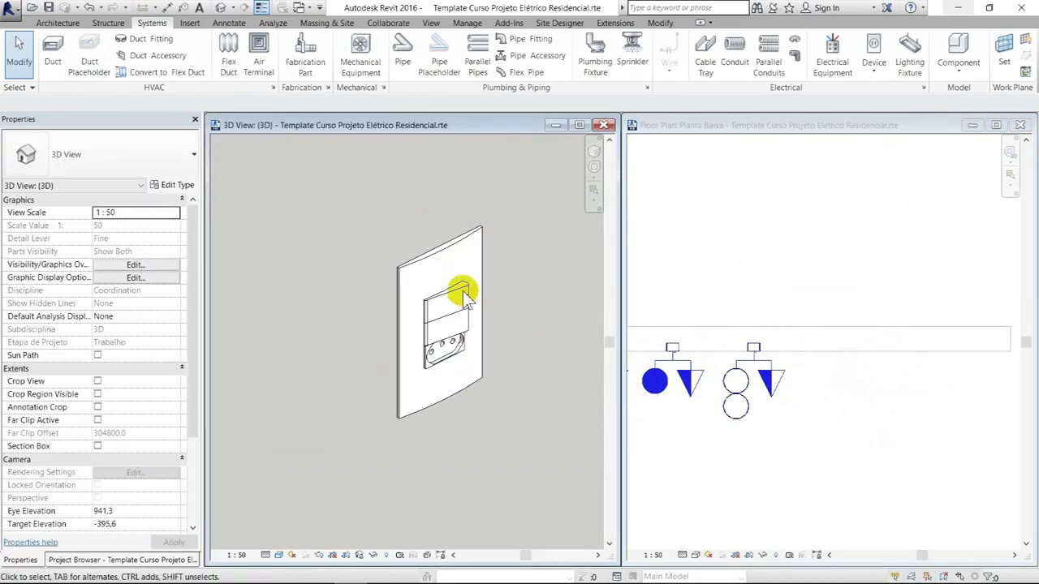
{"action": "left_click", "coordinate": [460, 291]}
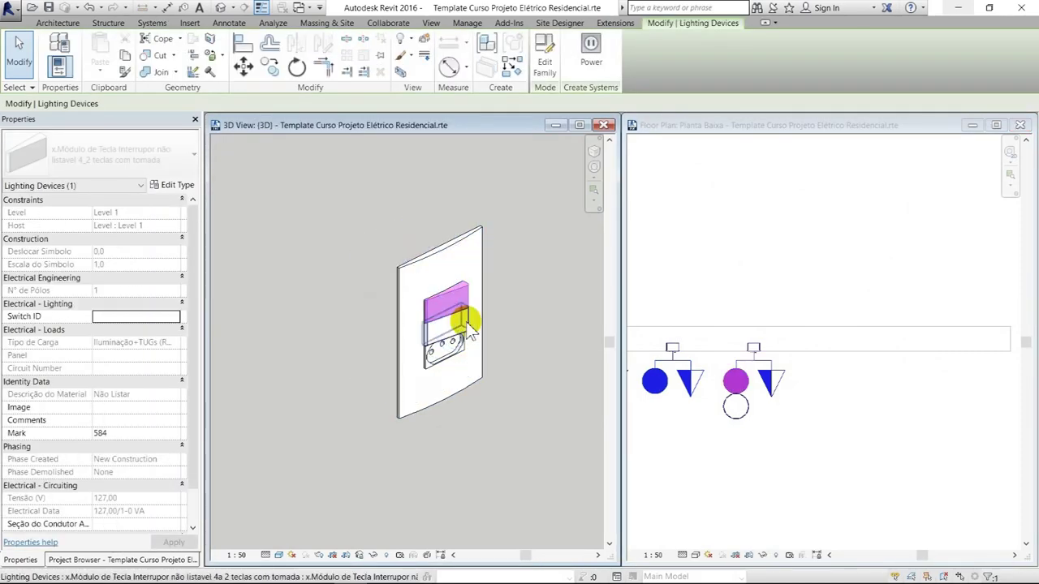
{"action": "left_click", "coordinate": [470, 325]}
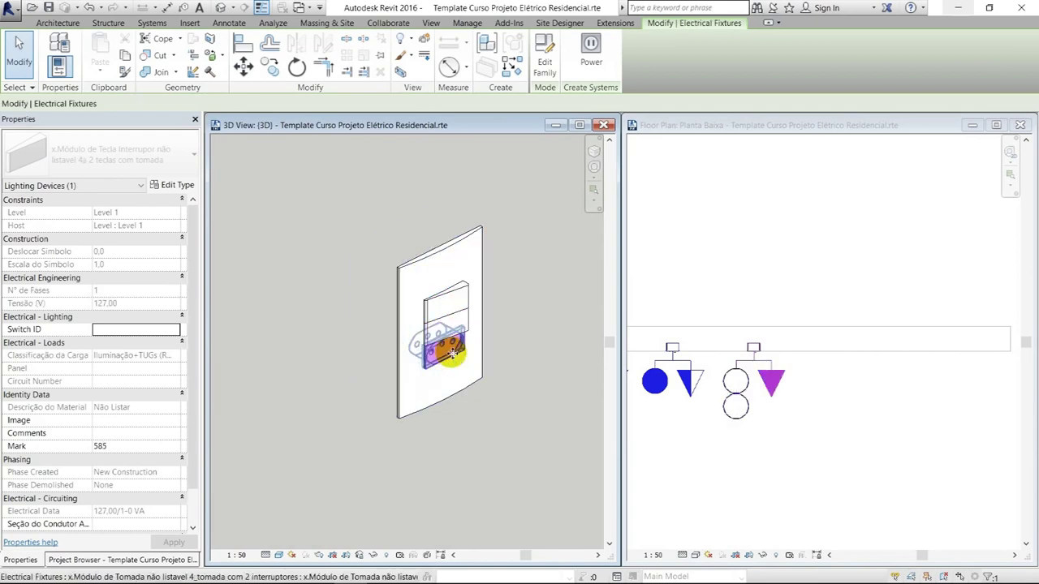
{"action": "left_click", "coordinate": [452, 353]}
{"action": "left_click", "coordinate": [800, 393]}
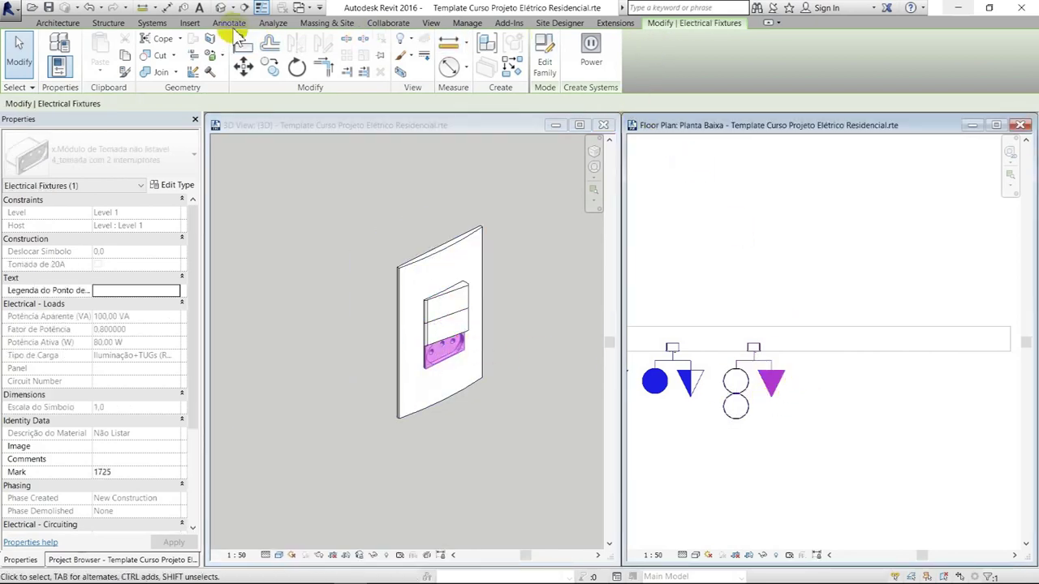
{"action": "left_click", "coordinate": [162, 22]}
{"action": "left_click", "coordinate": [847, 302]}
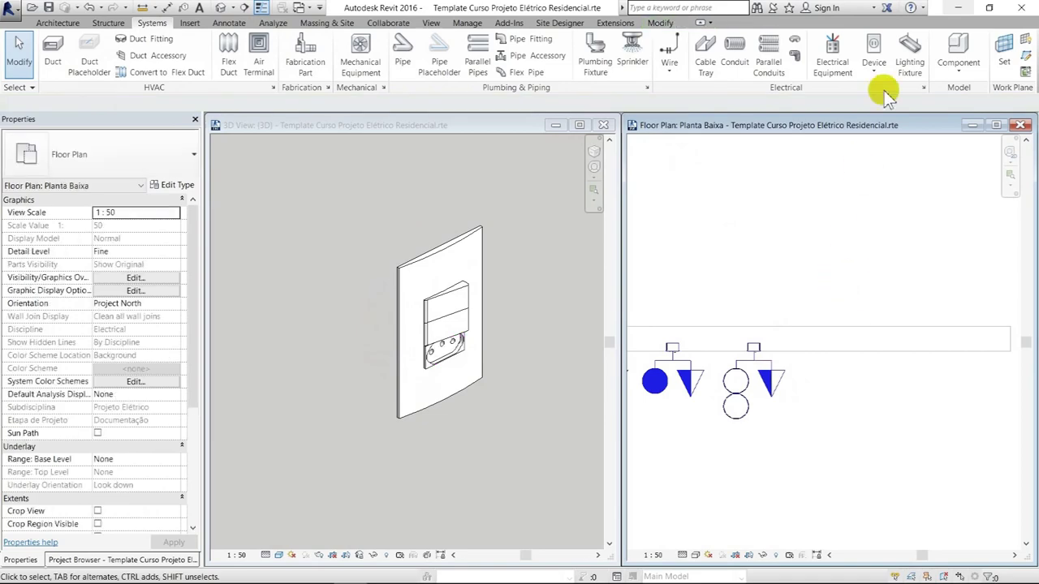
Place an a. 4 Tomadas 2P+T 10A outlet box on the template wall.
{"action": "left_click", "coordinate": [876, 56]}
{"action": "left_click", "coordinate": [142, 167]}
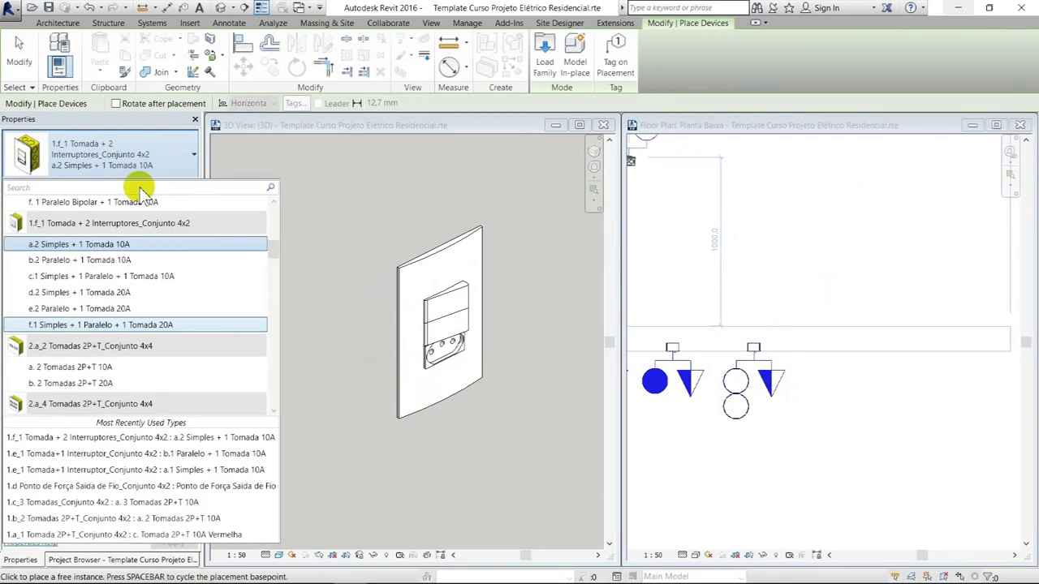
{"action": "scroll", "coordinate": [81, 337], "scroll_direction": "down", "scroll_amount": 2}
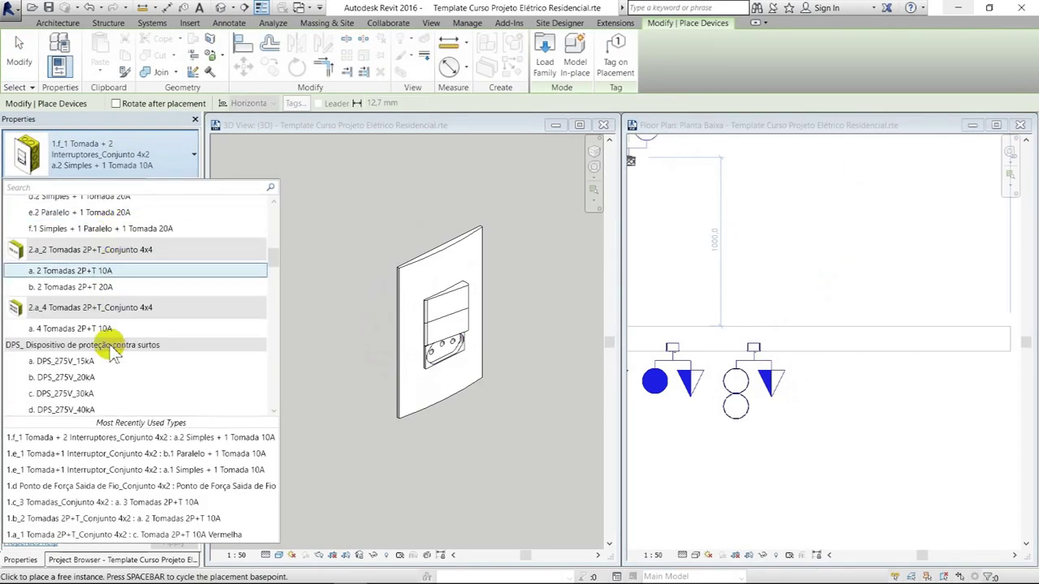
{"action": "left_click", "coordinate": [82, 326]}
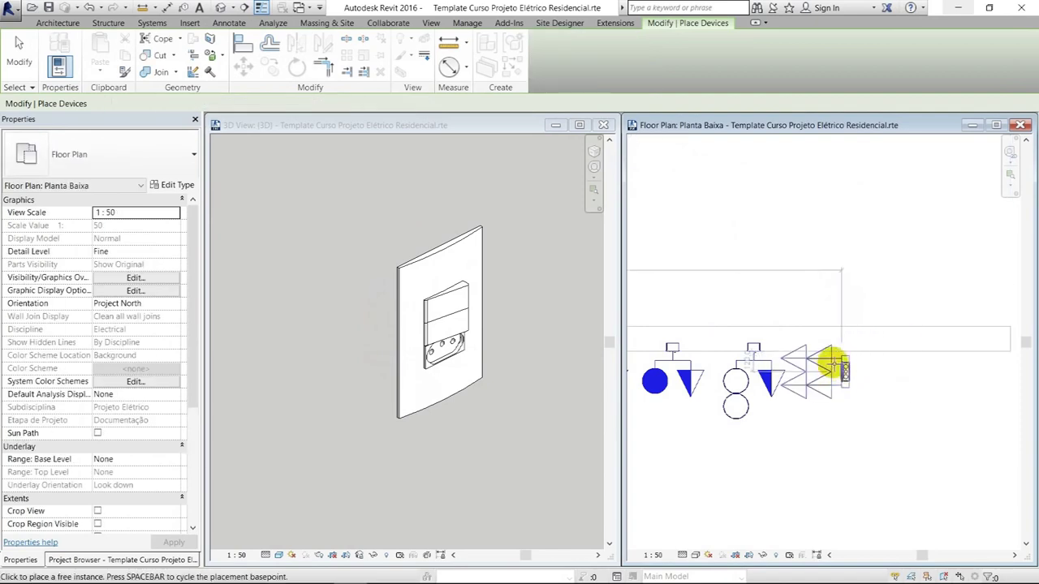
{"action": "left_click", "coordinate": [859, 351]}
{"action": "key", "text": "Escape"}
{"action": "key", "text": "Escape"}
Temporarily hide the wall in 3D to expose the new outlet box.
{"action": "scroll", "coordinate": [525, 329], "scroll_direction": "down", "scroll_amount": 3}
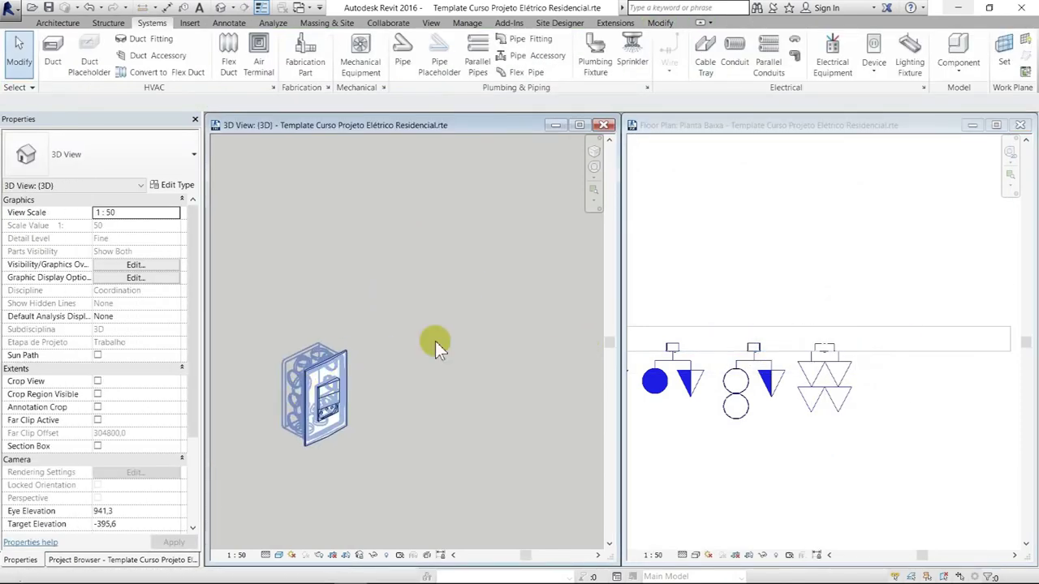
{"action": "scroll", "coordinate": [388, 458], "scroll_direction": "up", "scroll_amount": 3}
{"action": "scroll", "coordinate": [370, 471], "scroll_direction": "up", "scroll_amount": 3}
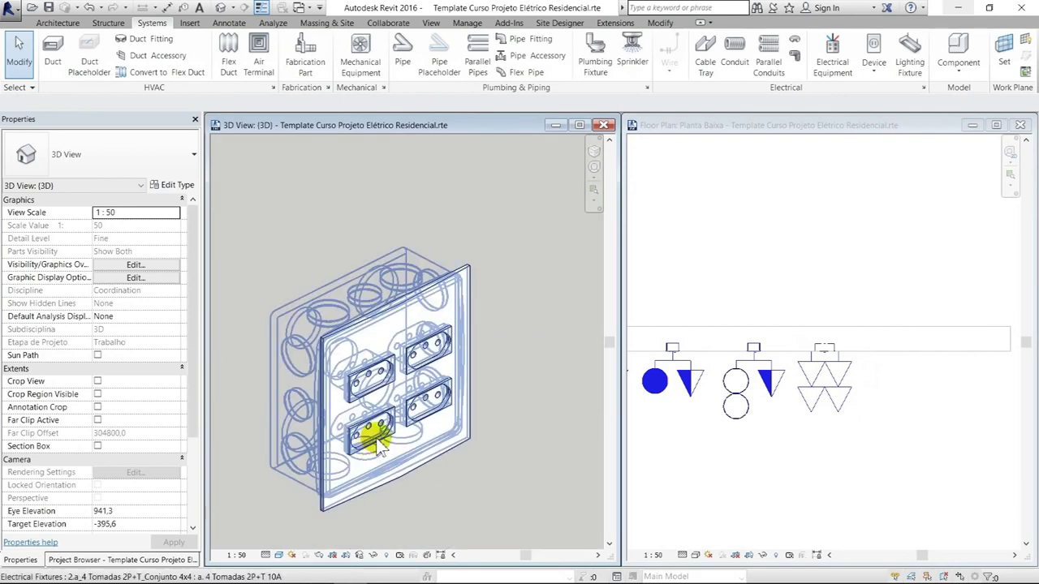
{"action": "left_click", "coordinate": [425, 354]}
{"action": "middle_click_drag", "start_coordinate": [424, 354], "coordinate": [467, 321]}
{"action": "left_click", "coordinate": [429, 458]}
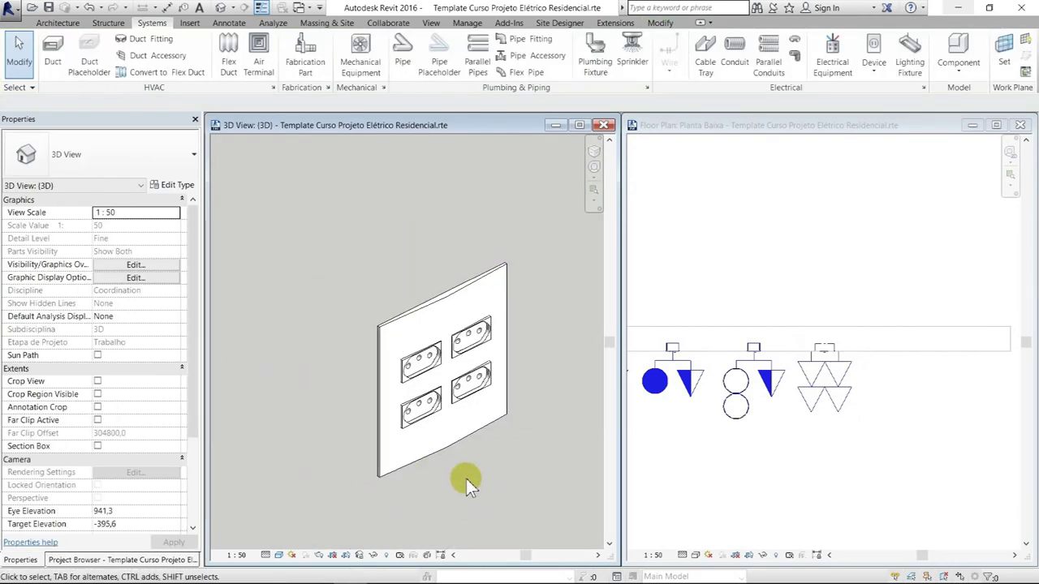
{"action": "scroll", "coordinate": [478, 490], "scroll_direction": "down", "scroll_amount": 3}
{"action": "left_click", "coordinate": [505, 526]}
{"action": "key", "text": "h"}
{"action": "key", "text": "h"}
Inspect the four-outlet box and its outlet modules with the wall hidden.
{"action": "scroll", "coordinate": [458, 476], "scroll_direction": "up", "scroll_amount": 2}
{"action": "scroll", "coordinate": [455, 455], "scroll_direction": "up", "scroll_amount": 2}
{"action": "left_click", "coordinate": [427, 403]}
{"action": "key", "text": "Escape"}
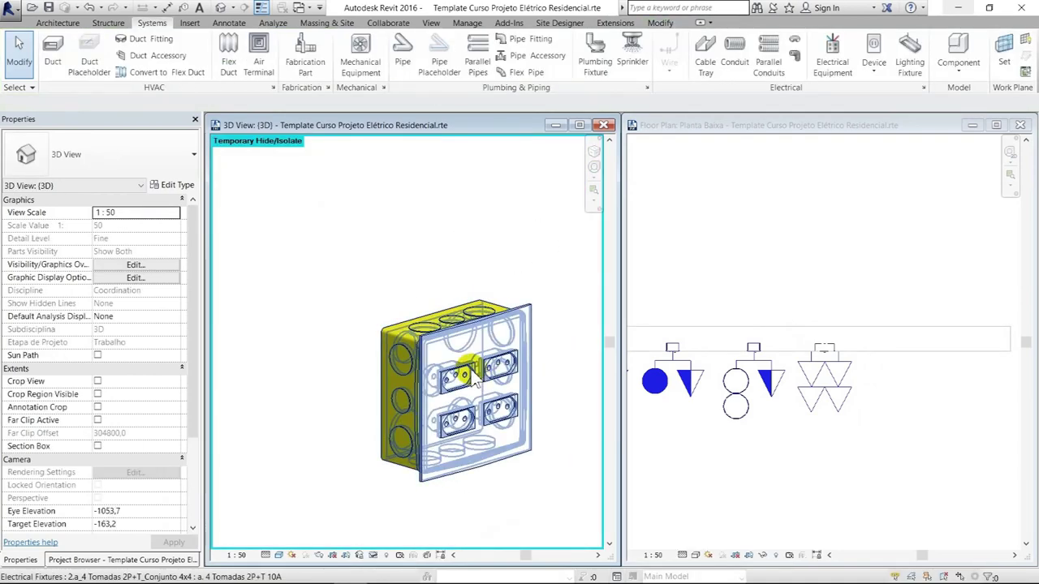
{"action": "left_click", "coordinate": [473, 379]}
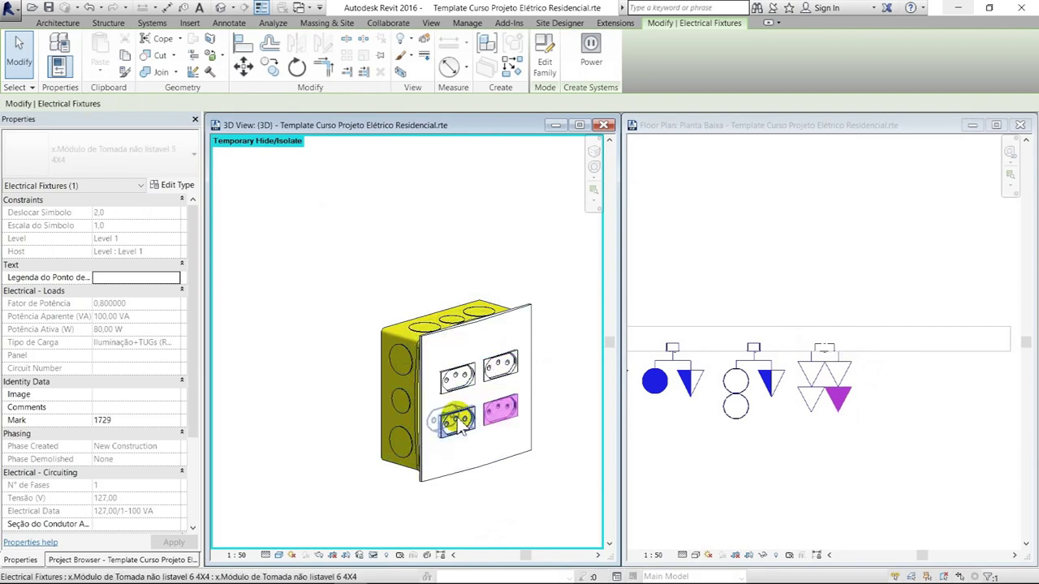
{"action": "left_click", "coordinate": [463, 279]}
{"action": "scroll", "coordinate": [469, 285], "scroll_direction": "down", "scroll_amount": 3}
{"action": "scroll", "coordinate": [469, 285], "scroll_direction": "up", "scroll_amount": 5}
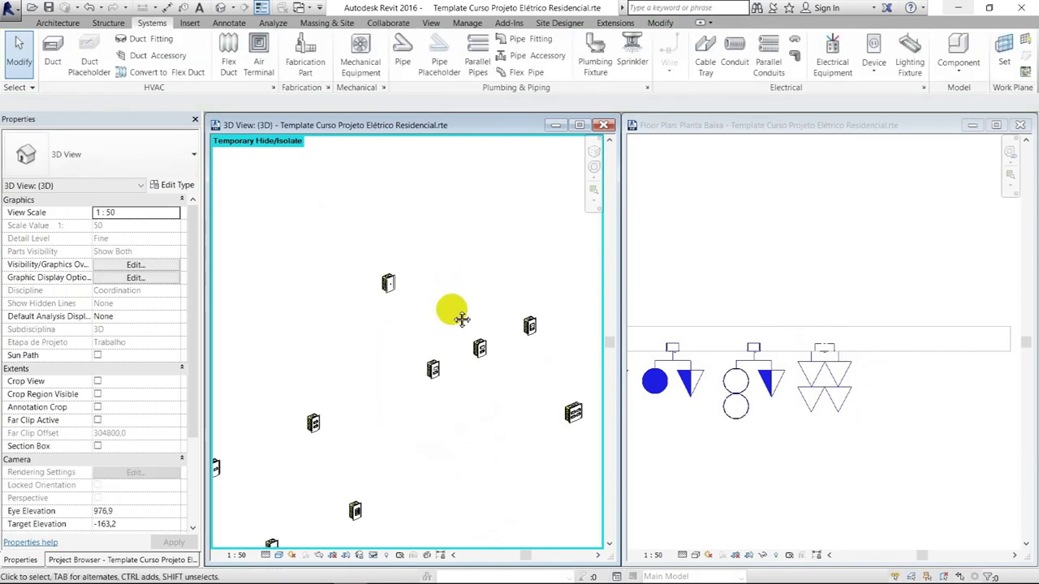
Drag the wall end further right in plan, then restore the hidden wall in 3D.
{"action": "left_click", "coordinate": [775, 386]}
{"action": "scroll", "coordinate": [776, 384], "scroll_direction": "down", "scroll_amount": 2}
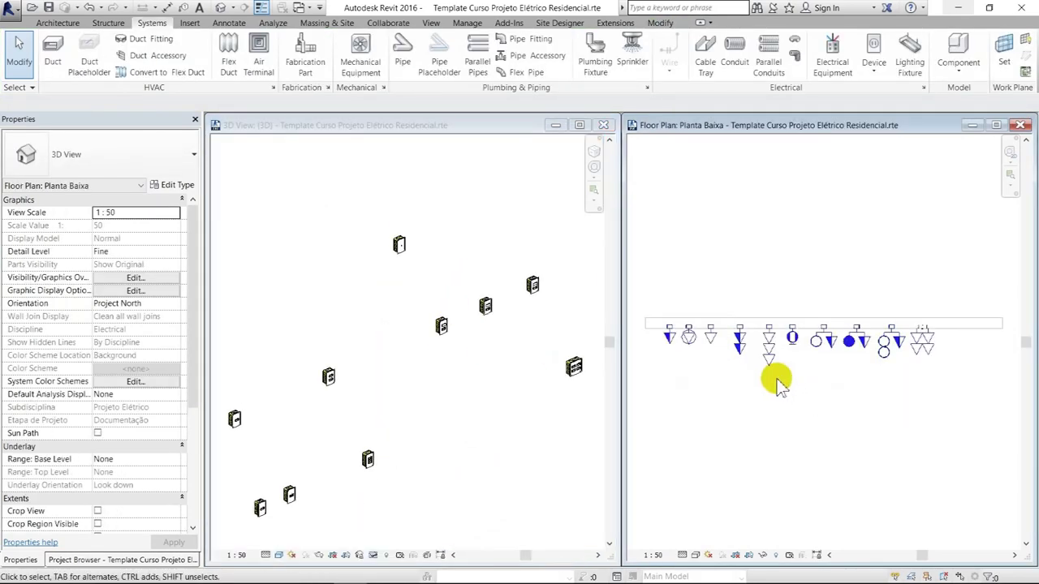
{"action": "mouse_move", "coordinate": [917, 365]}
{"action": "middle_mouse_down"}
{"action": "mouse_move", "coordinate": [890, 371]}
{"action": "mouse_move", "coordinate": [781, 352]}
{"action": "middle_mouse_up"}
{"action": "left_click", "coordinate": [789, 341]}
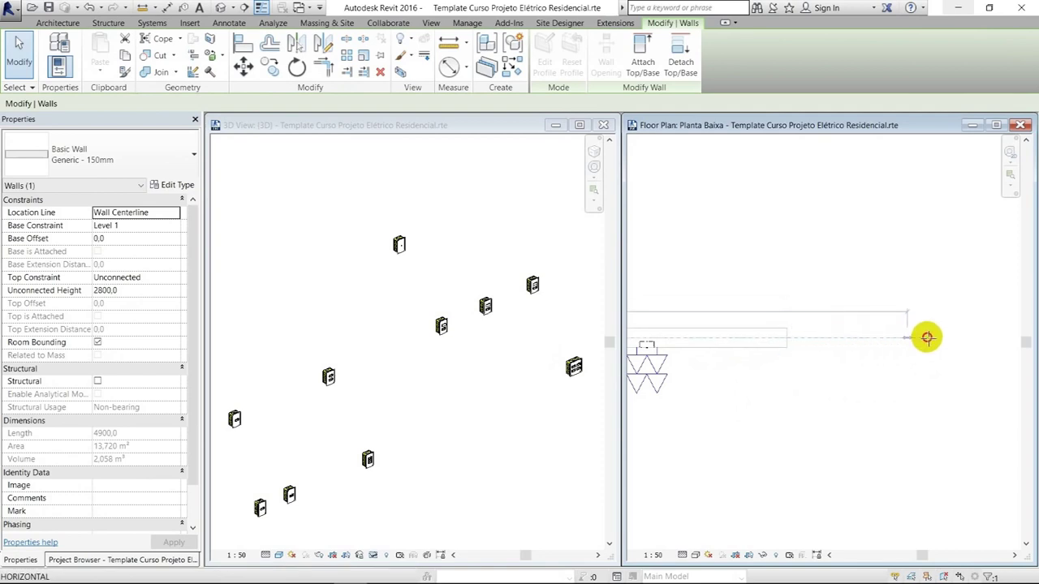
{"action": "left_click_drag", "start_coordinate": [927, 337], "coordinate": [983, 338]}
{"action": "left_click", "coordinate": [710, 379]}
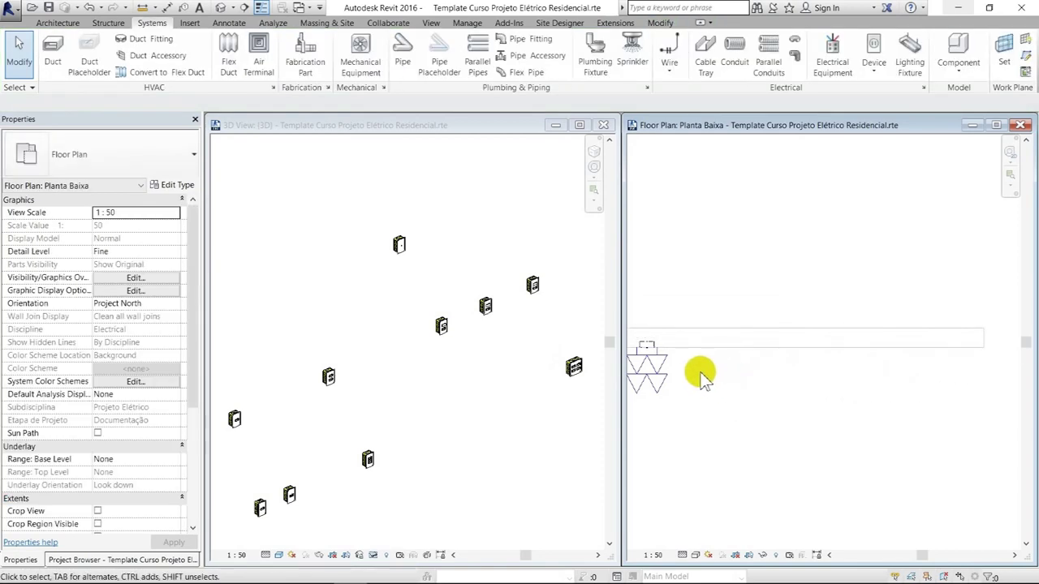
{"action": "left_click", "coordinate": [526, 358]}
{"action": "key", "text": "h"}
{"action": "key", "text": "r"}
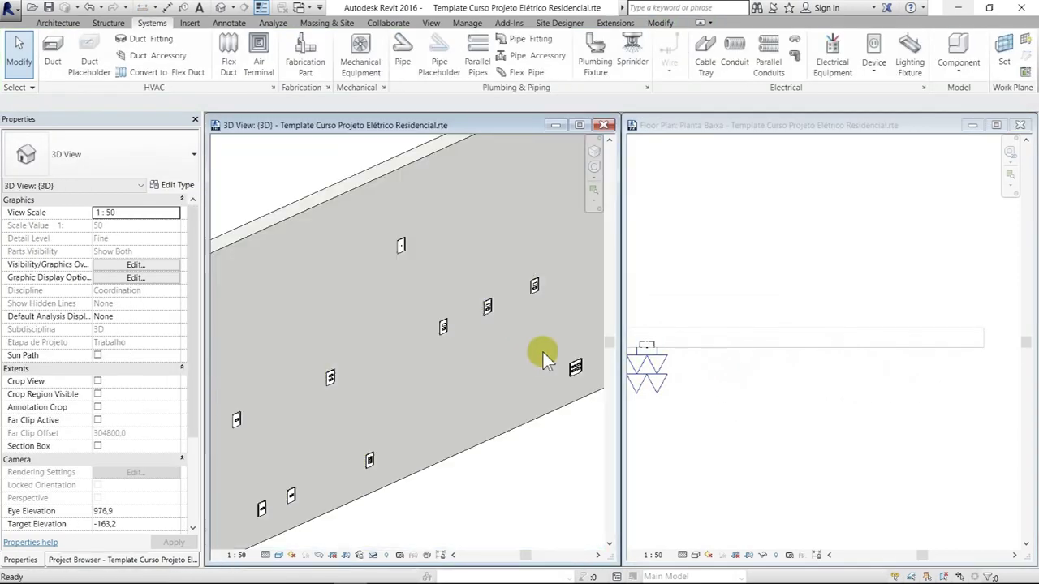
{"action": "left_click", "coordinate": [755, 388]}
{"action": "left_click", "coordinate": [868, 75]}
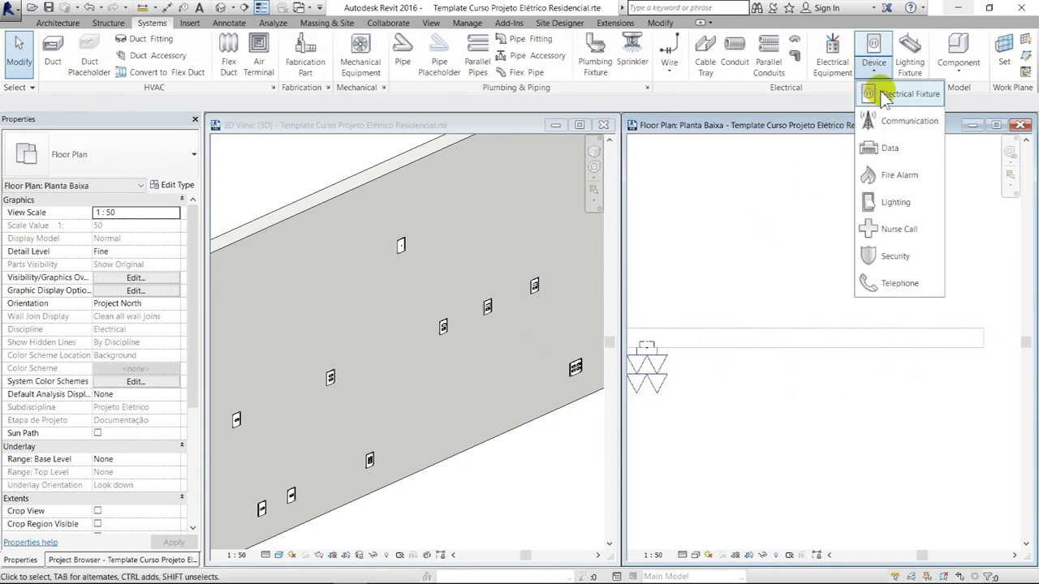
Review the type properties of an existing switch on the wall.
{"action": "left_click", "coordinate": [897, 202]}
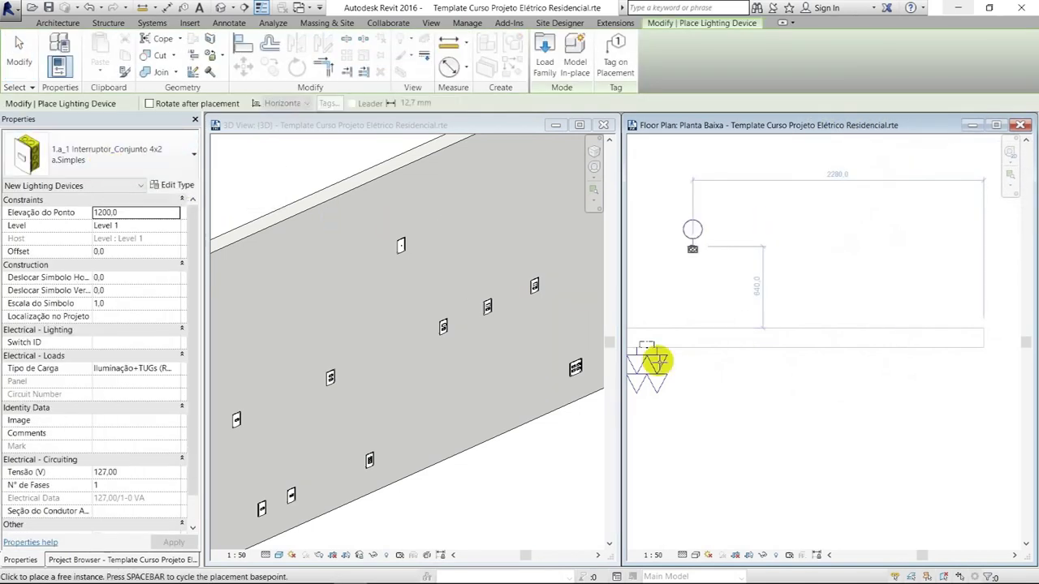
{"action": "scroll", "coordinate": [736, 375], "scroll_direction": "up", "scroll_amount": 2}
{"action": "scroll", "coordinate": [731, 359], "scroll_direction": "up", "scroll_amount": 1}
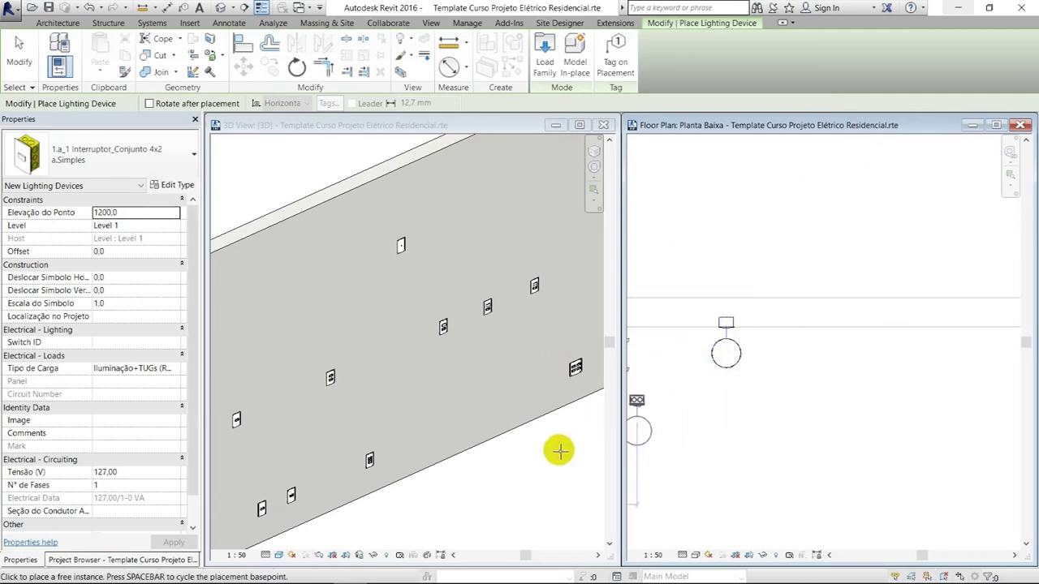
{"action": "key", "text": "Escape"}
{"action": "left_click", "coordinate": [454, 479]}
{"action": "scroll", "coordinate": [549, 279], "scroll_direction": "up", "scroll_amount": 3}
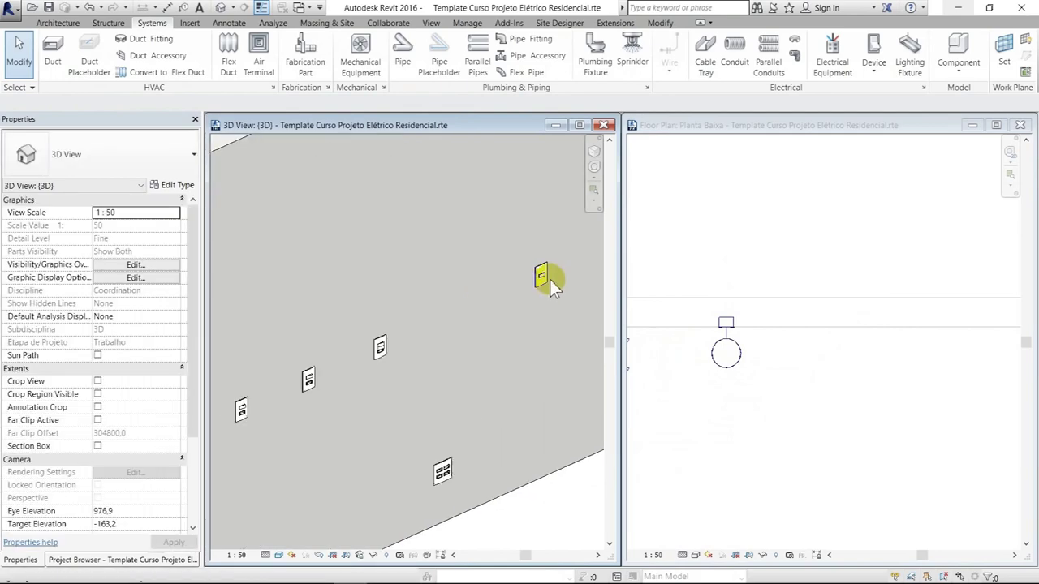
{"action": "scroll", "coordinate": [550, 279], "scroll_direction": "up", "scroll_amount": 2}
{"action": "left_click", "coordinate": [741, 360]}
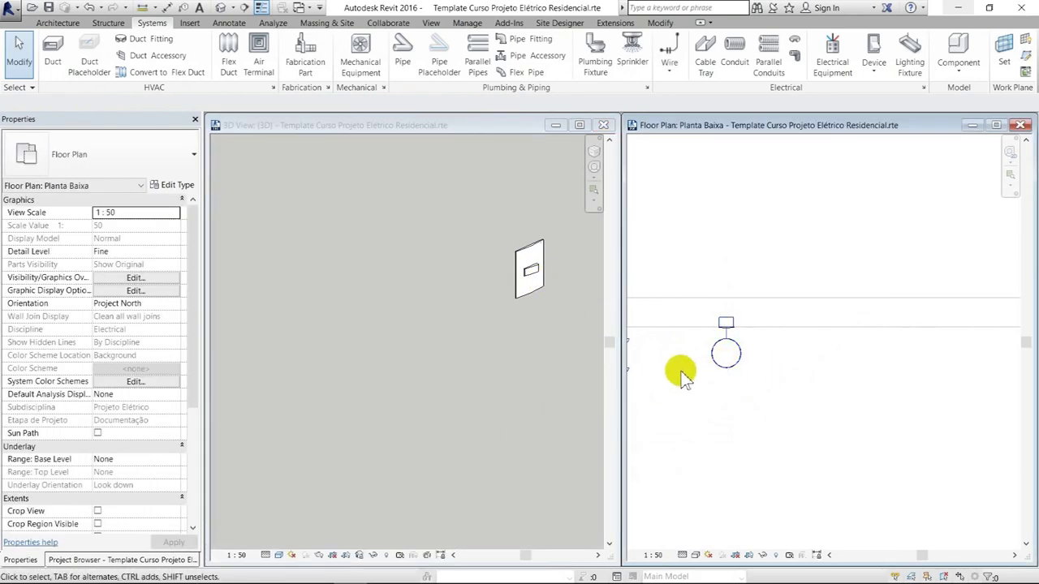
{"action": "left_click", "coordinate": [734, 355]}
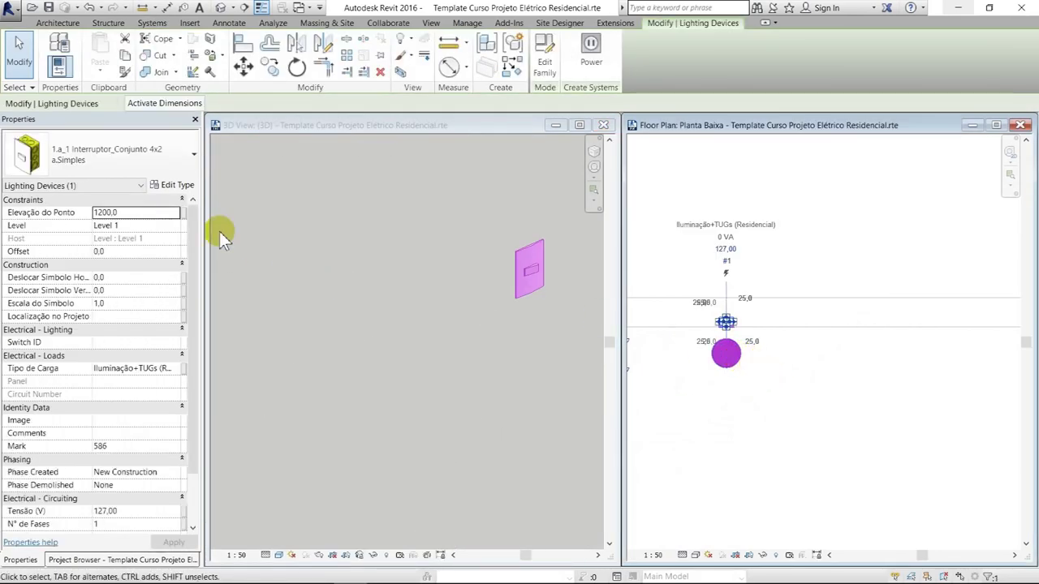
{"action": "left_click", "coordinate": [176, 185]}
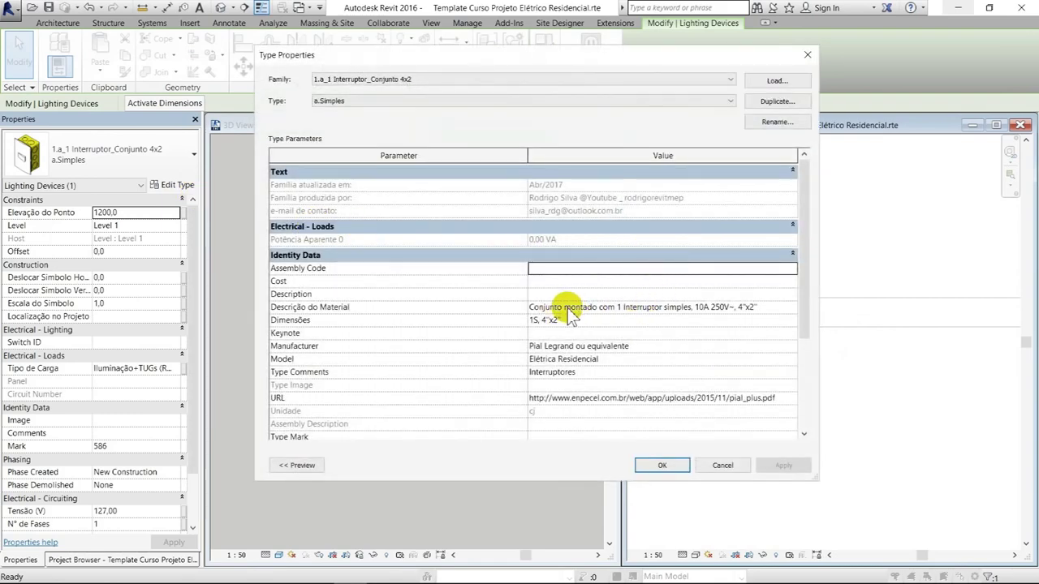
{"action": "key", "text": "Escape"}
{"action": "key", "text": "Escape"}
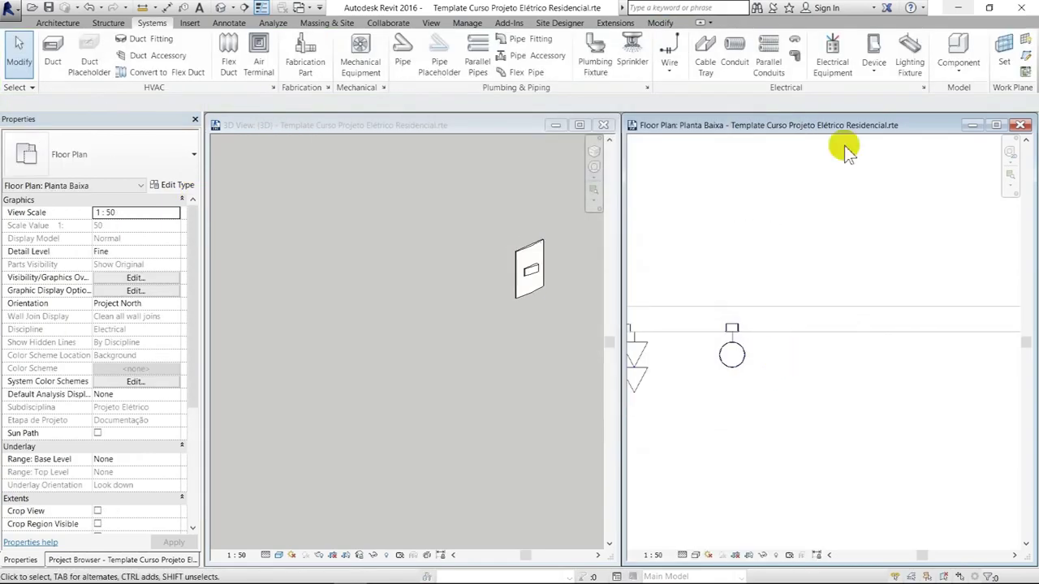
Place lighting switches on the wall, including an a. 2 Teclas Simples switch.
{"action": "left_click", "coordinate": [875, 50]}
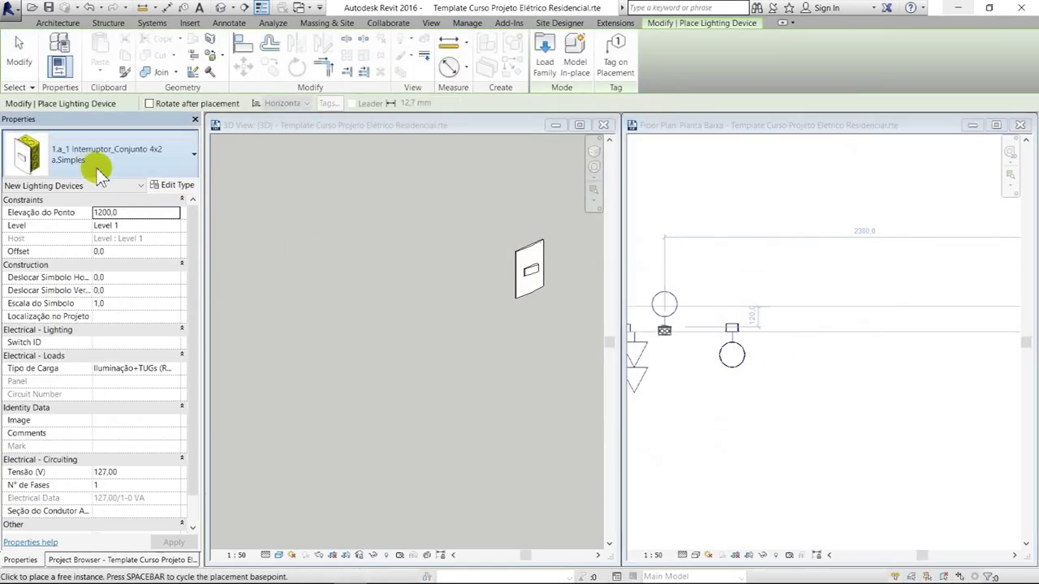
{"action": "left_click", "coordinate": [105, 154]}
{"action": "left_click", "coordinate": [70, 207]}
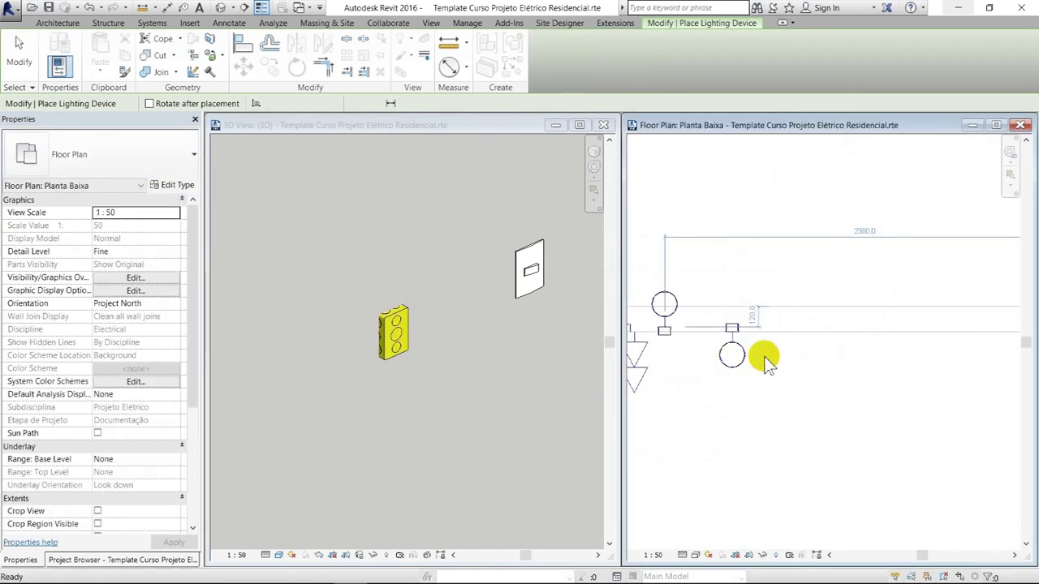
{"action": "left_click", "coordinate": [768, 331]}
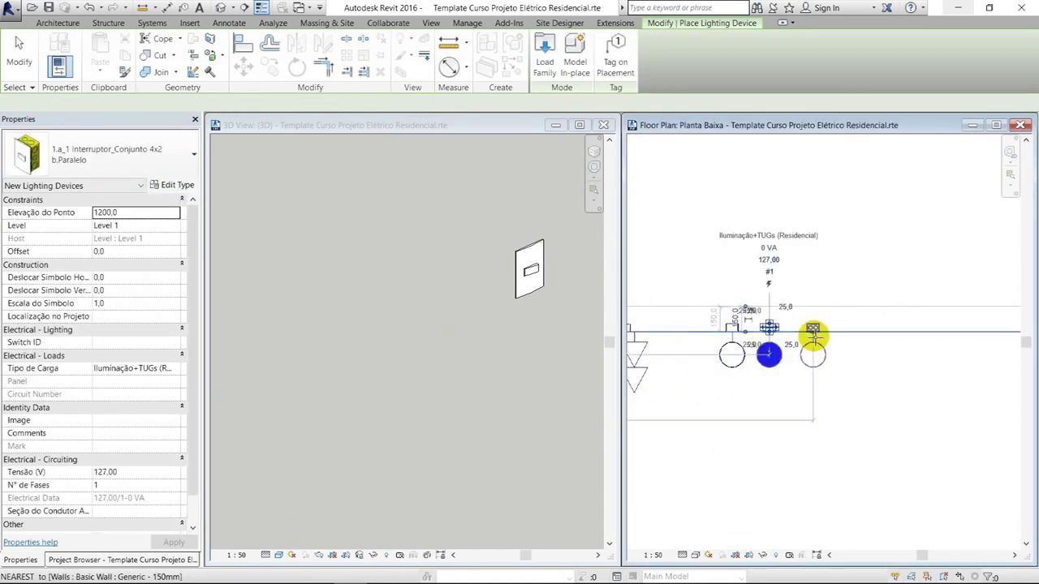
{"action": "left_click", "coordinate": [139, 155]}
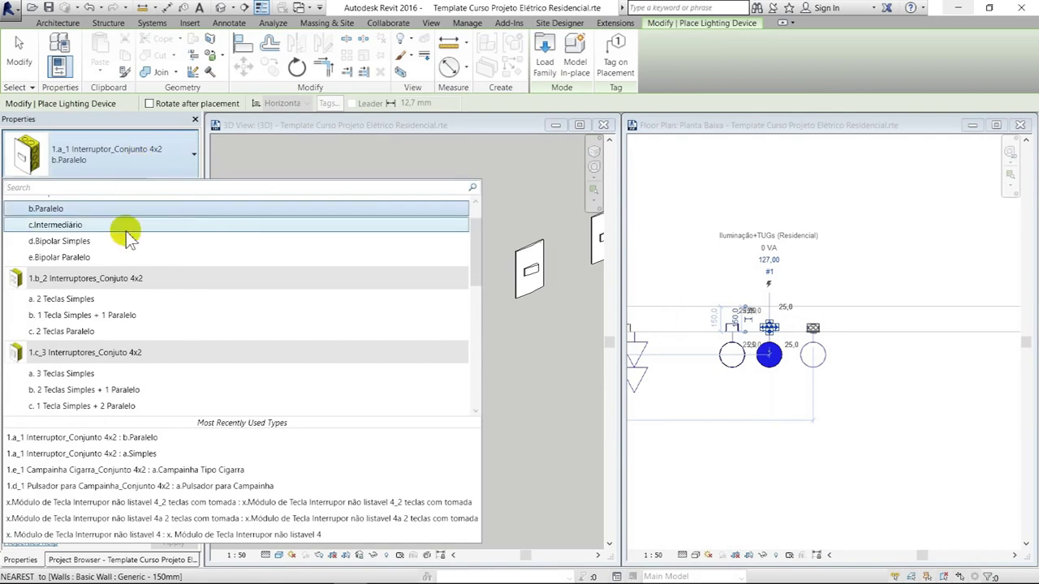
{"action": "left_click", "coordinate": [93, 297]}
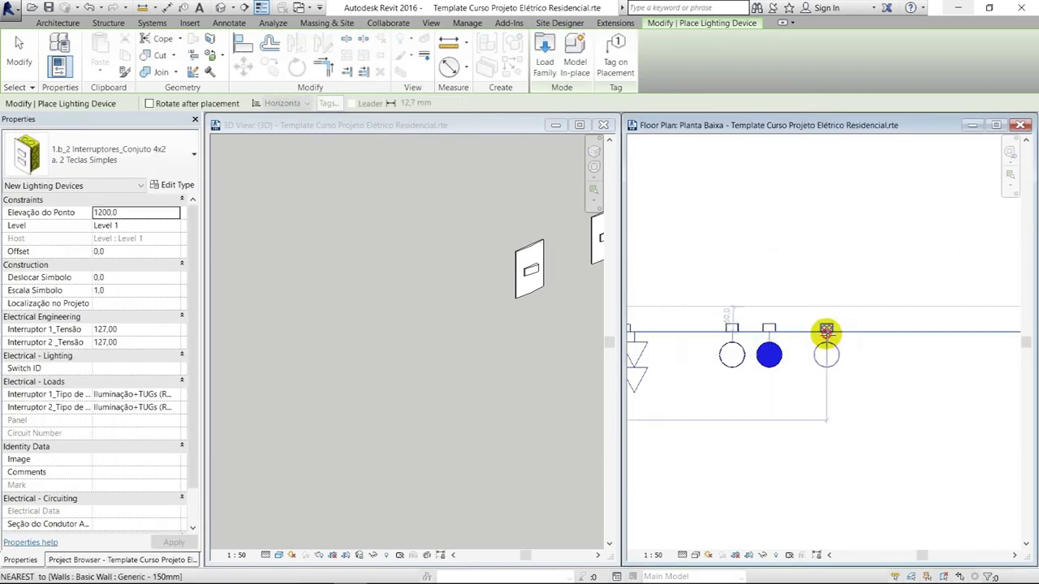
{"action": "left_click", "coordinate": [846, 349]}
{"action": "key", "text": "Escape"}
{"action": "key", "text": "Escape"}
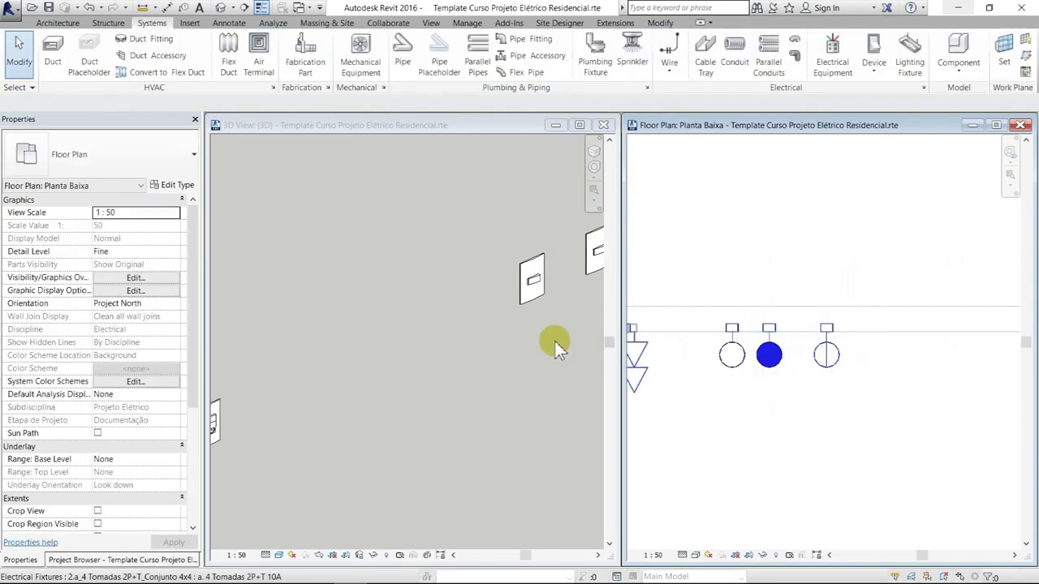
Inspect the new switch's upper and lower modules in 3D, then clear the selection.
{"action": "left_click", "coordinate": [555, 342]}
{"action": "scroll", "coordinate": [452, 354], "scroll_direction": "down", "scroll_amount": 3}
{"action": "scroll", "coordinate": [503, 312], "scroll_direction": "up", "scroll_amount": 2}
{"action": "scroll", "coordinate": [506, 304], "scroll_direction": "up", "scroll_amount": 3}
{"action": "scroll", "coordinate": [506, 304], "scroll_direction": "up", "scroll_amount": 2}
{"action": "left_click", "coordinate": [497, 307]}
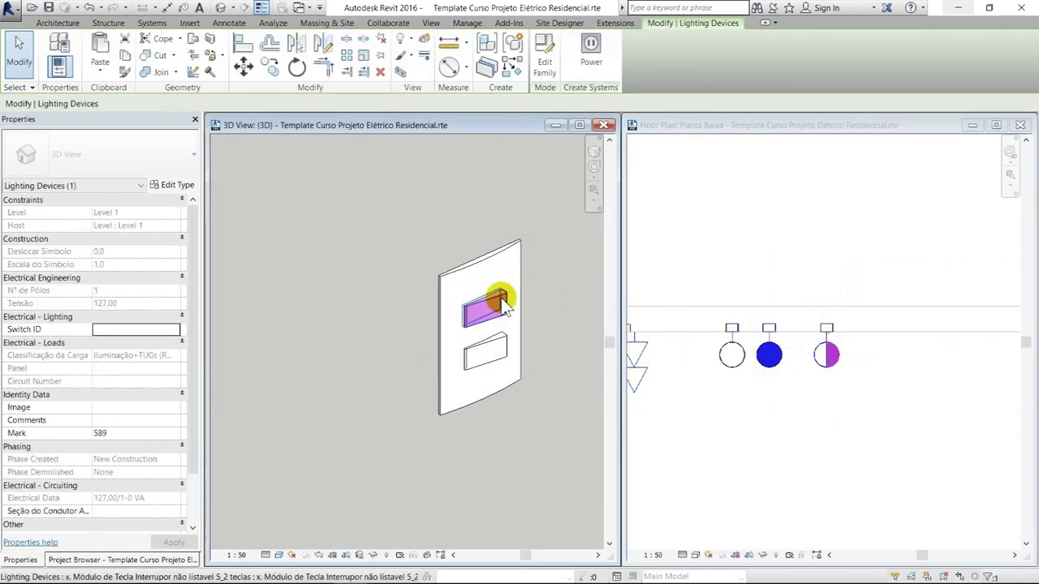
{"action": "left_click", "coordinate": [493, 352]}
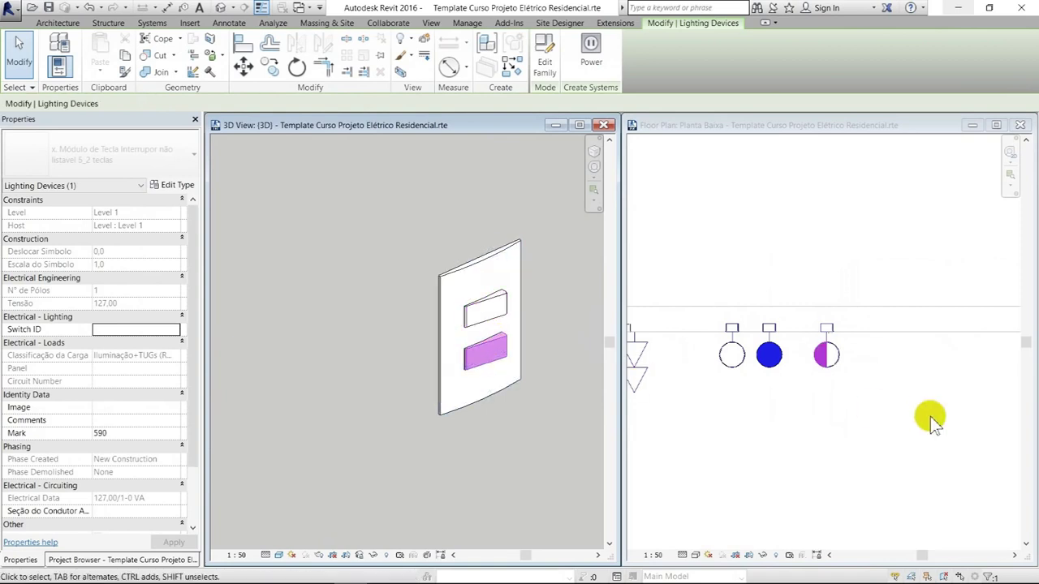
{"action": "left_click", "coordinate": [905, 398]}
{"action": "left_click", "coordinate": [888, 365]}
{"action": "scroll", "coordinate": [852, 369], "scroll_direction": "up", "scroll_amount": 1}
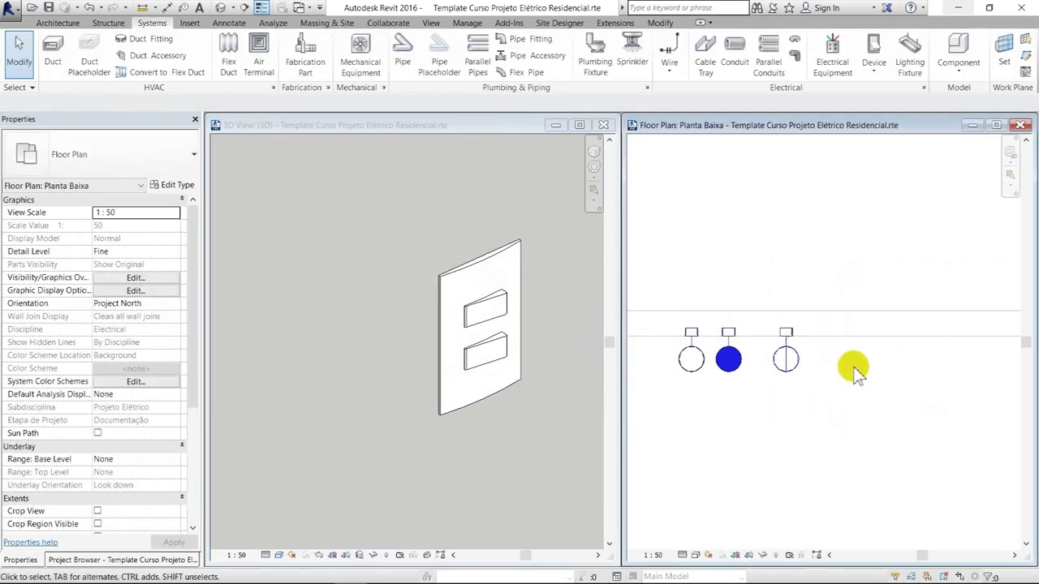
{"action": "scroll", "coordinate": [832, 316], "scroll_direction": "up", "scroll_amount": 1}
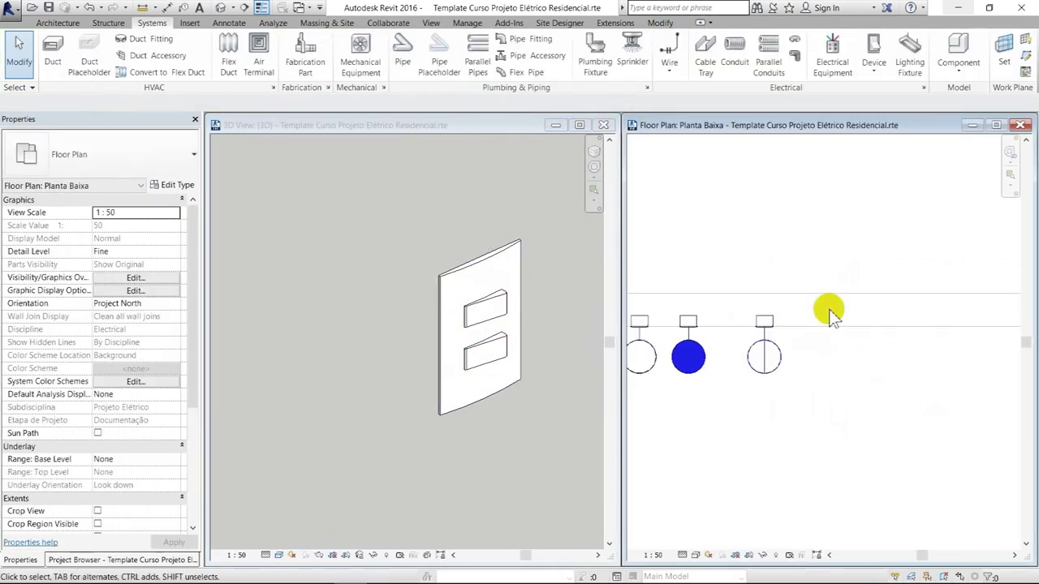
Place a 1 Tecla Simples + 1 Paralelo switch beside the existing switches.
{"action": "left_click", "coordinate": [876, 49]}
{"action": "left_click", "coordinate": [130, 152]}
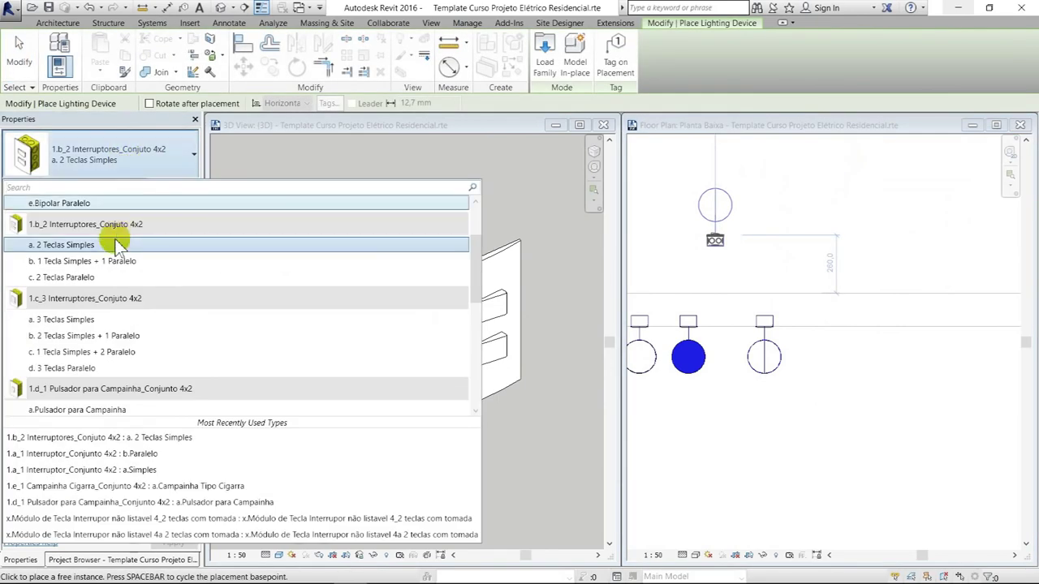
{"action": "left_click", "coordinate": [107, 261]}
{"action": "key", "text": "Escape"}
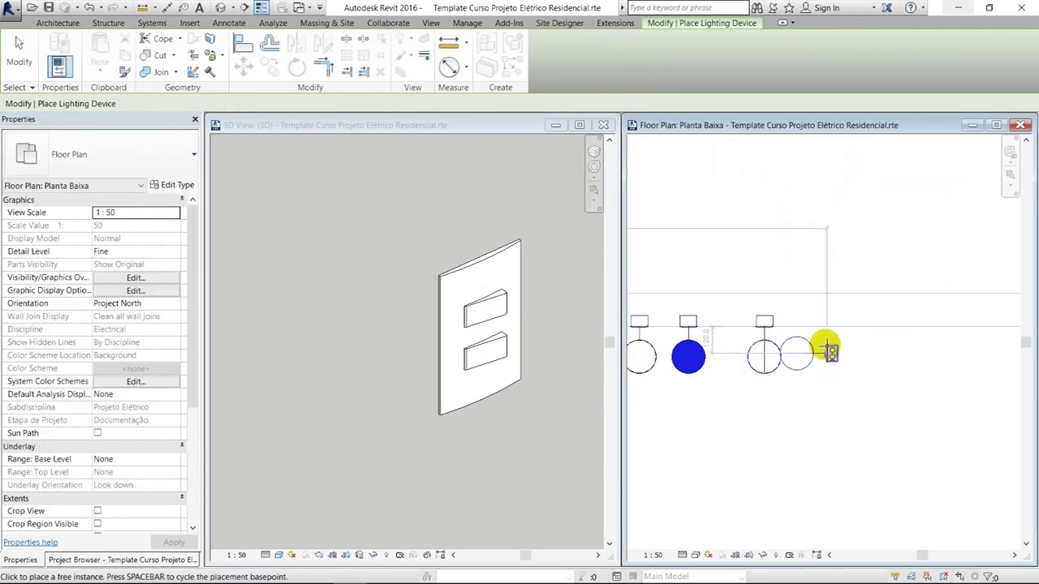
{"action": "left_click", "coordinate": [823, 332]}
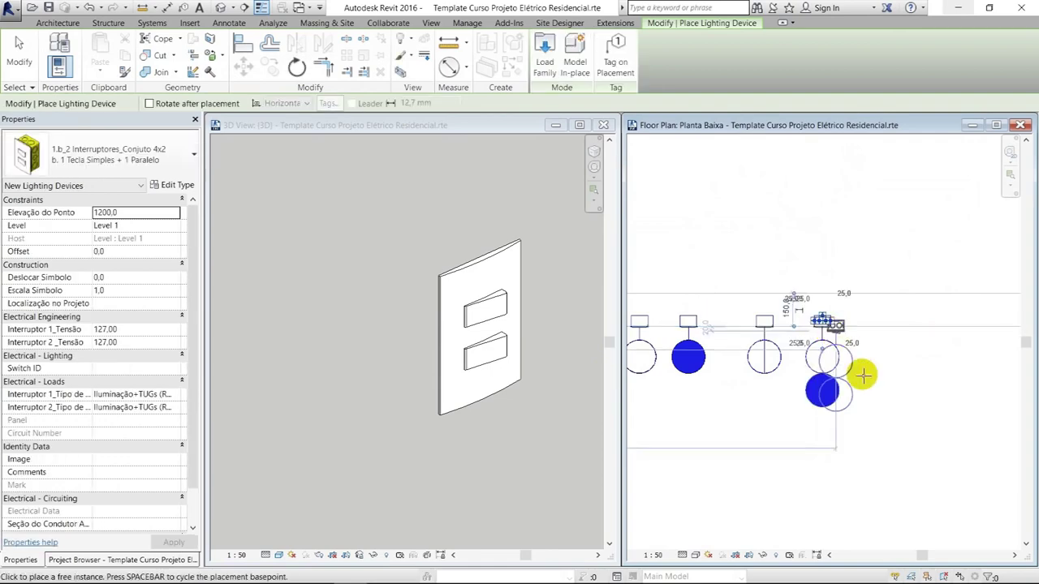
{"action": "key", "text": "Escape"}
{"action": "key", "text": "Escape"}
Place a 2 Teclas Paralelo switch on the wall.
{"action": "key", "text": "Return"}
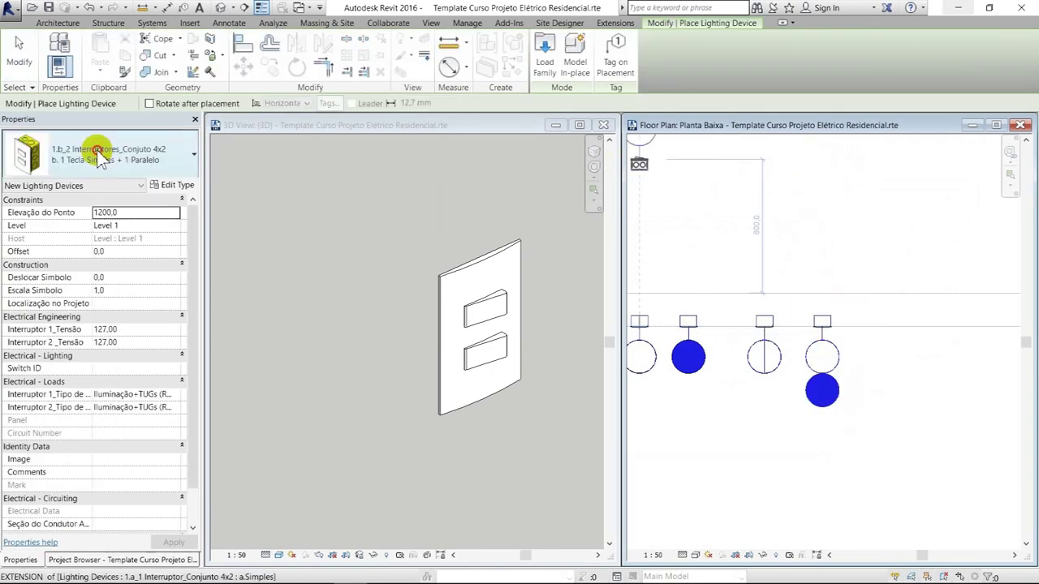
{"action": "left_click", "coordinate": [98, 158]}
{"action": "left_click", "coordinate": [167, 274]}
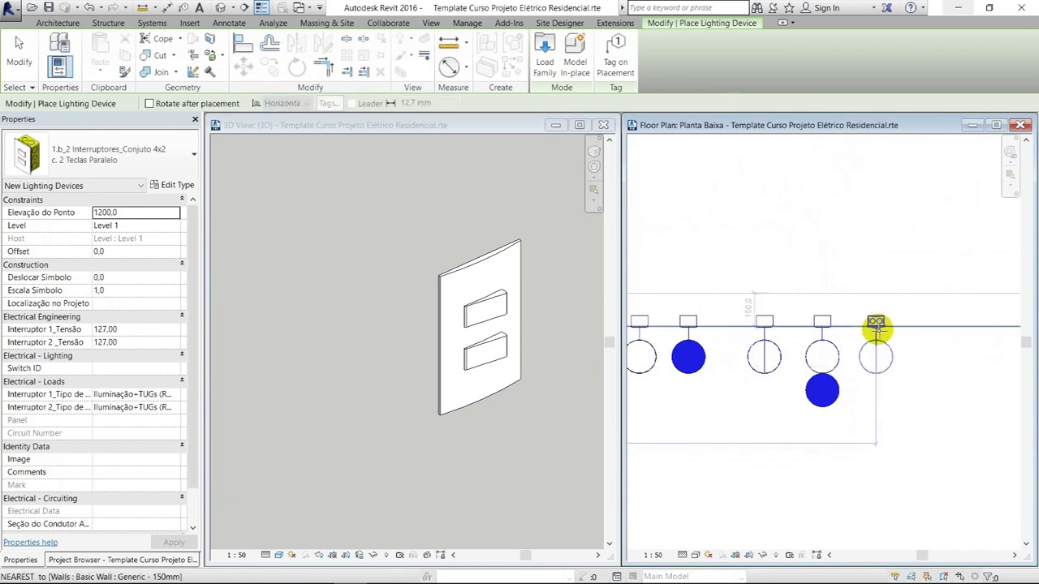
{"action": "left_click", "coordinate": [892, 345]}
{"action": "key", "text": "Escape"}
{"action": "key", "text": "Escape"}
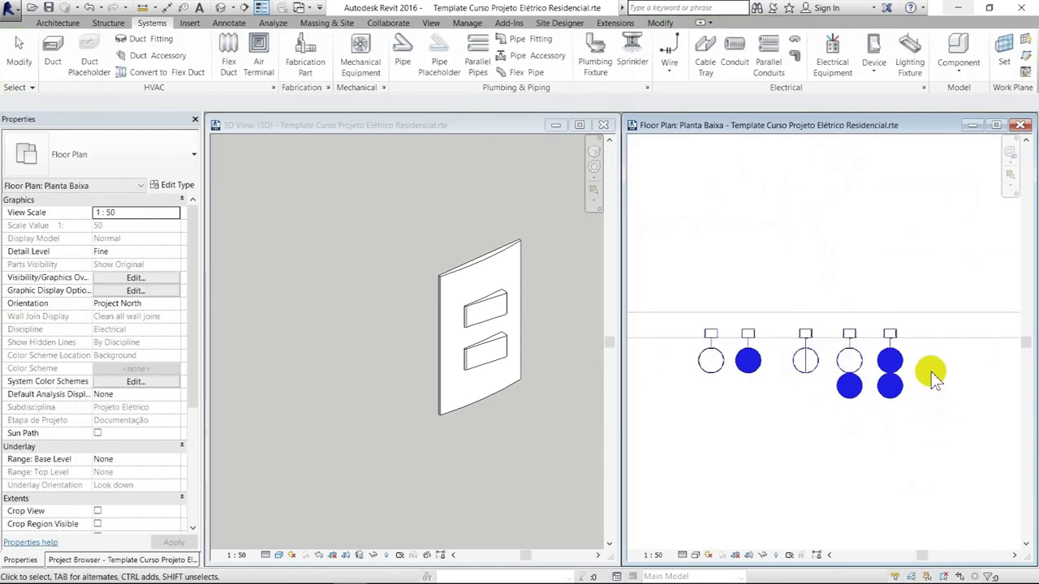
{"action": "scroll", "coordinate": [913, 380], "scroll_direction": "up", "scroll_amount": 2}
{"action": "left_click", "coordinate": [878, 50]}
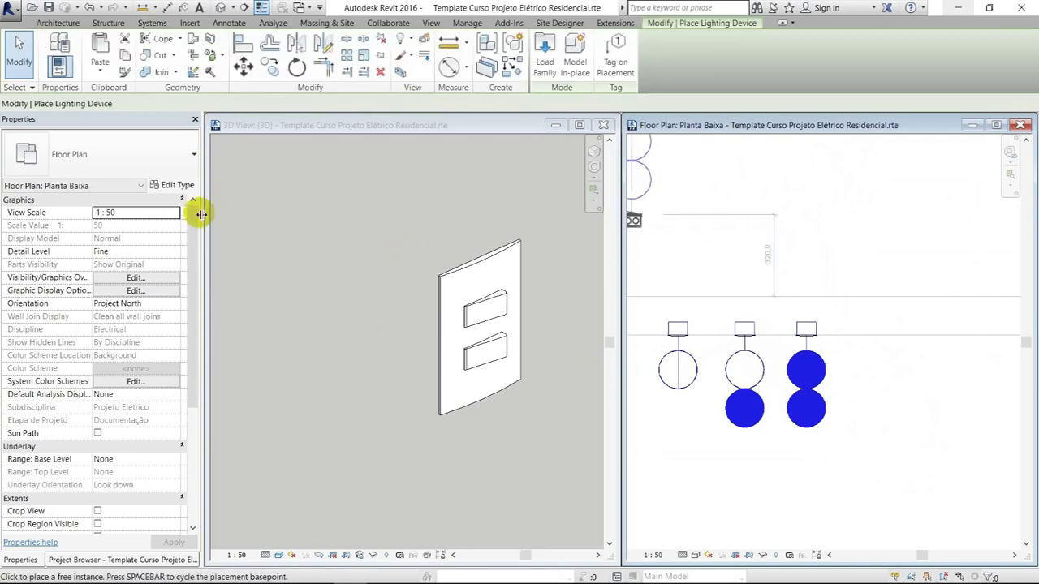
{"action": "left_click", "coordinate": [29, 150]}
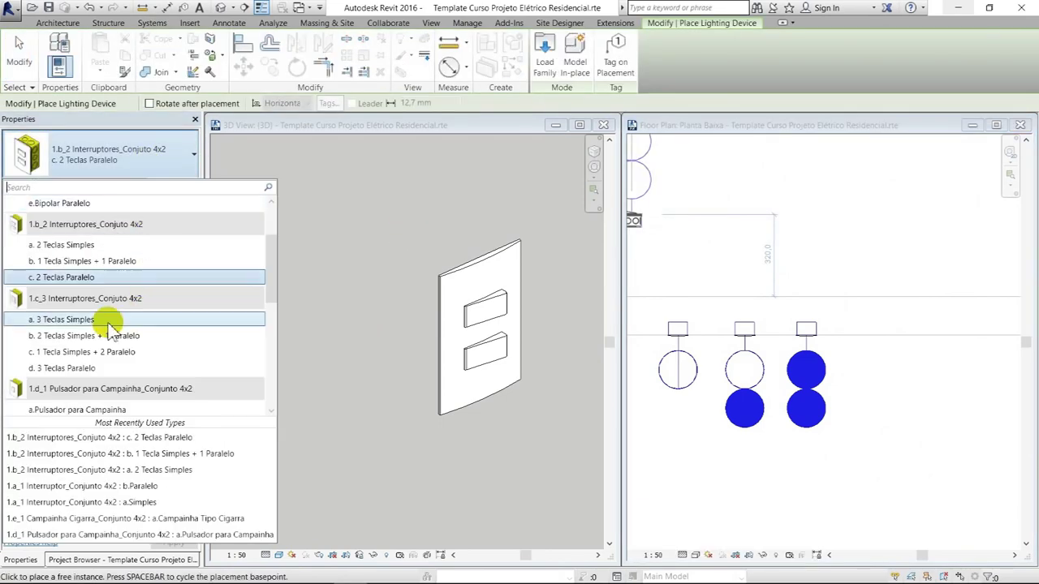
Place a 3 Teclas Simples switch on the wall after the two-key switches.
{"action": "left_click", "coordinate": [143, 320]}
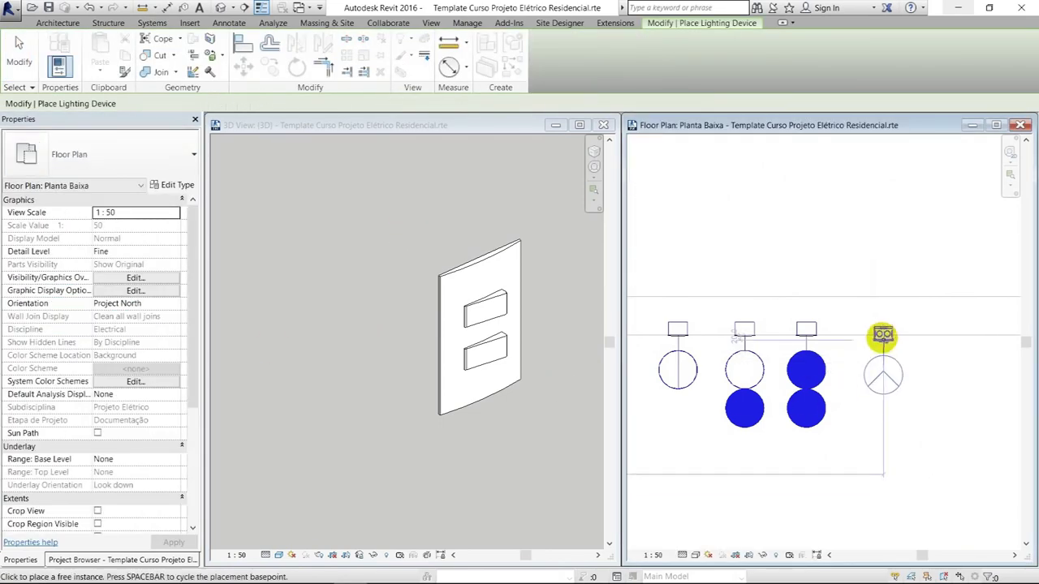
{"action": "left_click", "coordinate": [883, 335]}
{"action": "key", "text": "Escape"}
{"action": "key", "text": "Escape"}
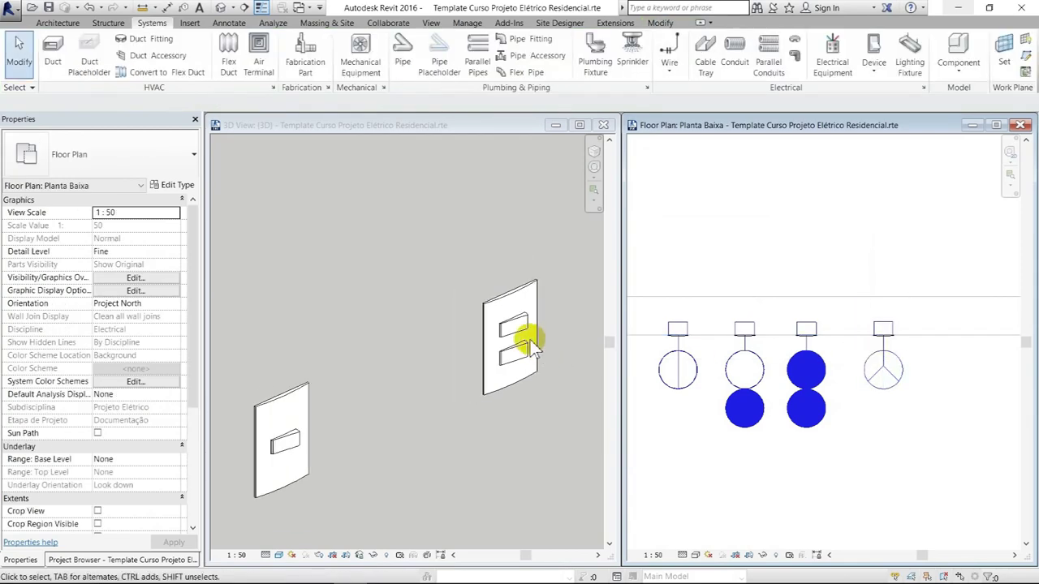
{"action": "scroll", "coordinate": [530, 340], "scroll_direction": "down", "scroll_amount": 3}
Orbit the 3D view and select each of the switch's three keys to check them.
{"action": "mouse_move", "coordinate": [482, 356]}
{"action": "middle_mouse_down", "text": "shift"}
{"action": "mouse_move", "coordinate": [546, 367]}
{"action": "mouse_move", "coordinate": [487, 386]}
{"action": "middle_mouse_up", "text": "shift"}
{"action": "scroll", "coordinate": [487, 386], "scroll_direction": "up", "scroll_amount": 2}
{"action": "scroll", "coordinate": [482, 364], "scroll_direction": "up", "scroll_amount": 4}
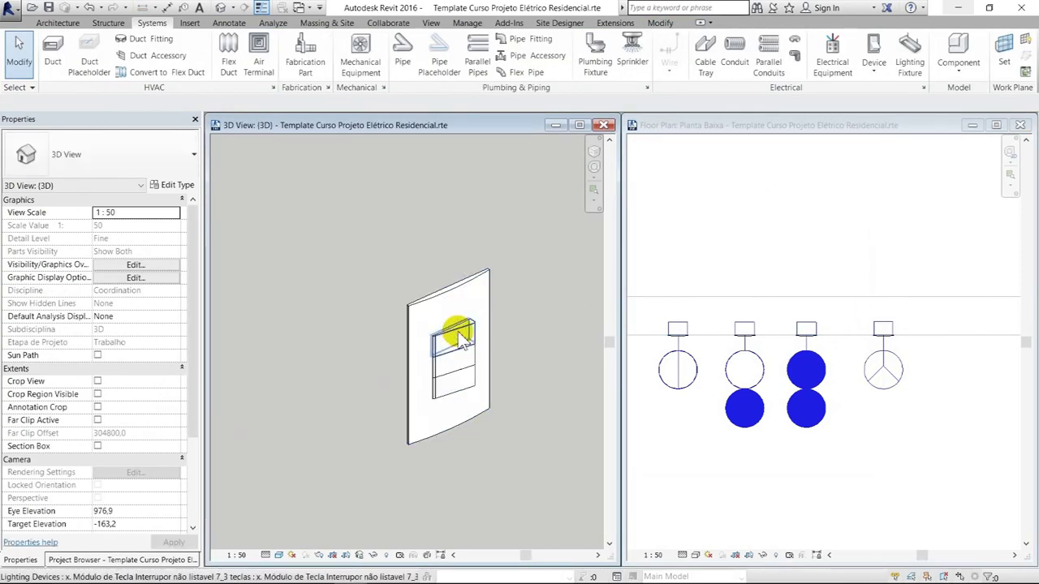
{"action": "left_click", "coordinate": [461, 340]}
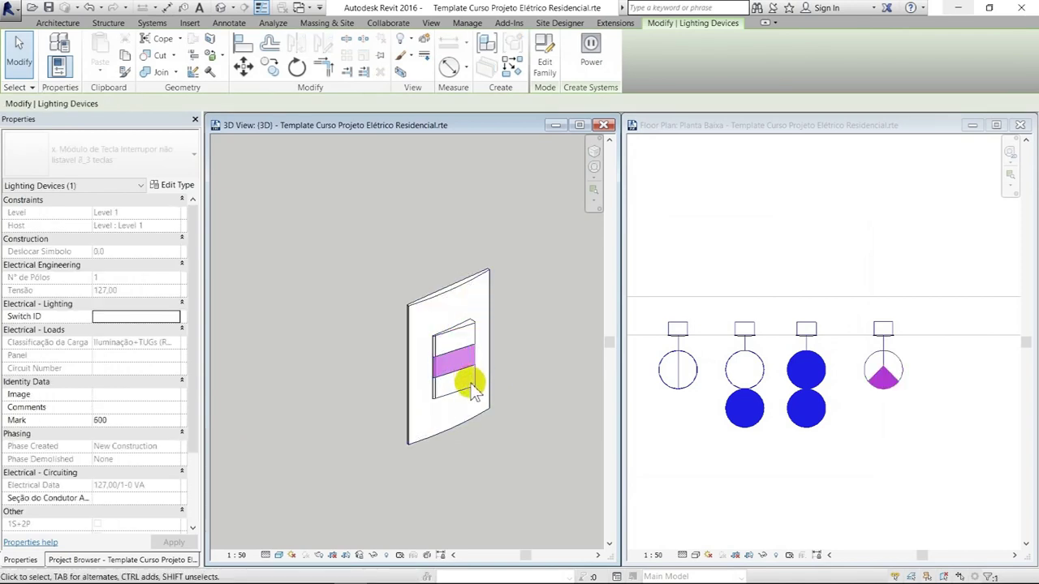
{"action": "left_click", "coordinate": [981, 417]}
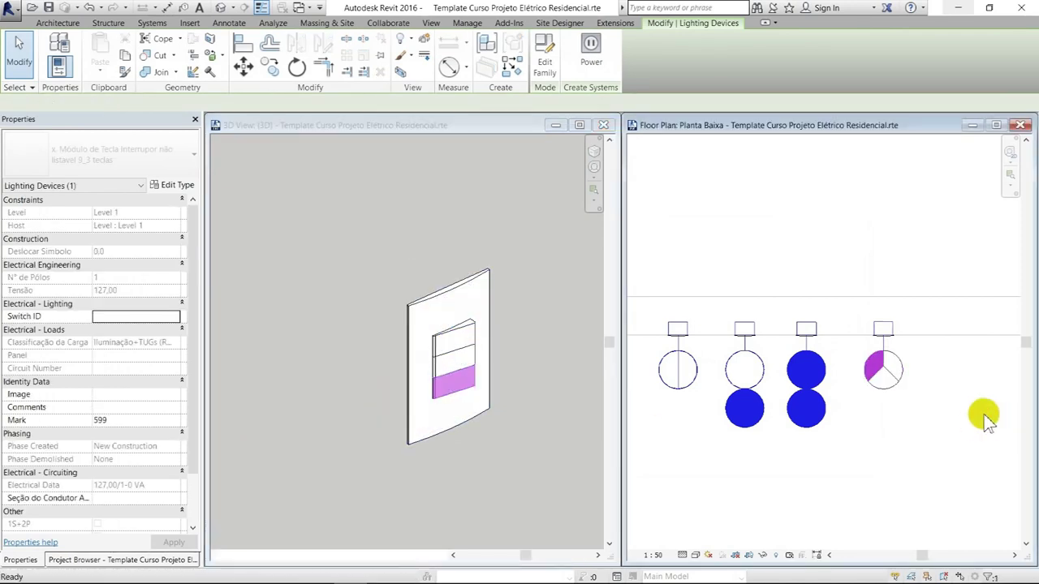
{"action": "left_click", "coordinate": [897, 364]}
{"action": "left_click", "coordinate": [899, 365]}
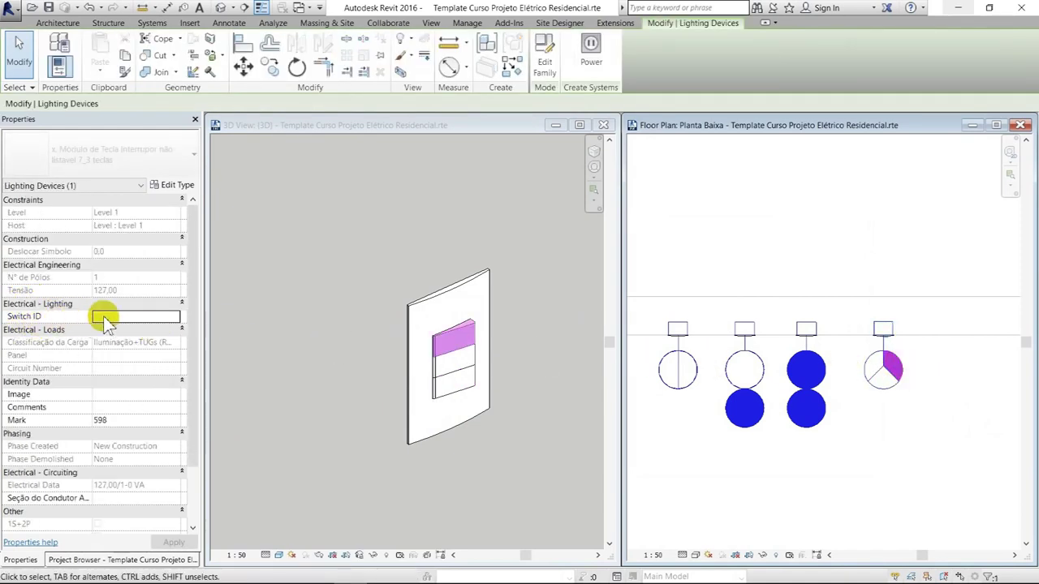
{"action": "left_click", "coordinate": [936, 414]}
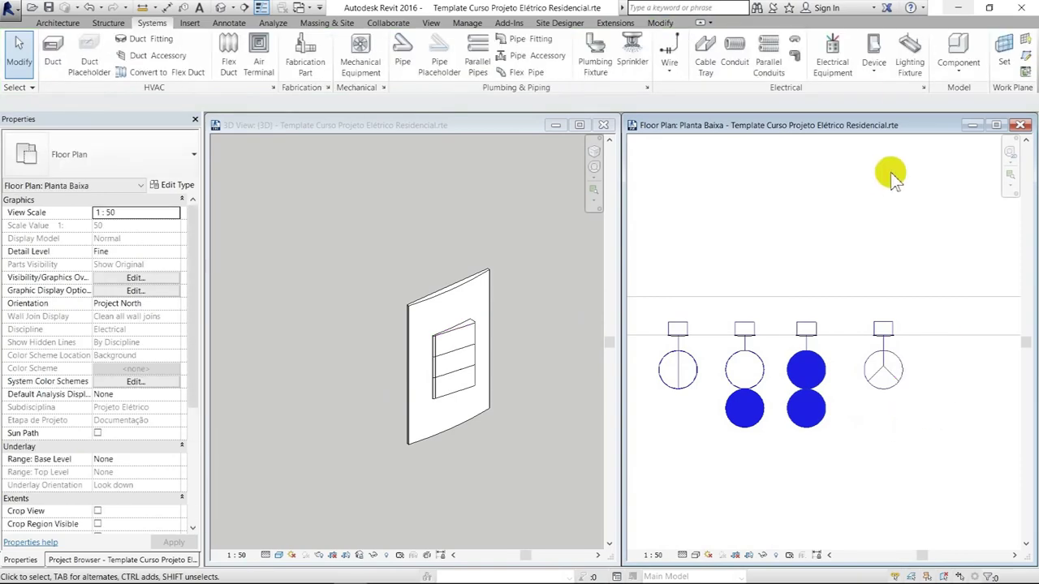
{"action": "left_click", "coordinate": [882, 66]}
{"action": "left_click", "coordinate": [895, 202]}
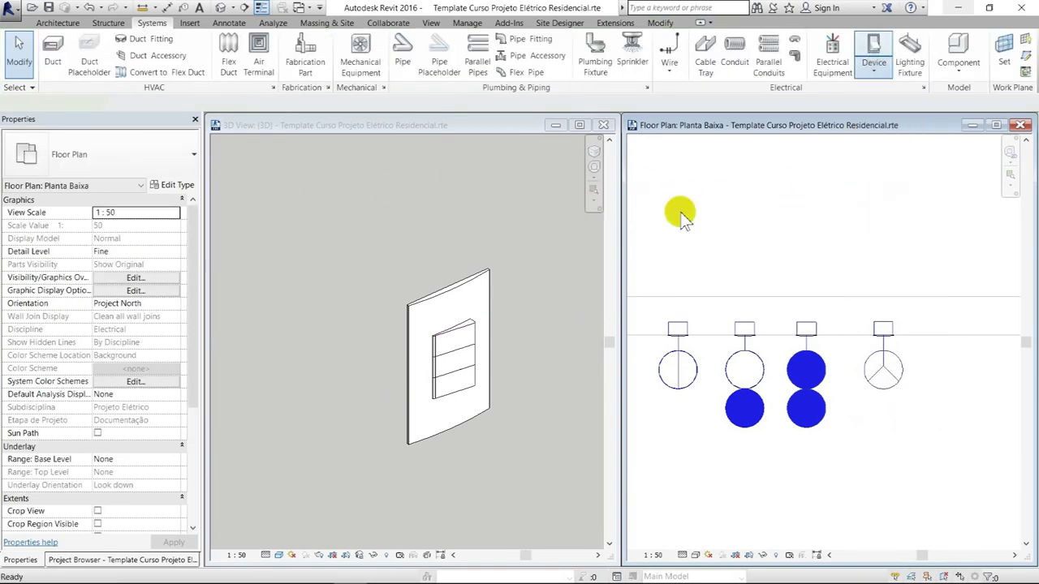
Place a Pulsador para Campainha doorbell push-button on the wall.
{"action": "left_click", "coordinate": [114, 154]}
{"action": "scroll", "coordinate": [130, 278], "scroll_direction": "down", "scroll_amount": 2}
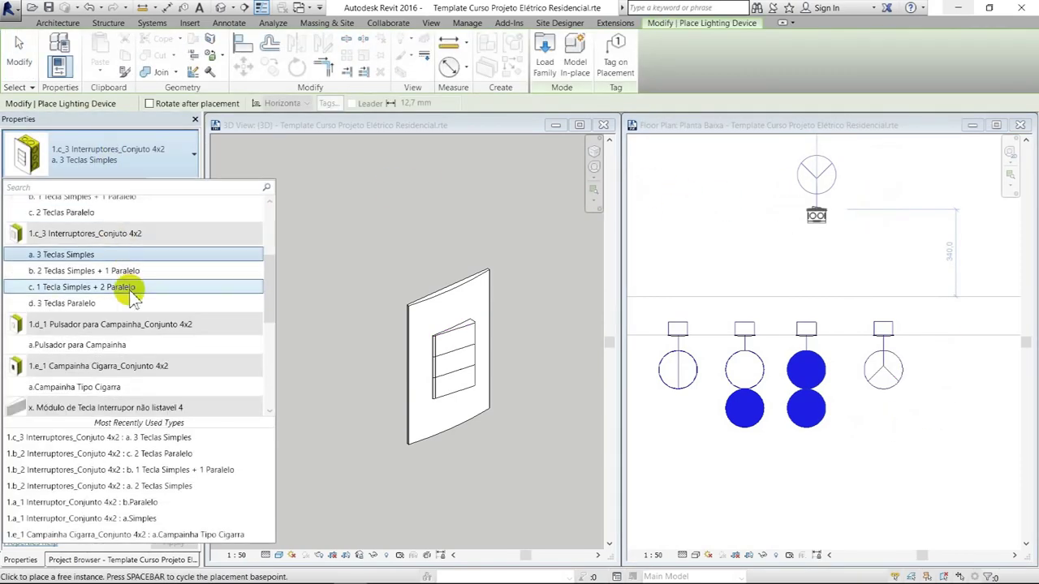
{"action": "scroll", "coordinate": [133, 290], "scroll_direction": "down", "scroll_amount": 1}
{"action": "left_click", "coordinate": [110, 314]}
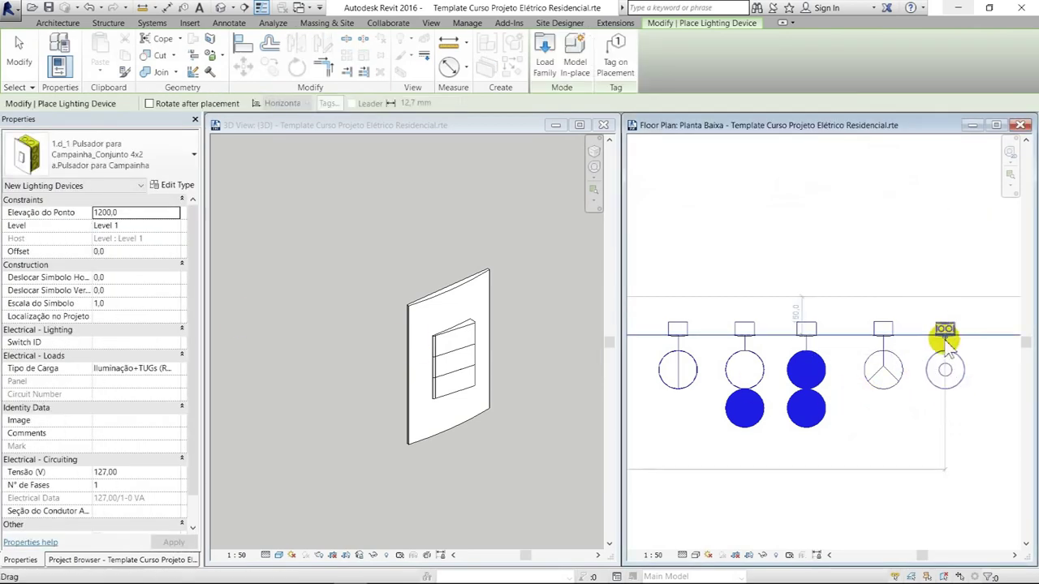
{"action": "left_click", "coordinate": [944, 341]}
{"action": "scroll", "coordinate": [893, 343], "scroll_direction": "down", "scroll_amount": 3}
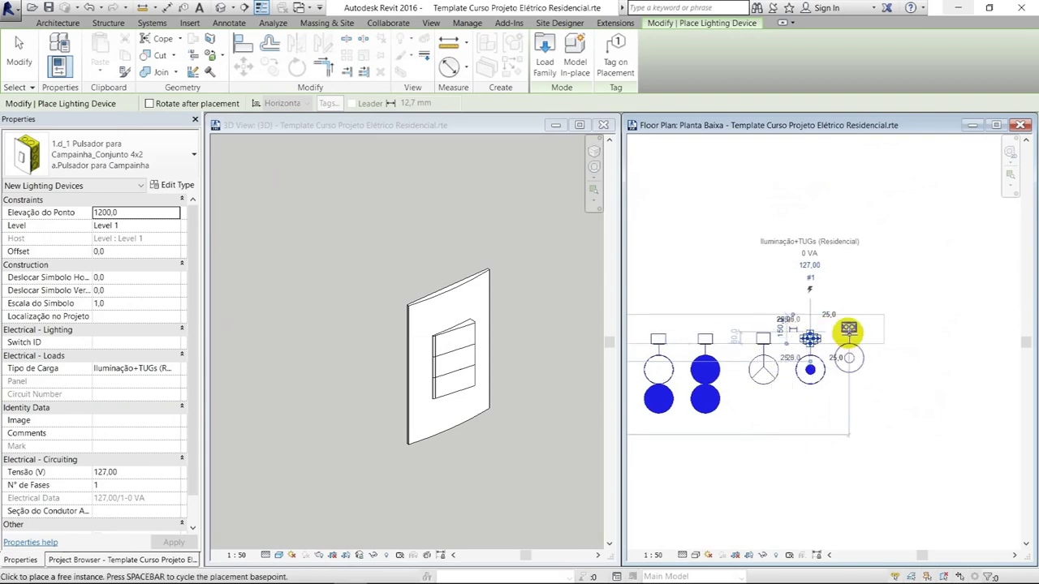
{"action": "key", "text": "Escape"}
{"action": "middle_click_drag", "start_coordinate": [498, 319], "coordinate": [422, 381]}
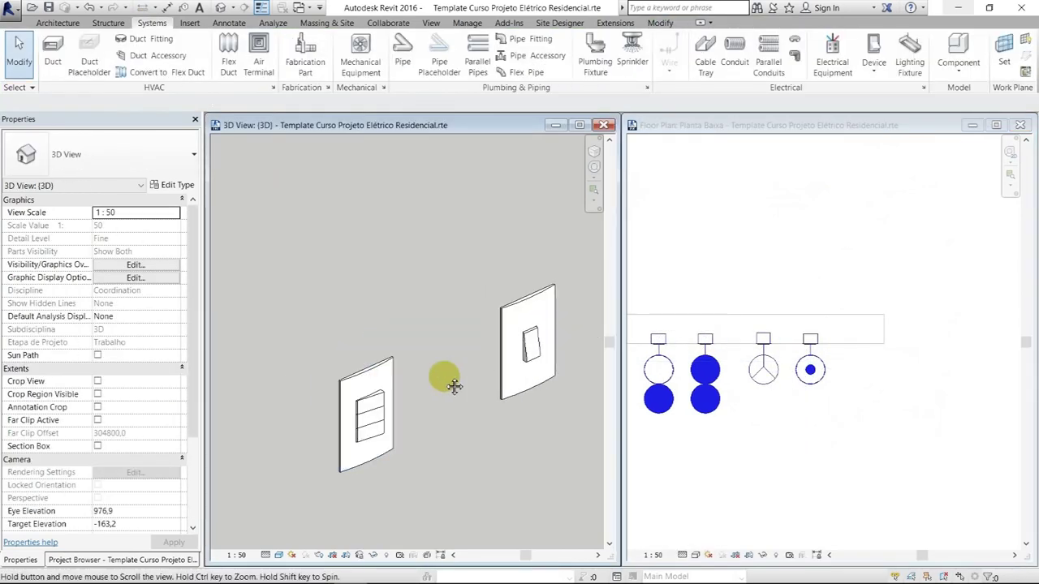
Place a Campainha Tipo Cigarra buzzer on the wall at 2200,0.
{"action": "left_click", "coordinate": [873, 53]}
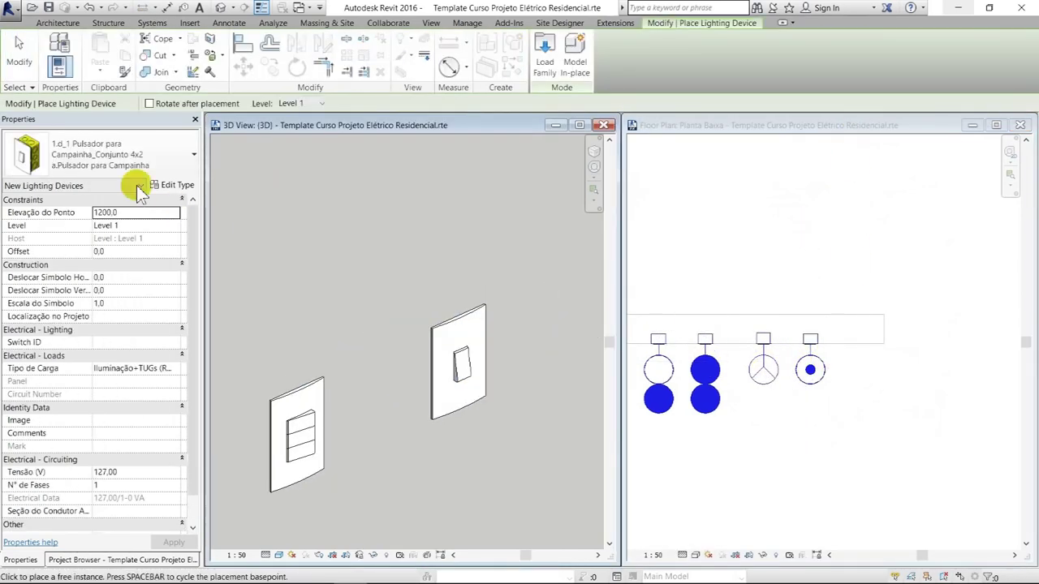
{"action": "left_click", "coordinate": [116, 156]}
{"action": "left_click", "coordinate": [110, 279]}
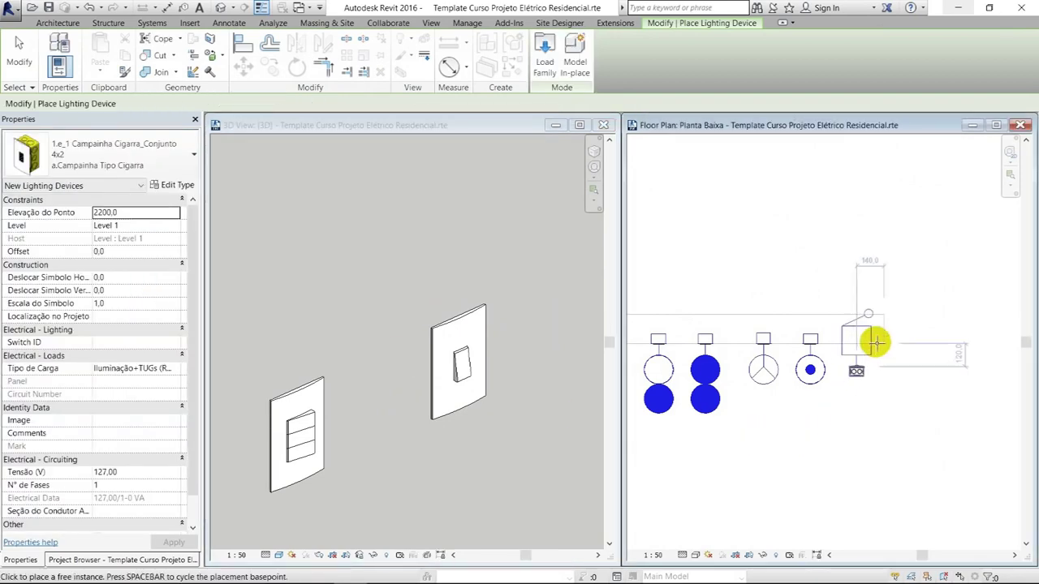
{"action": "scroll", "coordinate": [858, 349], "scroll_direction": "up", "scroll_amount": 2}
{"action": "left_click", "coordinate": [858, 343]}
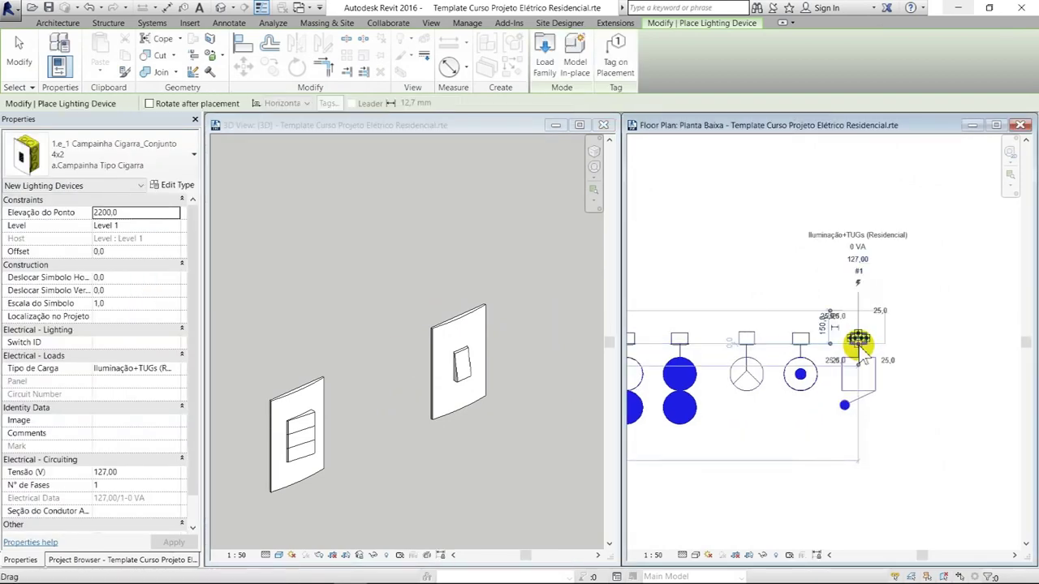
{"action": "key", "text": "Escape"}
{"action": "key", "text": "Escape"}
{"action": "scroll", "coordinate": [498, 307], "scroll_direction": "down", "scroll_amount": 3}
{"action": "scroll", "coordinate": [487, 329], "scroll_direction": "down", "scroll_amount": 2}
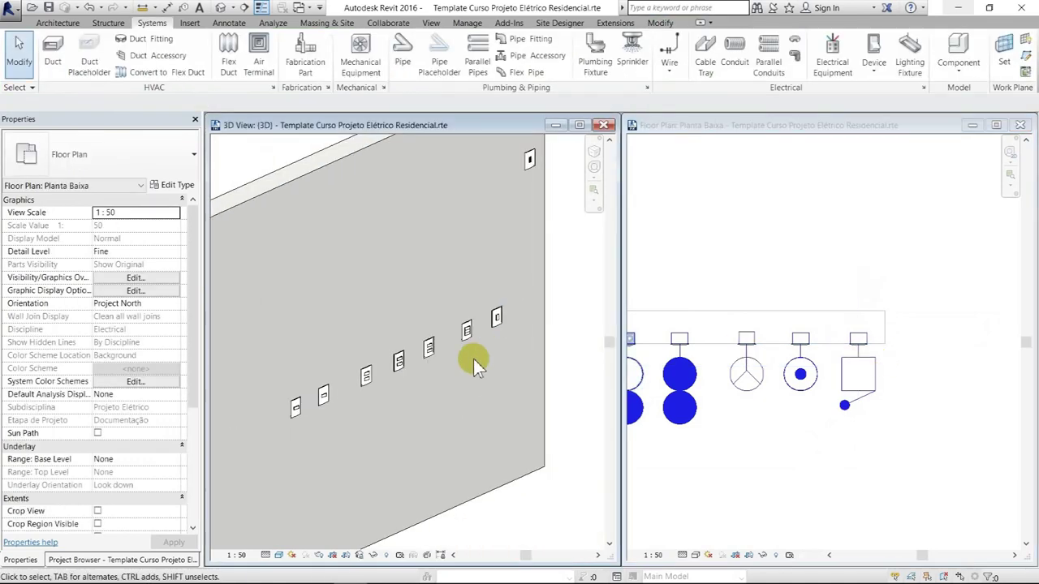
Window-select all the devices along the wall in the floor plan.
{"action": "left_click", "coordinate": [551, 167]}
{"action": "scroll", "coordinate": [552, 167], "scroll_direction": "up", "scroll_amount": 5}
{"action": "scroll", "coordinate": [544, 270], "scroll_direction": "down", "scroll_amount": 3}
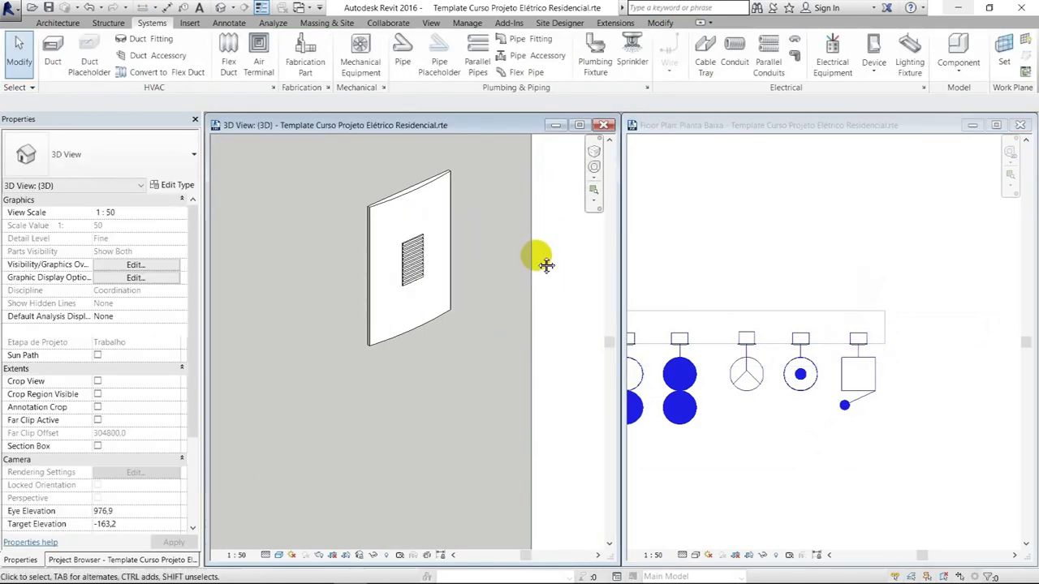
{"action": "scroll", "coordinate": [546, 262], "scroll_direction": "down", "scroll_amount": 3}
{"action": "left_click", "coordinate": [807, 235]}
{"action": "scroll", "coordinate": [812, 240], "scroll_direction": "down", "scroll_amount": 3}
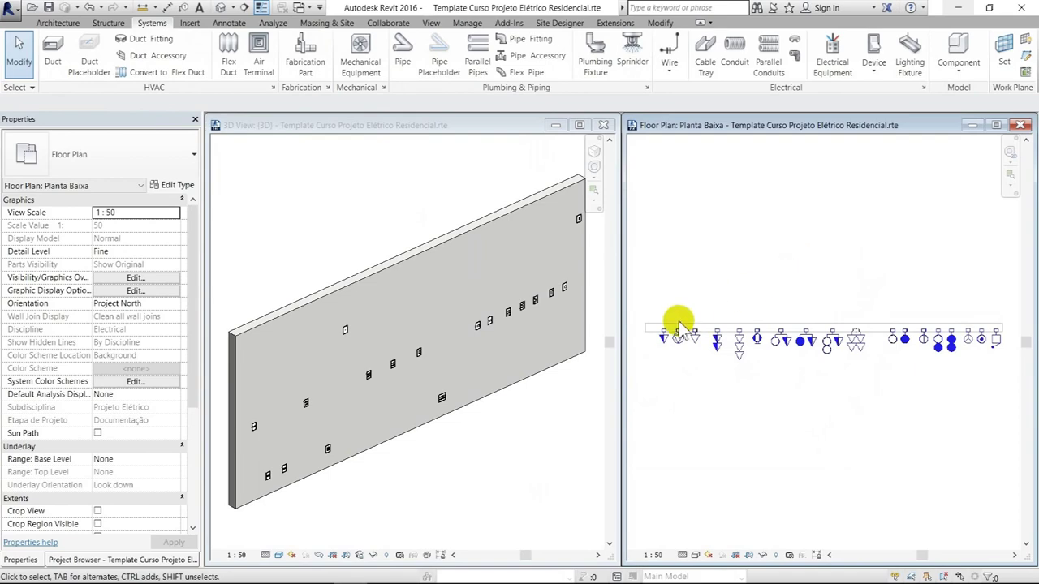
{"action": "left_click_drag", "start_coordinate": [1004, 379], "coordinate": [1002, 373]}
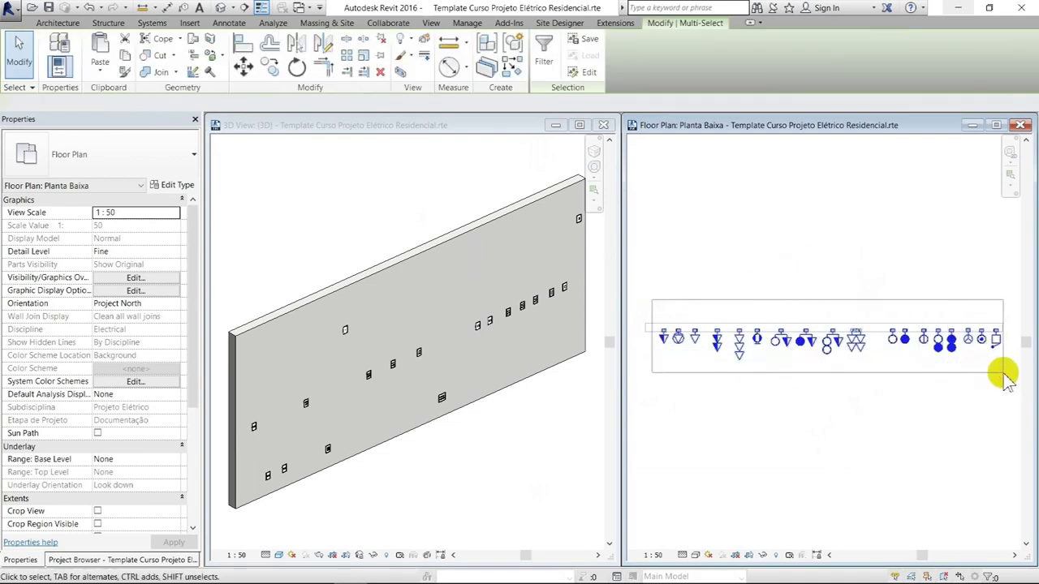
Delete the wall devices and place a rotated Quadro de Distribuição Slim 48 panel on the wall.
{"action": "key", "text": "Delete"}
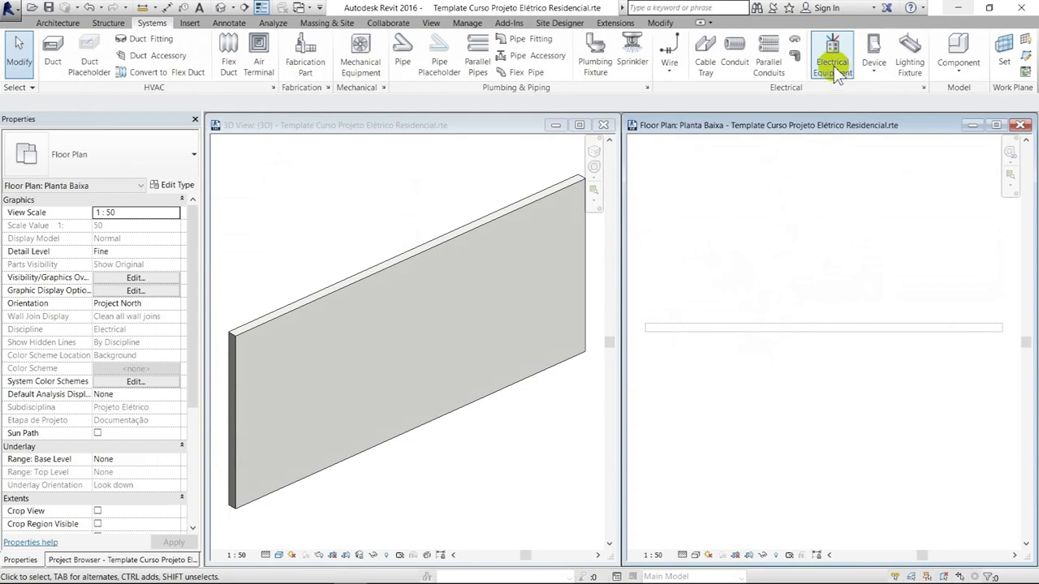
{"action": "left_click", "coordinate": [836, 68]}
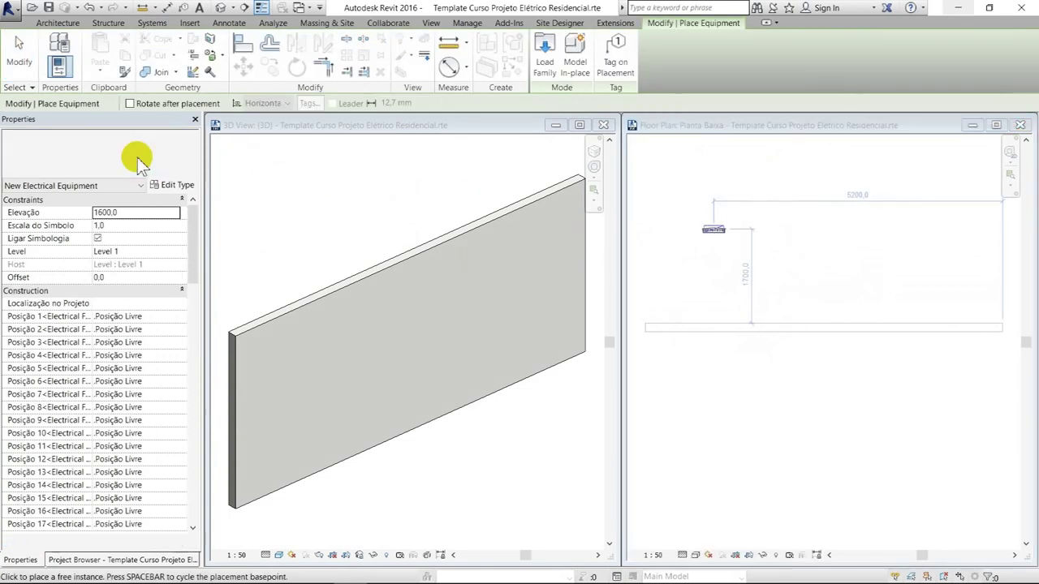
{"action": "left_click", "coordinate": [139, 154]}
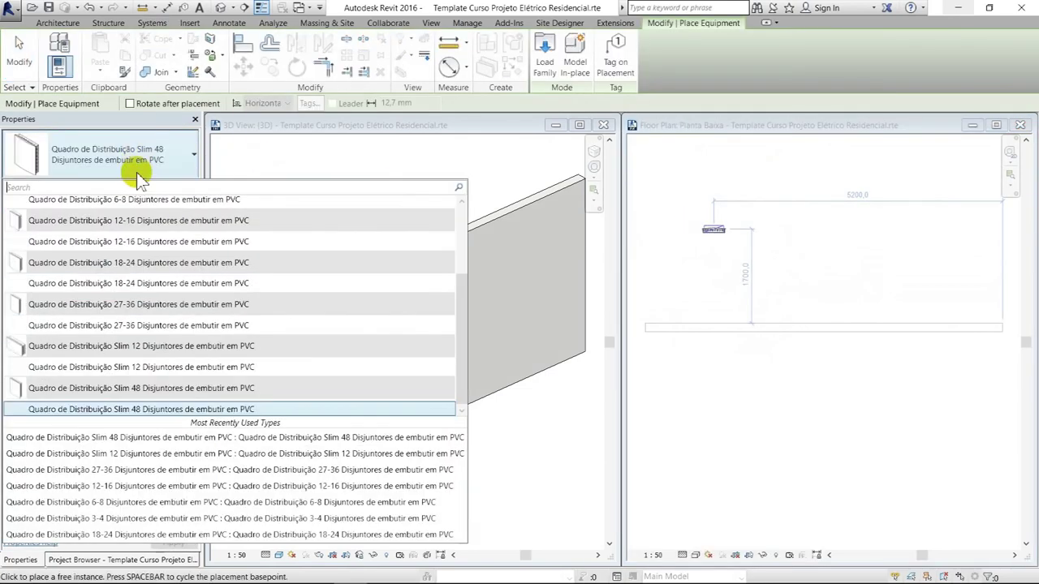
{"action": "left_click", "coordinate": [739, 328]}
{"action": "scroll", "coordinate": [742, 327], "scroll_direction": "up", "scroll_amount": 2}
{"action": "scroll", "coordinate": [743, 325], "scroll_direction": "up", "scroll_amount": 2}
{"action": "key", "text": "space"}
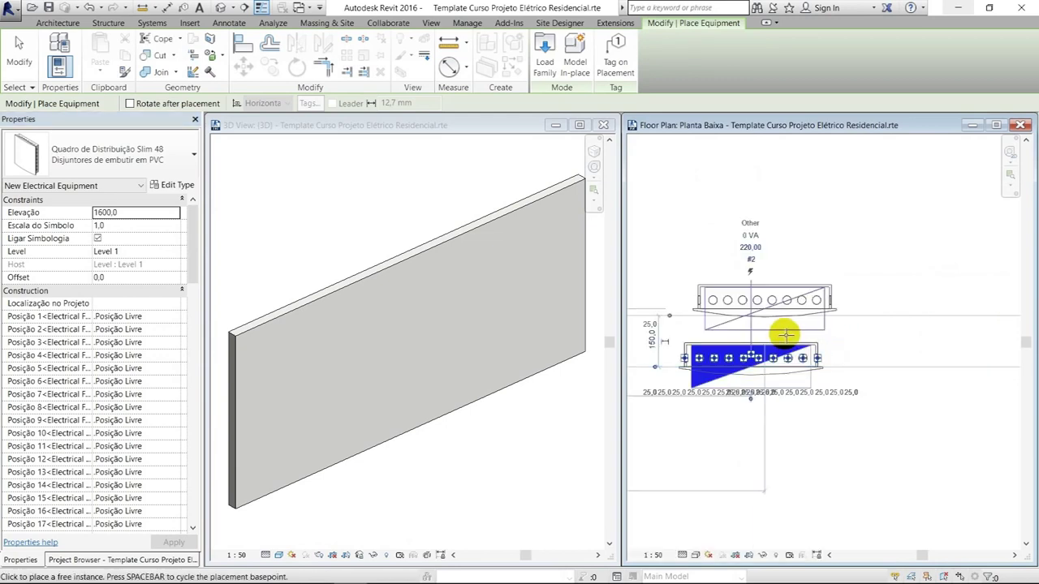
{"action": "left_click", "coordinate": [779, 381]}
{"action": "key", "text": "Escape"}
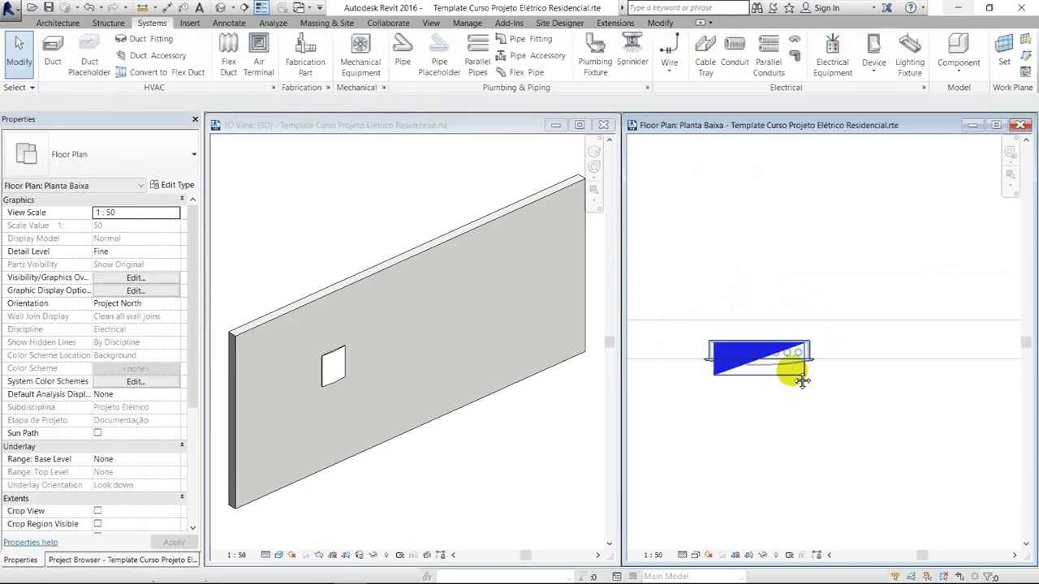
{"action": "left_click", "coordinate": [799, 381]}
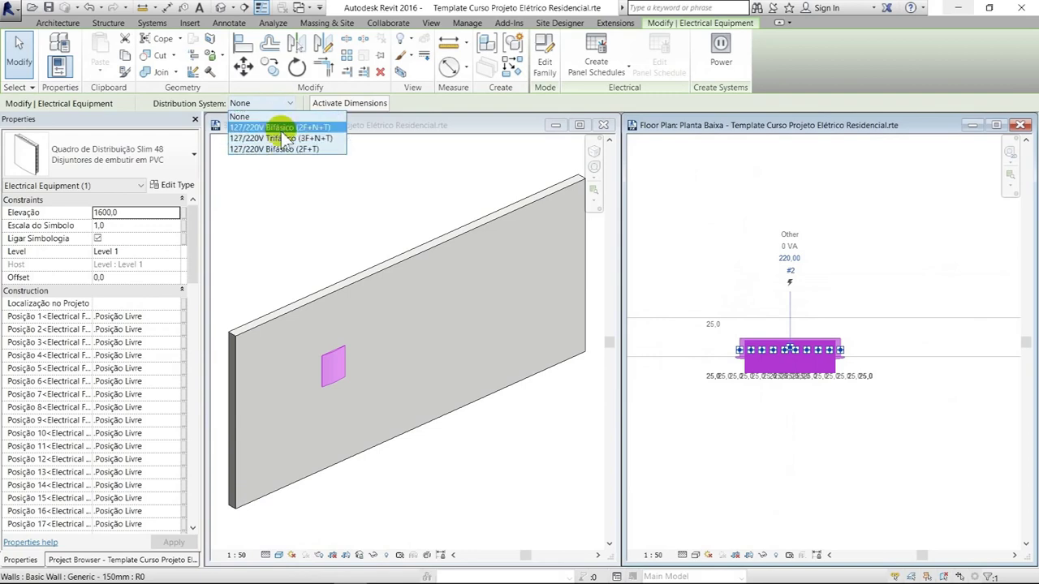
Set the panel's Nº de Fases to 1 and Tensão to 220 V.
{"action": "left_click_drag", "start_coordinate": [198, 255], "coordinate": [170, 471]}
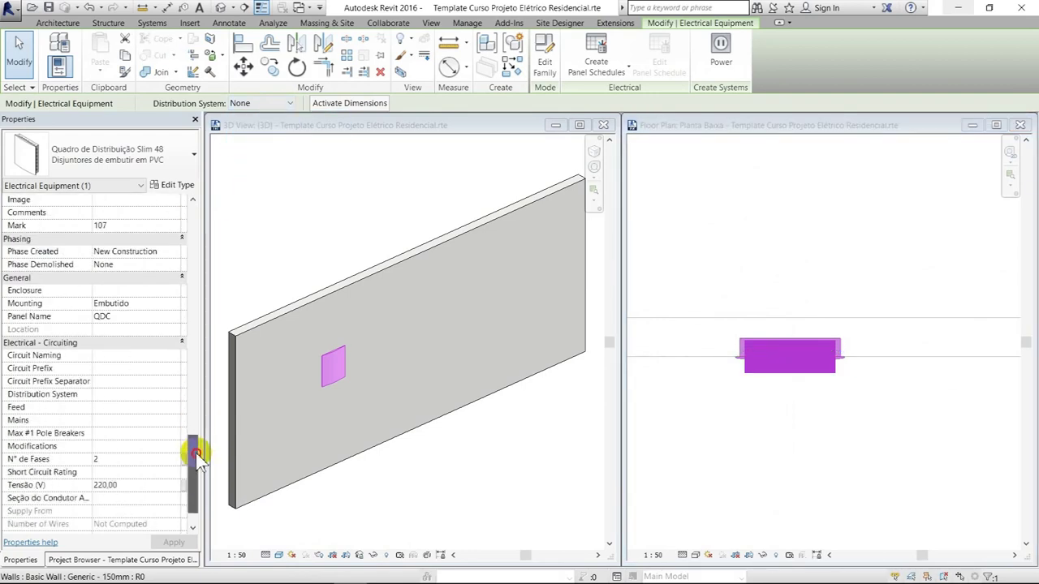
{"action": "left_click", "coordinate": [143, 446]}
{"action": "type", "text": "380"}
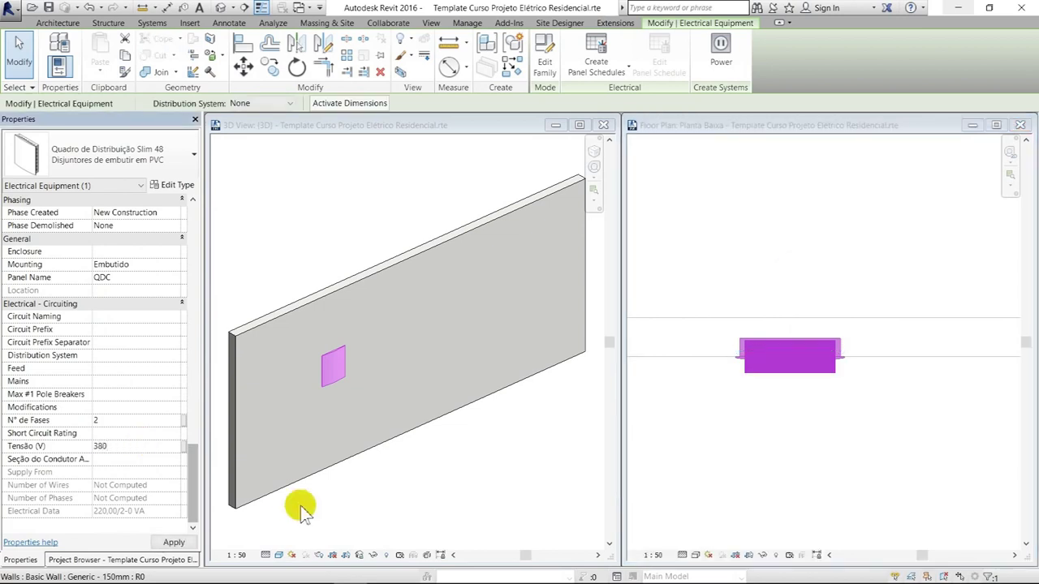
{"action": "left_click", "coordinate": [267, 103]}
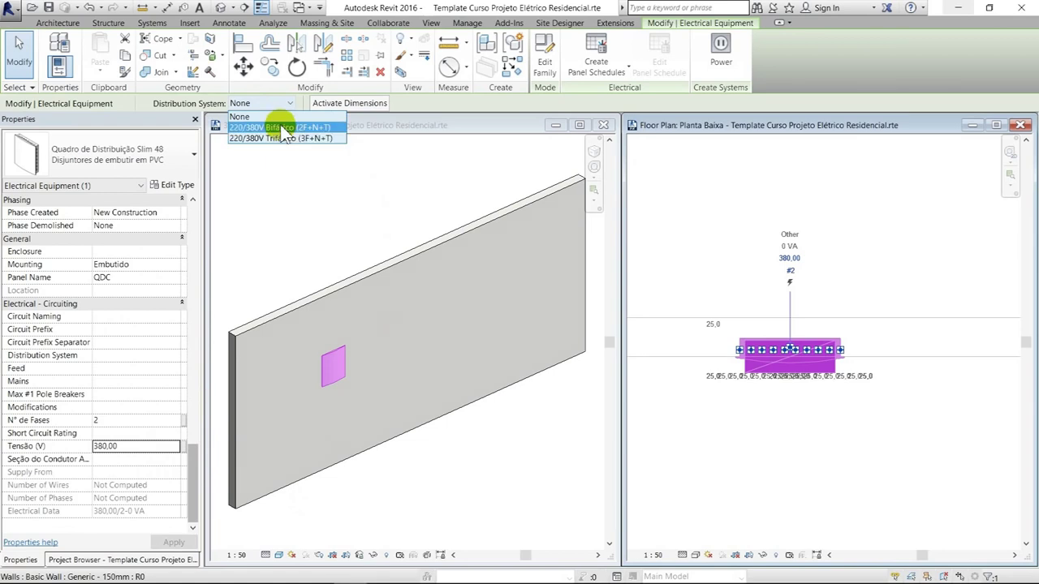
{"action": "left_click", "coordinate": [114, 423]}
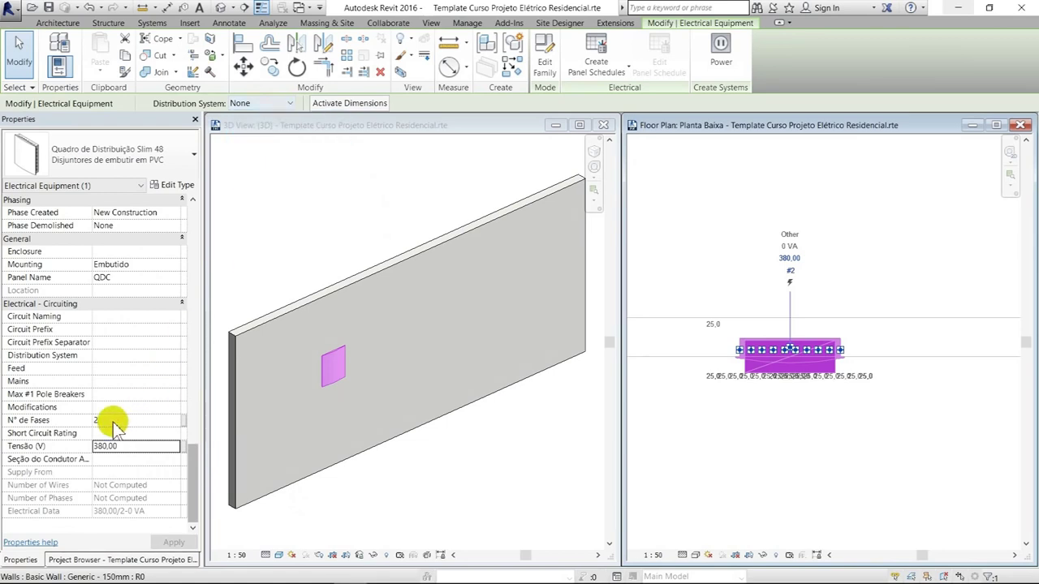
{"action": "left_click", "coordinate": [114, 421]}
{"action": "left_click", "coordinate": [139, 446]}
{"action": "type", "text": "220"}
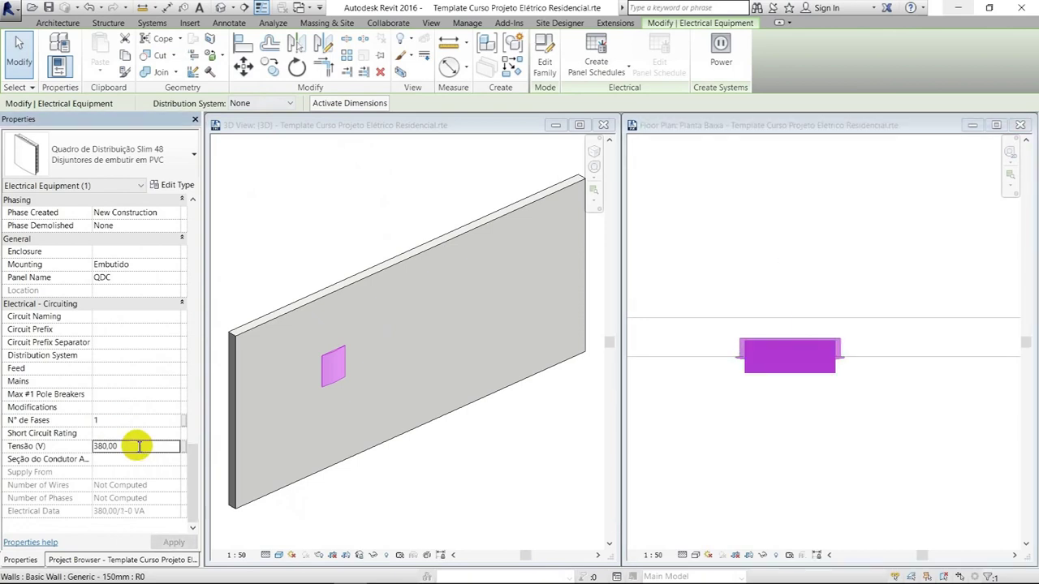
{"action": "left_click", "coordinate": [268, 103]}
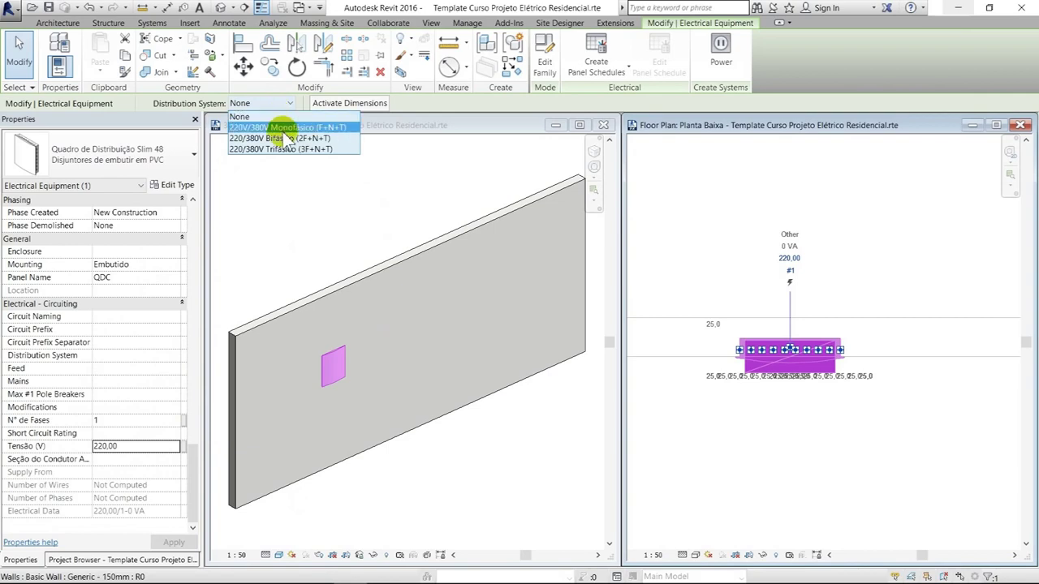
{"action": "left_click", "coordinate": [366, 147]}
{"action": "left_click", "coordinate": [803, 378]}
{"action": "left_click", "coordinate": [824, 390]}
{"action": "left_click", "coordinate": [810, 378]}
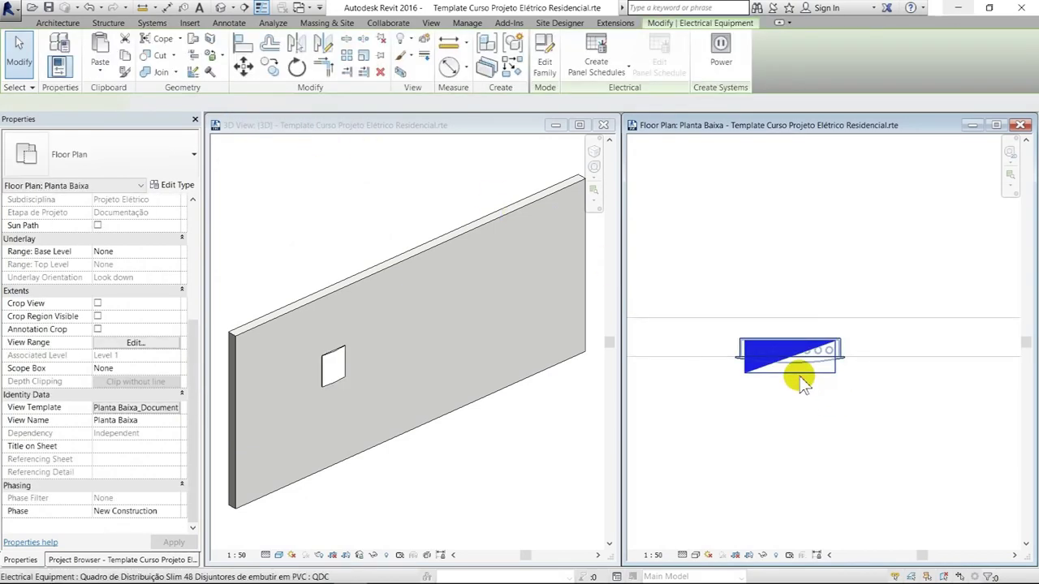
Apply the 3D Painel view template to the 3D view.
{"action": "left_click", "coordinate": [487, 462]}
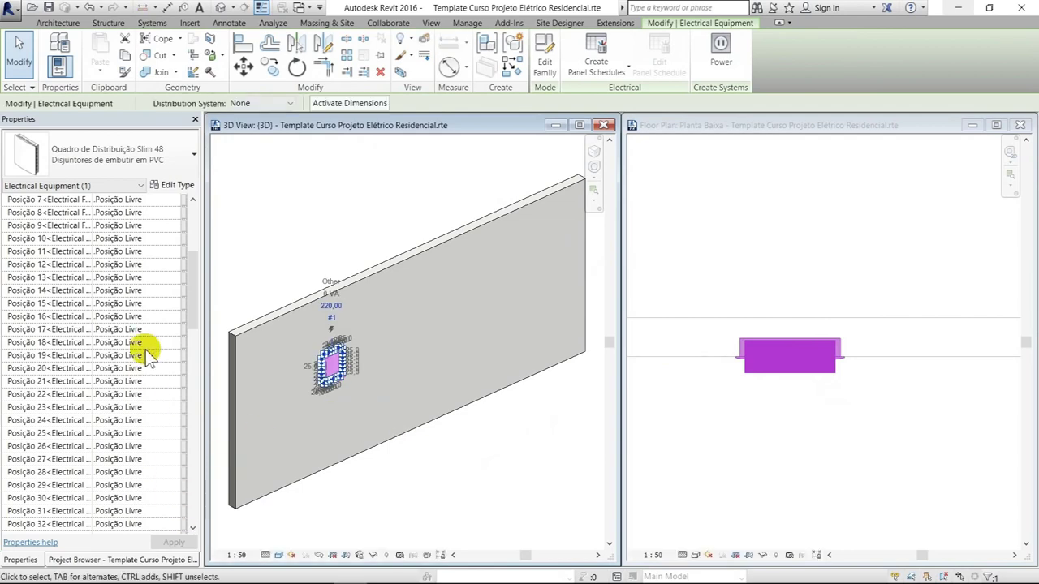
{"action": "left_click", "coordinate": [322, 262]}
{"action": "scroll", "coordinate": [357, 345], "scroll_direction": "up", "scroll_amount": 3}
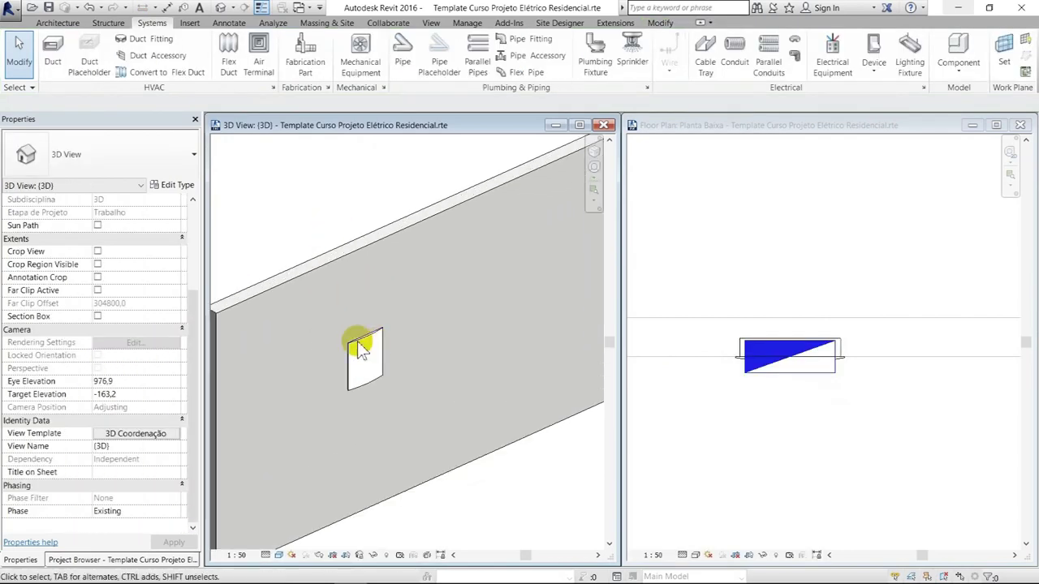
{"action": "left_click", "coordinate": [142, 433]}
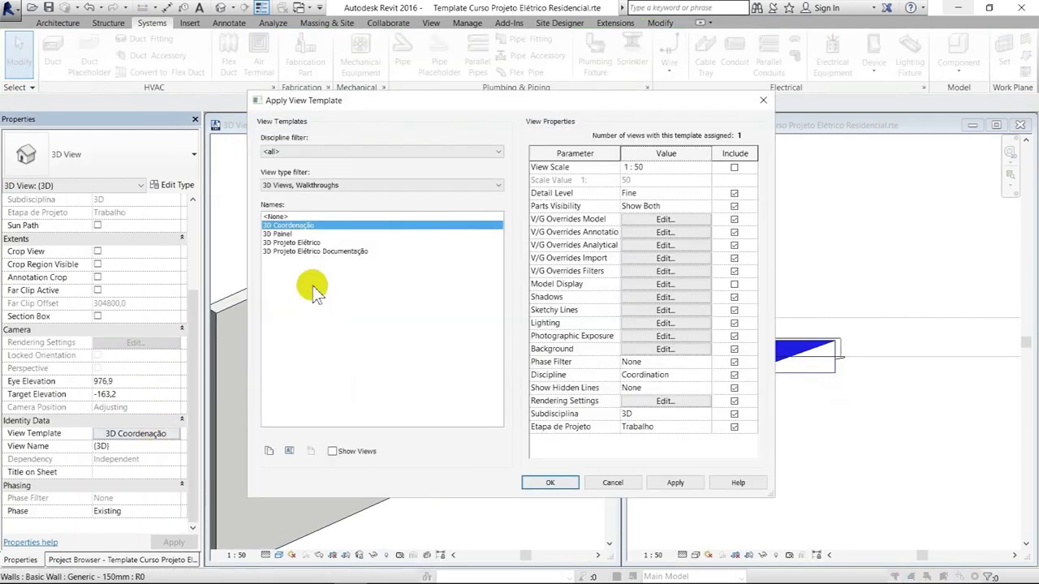
{"action": "left_click", "coordinate": [280, 233]}
{"action": "key", "text": "Return"}
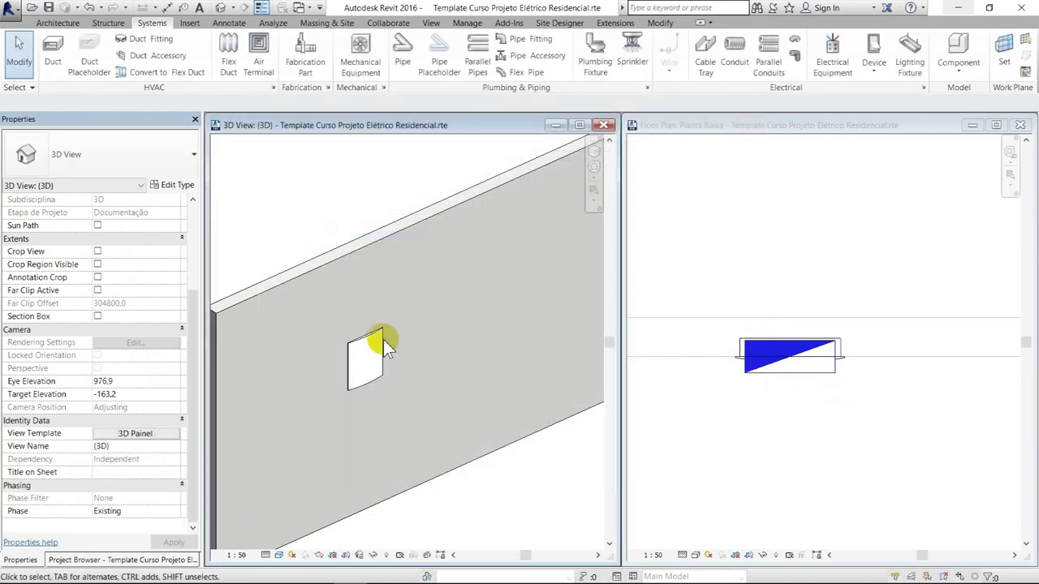
Select the panel and set Posição 1 to a bipolar mini breaker.
{"action": "scroll", "coordinate": [364, 360], "scroll_direction": "up", "scroll_amount": 3}
{"action": "scroll", "coordinate": [390, 347], "scroll_direction": "up", "scroll_amount": 3}
{"action": "middle_click_drag", "start_coordinate": [390, 347], "coordinate": [430, 356]}
{"action": "left_click", "coordinate": [392, 253]}
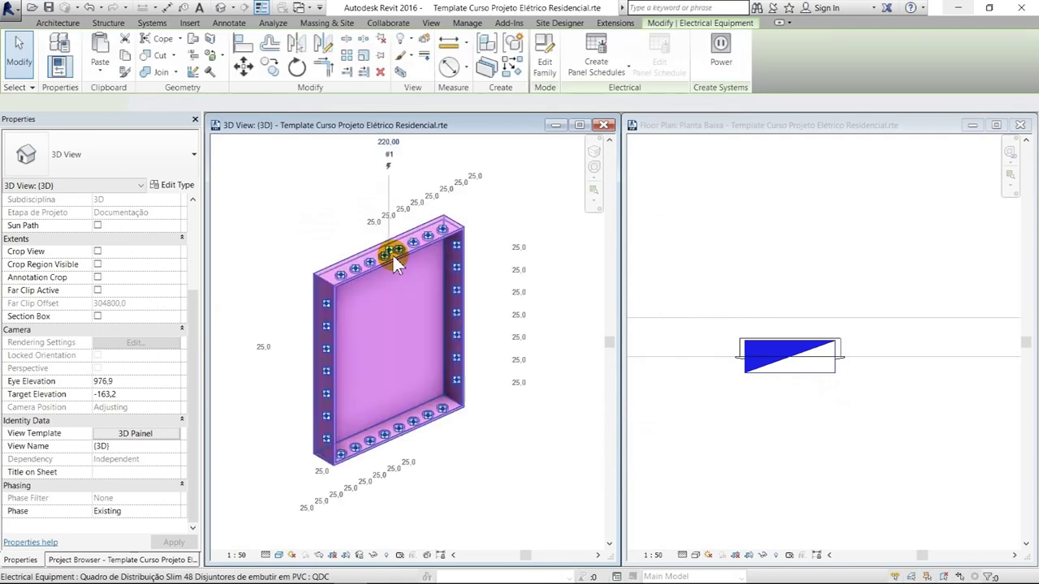
{"action": "middle_click_drag", "start_coordinate": [386, 337], "coordinate": [376, 324], "text": "shift"}
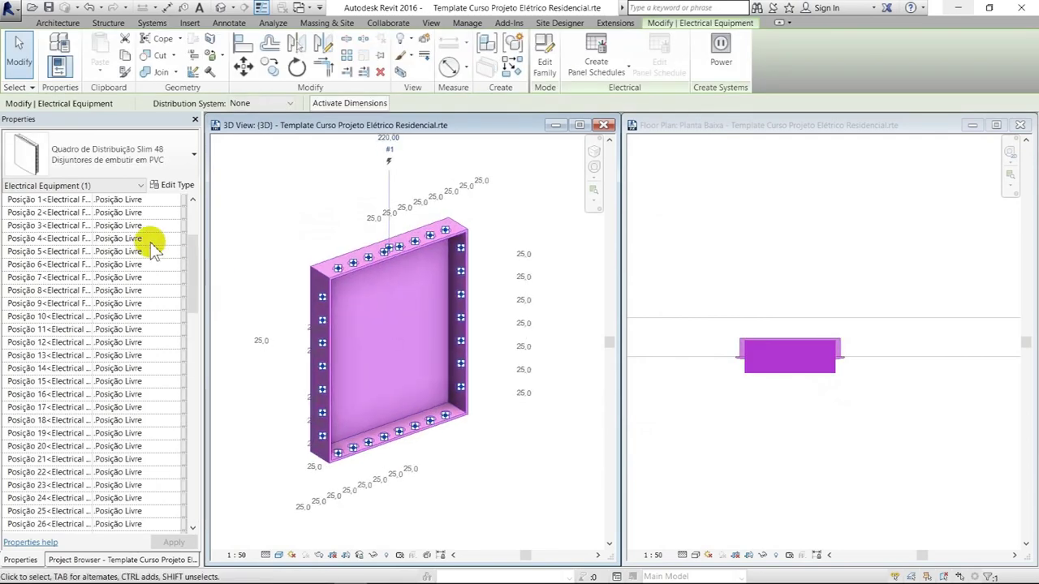
{"action": "scroll", "coordinate": [154, 236], "scroll_direction": "up", "scroll_amount": 2}
{"action": "left_click", "coordinate": [177, 238]}
{"action": "scroll", "coordinate": [183, 260], "scroll_direction": "down", "scroll_amount": 2}
{"action": "scroll", "coordinate": [195, 268], "scroll_direction": "down", "scroll_amount": 2}
{"action": "scroll", "coordinate": [207, 276], "scroll_direction": "down", "scroll_amount": 2}
{"action": "scroll", "coordinate": [209, 276], "scroll_direction": "down", "scroll_amount": 1}
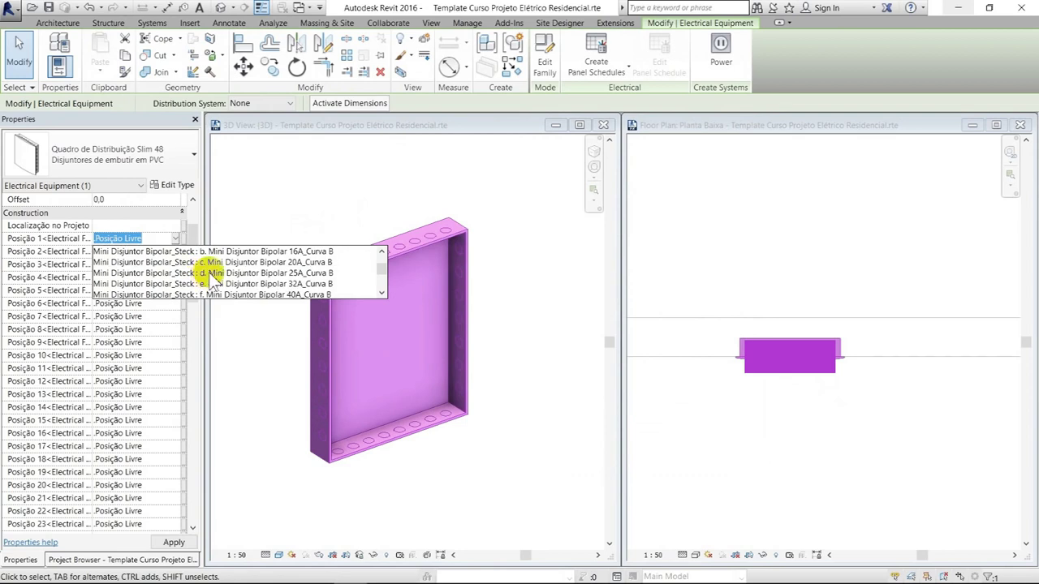
{"action": "scroll", "coordinate": [244, 284], "scroll_direction": "down", "scroll_amount": 1}
{"action": "scroll", "coordinate": [271, 282], "scroll_direction": "down", "scroll_amount": 1}
{"action": "scroll", "coordinate": [282, 284], "scroll_direction": "down", "scroll_amount": 1}
{"action": "left_click", "coordinate": [321, 288]}
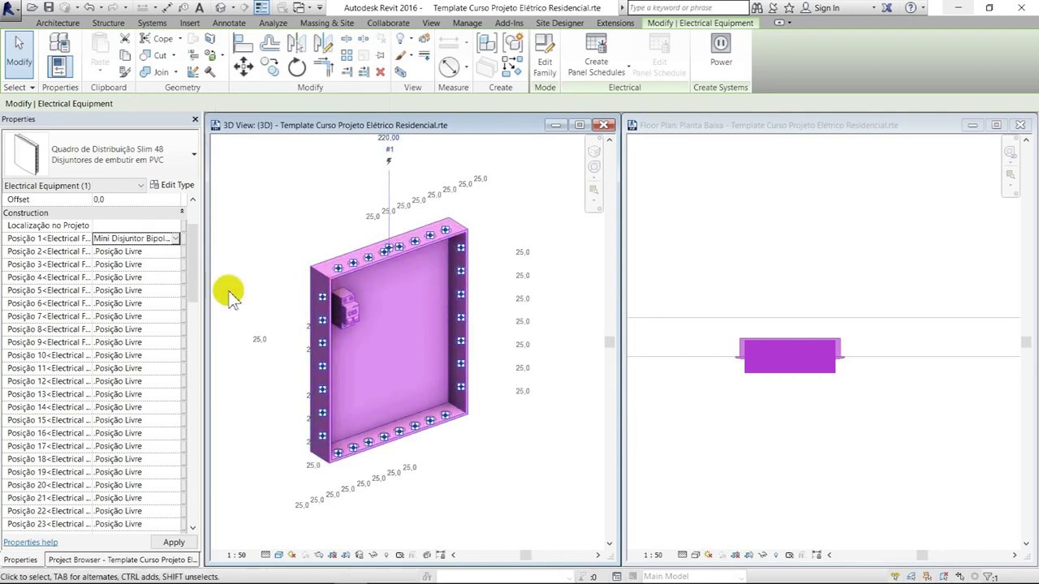
Set Posição 3 to IDR Bipolar 63A, 30mA.
{"action": "left_click", "coordinate": [174, 265]}
{"action": "scroll", "coordinate": [203, 292], "scroll_direction": "down", "scroll_amount": 2}
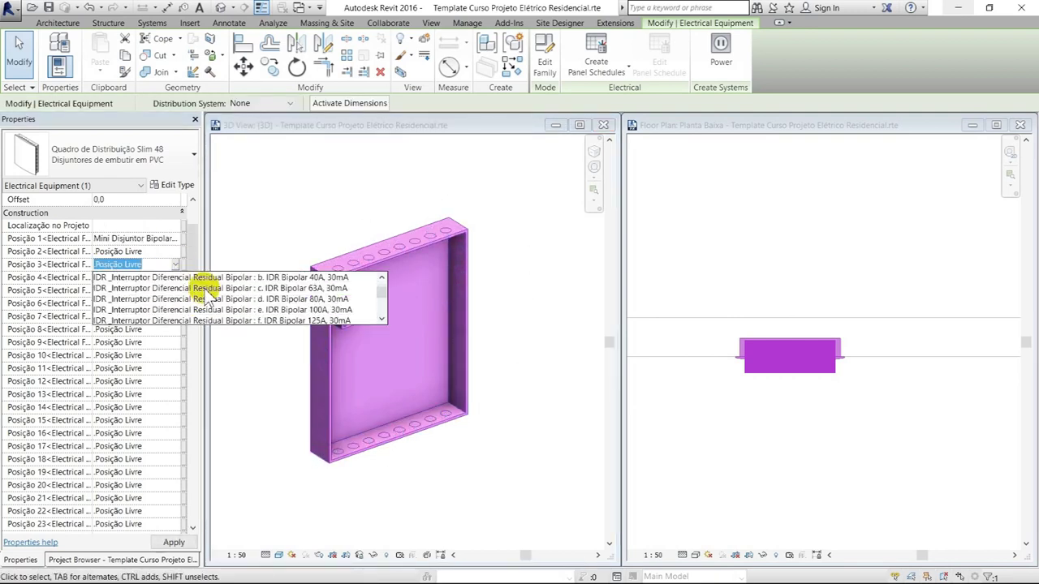
{"action": "left_click", "coordinate": [259, 292]}
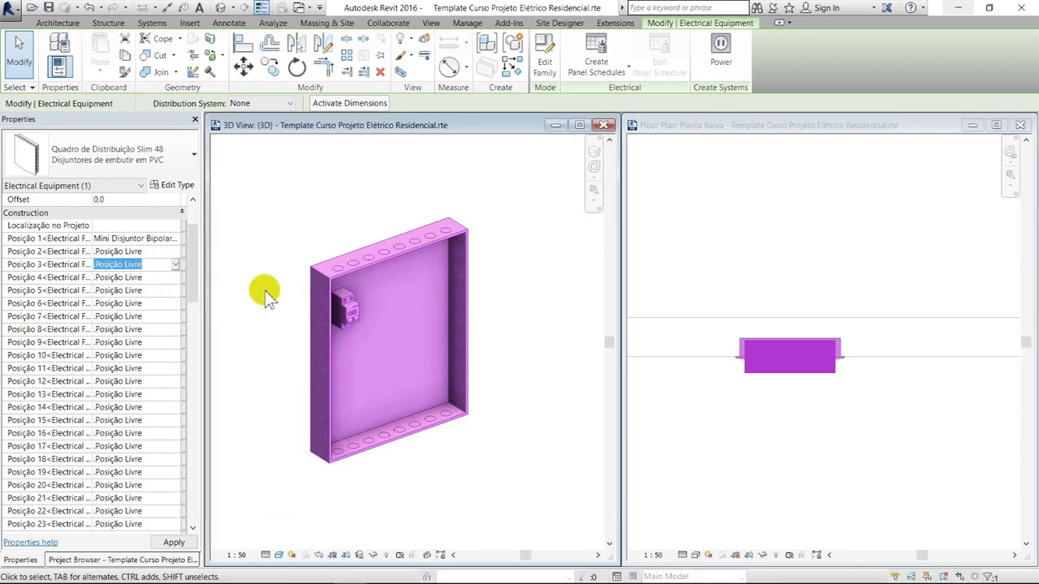
{"action": "left_click", "coordinate": [501, 315]}
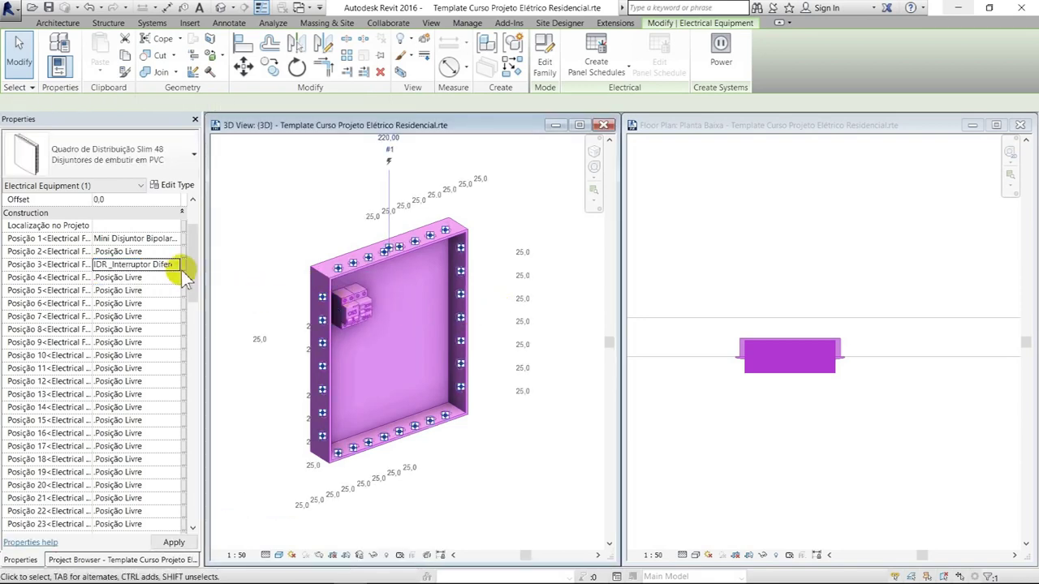
{"action": "left_click", "coordinate": [180, 268]}
{"action": "left_click", "coordinate": [175, 264]}
{"action": "scroll", "coordinate": [212, 276], "scroll_direction": "down", "scroll_amount": 2}
{"action": "scroll", "coordinate": [235, 294], "scroll_direction": "down", "scroll_amount": 2}
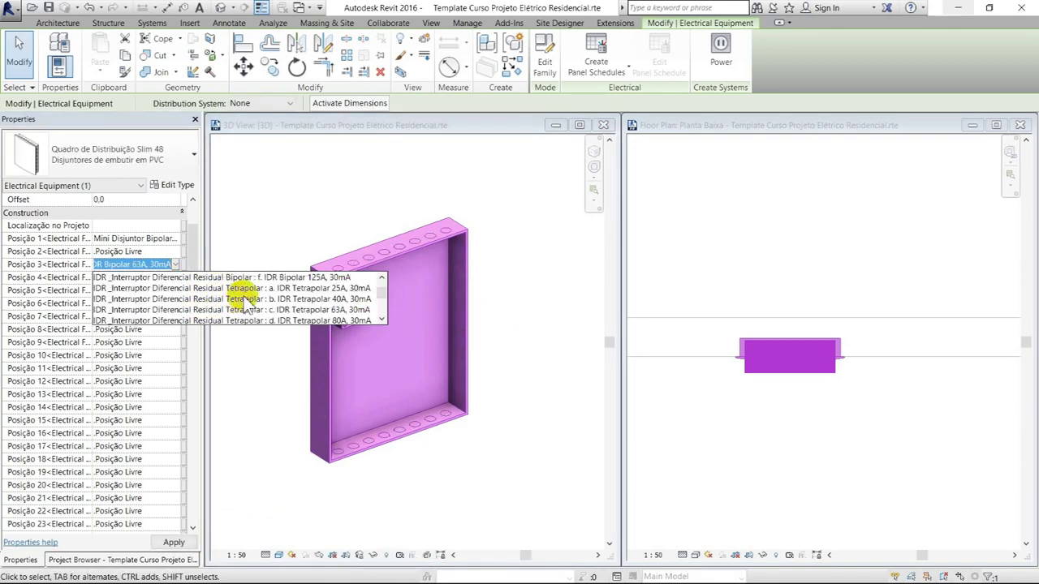
{"action": "left_click", "coordinate": [307, 316]}
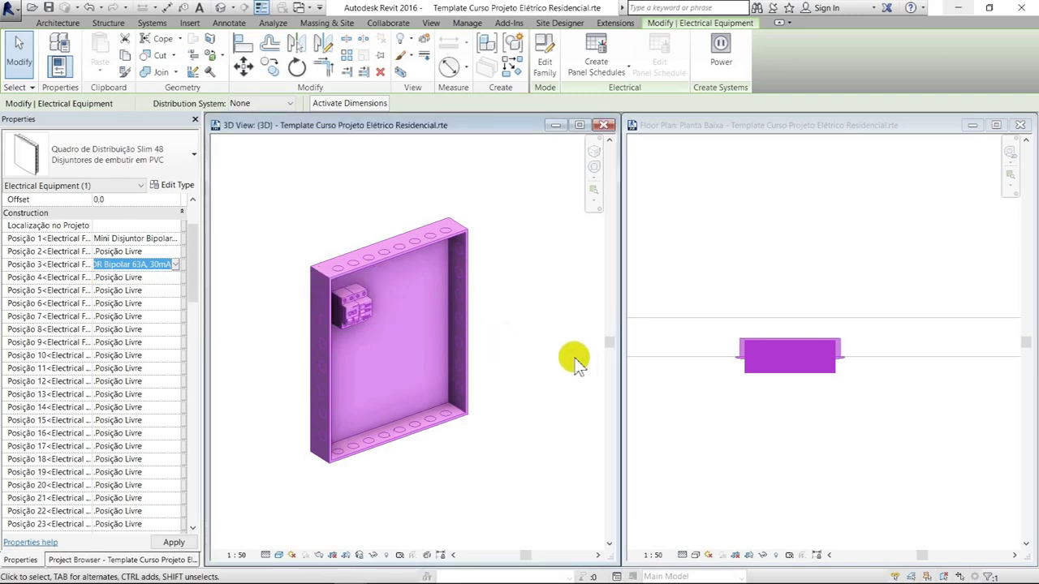
{"action": "left_click", "coordinate": [537, 351]}
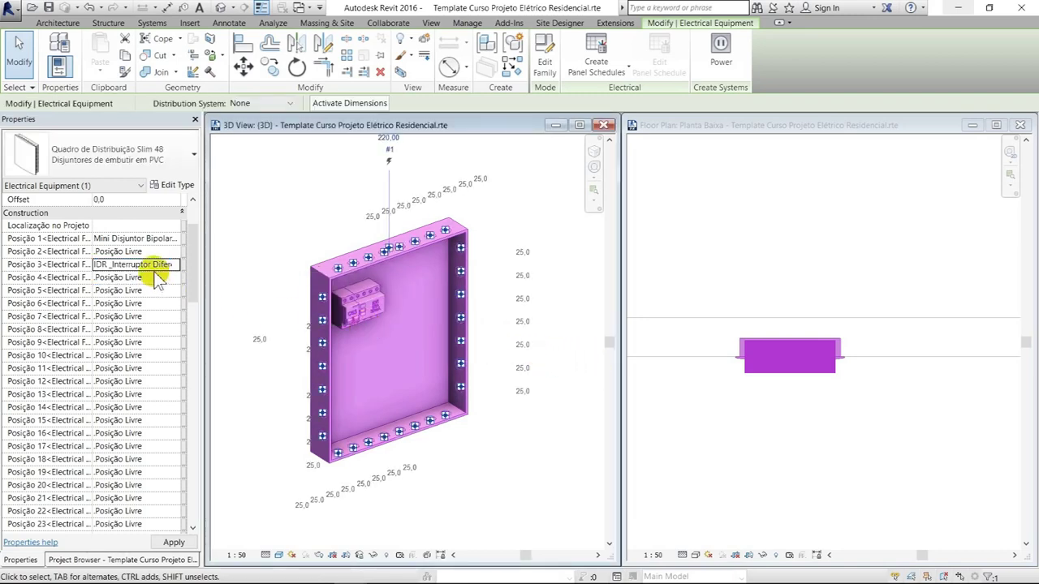
{"action": "left_click", "coordinate": [179, 318]}
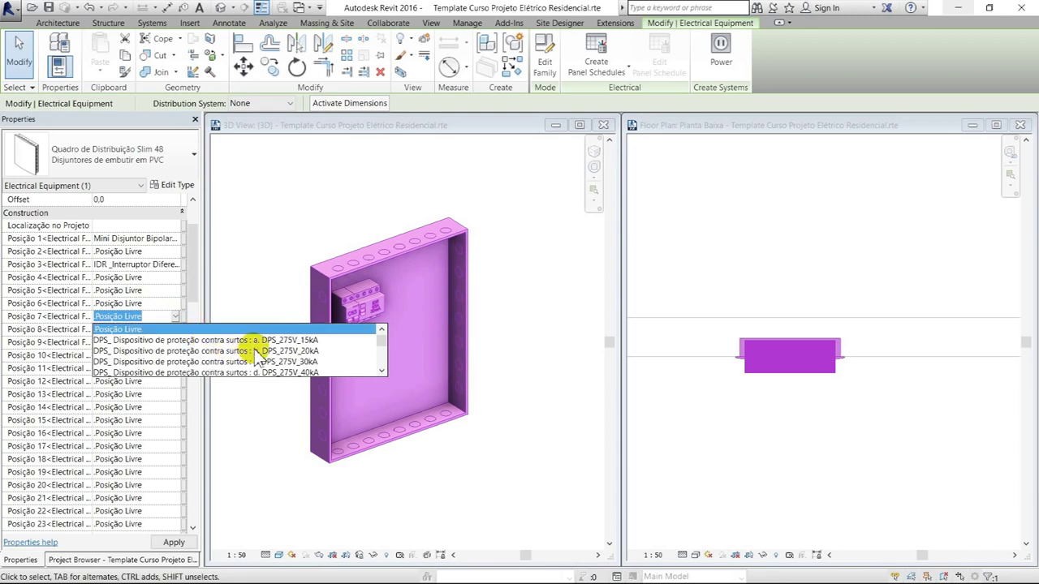
Put DPS surge protectors in panel positions 8 and 9.
{"action": "left_click", "coordinate": [254, 351]}
{"action": "left_click", "coordinate": [177, 329]}
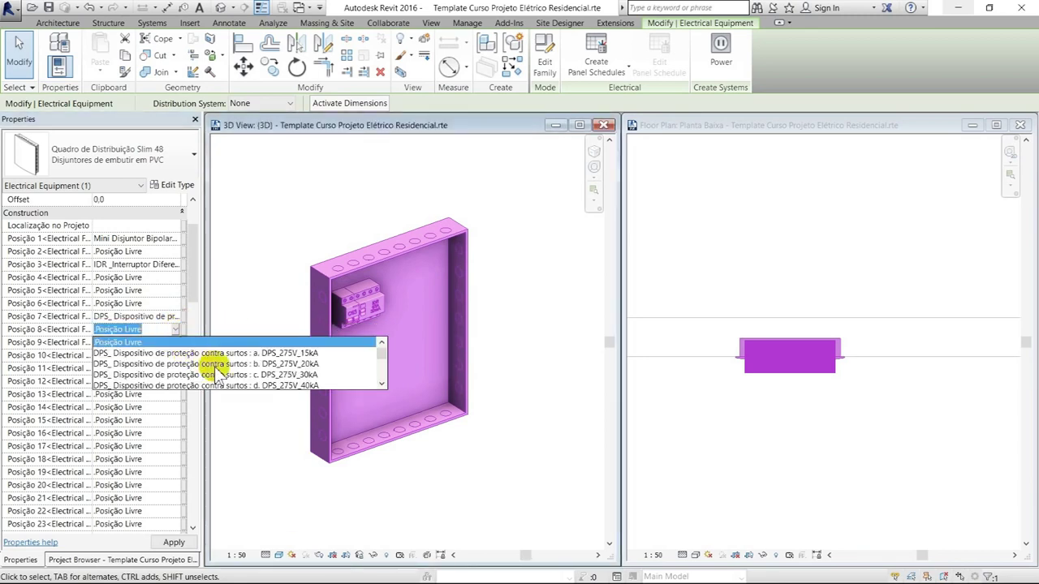
{"action": "left_click", "coordinate": [215, 369]}
{"action": "left_click", "coordinate": [177, 342]}
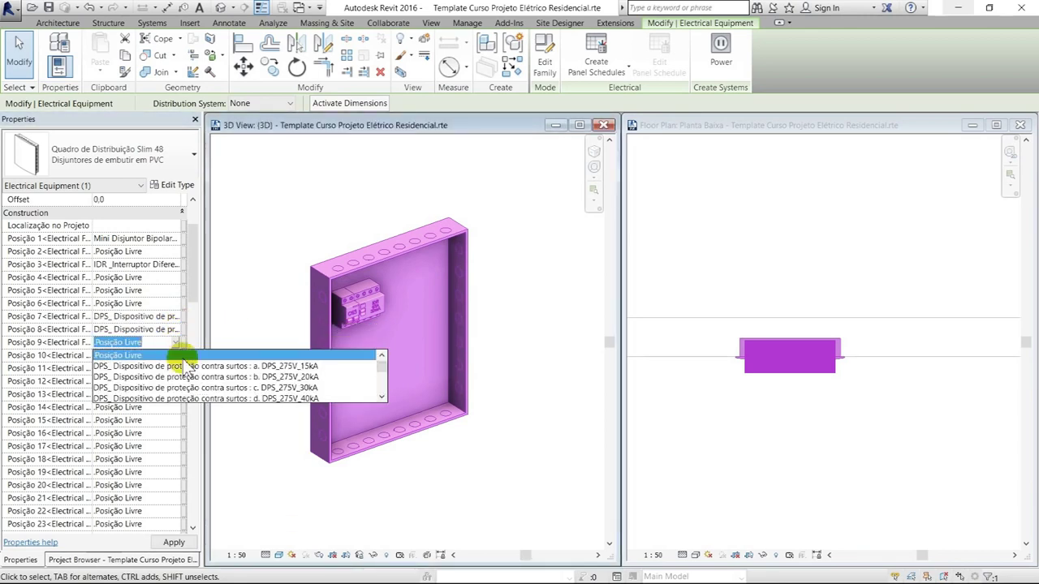
{"action": "left_click", "coordinate": [244, 388]}
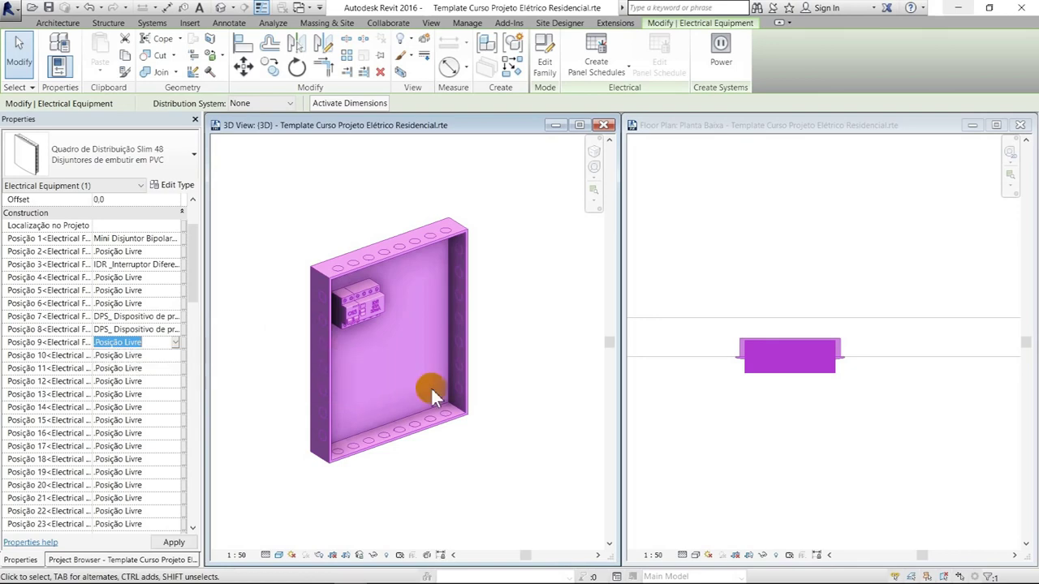
{"action": "left_click", "coordinate": [530, 349]}
{"action": "scroll", "coordinate": [389, 284], "scroll_direction": "up", "scroll_amount": 5}
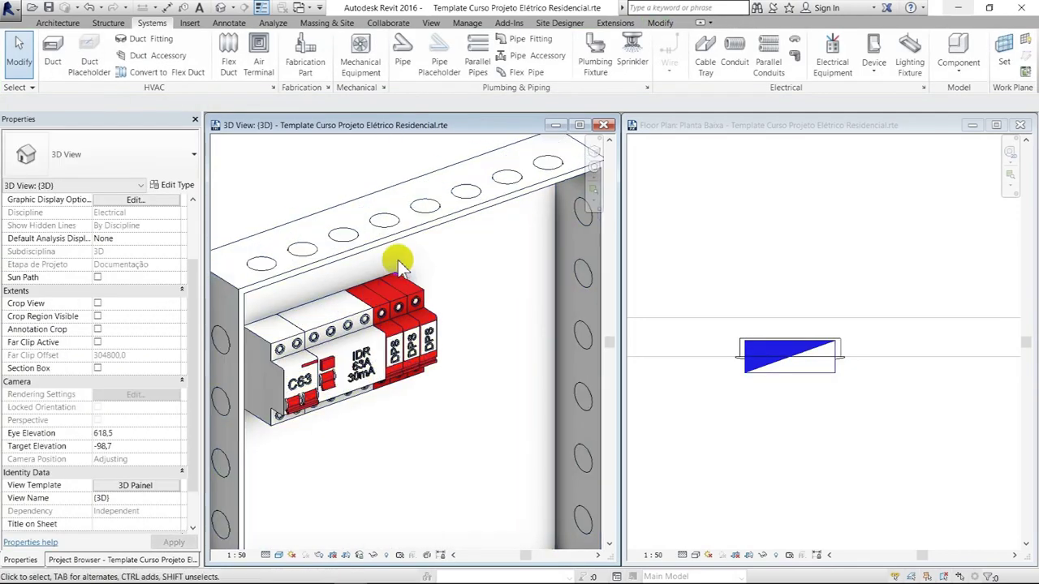
Set position 10 to Mini Disjuntor Monopolar 10A_Curva B.
{"action": "left_click", "coordinate": [382, 233]}
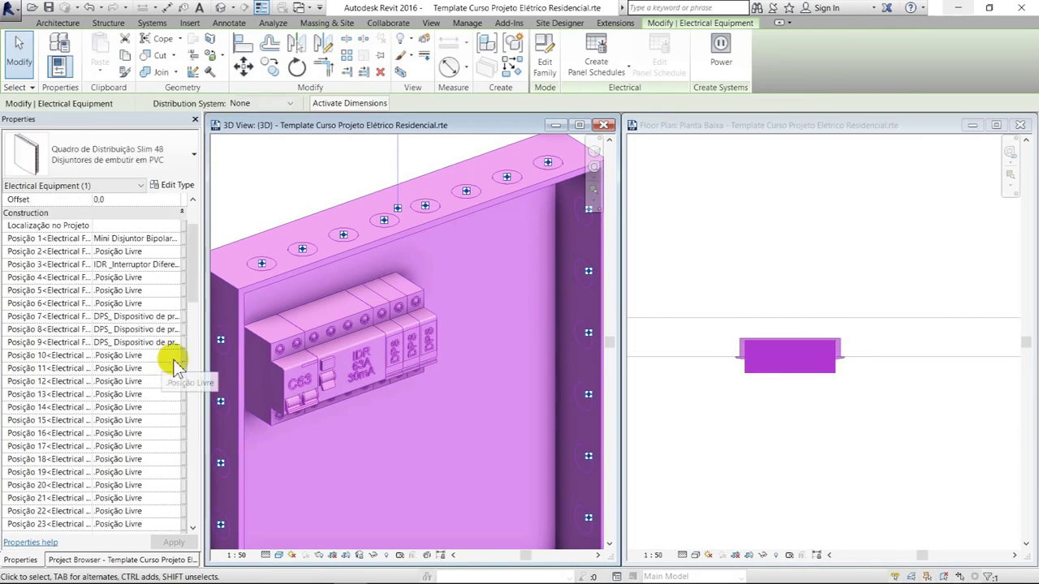
{"action": "left_click", "coordinate": [173, 356]}
{"action": "scroll", "coordinate": [223, 385], "scroll_direction": "down", "scroll_amount": 2}
{"action": "scroll", "coordinate": [226, 389], "scroll_direction": "down", "scroll_amount": 3}
{"action": "scroll", "coordinate": [217, 396], "scroll_direction": "down", "scroll_amount": 2}
{"action": "scroll", "coordinate": [212, 402], "scroll_direction": "down", "scroll_amount": 2}
{"action": "scroll", "coordinate": [214, 396], "scroll_direction": "down", "scroll_amount": 1}
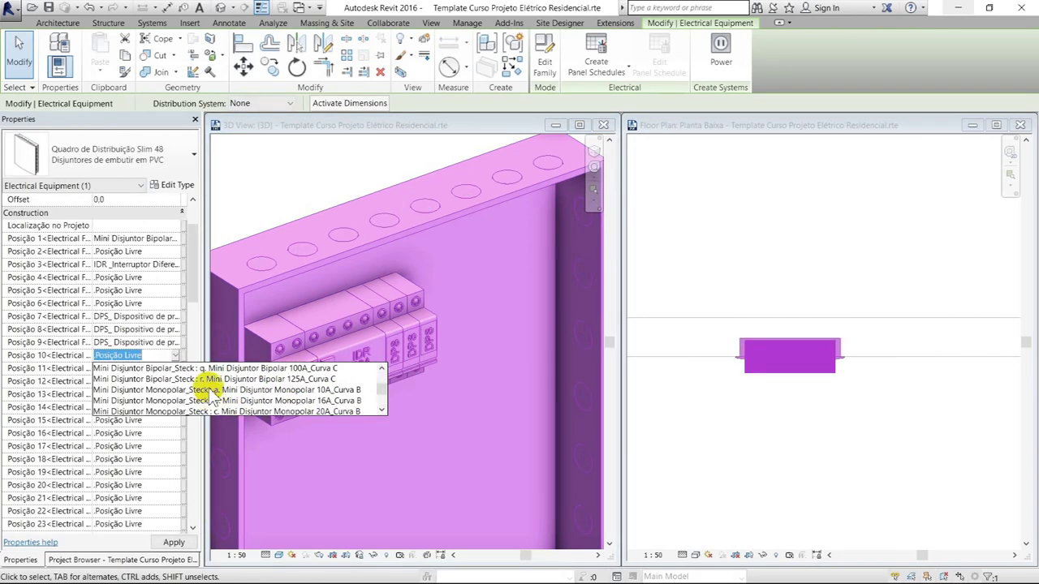
{"action": "left_click", "coordinate": [280, 381]}
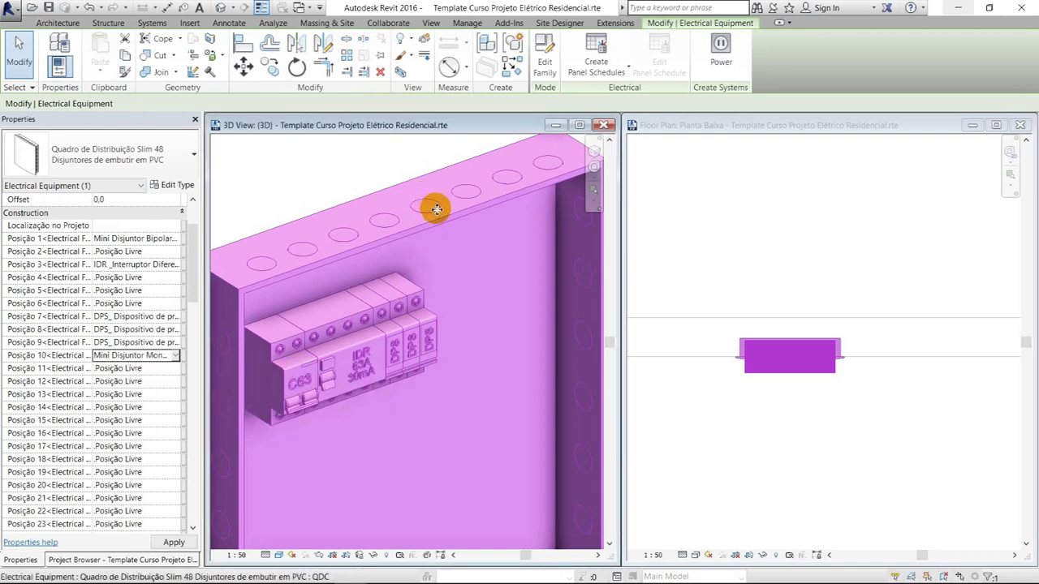
{"action": "key", "text": "Escape"}
{"action": "scroll", "coordinate": [454, 249], "scroll_direction": "down", "scroll_amount": 2}
{"action": "scroll", "coordinate": [457, 274], "scroll_direction": "down", "scroll_amount": 2}
{"action": "scroll", "coordinate": [457, 274], "scroll_direction": "down", "scroll_amount": 1}
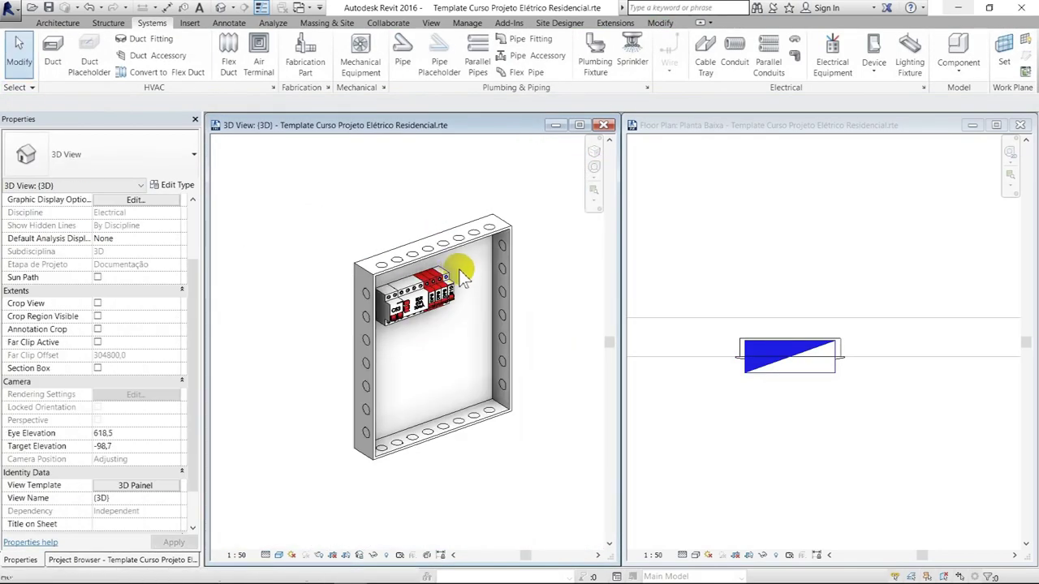
Open the Lista de Materiais - Componentes schedule to review it, then close it.
{"action": "scroll", "coordinate": [470, 274], "scroll_direction": "down", "scroll_amount": 1}
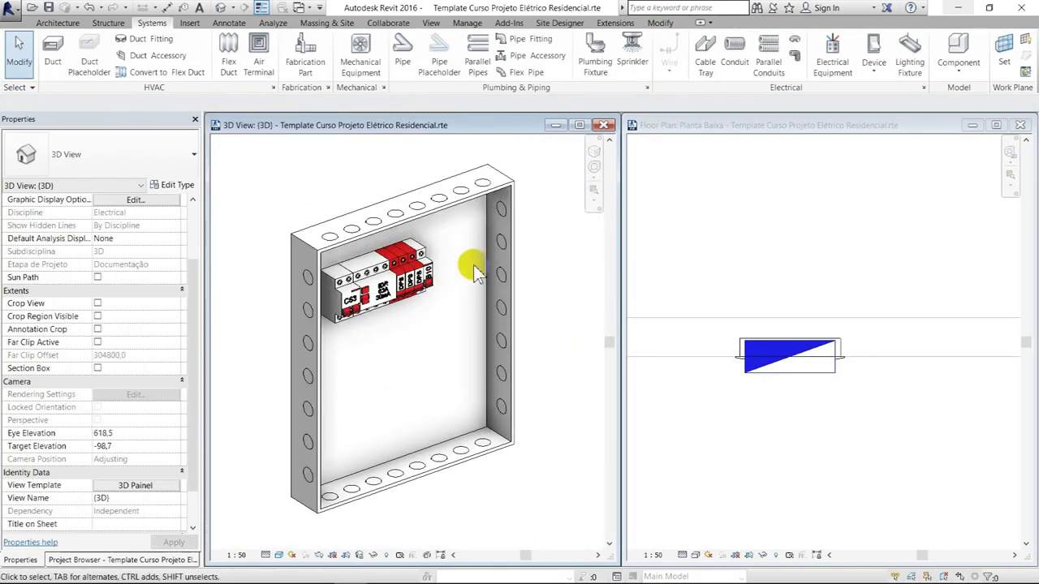
{"action": "left_click", "coordinate": [143, 560]}
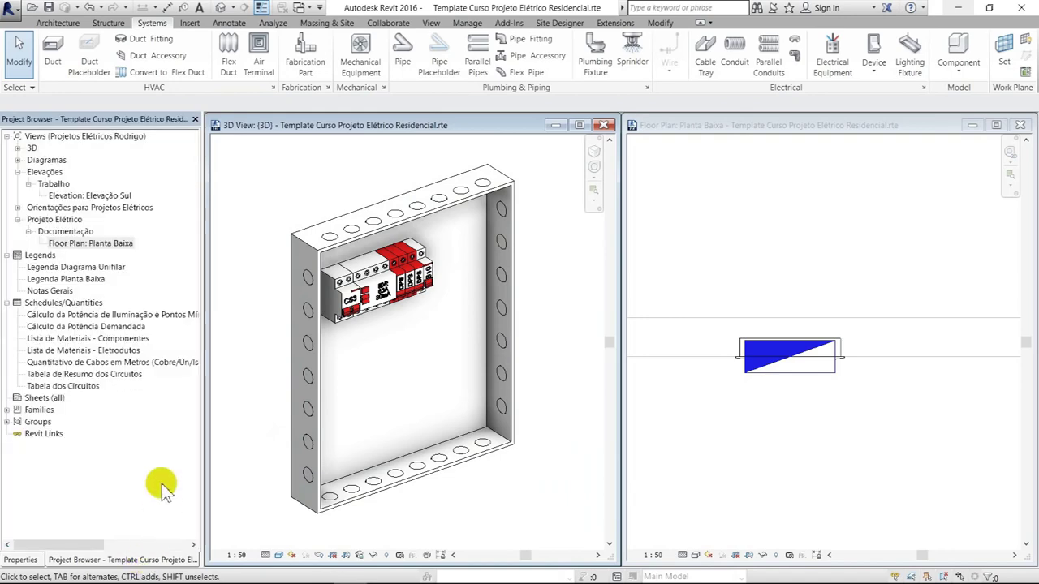
{"action": "double_click", "coordinate": [88, 339]}
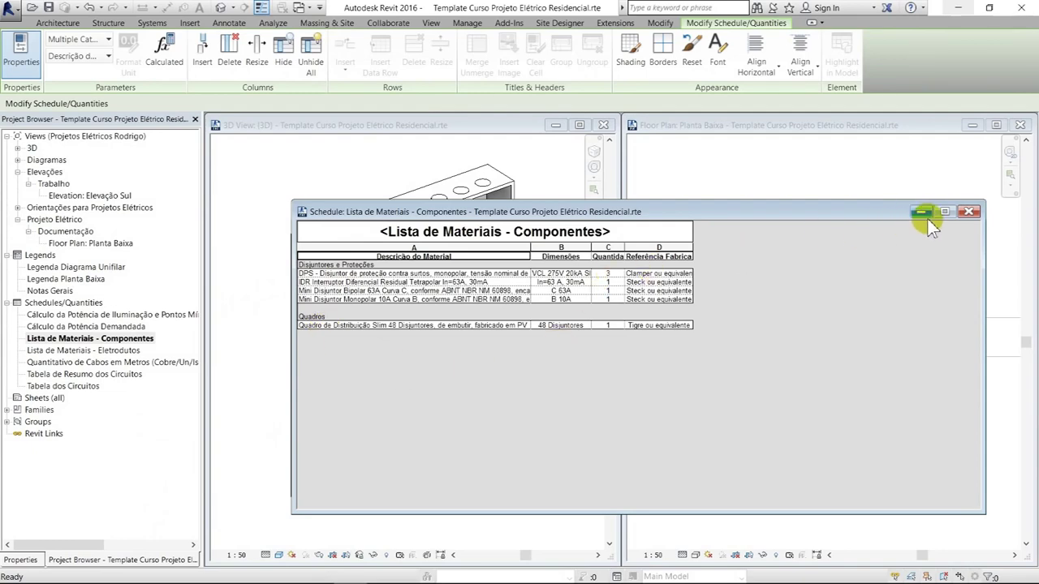
{"action": "left_click", "coordinate": [968, 212]}
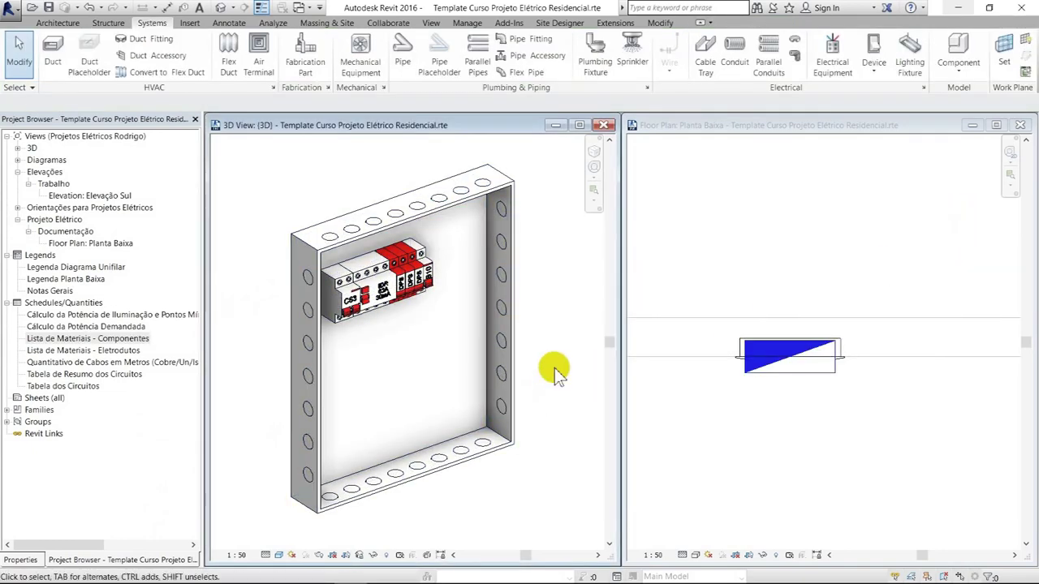
{"action": "scroll", "coordinate": [552, 367], "scroll_direction": "down", "scroll_amount": 3}
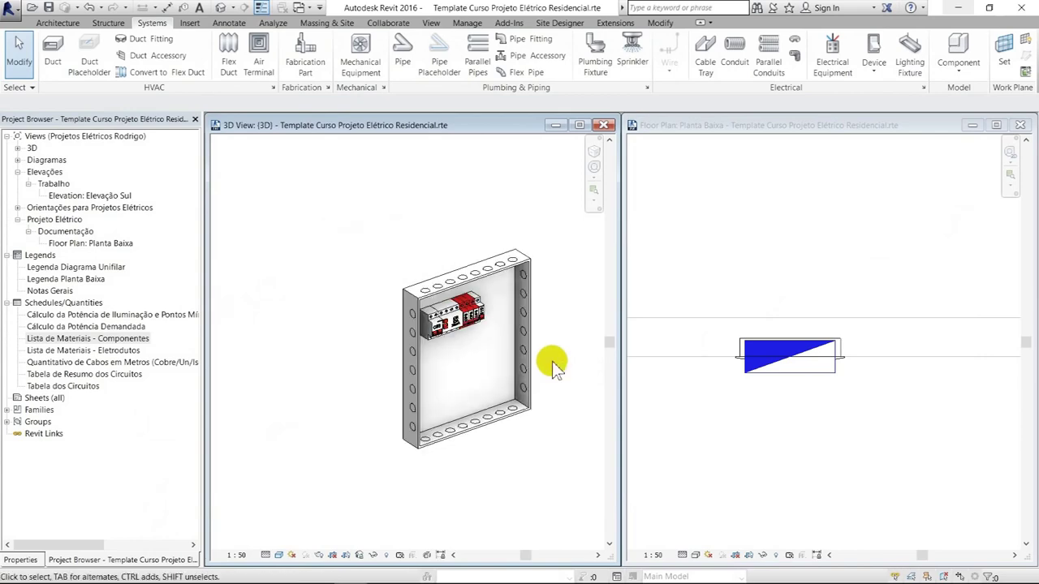
{"action": "scroll", "coordinate": [552, 366], "scroll_direction": "up", "scroll_amount": 3}
{"action": "scroll", "coordinate": [725, 388], "scroll_direction": "down", "scroll_amount": 5}
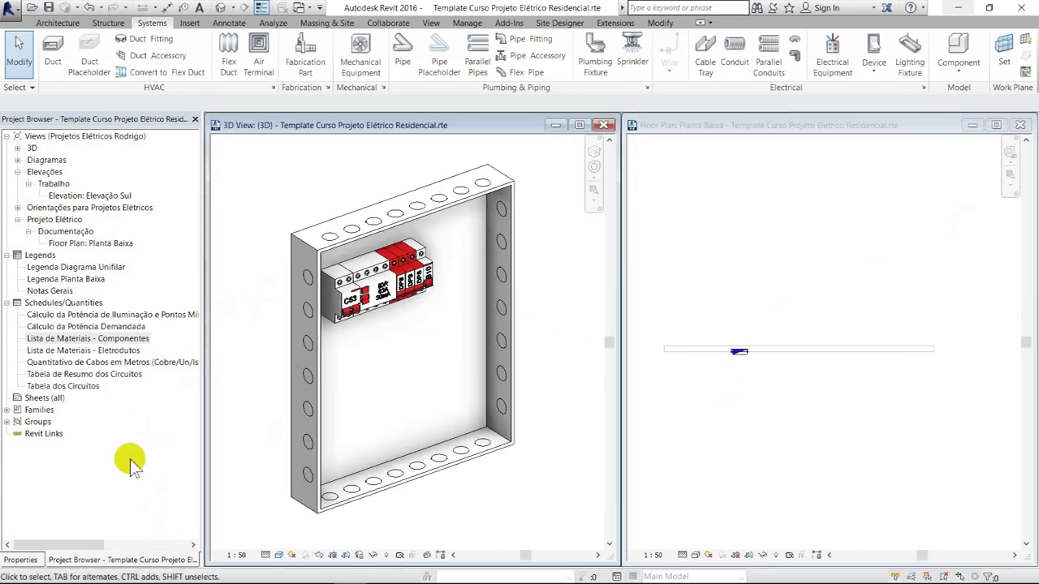
Apply the 3D Coordenação view template to the 3D view.
{"action": "left_click", "coordinate": [37, 560]}
{"action": "scroll", "coordinate": [146, 477], "scroll_direction": "down", "scroll_amount": 3}
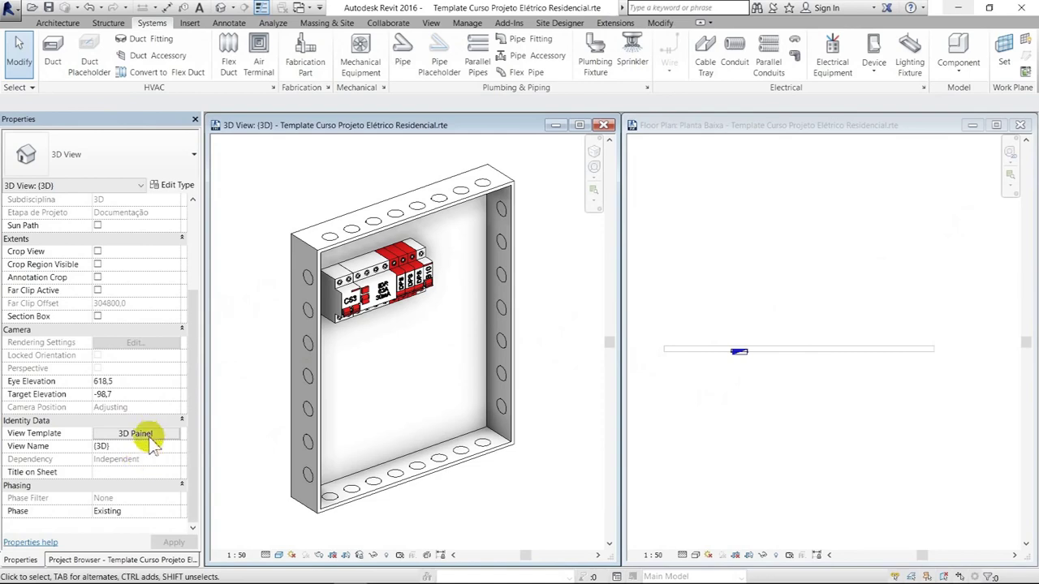
{"action": "left_click", "coordinate": [135, 434]}
{"action": "double_click", "coordinate": [292, 225]}
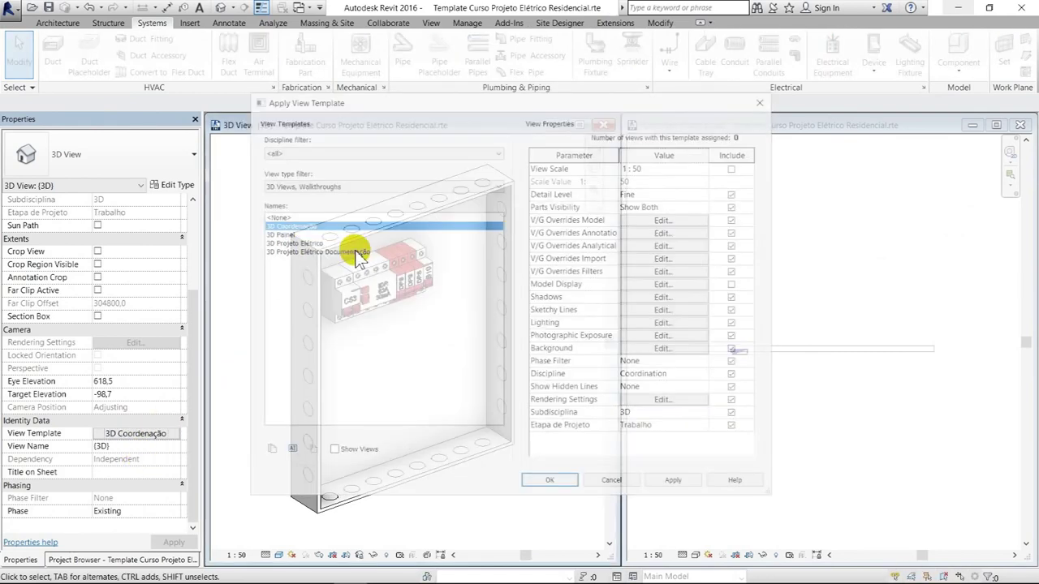
{"action": "scroll", "coordinate": [463, 359], "scroll_direction": "down", "scroll_amount": 5}
{"action": "scroll", "coordinate": [462, 305], "scroll_direction": "down", "scroll_amount": 2}
{"action": "left_click", "coordinate": [729, 404]}
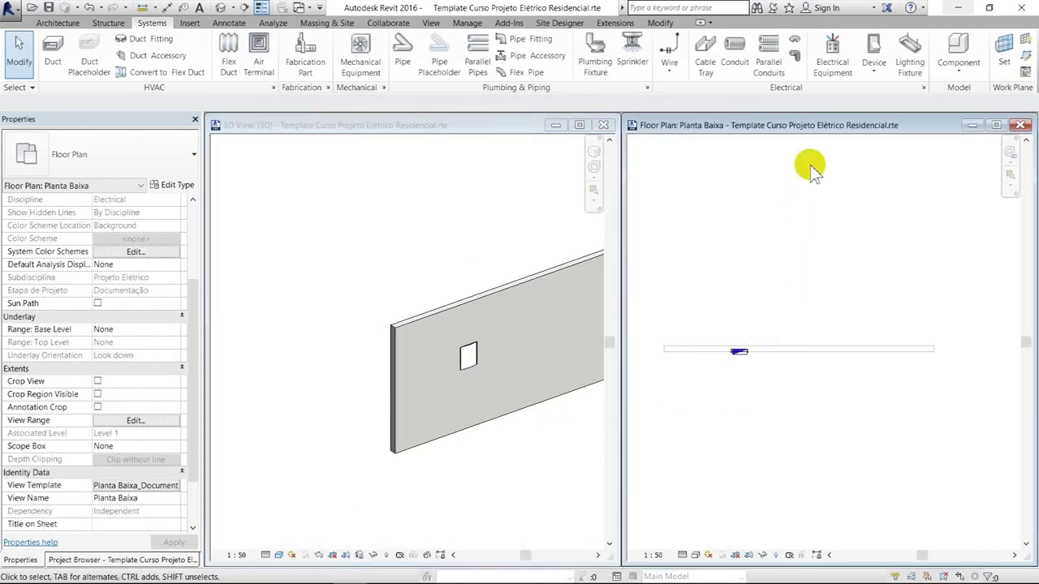
{"action": "left_click", "coordinate": [909, 50]}
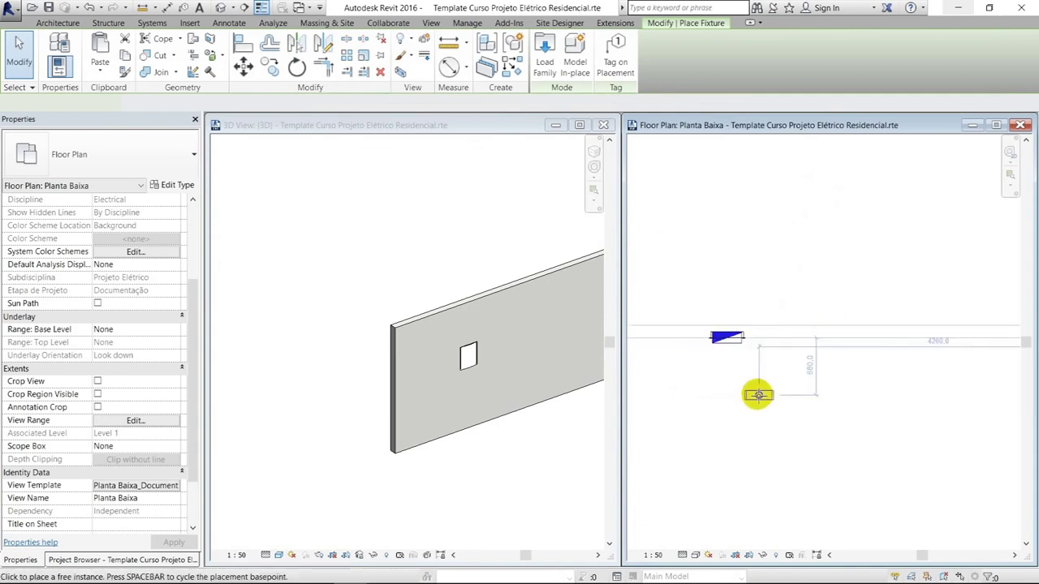
Place the ceiling light point below the wall in the floor plan.
{"action": "scroll", "coordinate": [745, 361], "scroll_direction": "up", "scroll_amount": 3}
{"action": "left_click", "coordinate": [741, 383]}
{"action": "key", "text": "Escape"}
{"action": "key", "text": "Escape"}
{"action": "scroll", "coordinate": [478, 308], "scroll_direction": "up", "scroll_amount": 3}
{"action": "scroll", "coordinate": [495, 301], "scroll_direction": "up", "scroll_amount": 2}
Select the light fixture in the 3D view and enable Prolongador caixa 4x4.
{"action": "left_click", "coordinate": [479, 234]}
{"action": "middle_click_drag", "start_coordinate": [400, 237], "coordinate": [449, 357]}
{"action": "scroll", "coordinate": [449, 357], "scroll_direction": "up", "scroll_amount": 2}
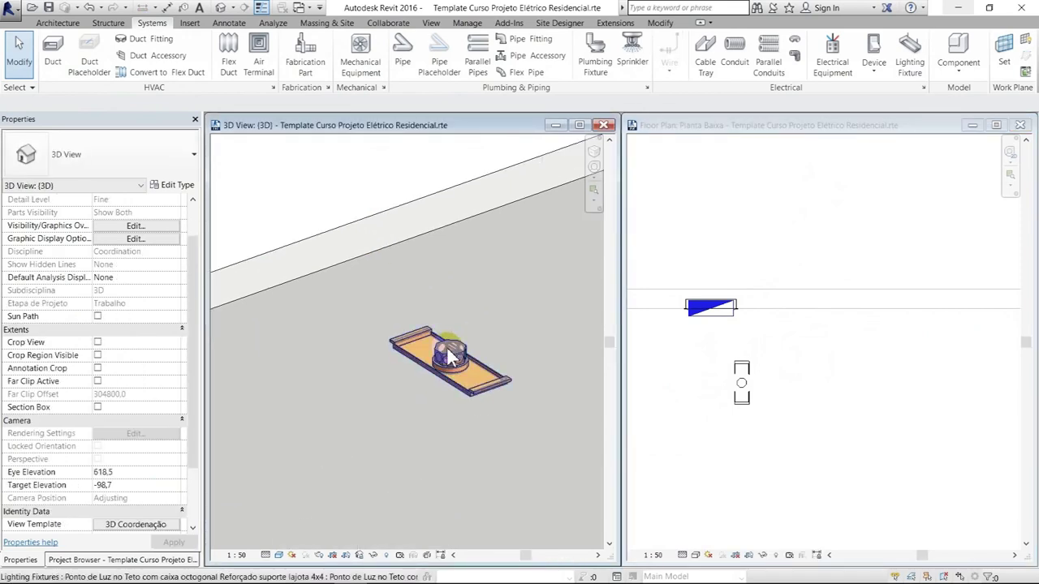
{"action": "left_click", "coordinate": [480, 389]}
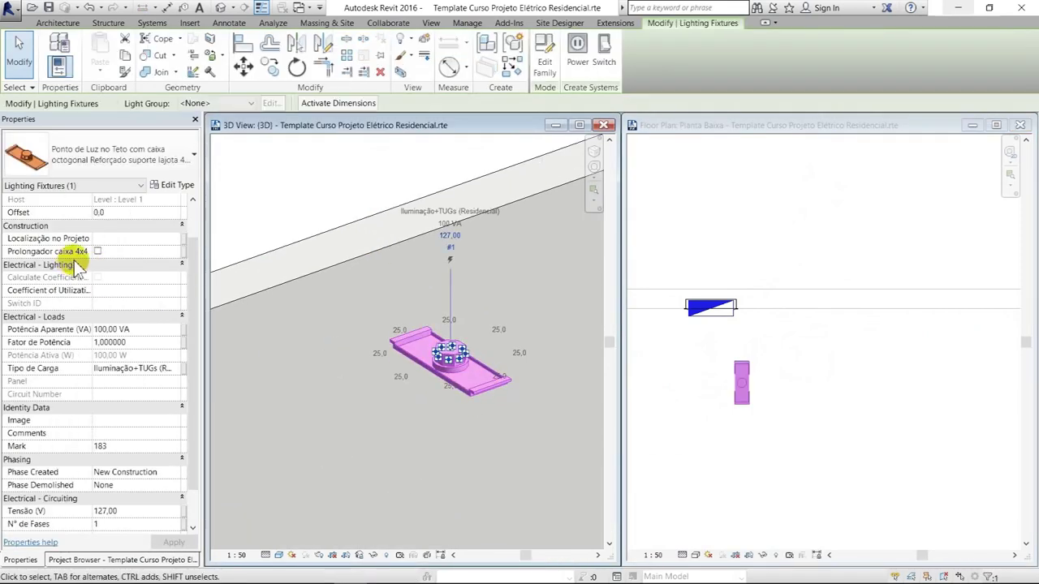
{"action": "scroll", "coordinate": [102, 325], "scroll_direction": "up", "scroll_amount": 2}
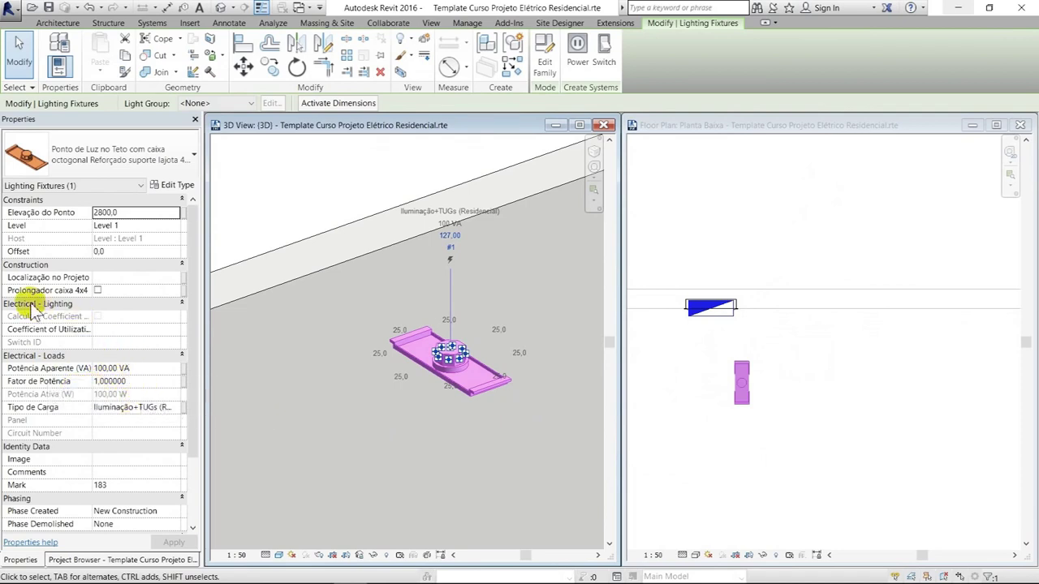
{"action": "left_click", "coordinate": [97, 290]}
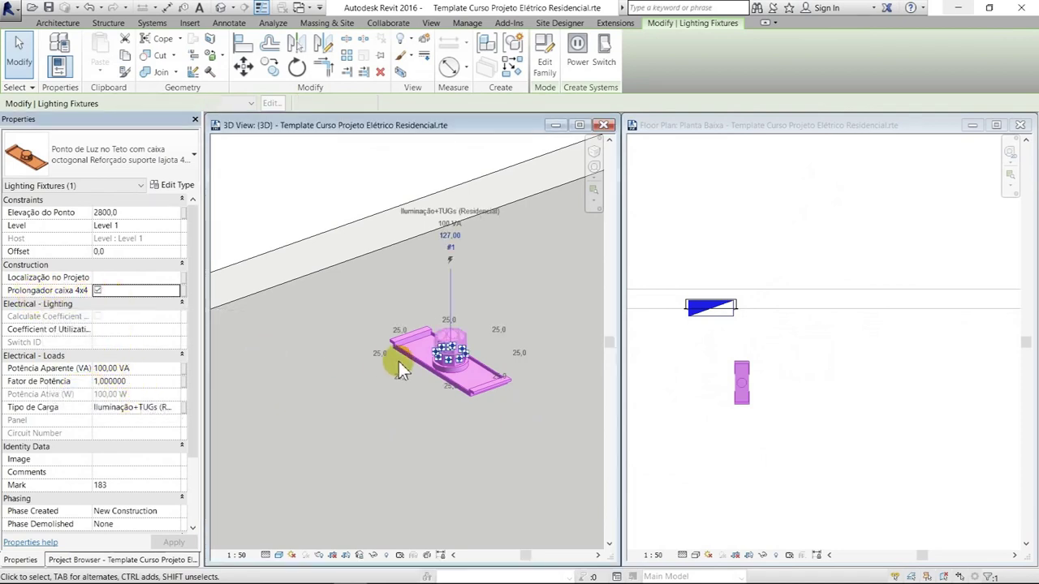
Recheck the fixture, keeping its current reinforced octagonal-box type.
{"action": "left_click", "coordinate": [485, 312]}
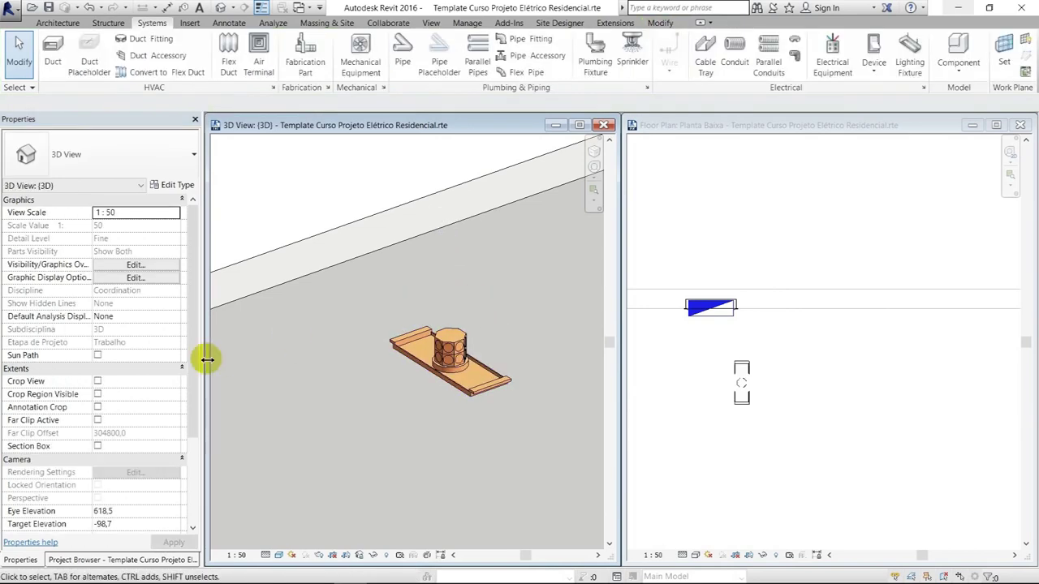
{"action": "left_click", "coordinate": [443, 348]}
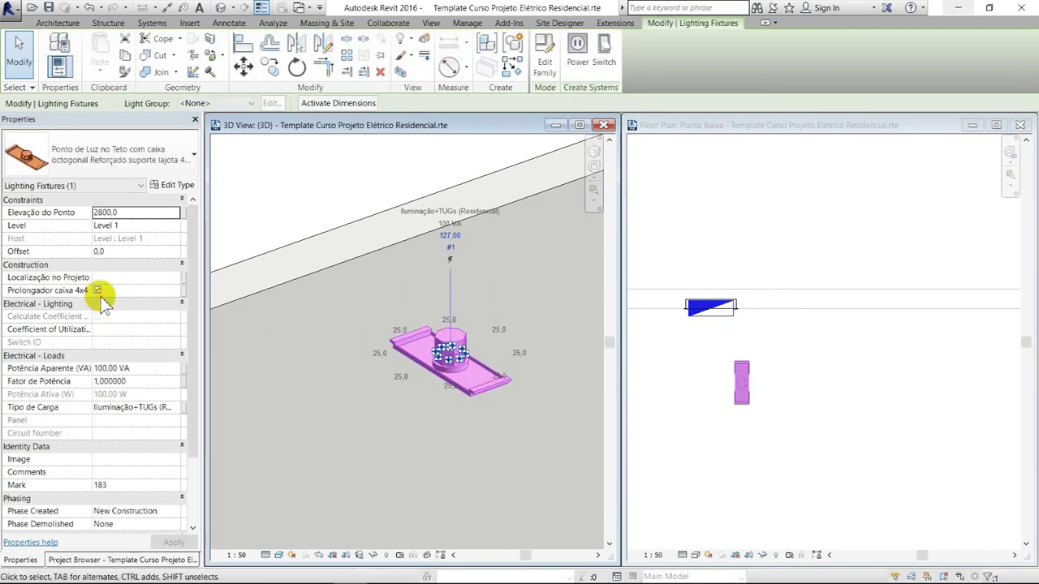
{"action": "left_click", "coordinate": [79, 154]}
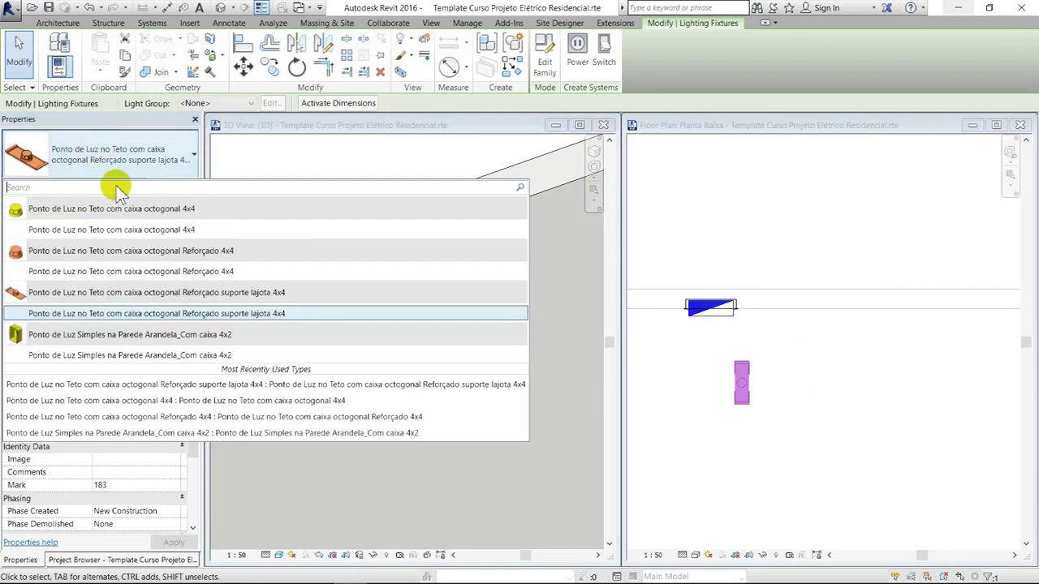
{"action": "left_click", "coordinate": [491, 250]}
{"action": "key", "text": "Escape"}
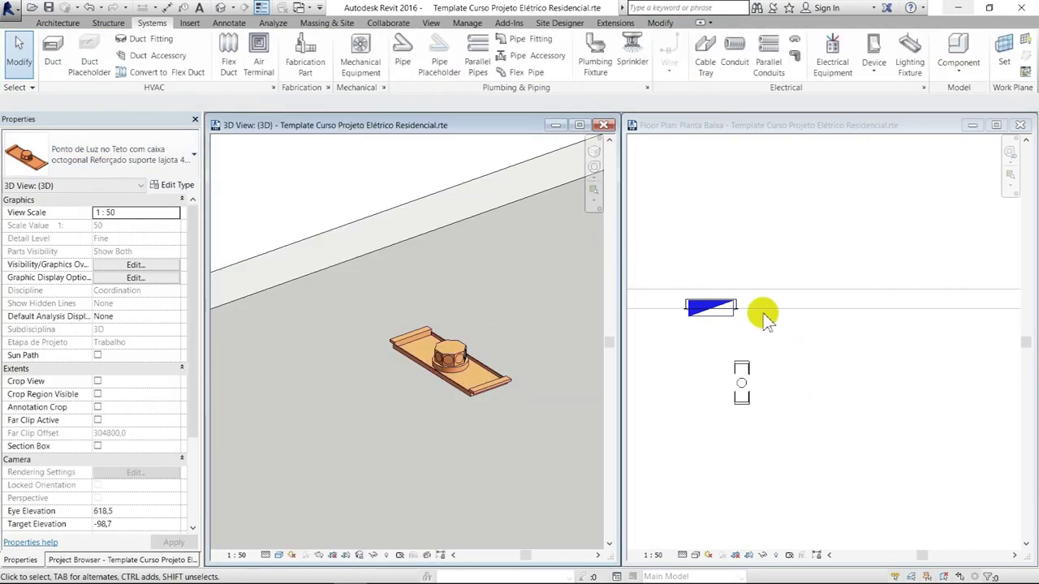
{"action": "left_click", "coordinate": [784, 325]}
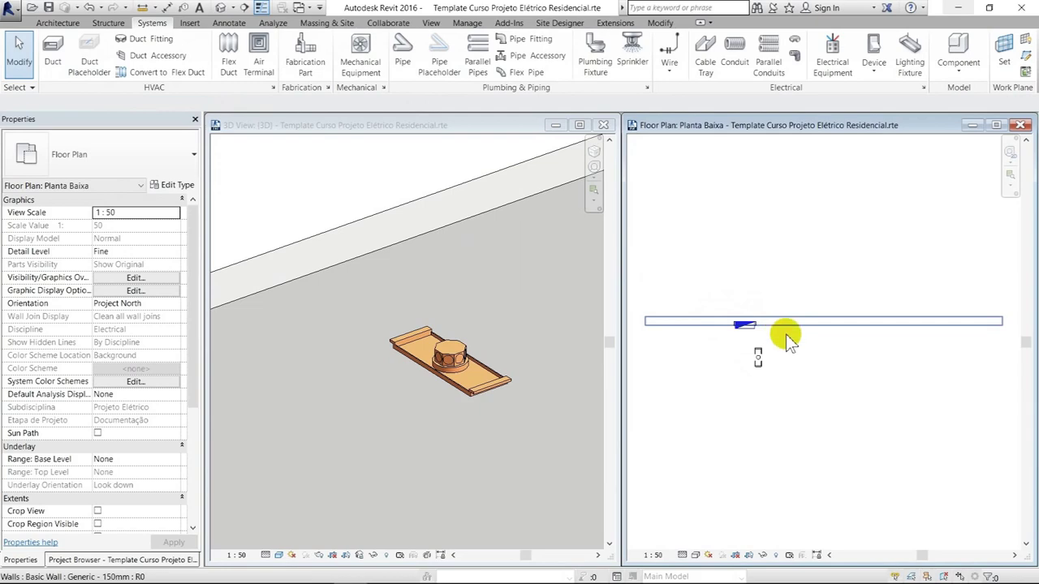
Start a Draw Conduit run from the ceiling light's box and list the conduit types.
{"action": "scroll", "coordinate": [765, 357], "scroll_direction": "up", "scroll_amount": 5}
{"action": "left_click", "coordinate": [718, 333]}
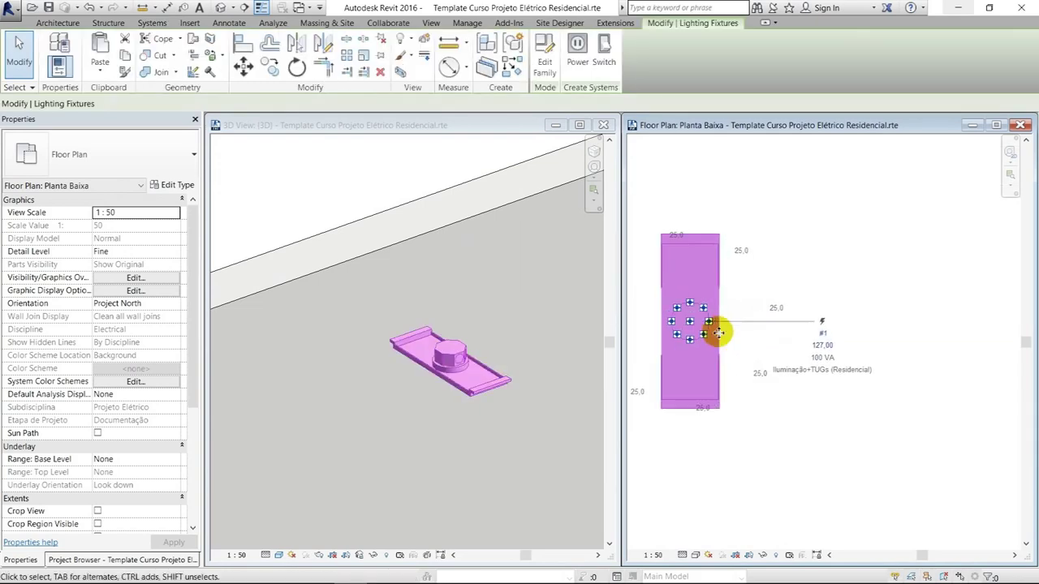
{"action": "right_click", "coordinate": [718, 333]}
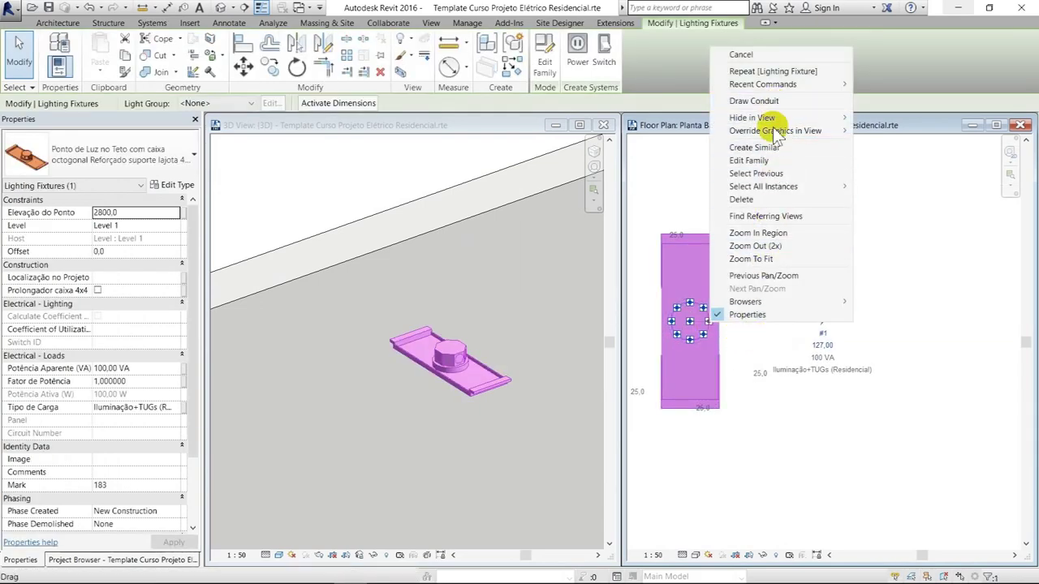
{"action": "left_click", "coordinate": [755, 101]}
{"action": "left_click", "coordinate": [134, 162]}
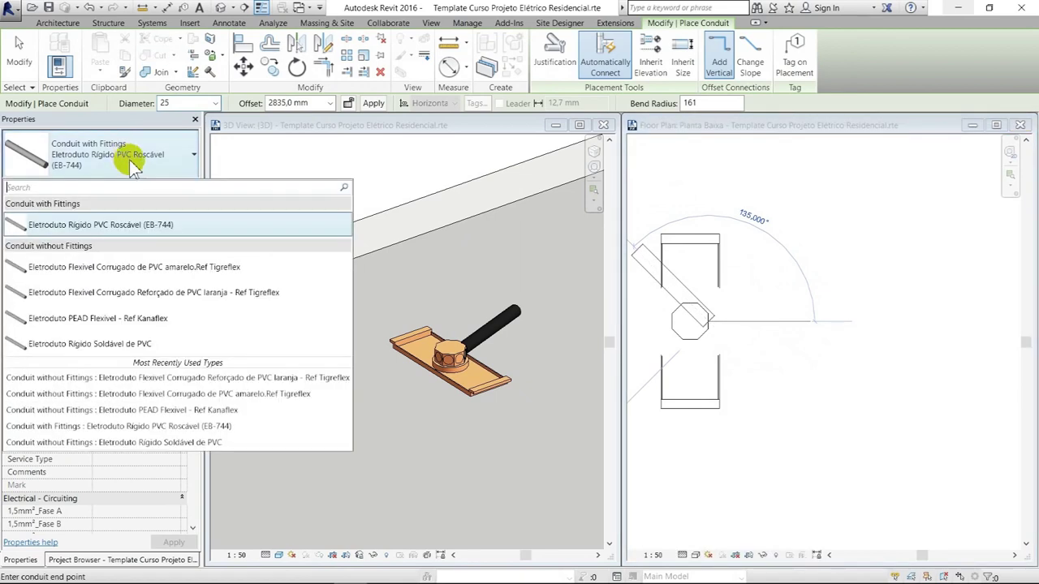
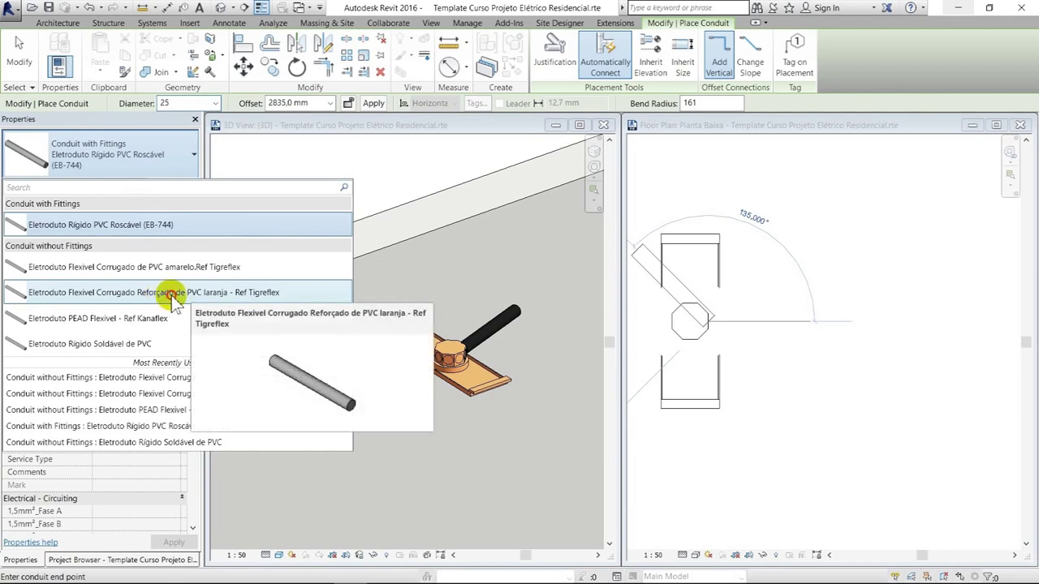
Draw a trial run of orange reinforced corrugated PVC conduit from the ground box.
{"action": "left_click", "coordinate": [173, 294]}
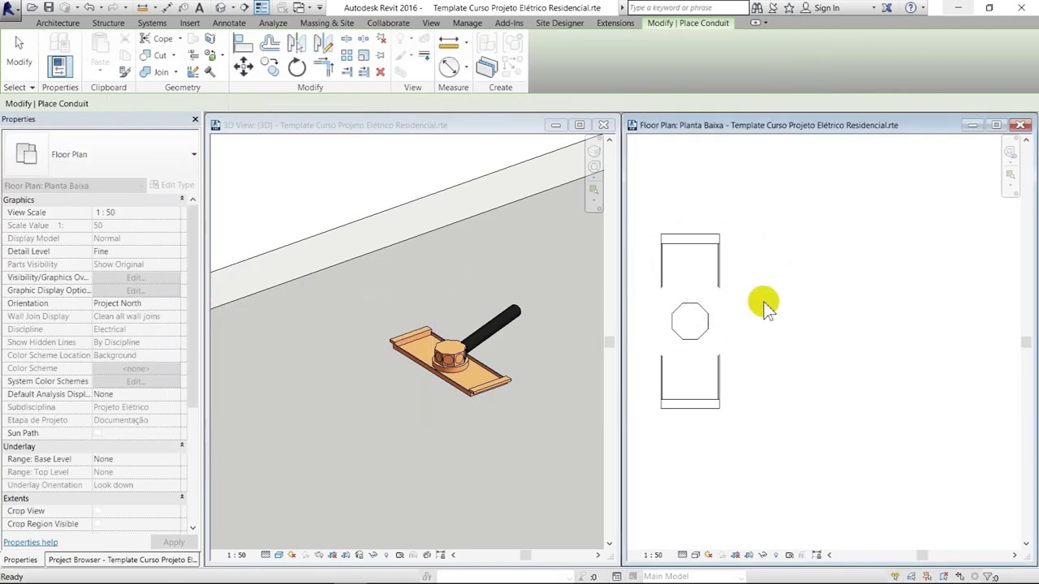
{"action": "left_click", "coordinate": [909, 316]}
{"action": "left_click", "coordinate": [982, 285]}
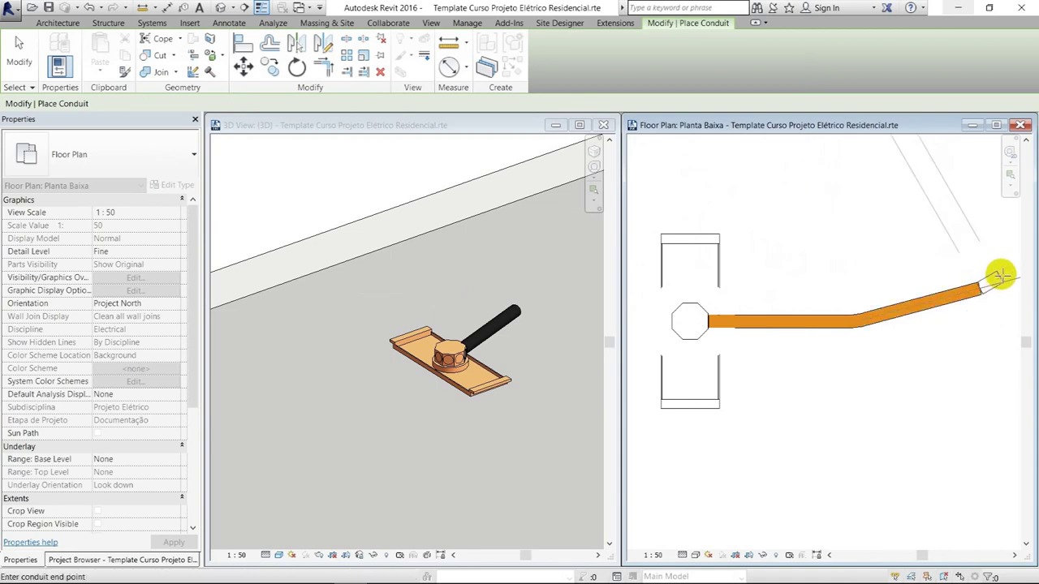
{"action": "key", "text": "Escape"}
{"action": "scroll", "coordinate": [950, 262], "scroll_direction": "down", "scroll_amount": 2}
{"action": "scroll", "coordinate": [892, 309], "scroll_direction": "down", "scroll_amount": 2}
{"action": "left_click", "coordinate": [785, 353]}
{"action": "scroll", "coordinate": [812, 321], "scroll_direction": "down", "scroll_amount": 2}
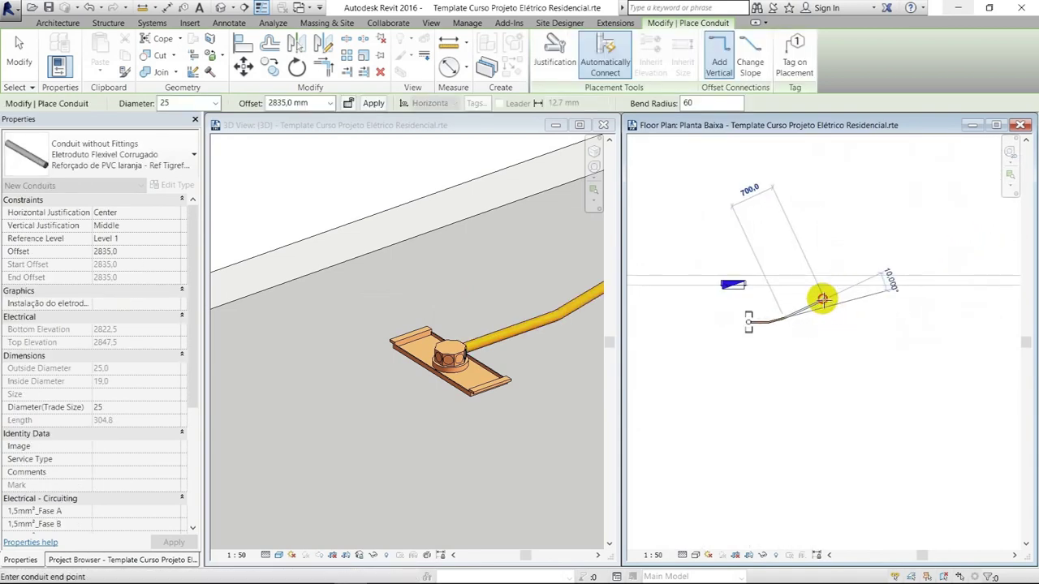
Window-select the trial conduit run and its box in 3D and delete them.
{"action": "left_click", "coordinate": [469, 303]}
{"action": "key", "text": "Escape"}
{"action": "scroll", "coordinate": [446, 302], "scroll_direction": "down", "scroll_amount": 5}
{"action": "scroll", "coordinate": [381, 292], "scroll_direction": "up", "scroll_amount": 5}
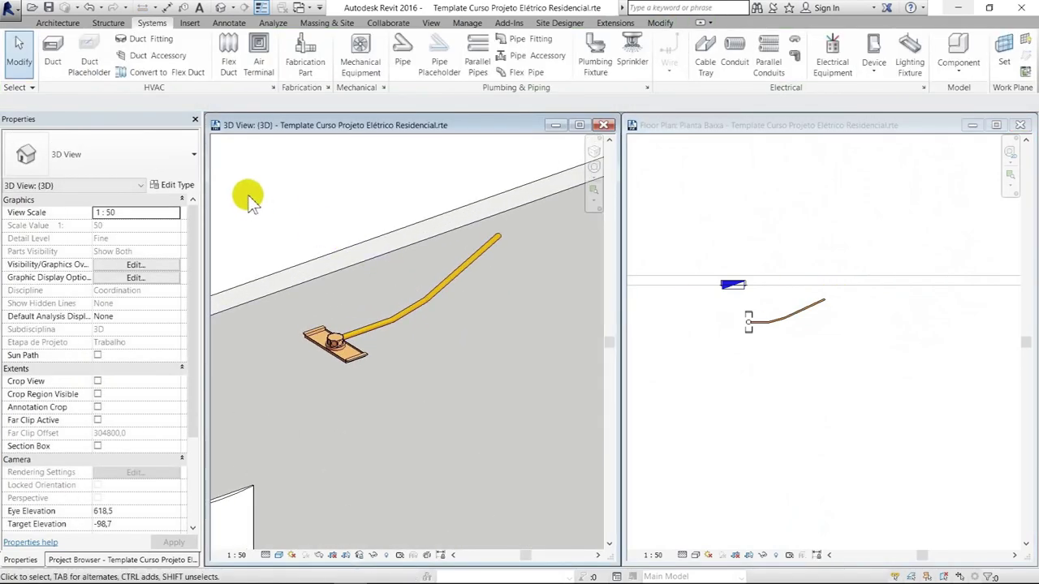
{"action": "left_click_drag", "start_coordinate": [246, 195], "coordinate": [544, 391]}
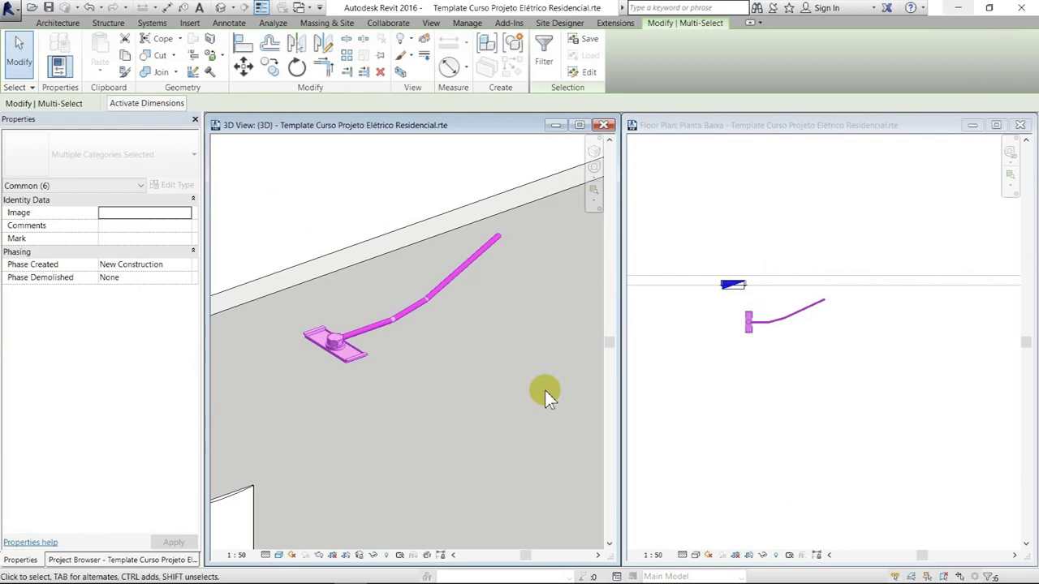
{"action": "scroll", "coordinate": [507, 304], "scroll_direction": "down", "scroll_amount": 1}
{"action": "key", "text": "Delete"}
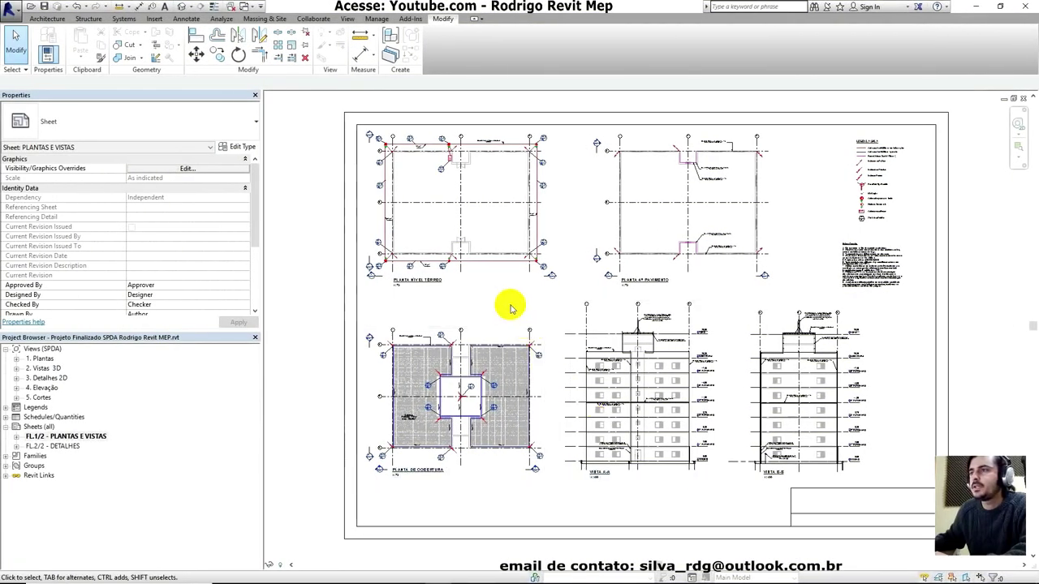
Zoom into PLANTA NÍVEL TÉRREO, activate its viewport and open the down-conductor detail callout.
{"action": "scroll", "coordinate": [516, 316], "scroll_direction": "up", "scroll_amount": 2}
{"action": "scroll", "coordinate": [516, 317], "scroll_direction": "up", "scroll_amount": 2}
{"action": "middle_click_drag", "start_coordinate": [517, 316], "coordinate": [585, 381]}
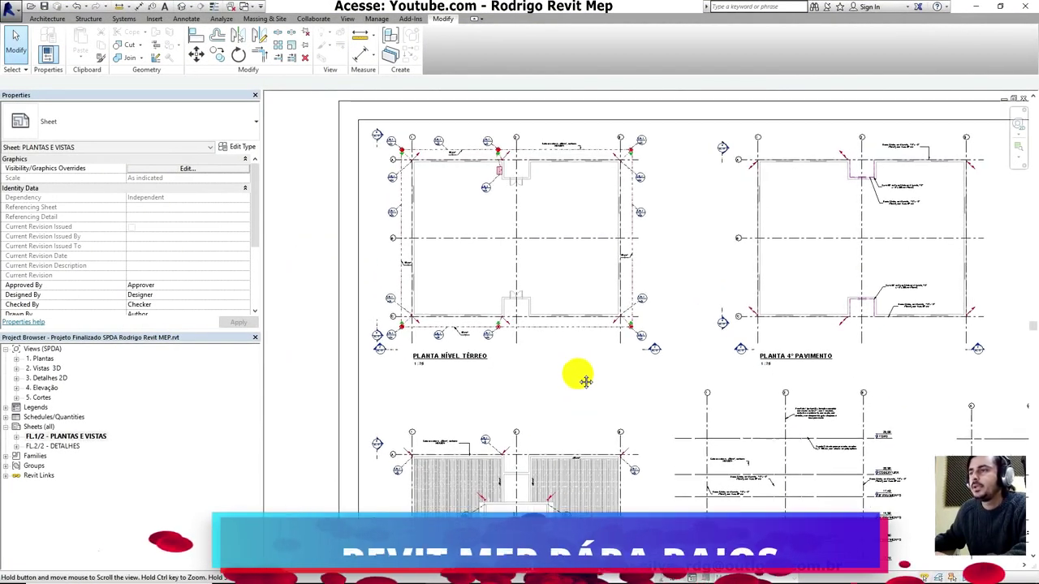
{"action": "scroll", "coordinate": [454, 264], "scroll_direction": "up", "scroll_amount": 2}
{"action": "scroll", "coordinate": [479, 264], "scroll_direction": "up", "scroll_amount": 1}
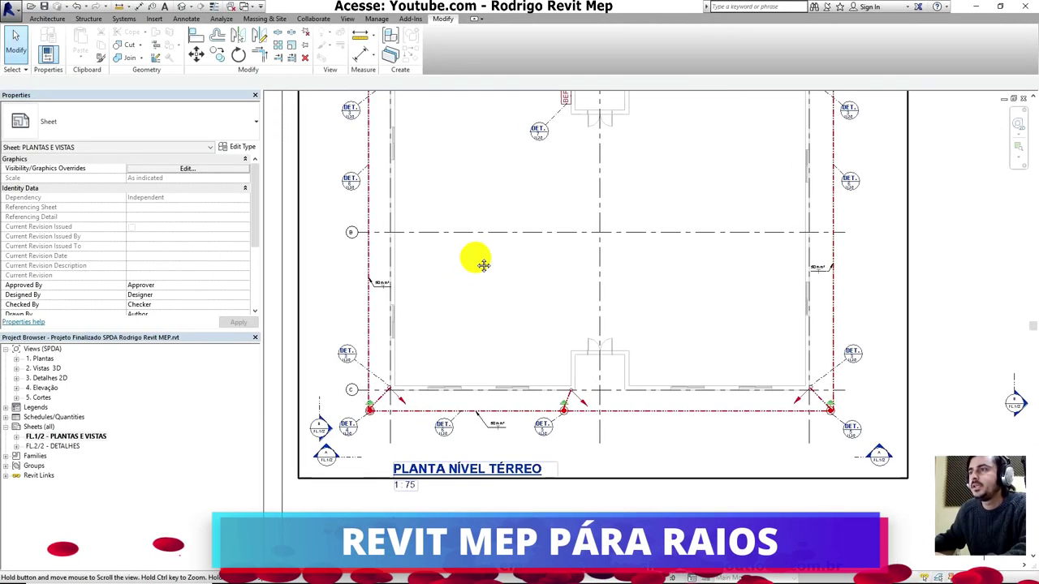
{"action": "middle_click_drag", "start_coordinate": [479, 263], "coordinate": [463, 308]}
{"action": "middle_click_drag", "start_coordinate": [429, 219], "coordinate": [471, 295]}
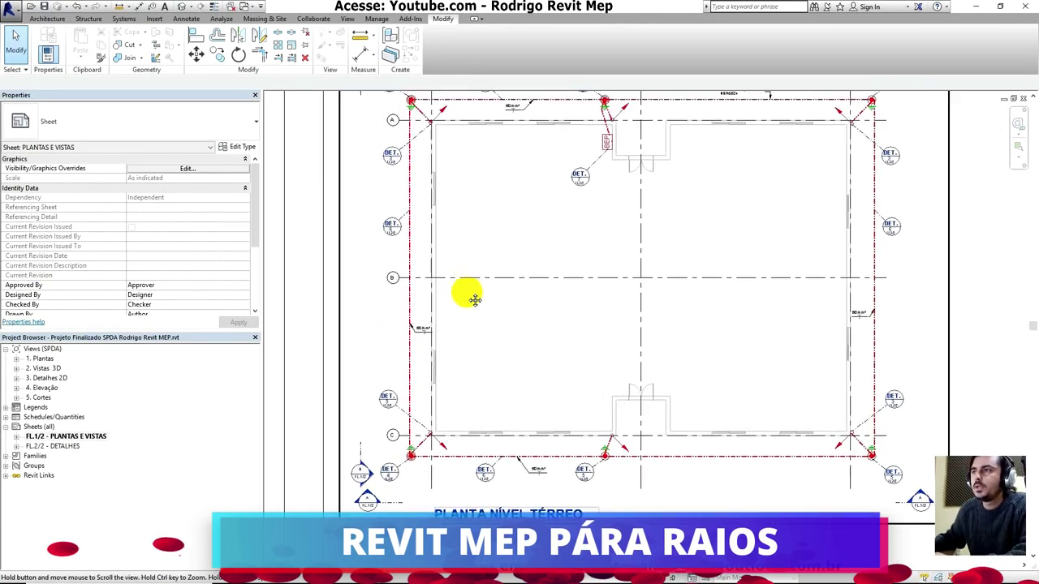
{"action": "scroll", "coordinate": [434, 234], "scroll_direction": "up", "scroll_amount": 2}
{"action": "double_click", "coordinate": [431, 231]}
{"action": "middle_click_drag", "start_coordinate": [422, 224], "coordinate": [443, 254]}
{"action": "double_click", "coordinate": [397, 235]}
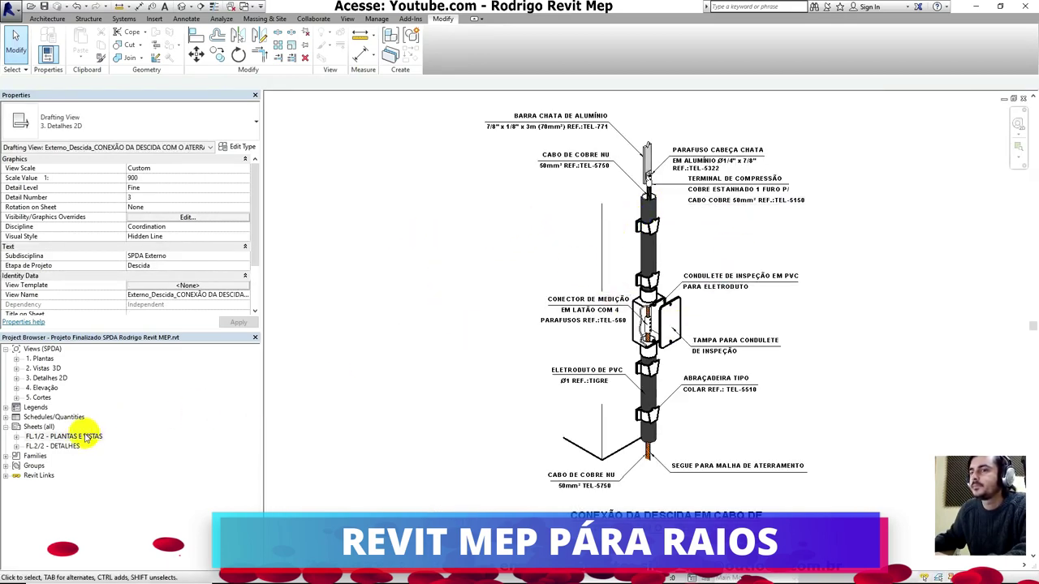
Inspect the CONECTOR DE MEDIÇÃO note and inspection-cover leader, then reopen PLANTAS E VISTAS.
{"action": "left_click", "coordinate": [617, 319]}
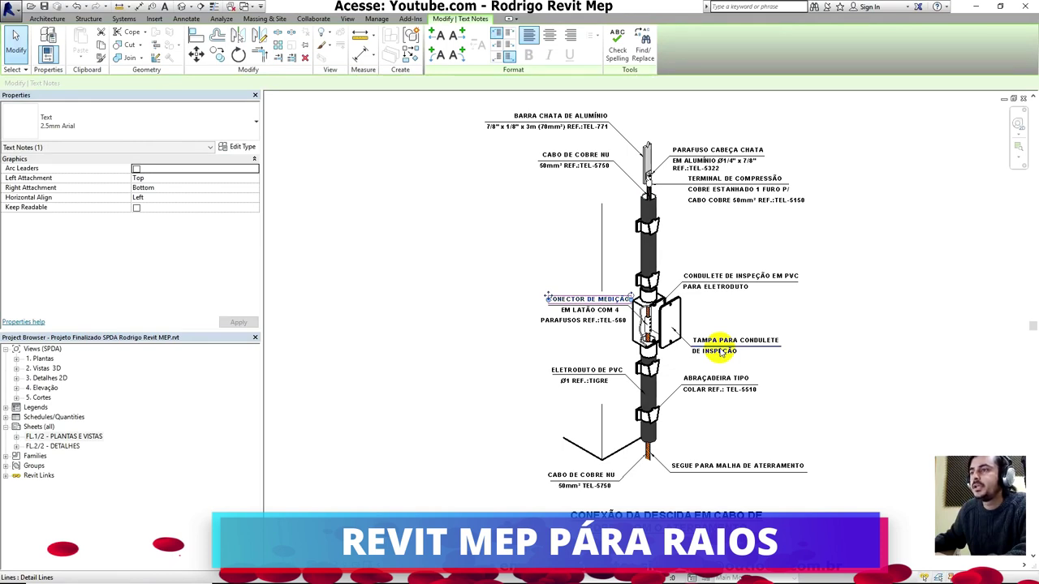
{"action": "left_click", "coordinate": [720, 349]}
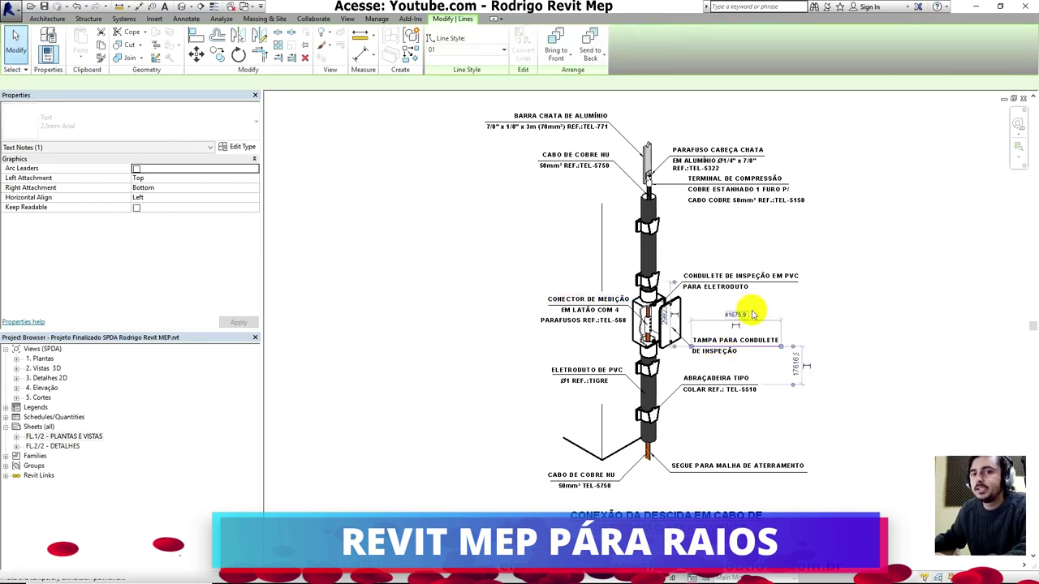
{"action": "double_click", "coordinate": [47, 438]}
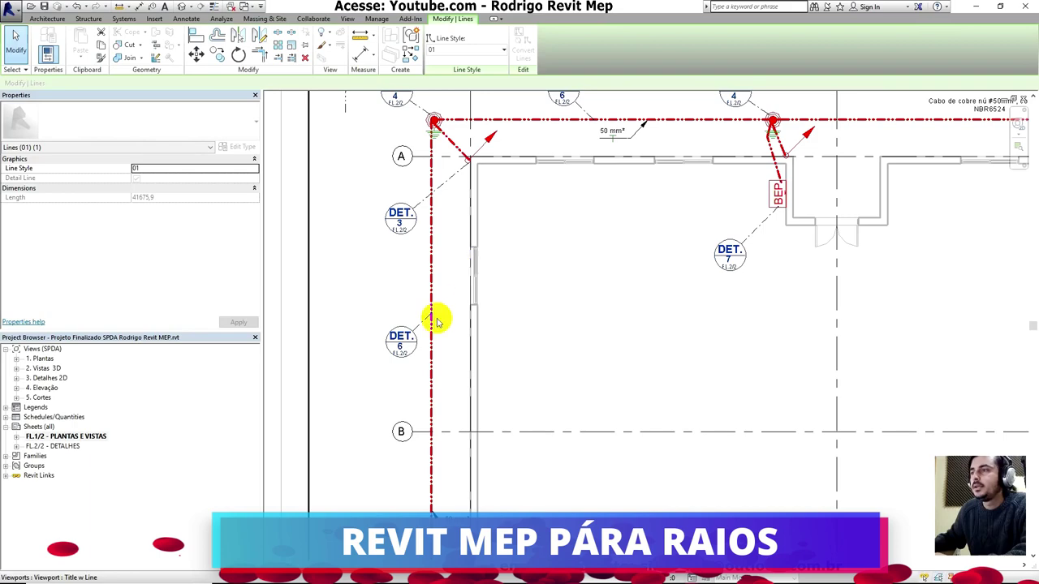
{"action": "left_click", "coordinate": [406, 357]}
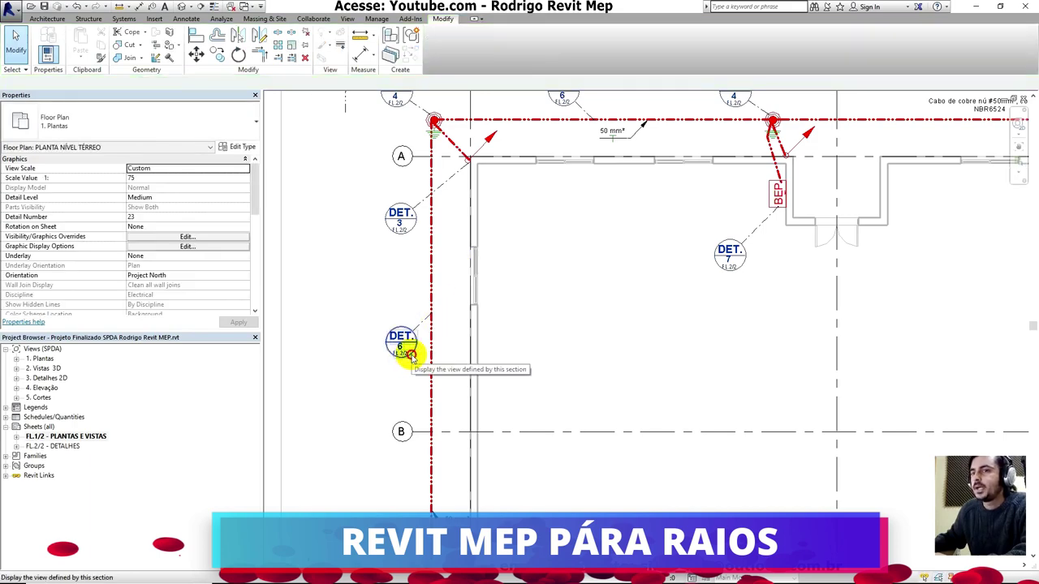
{"action": "double_click", "coordinate": [408, 349]}
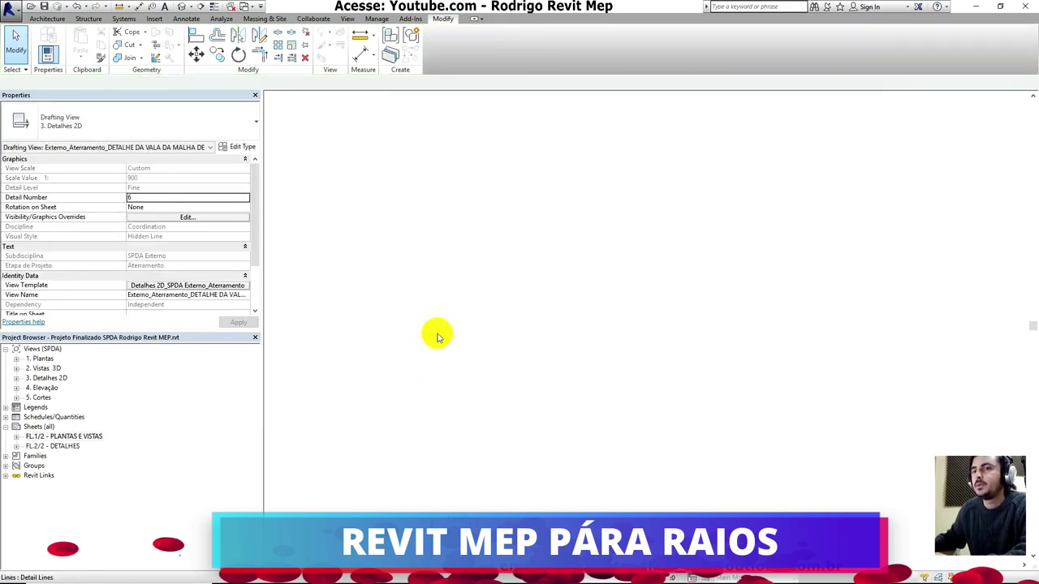
{"action": "double_click", "coordinate": [51, 437]}
{"action": "middle_click_drag", "start_coordinate": [632, 269], "coordinate": [628, 333]}
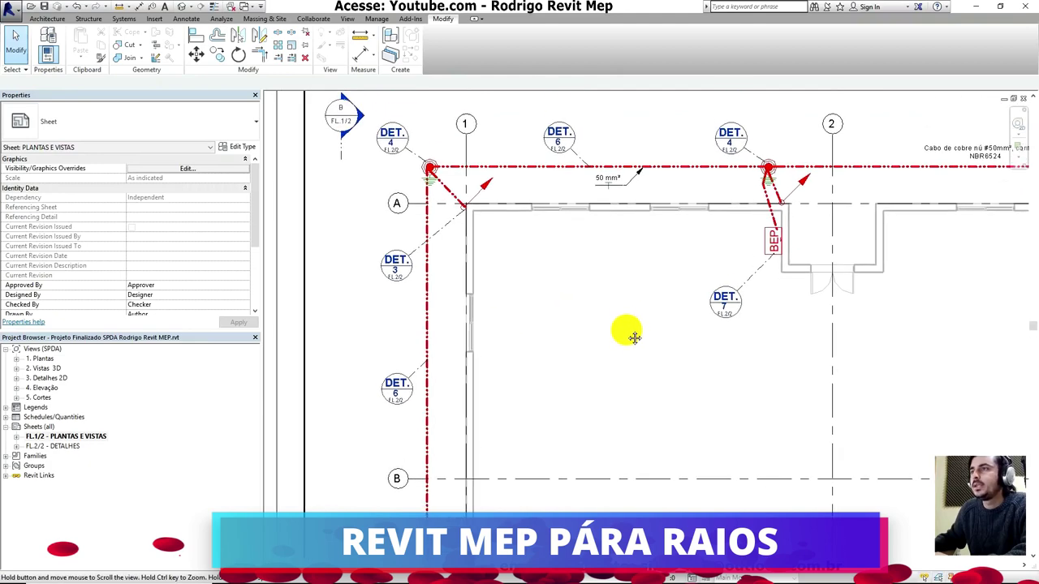
{"action": "left_click", "coordinate": [410, 152]}
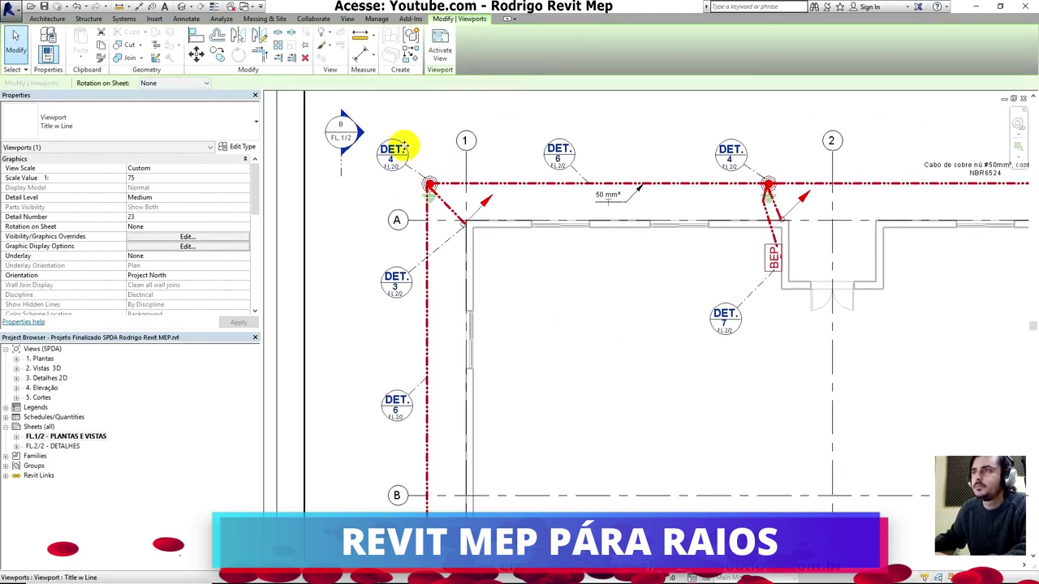
{"action": "double_click", "coordinate": [393, 149]}
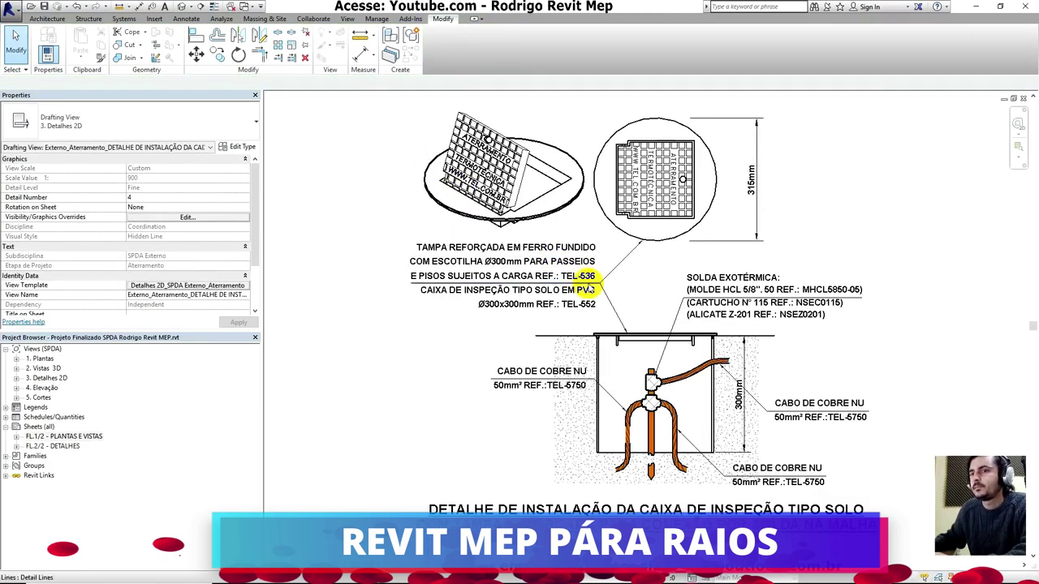
{"action": "double_click", "coordinate": [46, 437]}
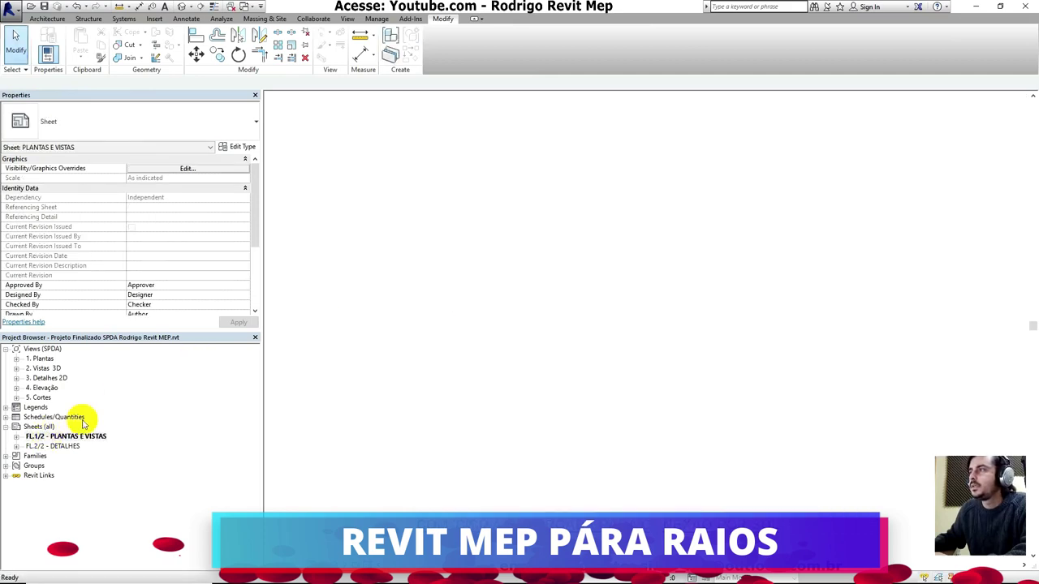
{"action": "middle_click_drag", "start_coordinate": [608, 220], "coordinate": [563, 239]}
{"action": "left_click", "coordinate": [659, 300]}
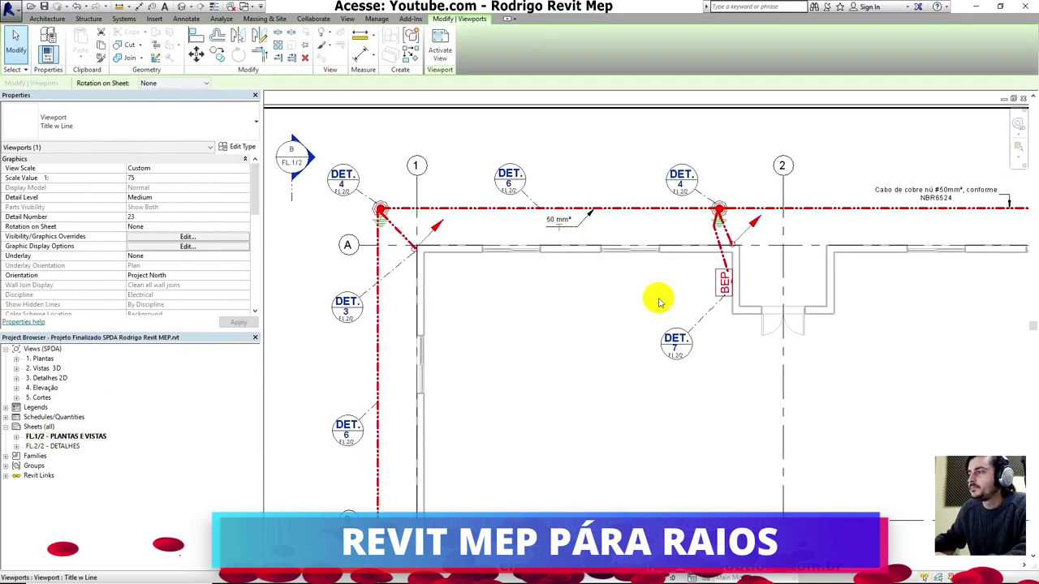
{"action": "double_click", "coordinate": [693, 359]}
{"action": "double_click", "coordinate": [691, 362]}
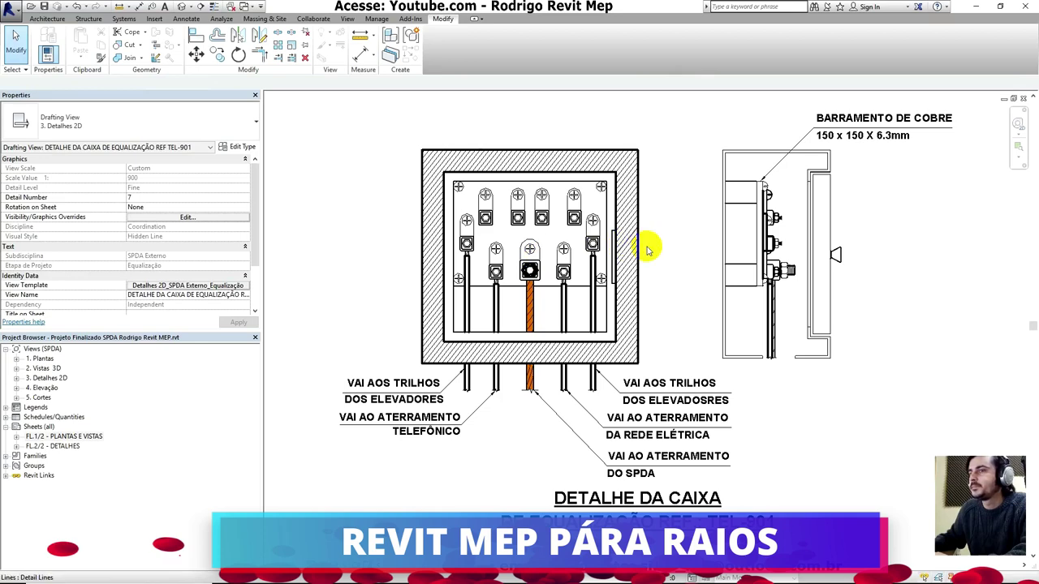
{"action": "double_click", "coordinate": [71, 436]}
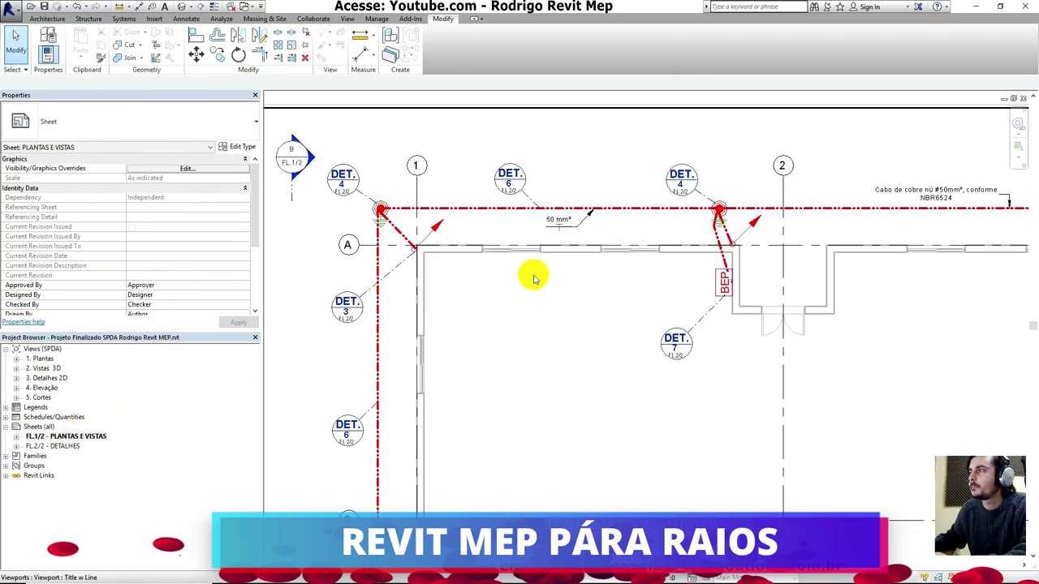
{"action": "middle_click_drag", "start_coordinate": [645, 261], "coordinate": [595, 211]}
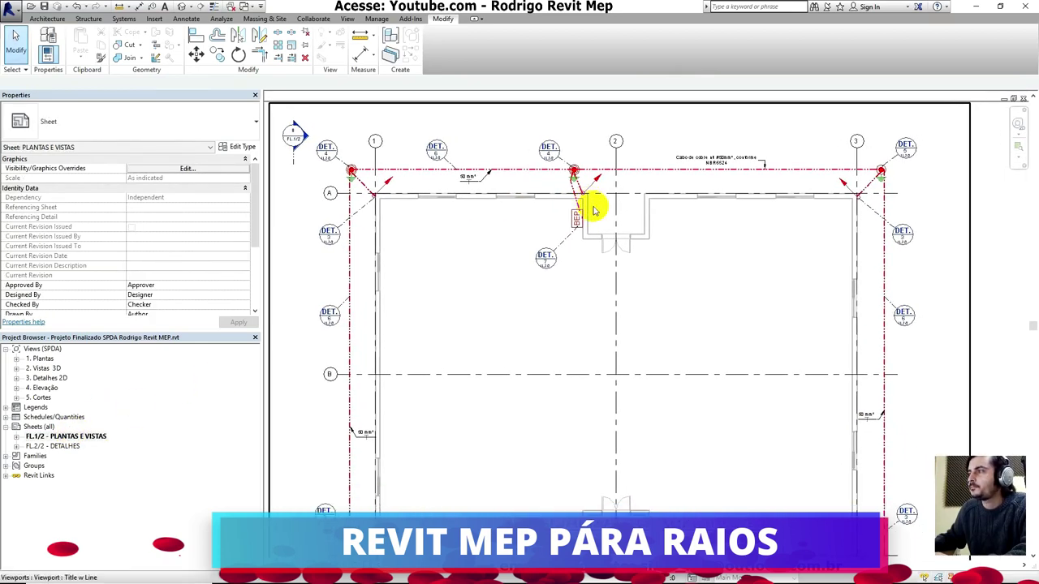
{"action": "scroll", "coordinate": [608, 260], "scroll_direction": "down", "scroll_amount": 2}
{"action": "scroll", "coordinate": [641, 243], "scroll_direction": "up", "scroll_amount": 2}
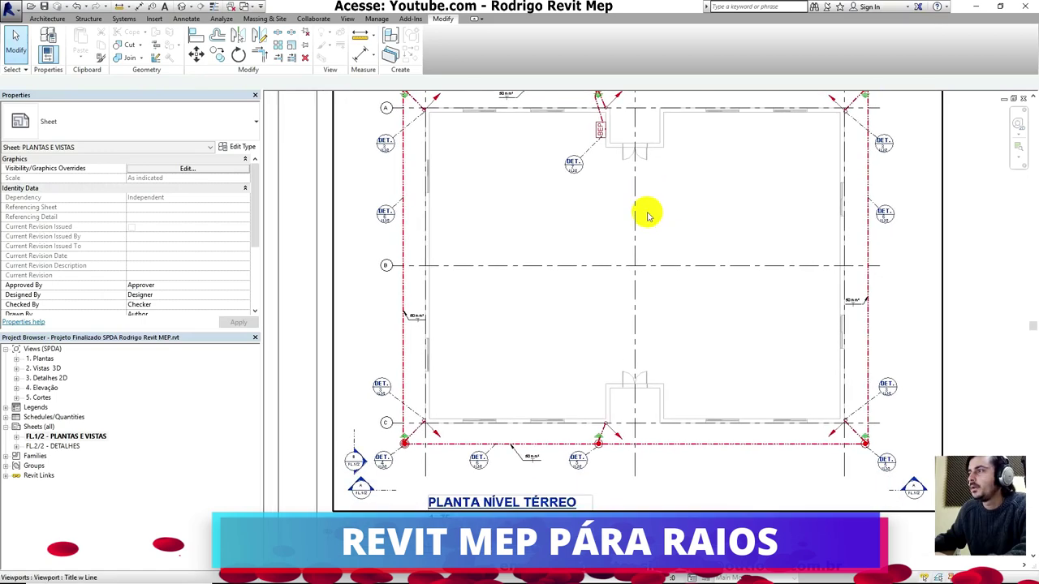
{"action": "middle_click_drag", "start_coordinate": [690, 281], "coordinate": [653, 246]}
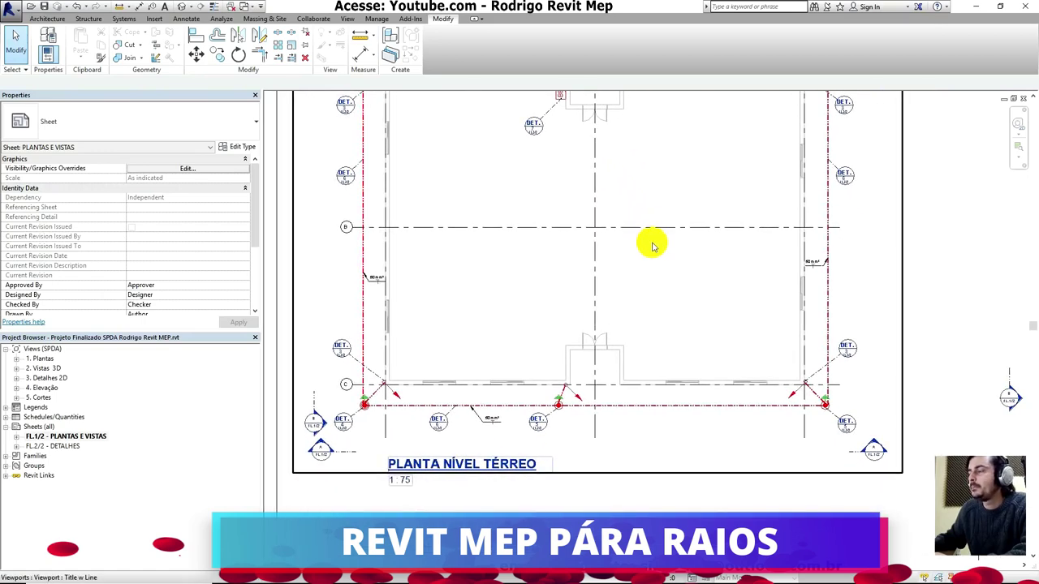
{"action": "scroll", "coordinate": [653, 246], "scroll_direction": "down", "scroll_amount": 2}
{"action": "scroll", "coordinate": [695, 262], "scroll_direction": "down", "scroll_amount": 1}
{"action": "middle_click_drag", "start_coordinate": [696, 262], "coordinate": [483, 295]}
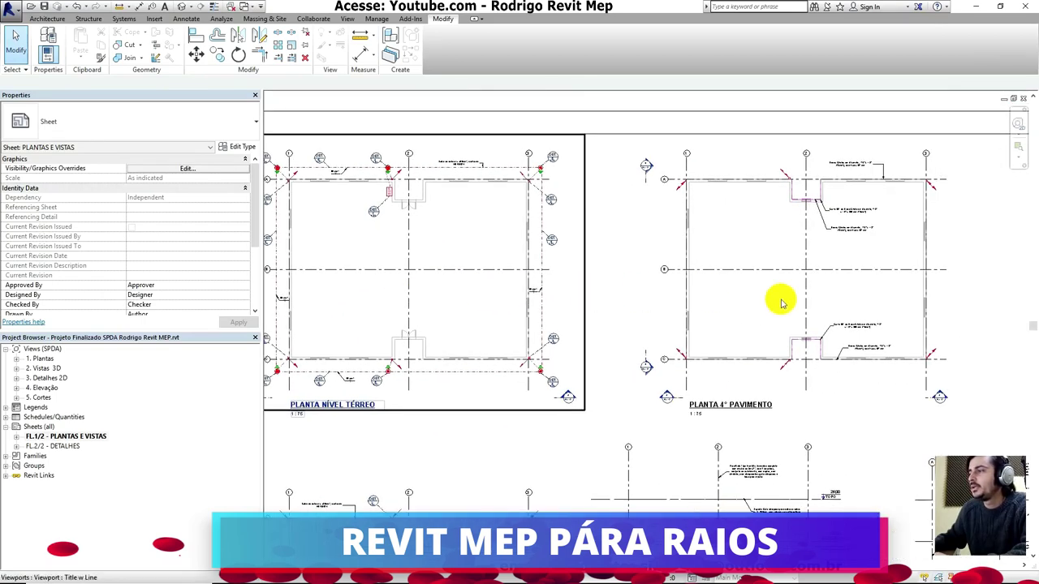
{"action": "scroll", "coordinate": [782, 304], "scroll_direction": "up", "scroll_amount": 1}
{"action": "mouse_move", "coordinate": [790, 301]}
{"action": "middle_mouse_down"}
{"action": "mouse_move", "coordinate": [723, 309]}
{"action": "mouse_move", "coordinate": [704, 363]}
{"action": "middle_mouse_up"}
{"action": "scroll", "coordinate": [723, 309], "scroll_direction": "up", "scroll_amount": 1}
{"action": "scroll", "coordinate": [796, 105], "scroll_direction": "up", "scroll_amount": 2}
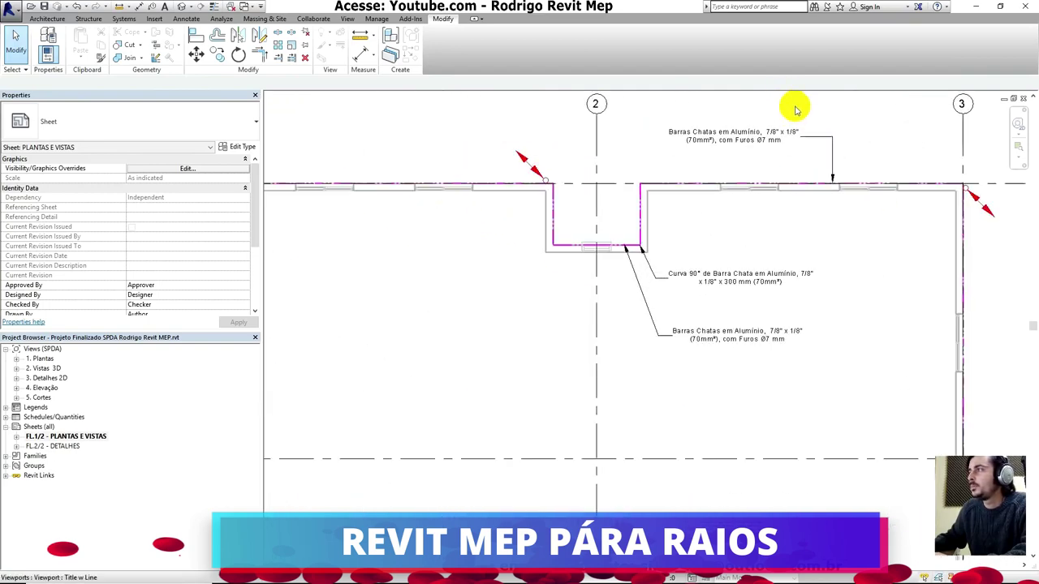
{"action": "scroll", "coordinate": [796, 105], "scroll_direction": "up", "scroll_amount": 2}
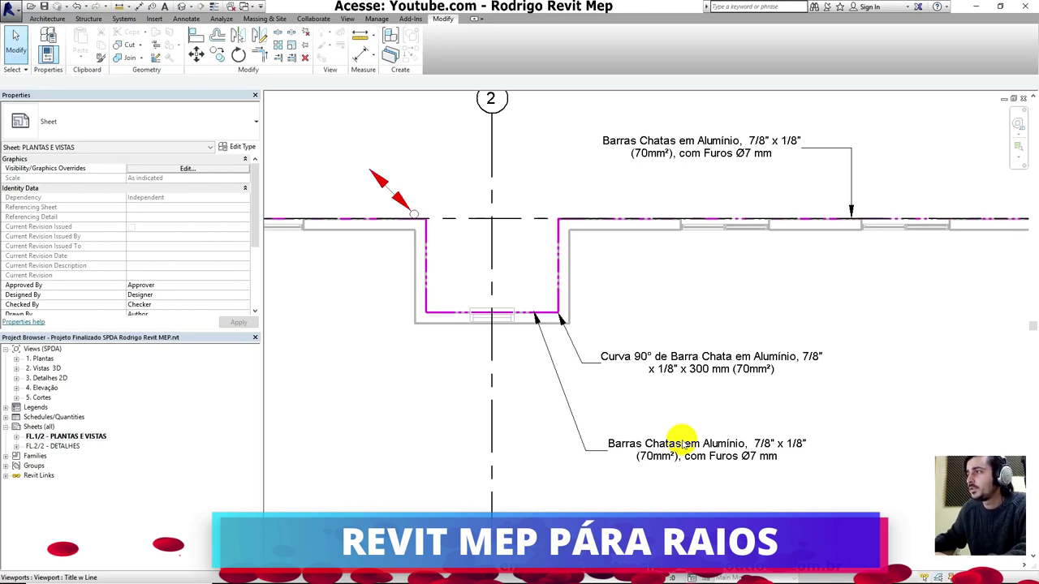
{"action": "scroll", "coordinate": [683, 444], "scroll_direction": "down", "scroll_amount": 2}
{"action": "scroll", "coordinate": [736, 273], "scroll_direction": "down", "scroll_amount": 2}
{"action": "scroll", "coordinate": [686, 327], "scroll_direction": "down", "scroll_amount": 2}
{"action": "middle_click_drag", "start_coordinate": [686, 327], "coordinate": [824, 177]}
{"action": "scroll", "coordinate": [570, 309], "scroll_direction": "down", "scroll_amount": 1}
{"action": "scroll", "coordinate": [608, 241], "scroll_direction": "up", "scroll_amount": 2}
{"action": "scroll", "coordinate": [506, 332], "scroll_direction": "up", "scroll_amount": 2}
{"action": "scroll", "coordinate": [511, 333], "scroll_direction": "up", "scroll_amount": 2}
{"action": "scroll", "coordinate": [600, 300], "scroll_direction": "up", "scroll_amount": 1}
{"action": "scroll", "coordinate": [598, 249], "scroll_direction": "up", "scroll_amount": 2}
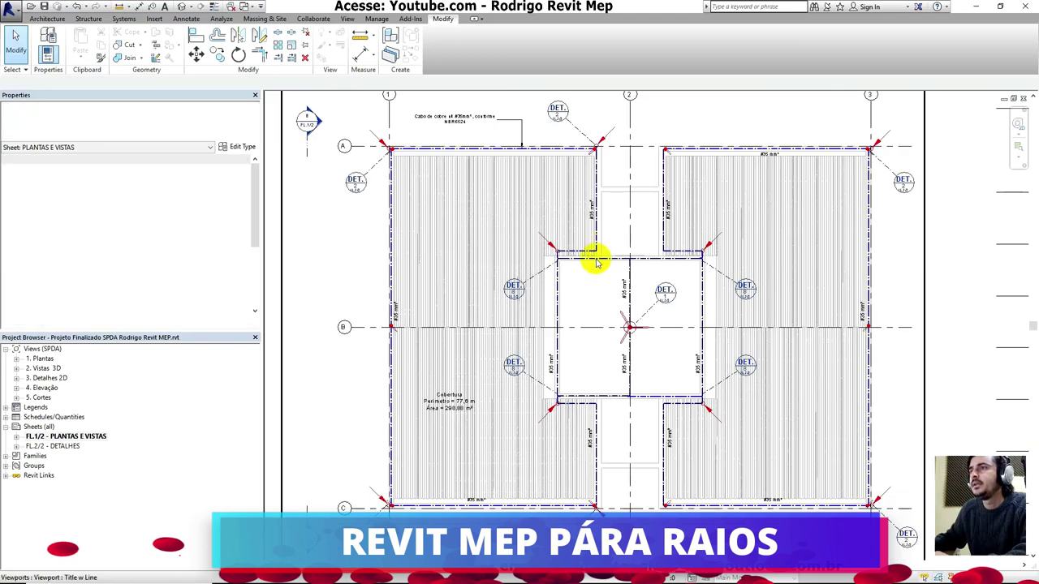
{"action": "scroll", "coordinate": [568, 256], "scroll_direction": "up", "scroll_amount": 1}
{"action": "scroll", "coordinate": [343, 202], "scroll_direction": "up", "scroll_amount": 1}
Open the exposed down-conductor detail from the roof-plan callout, then return to FL.1/2.
{"action": "scroll", "coordinate": [343, 202], "scroll_direction": "up", "scroll_amount": 1}
{"action": "double_click", "coordinate": [349, 204]}
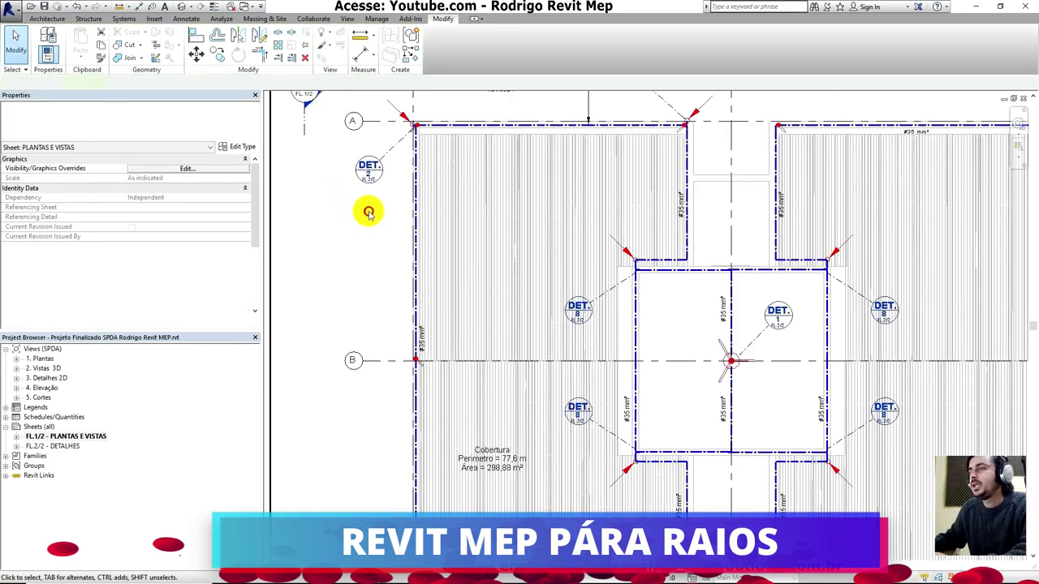
{"action": "double_click", "coordinate": [371, 171]}
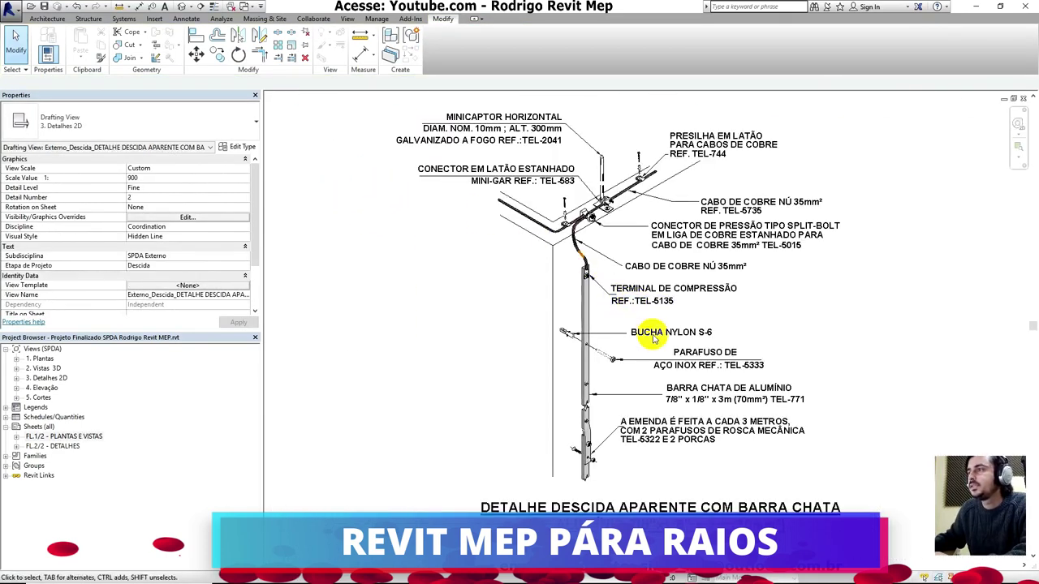
{"action": "double_click", "coordinate": [79, 438]}
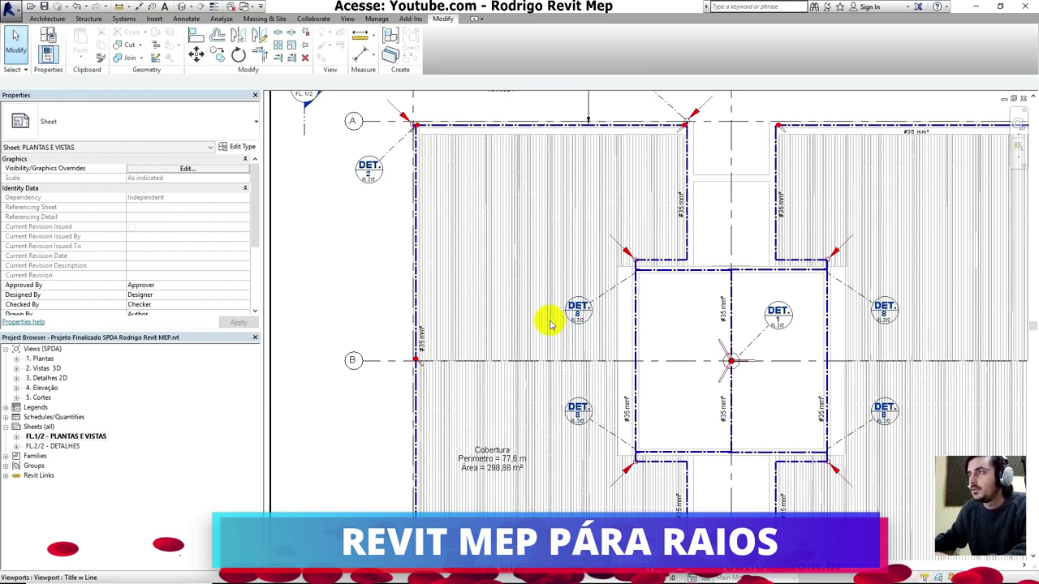
Review the DET. 8 cable-tensioning and DET. 1 Franklin rod details from the roof plan.
{"action": "double_click", "coordinate": [605, 331]}
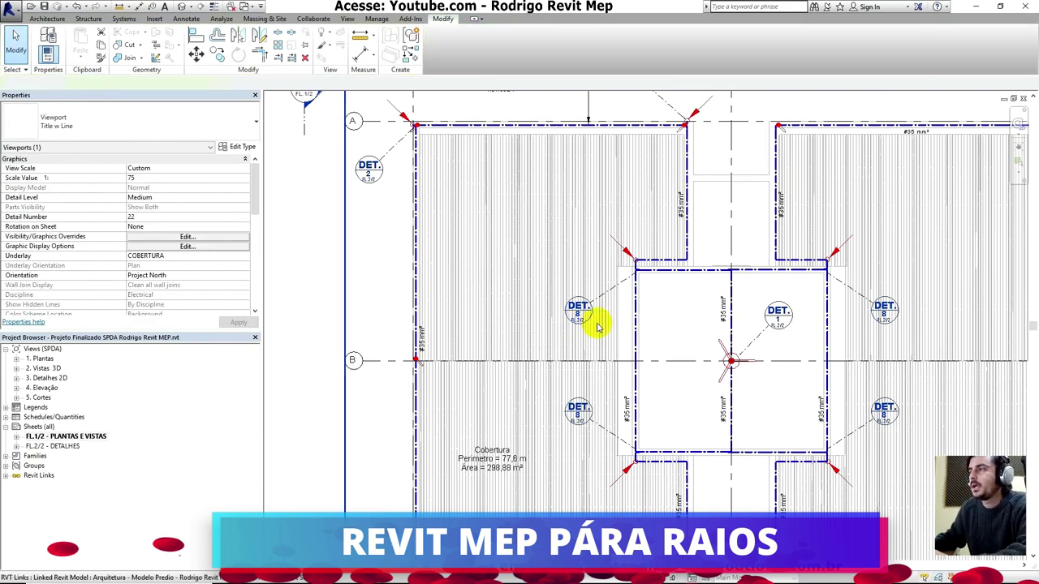
{"action": "double_click", "coordinate": [590, 320]}
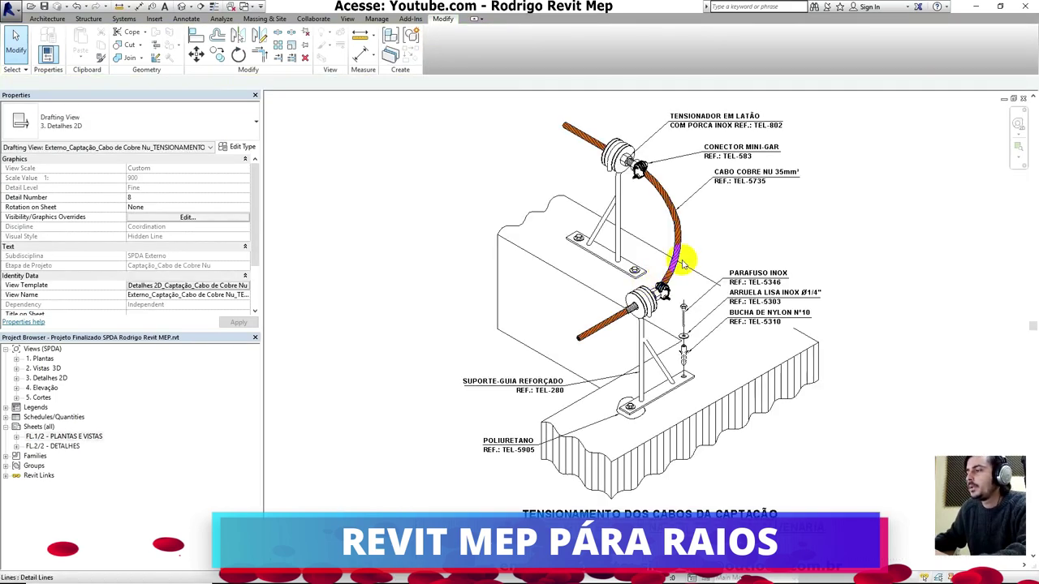
{"action": "double_click", "coordinate": [81, 437]}
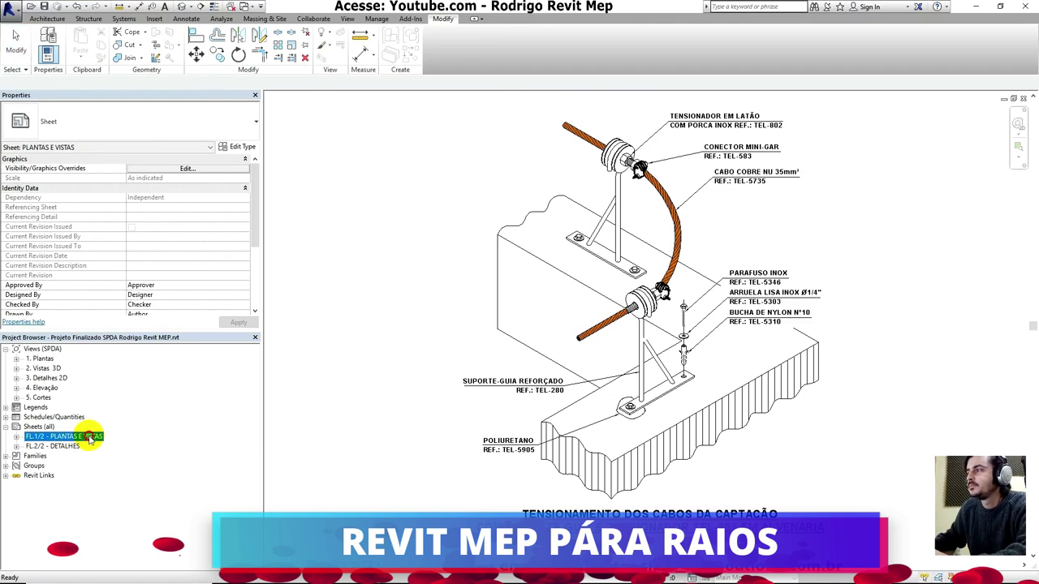
{"action": "double_click", "coordinate": [777, 324]}
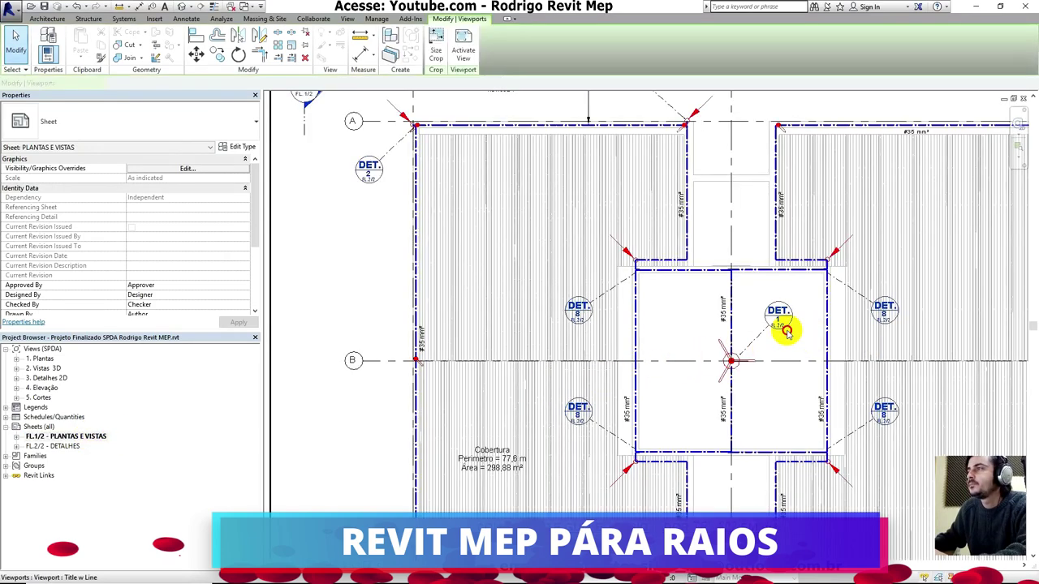
{"action": "double_click", "coordinate": [781, 324]}
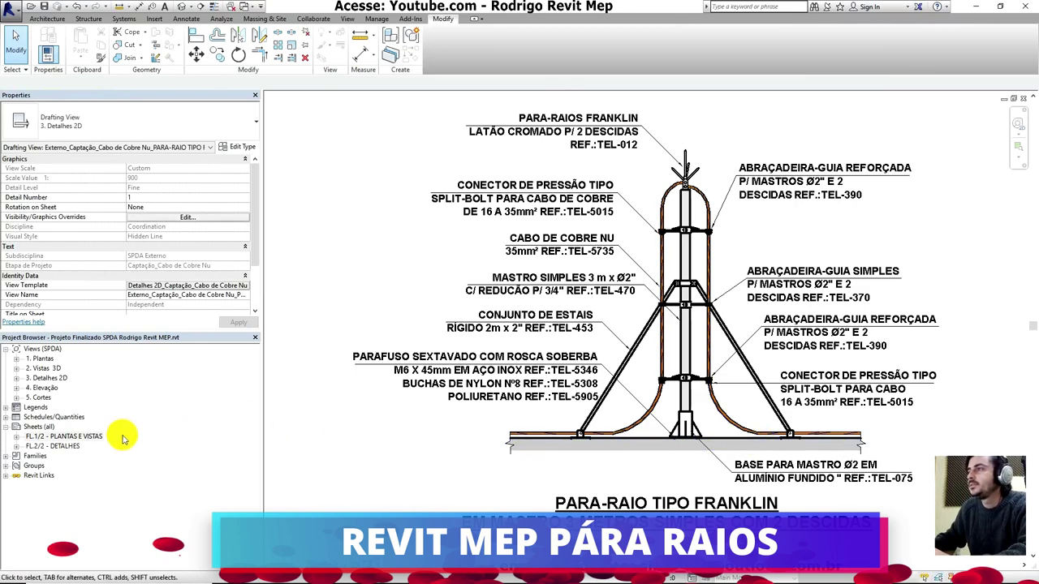
{"action": "double_click", "coordinate": [79, 438]}
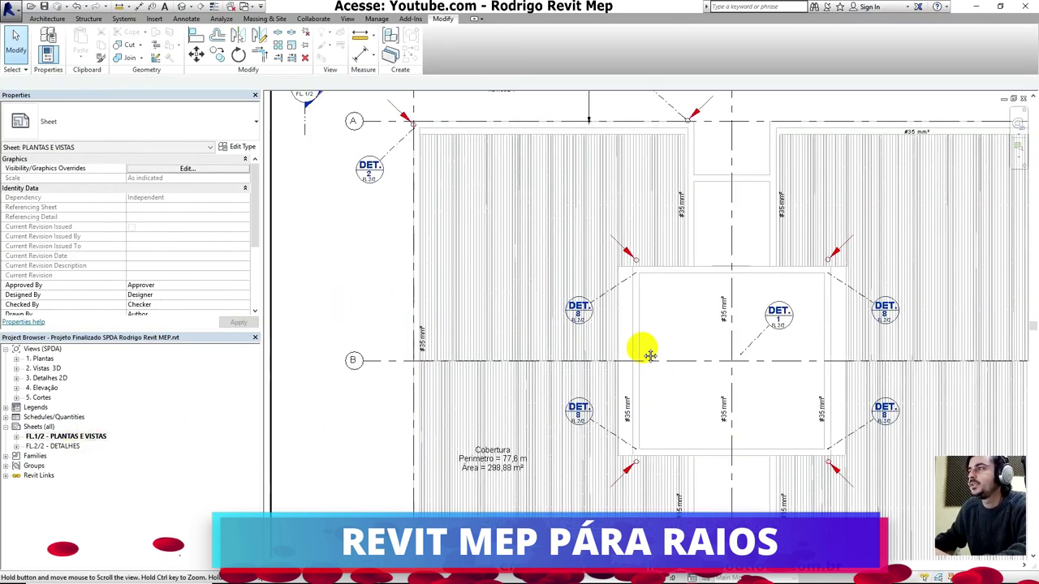
Show the roof plan in Thin Lines and zoom over the down-conductor conduit fittings.
{"action": "scroll", "coordinate": [611, 255], "scroll_direction": "up", "scroll_amount": 2}
{"action": "middle_click_drag", "start_coordinate": [610, 255], "coordinate": [605, 241]}
{"action": "scroll", "coordinate": [602, 288], "scroll_direction": "up", "scroll_amount": 1}
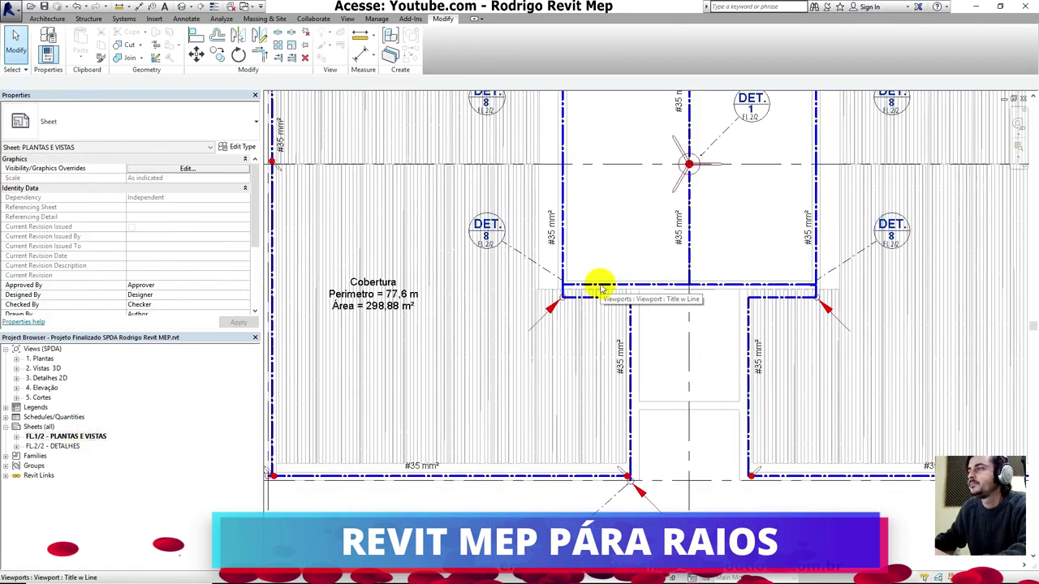
{"action": "scroll", "coordinate": [658, 317], "scroll_direction": "up", "scroll_amount": 1}
{"action": "scroll", "coordinate": [682, 373], "scroll_direction": "up", "scroll_amount": 1}
{"action": "scroll", "coordinate": [688, 398], "scroll_direction": "up", "scroll_amount": 1}
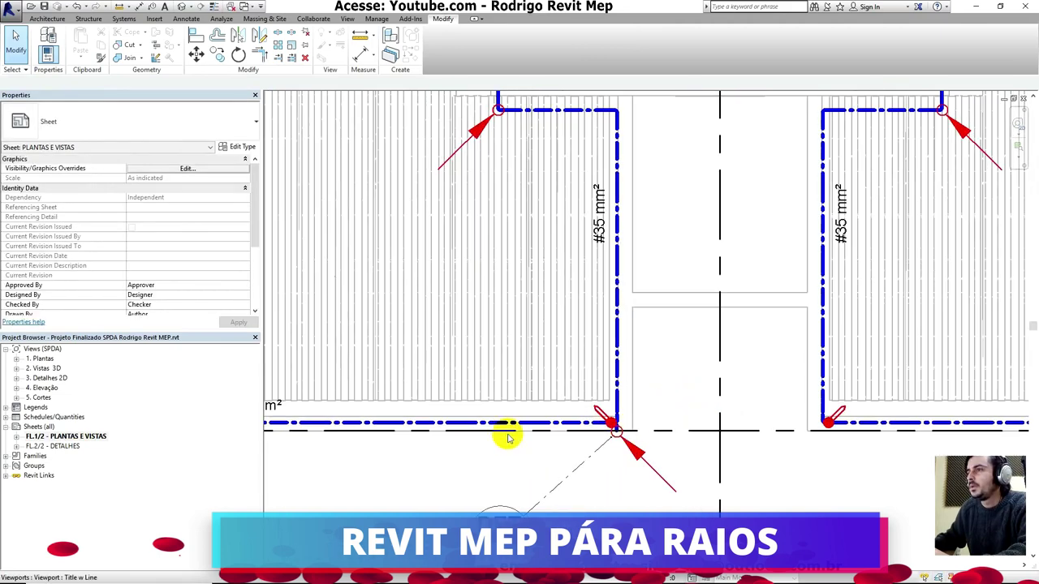
{"action": "double_click", "coordinate": [669, 344]}
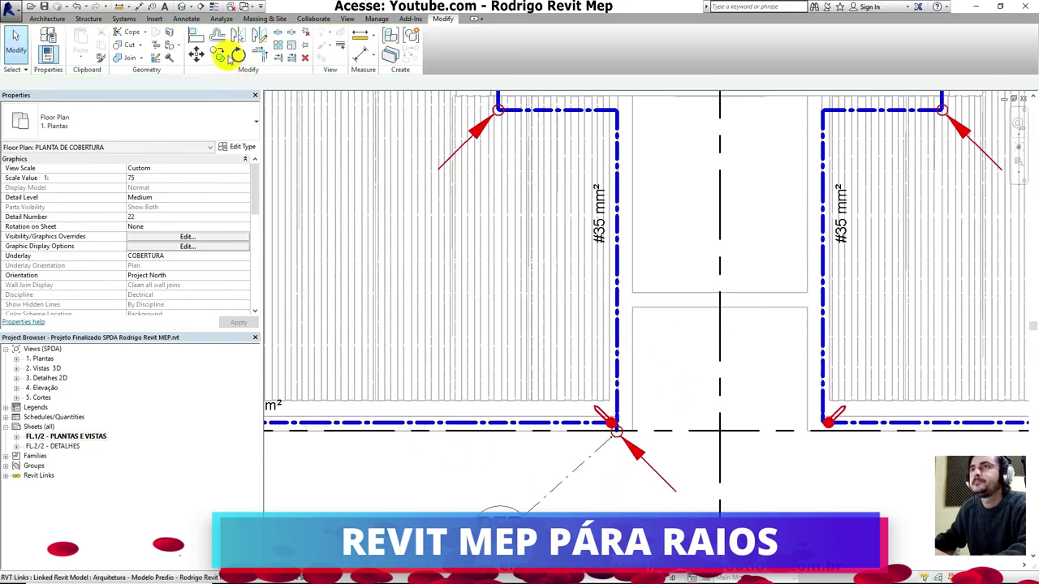
{"action": "left_click", "coordinate": [214, 7]}
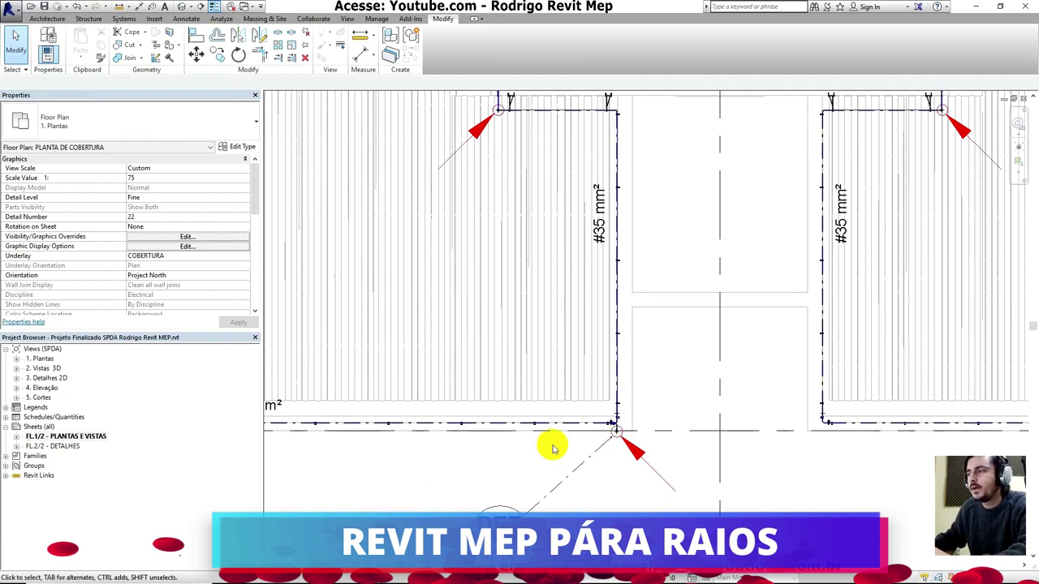
{"action": "scroll", "coordinate": [616, 429], "scroll_direction": "up", "scroll_amount": 2}
{"action": "scroll", "coordinate": [622, 429], "scroll_direction": "up", "scroll_amount": 1}
{"action": "scroll", "coordinate": [625, 422], "scroll_direction": "up", "scroll_amount": 1}
{"action": "scroll", "coordinate": [632, 359], "scroll_direction": "up", "scroll_amount": 1}
{"action": "scroll", "coordinate": [660, 258], "scroll_direction": "down", "scroll_amount": 2}
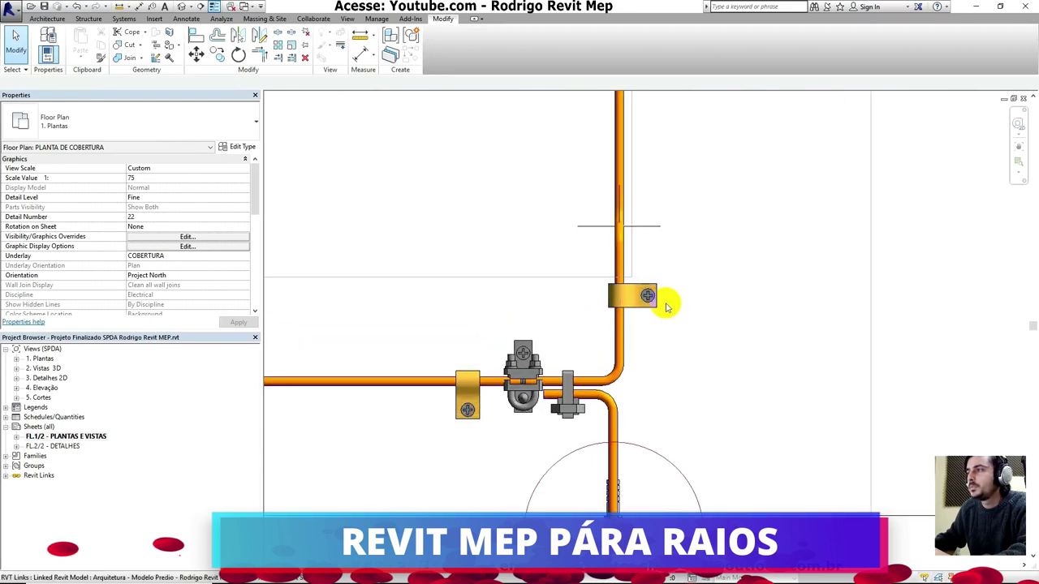
{"action": "scroll", "coordinate": [674, 302], "scroll_direction": "down", "scroll_amount": 2}
{"action": "scroll", "coordinate": [674, 300], "scroll_direction": "down", "scroll_amount": 2}
{"action": "scroll", "coordinate": [672, 297], "scroll_direction": "down", "scroll_amount": 1}
{"action": "scroll", "coordinate": [678, 297], "scroll_direction": "down", "scroll_amount": 2}
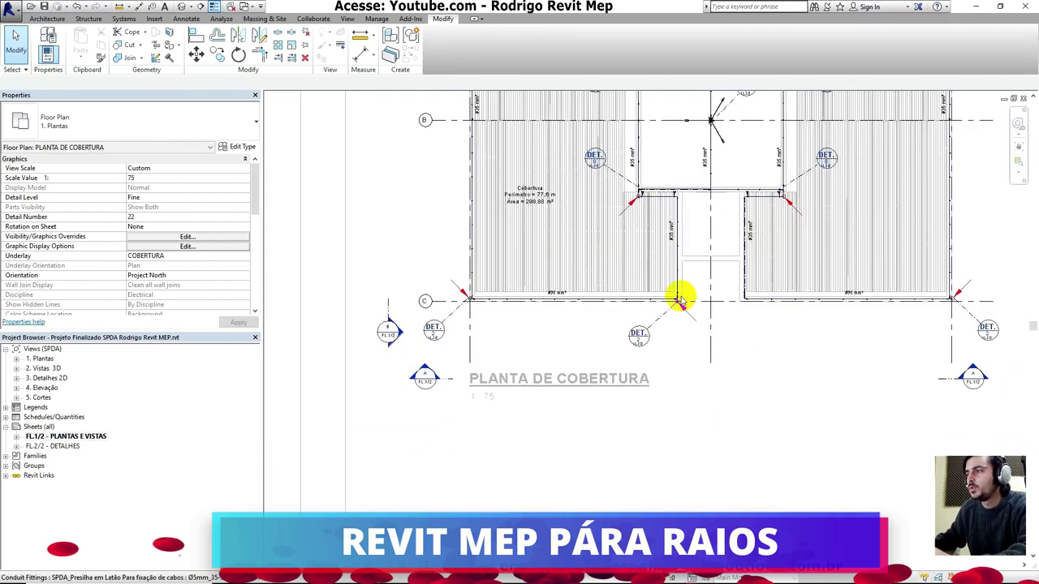
{"action": "scroll", "coordinate": [686, 297], "scroll_direction": "down", "scroll_amount": 1}
{"action": "scroll", "coordinate": [730, 307], "scroll_direction": "down", "scroll_amount": 1}
{"action": "scroll", "coordinate": [759, 349], "scroll_direction": "down", "scroll_amount": 1}
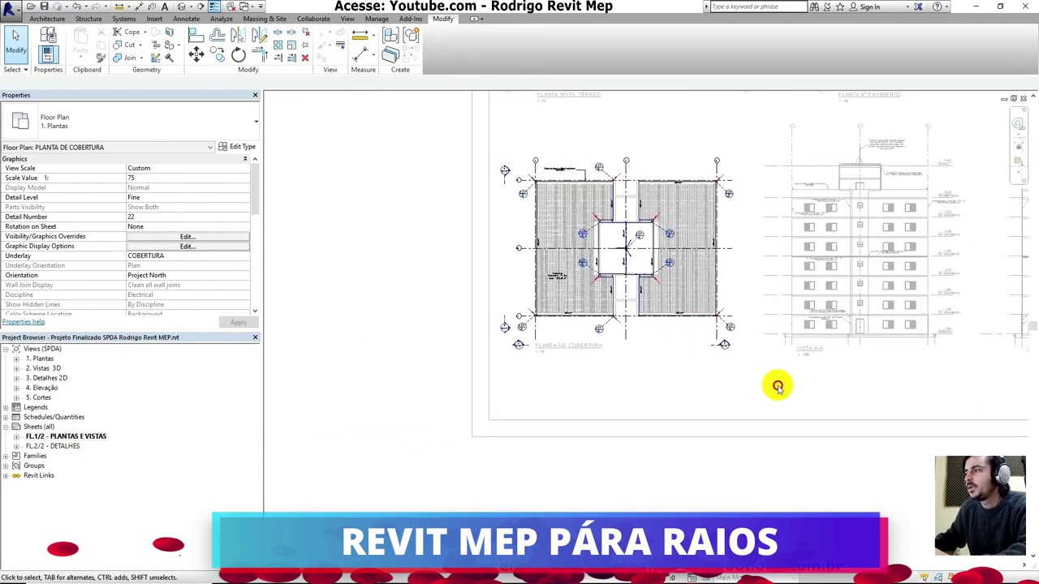
Zoom and pan to inspect the Vista A-A section.
{"action": "scroll", "coordinate": [765, 353], "scroll_direction": "up", "scroll_amount": 2}
{"action": "scroll", "coordinate": [758, 341], "scroll_direction": "up", "scroll_amount": 1}
{"action": "scroll", "coordinate": [800, 220], "scroll_direction": "up", "scroll_amount": 2}
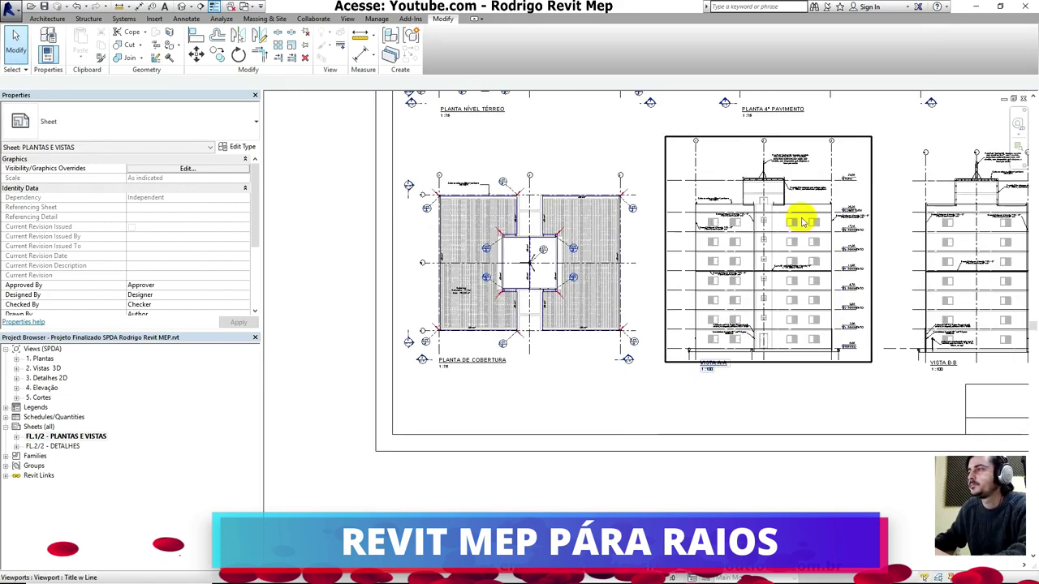
{"action": "scroll", "coordinate": [801, 221], "scroll_direction": "up", "scroll_amount": 2}
{"action": "scroll", "coordinate": [802, 220], "scroll_direction": "up", "scroll_amount": 2}
{"action": "scroll", "coordinate": [800, 235], "scroll_direction": "up", "scroll_amount": 1}
{"action": "mouse_move", "coordinate": [757, 287]}
{"action": "middle_mouse_down"}
{"action": "mouse_move", "coordinate": [760, 271]}
{"action": "mouse_move", "coordinate": [628, 264]}
{"action": "middle_mouse_up"}
{"action": "scroll", "coordinate": [616, 262], "scroll_direction": "down", "scroll_amount": 1}
{"action": "scroll", "coordinate": [608, 261], "scroll_direction": "down", "scroll_amount": 1}
{"action": "scroll", "coordinate": [619, 259], "scroll_direction": "down", "scroll_amount": 2}
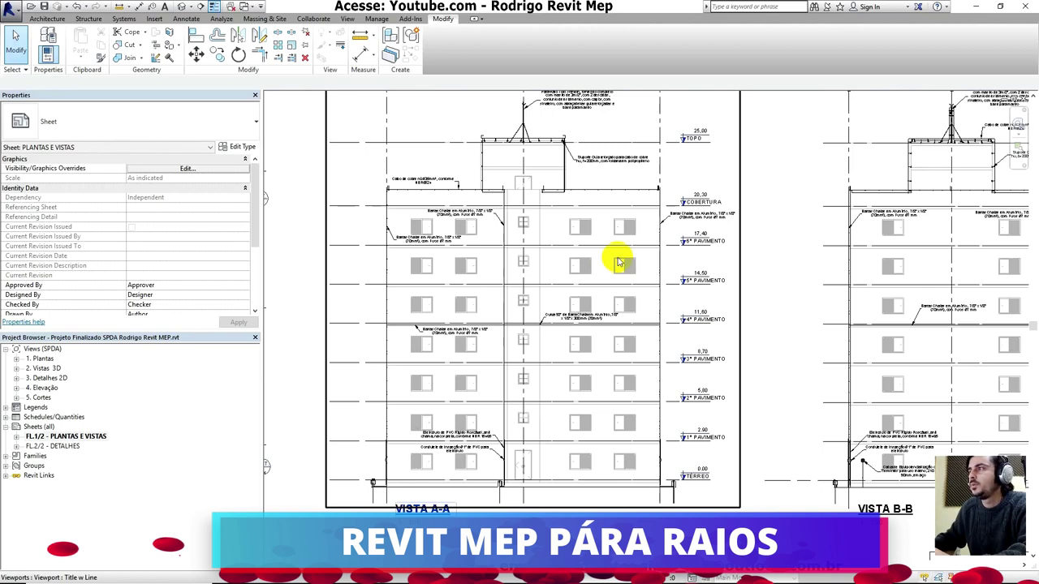
Inspect Vista B-B and the Franklin rod note, then open sheet FL.2/2 - DETALHES.
{"action": "scroll", "coordinate": [874, 294], "scroll_direction": "up", "scroll_amount": 1}
{"action": "scroll", "coordinate": [800, 297], "scroll_direction": "up", "scroll_amount": 2}
{"action": "scroll", "coordinate": [784, 162], "scroll_direction": "up", "scroll_amount": 1}
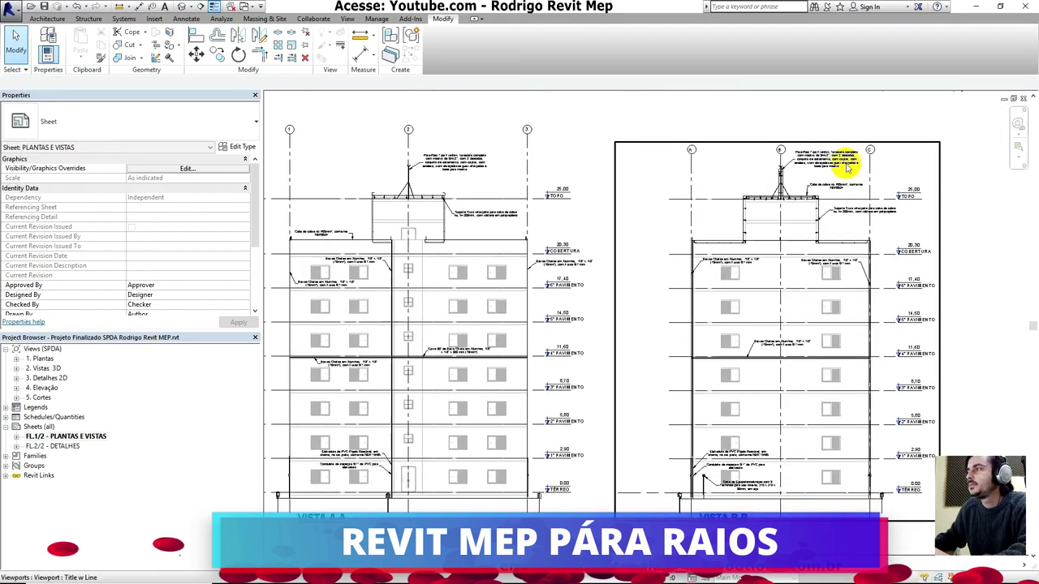
{"action": "scroll", "coordinate": [807, 139], "scroll_direction": "up", "scroll_amount": 1}
{"action": "scroll", "coordinate": [779, 154], "scroll_direction": "up", "scroll_amount": 1}
{"action": "scroll", "coordinate": [714, 187], "scroll_direction": "up", "scroll_amount": 2}
{"action": "scroll", "coordinate": [649, 235], "scroll_direction": "up", "scroll_amount": 1}
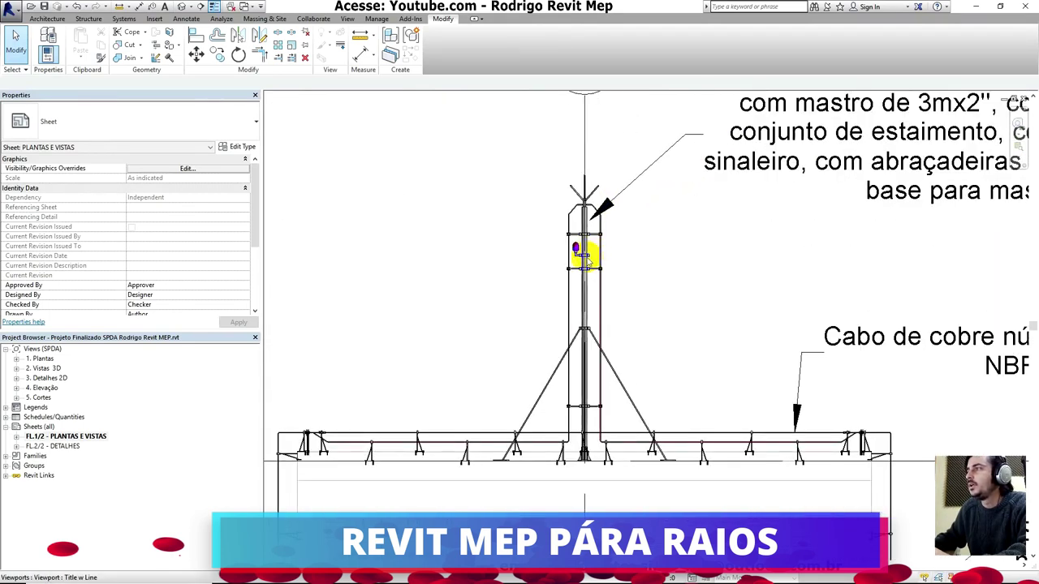
{"action": "scroll", "coordinate": [588, 258], "scroll_direction": "up", "scroll_amount": 1}
{"action": "scroll", "coordinate": [635, 248], "scroll_direction": "down", "scroll_amount": 1}
{"action": "scroll", "coordinate": [714, 297], "scroll_direction": "down", "scroll_amount": 1}
{"action": "scroll", "coordinate": [575, 365], "scroll_direction": "down", "scroll_amount": 1}
{"action": "scroll", "coordinate": [629, 314], "scroll_direction": "down", "scroll_amount": 1}
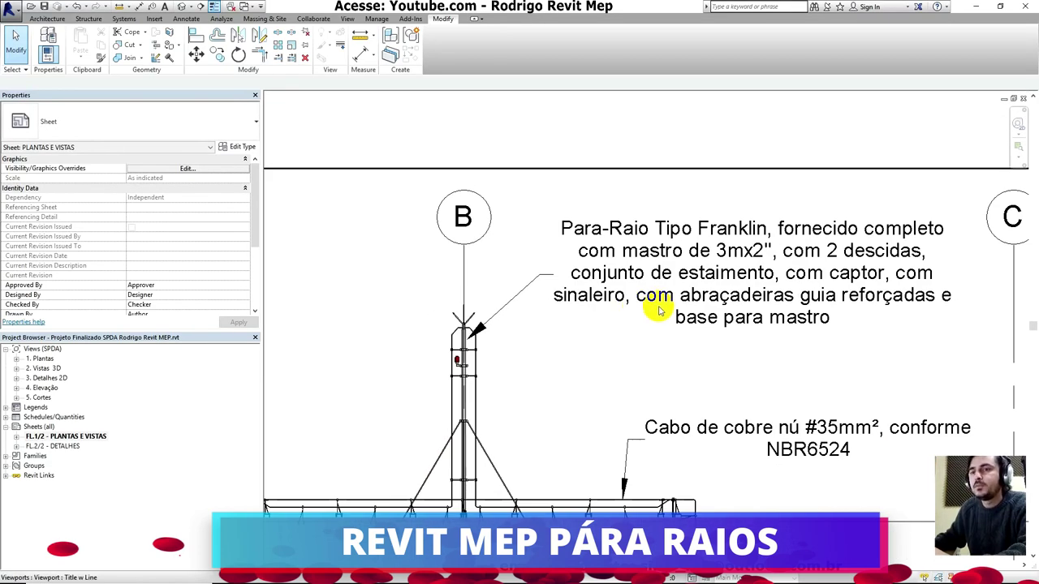
{"action": "left_click", "coordinate": [63, 447]}
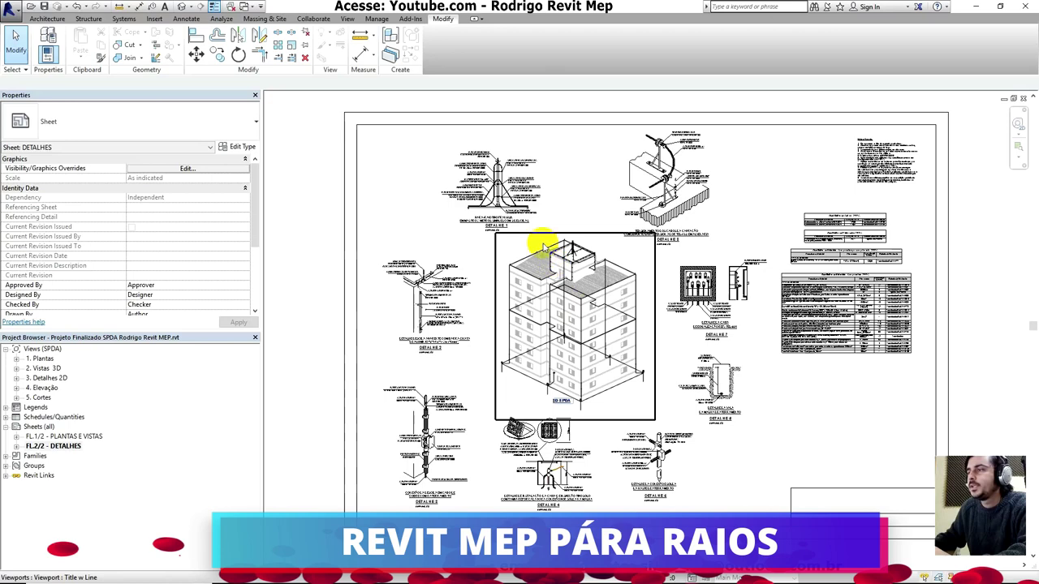
Zoom in and out across the FL.2/2 - DETALHES sheet layout.
{"action": "scroll", "coordinate": [622, 186], "scroll_direction": "up", "scroll_amount": 2}
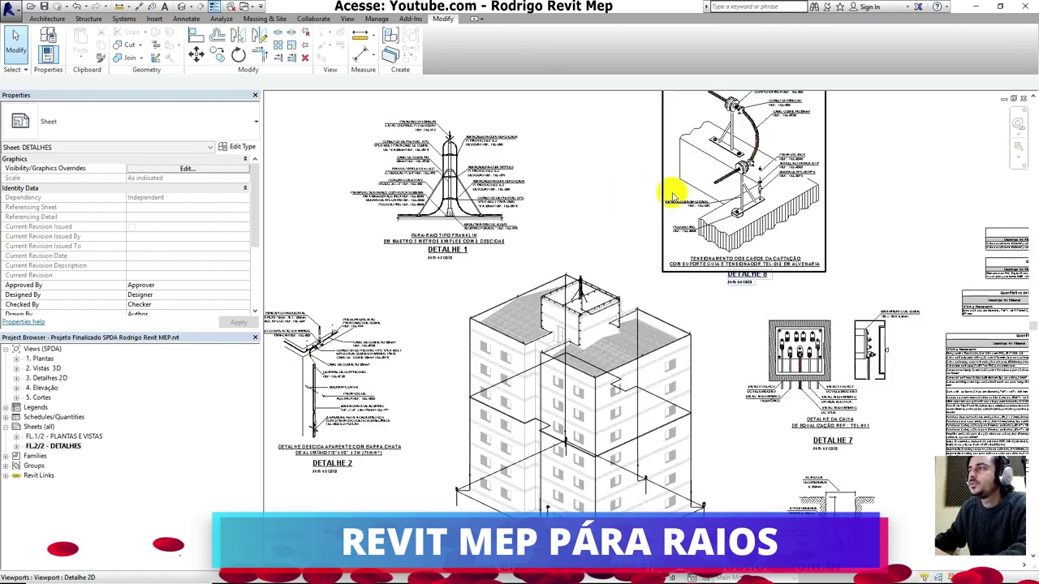
{"action": "scroll", "coordinate": [730, 227], "scroll_direction": "up", "scroll_amount": 1}
{"action": "scroll", "coordinate": [776, 225], "scroll_direction": "up", "scroll_amount": 1}
{"action": "scroll", "coordinate": [723, 225], "scroll_direction": "up", "scroll_amount": 1}
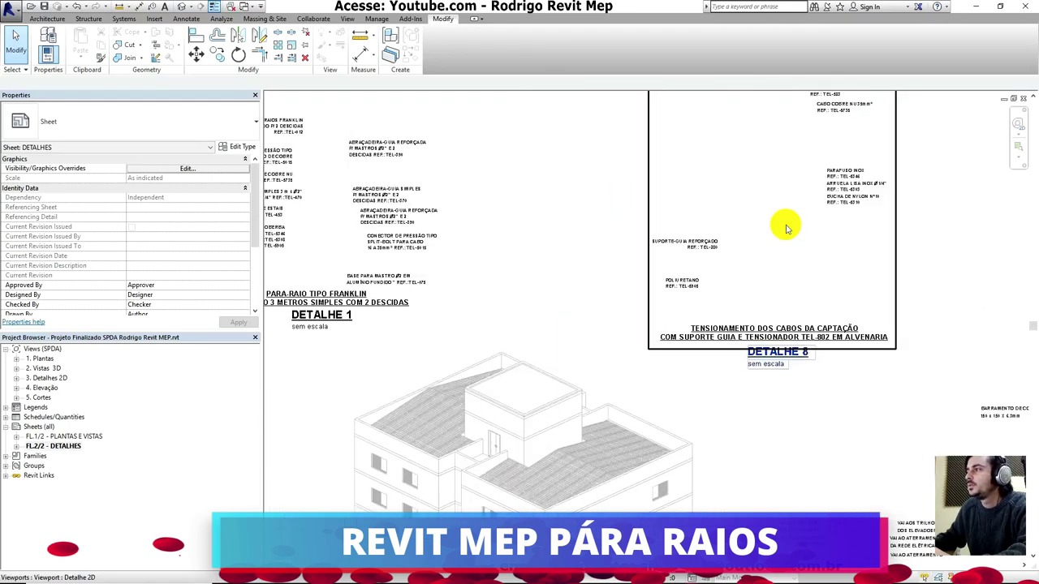
{"action": "scroll", "coordinate": [538, 243], "scroll_direction": "down", "scroll_amount": 1}
{"action": "scroll", "coordinate": [552, 139], "scroll_direction": "down", "scroll_amount": 1}
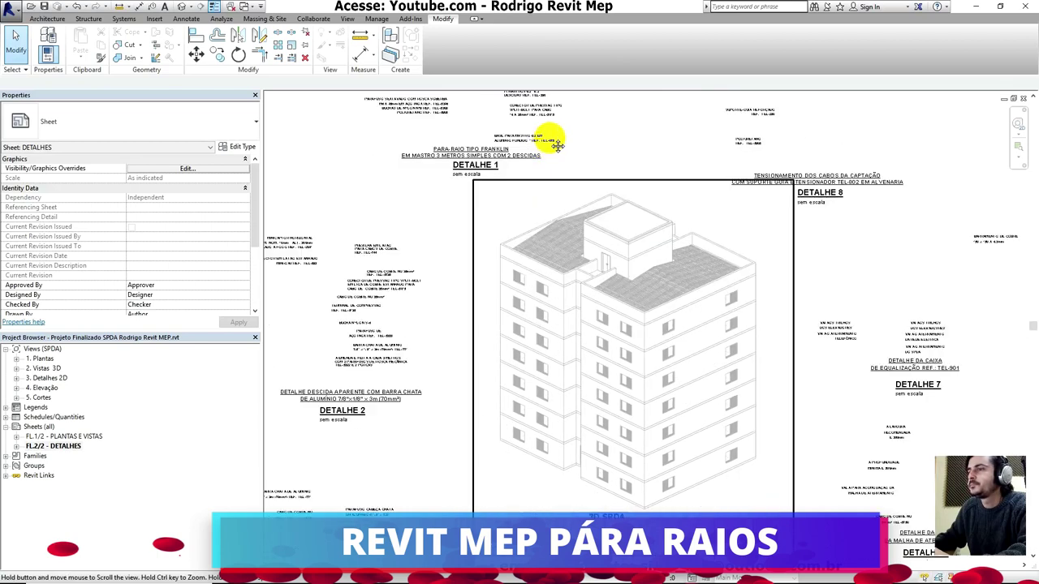
{"action": "scroll", "coordinate": [488, 175], "scroll_direction": "up", "scroll_amount": 1}
{"action": "scroll", "coordinate": [474, 203], "scroll_direction": "down", "scroll_amount": 1}
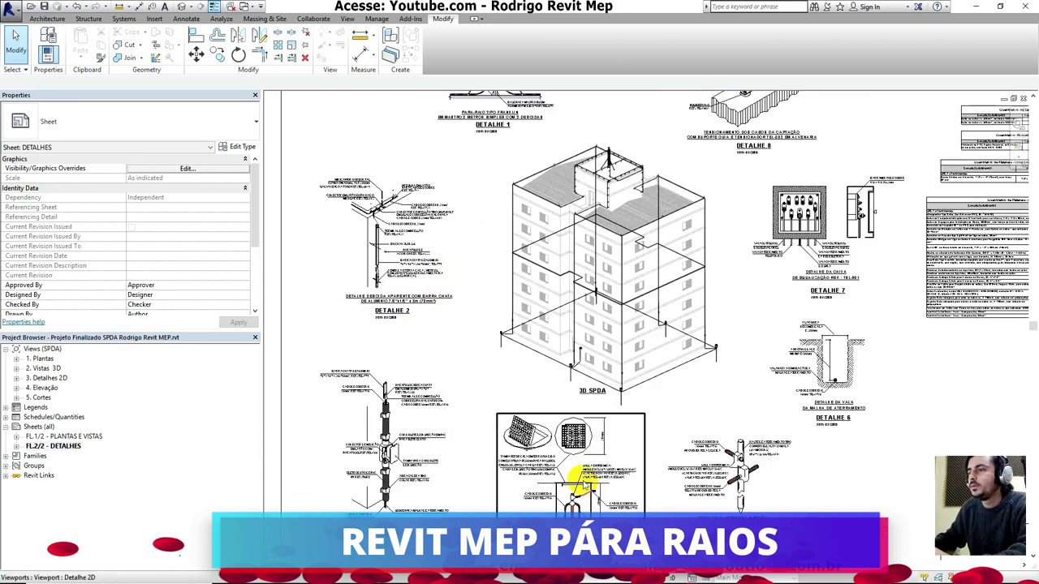
{"action": "scroll", "coordinate": [641, 250], "scroll_direction": "up", "scroll_amount": 1}
{"action": "scroll", "coordinate": [662, 154], "scroll_direction": "up", "scroll_amount": 3}
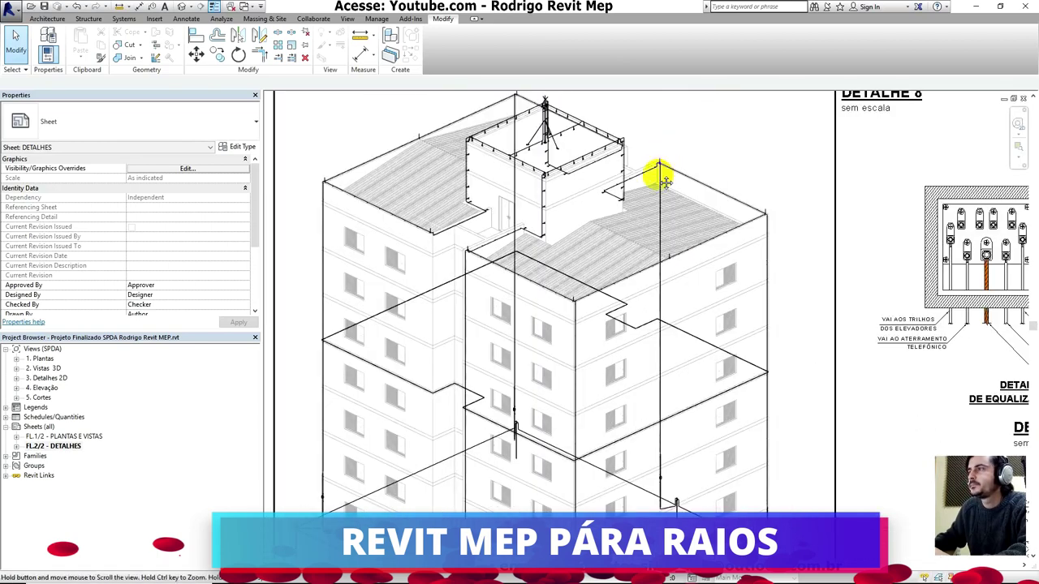
{"action": "scroll", "coordinate": [649, 187], "scroll_direction": "down", "scroll_amount": 1}
{"action": "scroll", "coordinate": [638, 202], "scroll_direction": "down", "scroll_amount": 2}
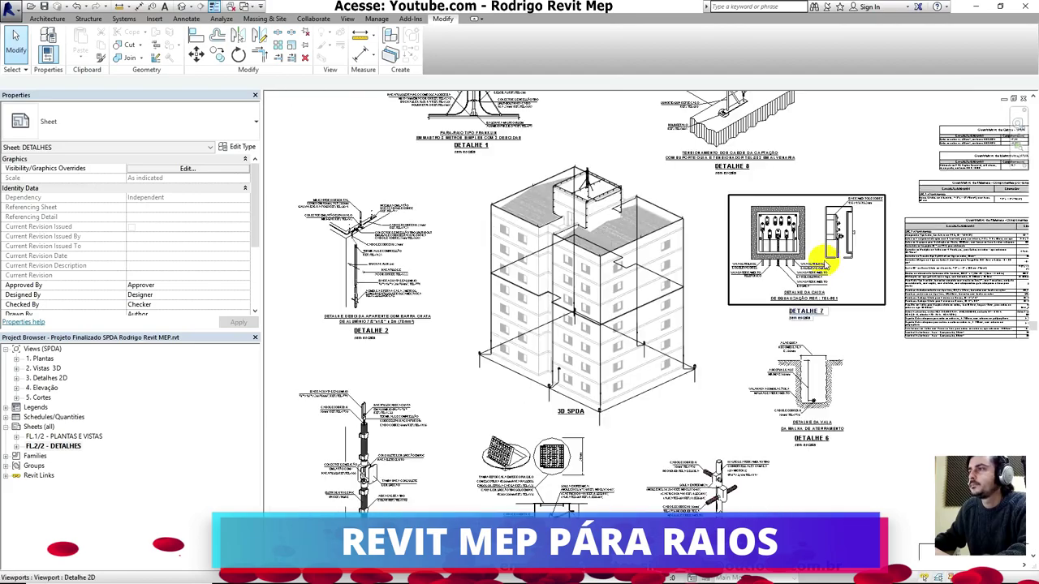
{"action": "scroll", "coordinate": [533, 434], "scroll_direction": "up", "scroll_amount": 2}
{"action": "scroll", "coordinate": [689, 327], "scroll_direction": "down", "scroll_amount": 1}
{"action": "scroll", "coordinate": [689, 327], "scroll_direction": "up", "scroll_amount": 2}
{"action": "scroll", "coordinate": [706, 308], "scroll_direction": "up", "scroll_amount": 1}
Pan to read the material quantity and Componentes tables, then fit the whole sheet.
{"action": "middle_click_drag", "start_coordinate": [690, 327], "coordinate": [747, 226]}
{"action": "scroll", "coordinate": [761, 324], "scroll_direction": "up", "scroll_amount": 1}
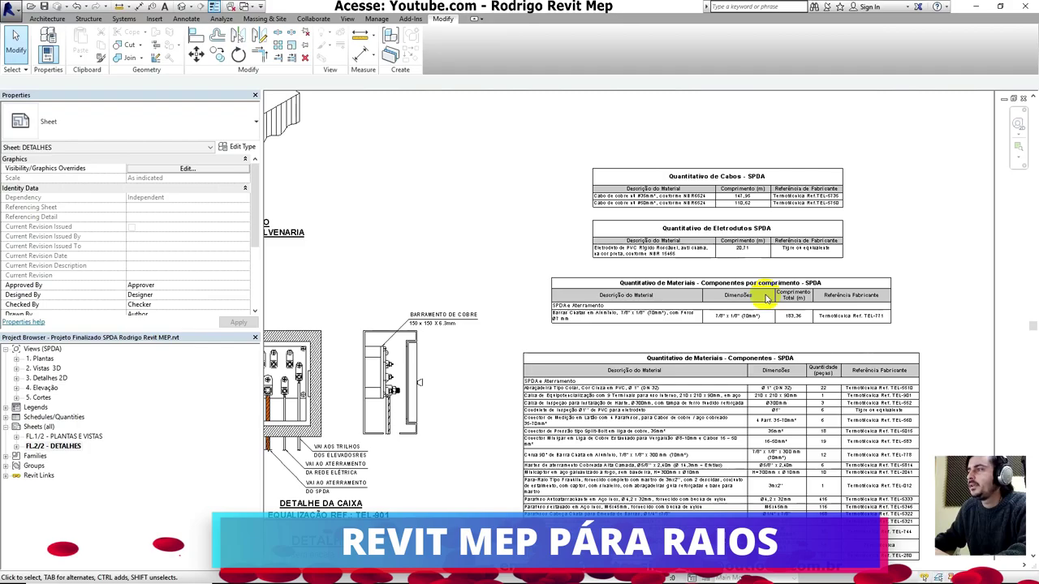
{"action": "scroll", "coordinate": [763, 349], "scroll_direction": "up", "scroll_amount": 1}
{"action": "scroll", "coordinate": [765, 357], "scroll_direction": "up", "scroll_amount": 2}
{"action": "middle_click_drag", "start_coordinate": [764, 358], "coordinate": [754, 274]}
{"action": "middle_click_drag", "start_coordinate": [753, 411], "coordinate": [747, 293]}
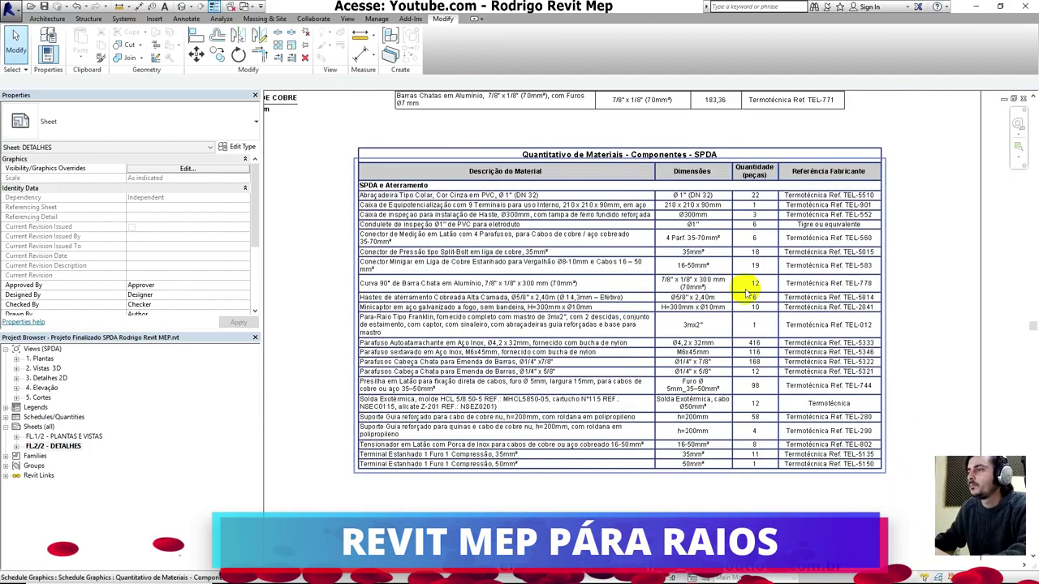
{"action": "middle_click", "coordinate": [746, 289]}
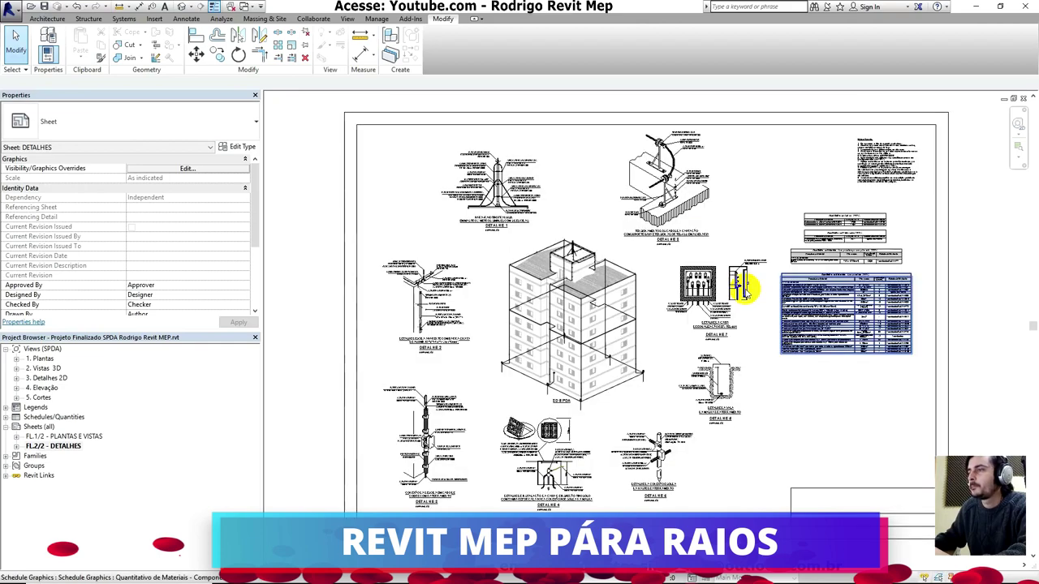
Open sheet FL.1/2 - PLANTAS E VISTAS and zoom over its plans and SPDA legend.
{"action": "double_click", "coordinate": [92, 438]}
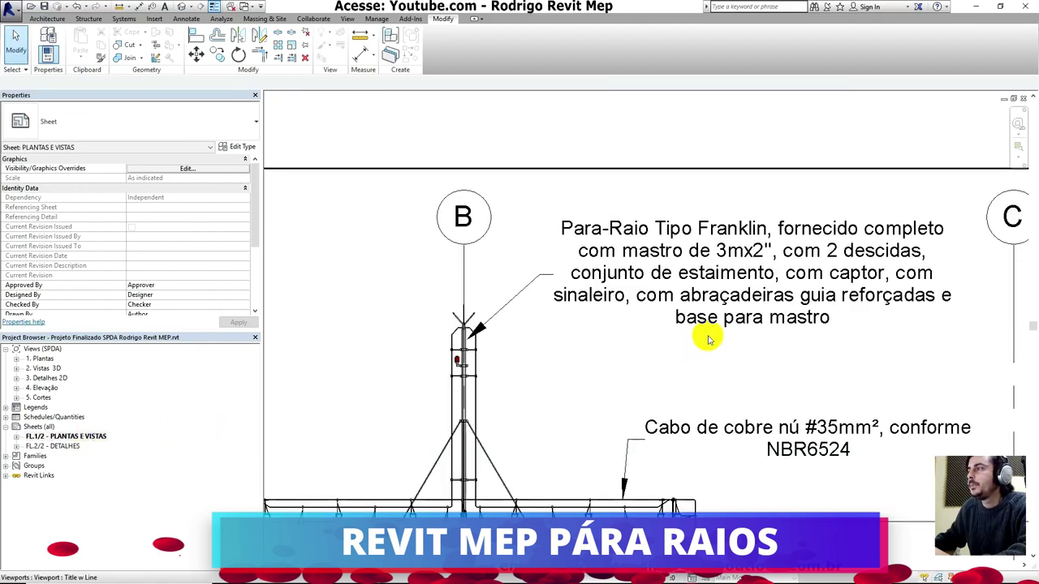
{"action": "scroll", "coordinate": [696, 394], "scroll_direction": "down", "scroll_amount": 3}
{"action": "scroll", "coordinate": [700, 425], "scroll_direction": "down", "scroll_amount": 2}
{"action": "scroll", "coordinate": [689, 232], "scroll_direction": "up", "scroll_amount": 3}
{"action": "scroll", "coordinate": [704, 276], "scroll_direction": "up", "scroll_amount": 2}
{"action": "scroll", "coordinate": [704, 275], "scroll_direction": "up", "scroll_amount": 1}
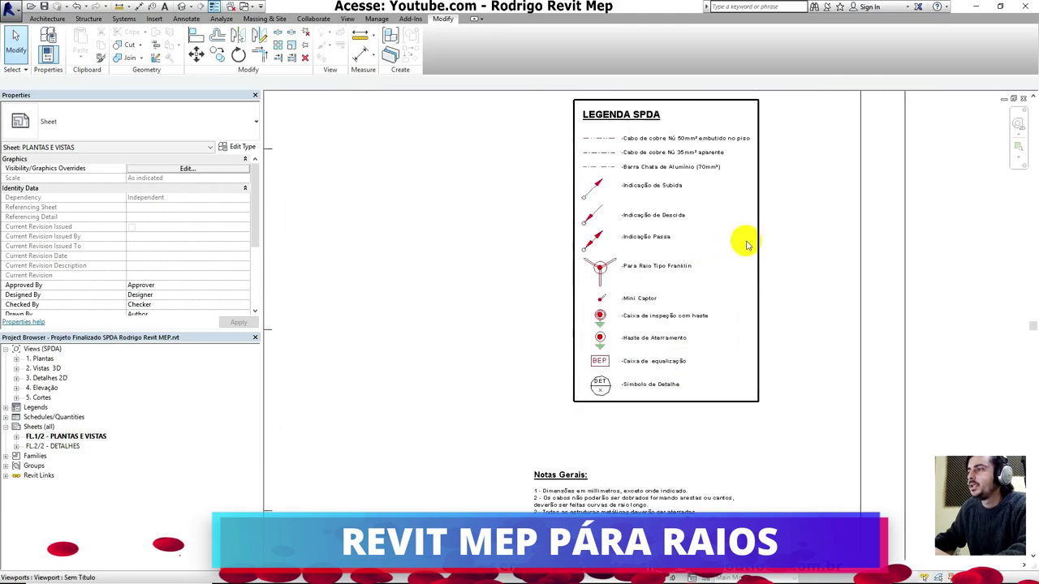
{"action": "scroll", "coordinate": [746, 245], "scroll_direction": "down", "scroll_amount": 3}
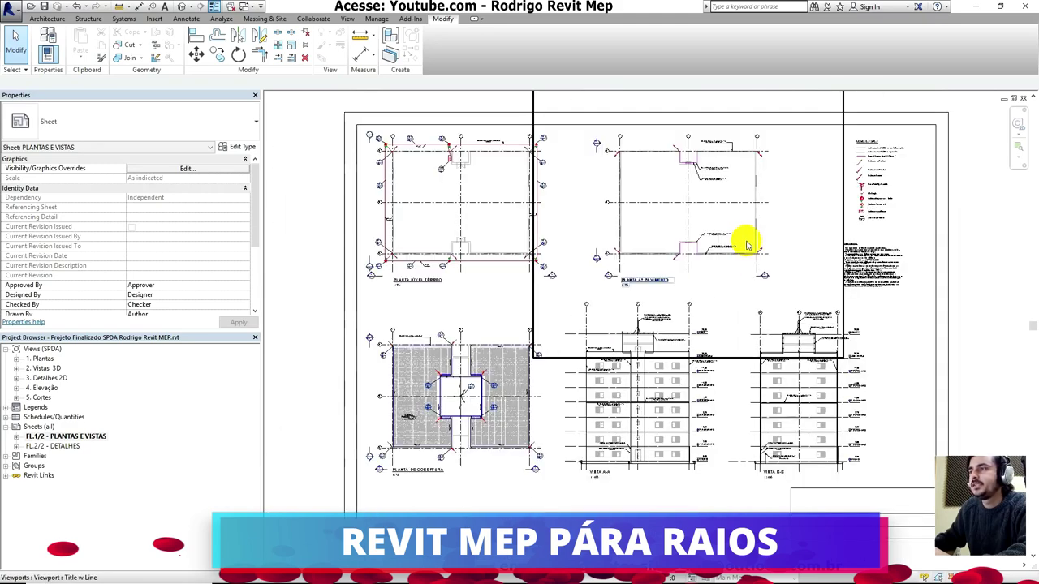
{"action": "left_click", "coordinate": [182, 7]}
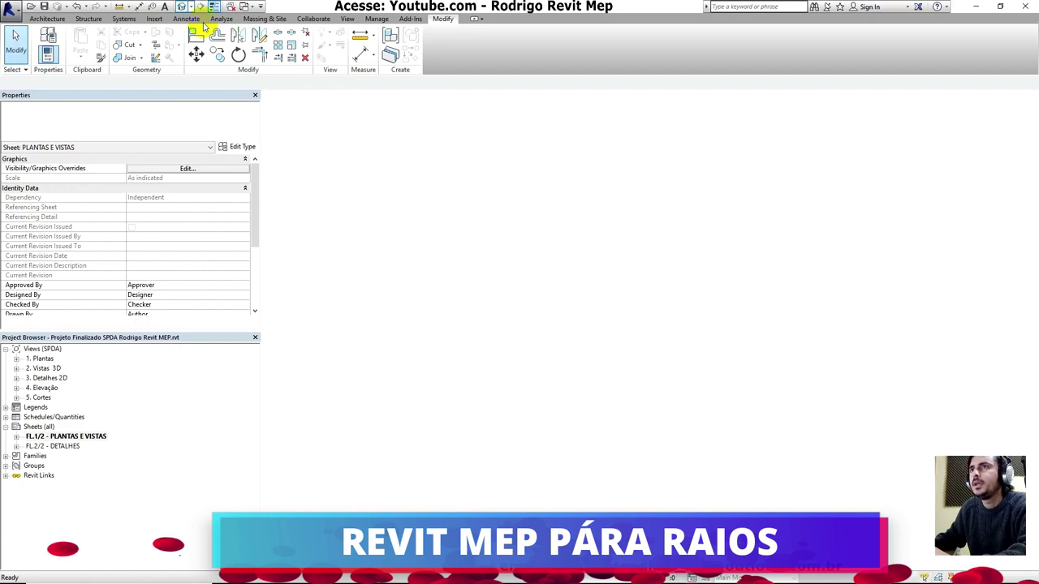
Zoom and pan around the roof mast, parapet and roof conductors in the 3D view.
{"action": "scroll", "coordinate": [666, 229], "scroll_direction": "up", "scroll_amount": 3}
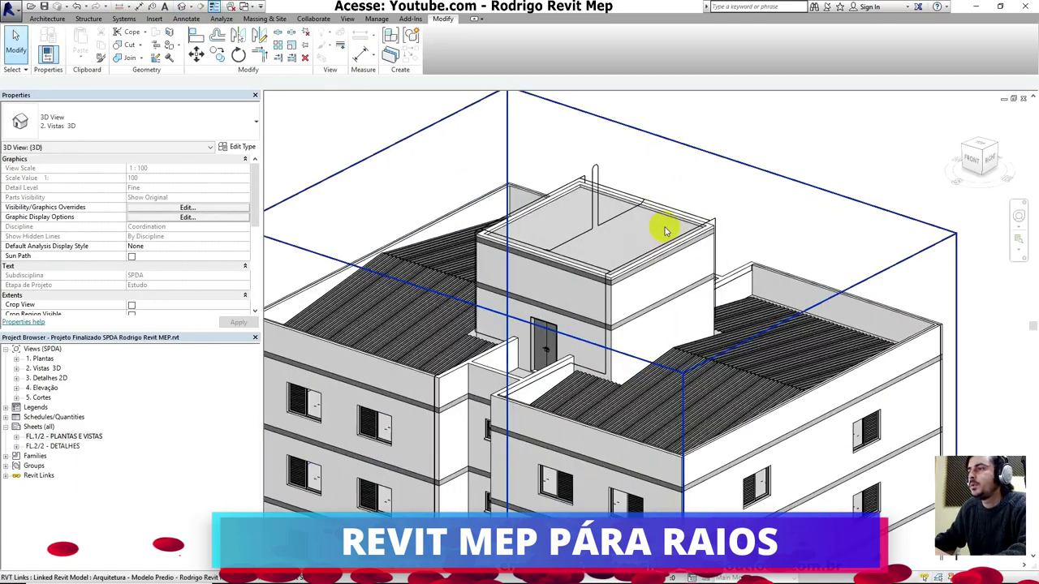
{"action": "scroll", "coordinate": [622, 251], "scroll_direction": "up", "scroll_amount": 3}
{"action": "scroll", "coordinate": [723, 267], "scroll_direction": "down", "scroll_amount": 1}
{"action": "scroll", "coordinate": [680, 284], "scroll_direction": "up", "scroll_amount": 1}
{"action": "scroll", "coordinate": [680, 284], "scroll_direction": "up", "scroll_amount": 2}
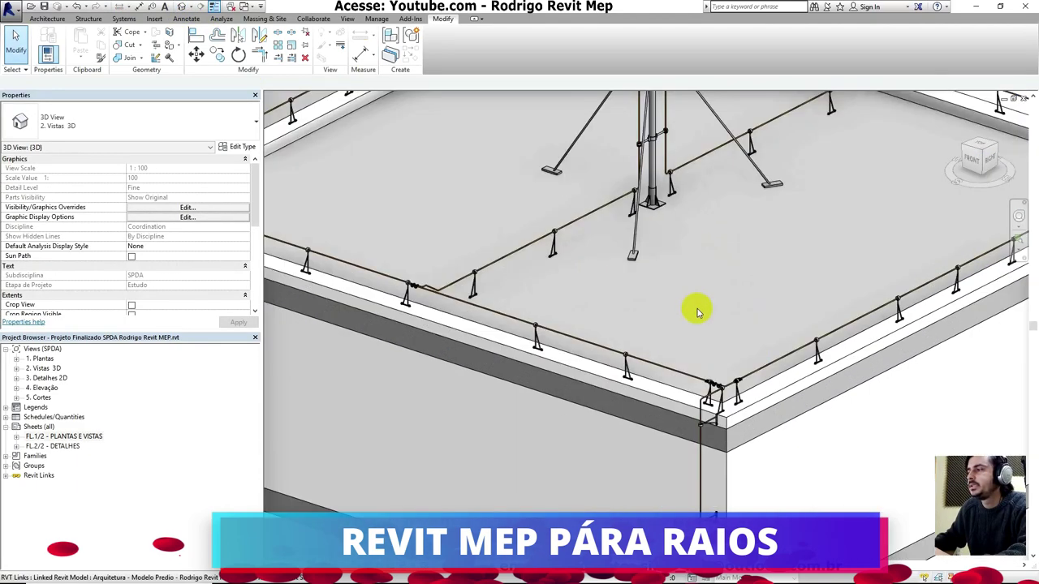
{"action": "mouse_move", "coordinate": [695, 306]}
{"action": "middle_mouse_down"}
{"action": "mouse_move", "coordinate": [747, 362]}
{"action": "mouse_move", "coordinate": [747, 445]}
{"action": "mouse_move", "coordinate": [758, 430]}
{"action": "mouse_move", "coordinate": [828, 398]}
{"action": "mouse_move", "coordinate": [913, 412]}
{"action": "middle_mouse_up"}
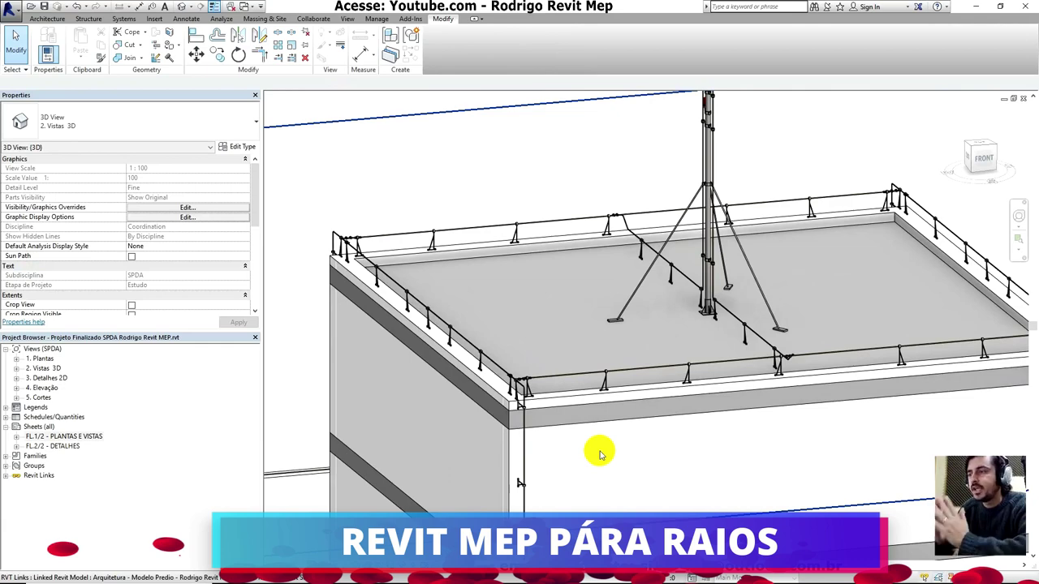
{"action": "scroll", "coordinate": [601, 454], "scroll_direction": "down", "scroll_amount": 2}
{"action": "mouse_move", "coordinate": [656, 352]}
{"action": "middle_mouse_down"}
{"action": "mouse_move", "coordinate": [688, 209]}
{"action": "mouse_move", "coordinate": [652, 327]}
{"action": "mouse_move", "coordinate": [913, 307]}
{"action": "middle_mouse_up"}
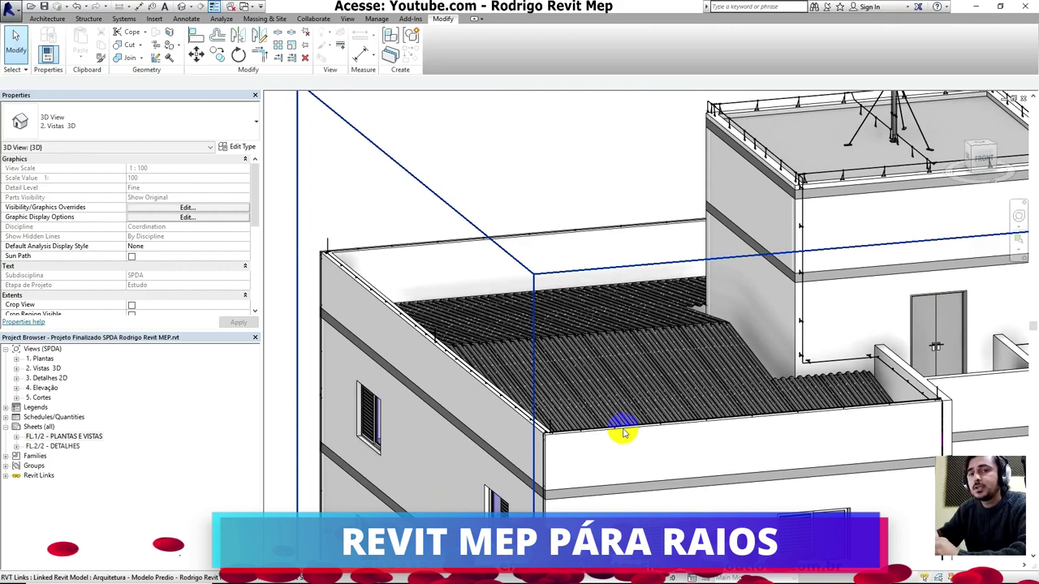
{"action": "scroll", "coordinate": [623, 433], "scroll_direction": "up", "scroll_amount": 2}
{"action": "scroll", "coordinate": [563, 440], "scroll_direction": "up", "scroll_amount": 2}
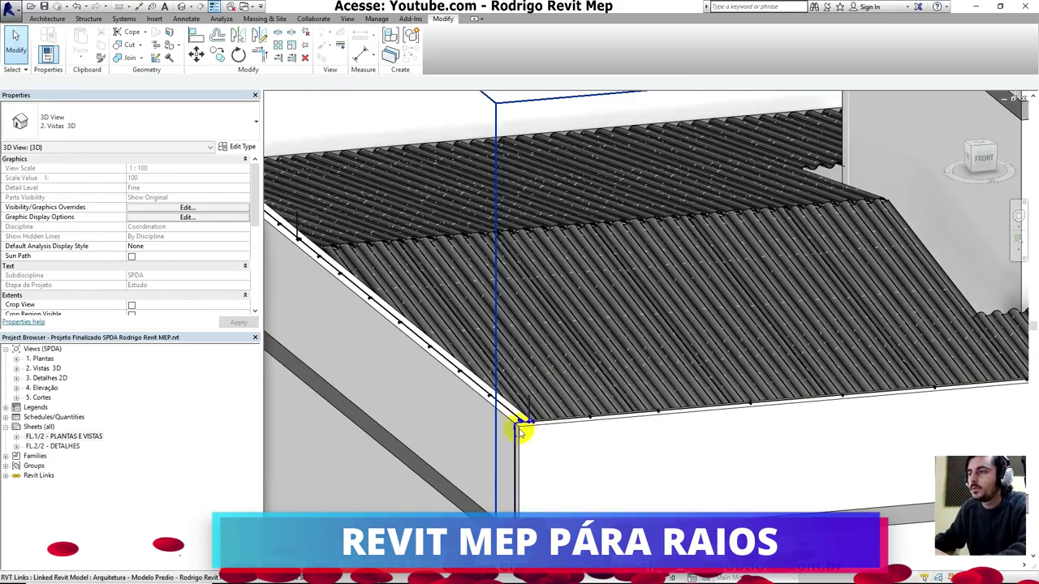
{"action": "scroll", "coordinate": [524, 429], "scroll_direction": "up", "scroll_amount": 2}
{"action": "scroll", "coordinate": [631, 339], "scroll_direction": "up", "scroll_amount": 2}
{"action": "scroll", "coordinate": [631, 339], "scroll_direction": "down", "scroll_amount": 2}
{"action": "scroll", "coordinate": [638, 318], "scroll_direction": "down", "scroll_amount": 2}
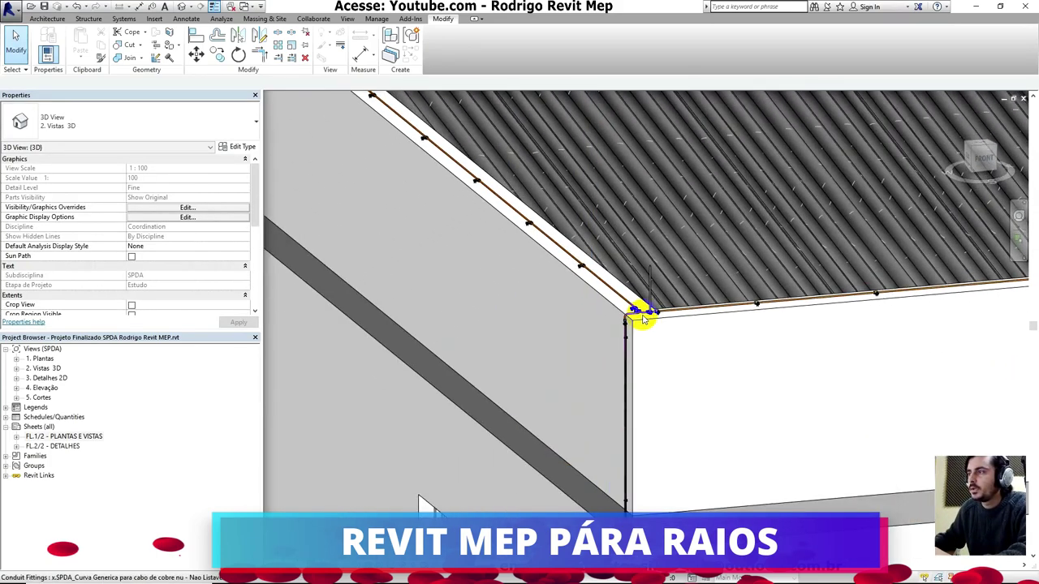
{"action": "scroll", "coordinate": [642, 318], "scroll_direction": "down", "scroll_amount": 2}
{"action": "scroll", "coordinate": [652, 325], "scroll_direction": "down", "scroll_amount": 2}
Pan down the facade to the lower floors and the grounding box at the base.
{"action": "mouse_move", "coordinate": [705, 315]}
{"action": "middle_mouse_down"}
{"action": "mouse_move", "coordinate": [702, 417]}
{"action": "mouse_move", "coordinate": [668, 204]}
{"action": "middle_mouse_up"}
{"action": "scroll", "coordinate": [689, 309], "scroll_direction": "up", "scroll_amount": 2}
{"action": "scroll", "coordinate": [668, 394], "scroll_direction": "up", "scroll_amount": 2}
{"action": "scroll", "coordinate": [673, 239], "scroll_direction": "down", "scroll_amount": 2}
{"action": "mouse_move", "coordinate": [700, 284]}
{"action": "middle_mouse_down"}
{"action": "mouse_move", "coordinate": [631, 343]}
{"action": "mouse_move", "coordinate": [621, 382]}
{"action": "middle_mouse_up"}
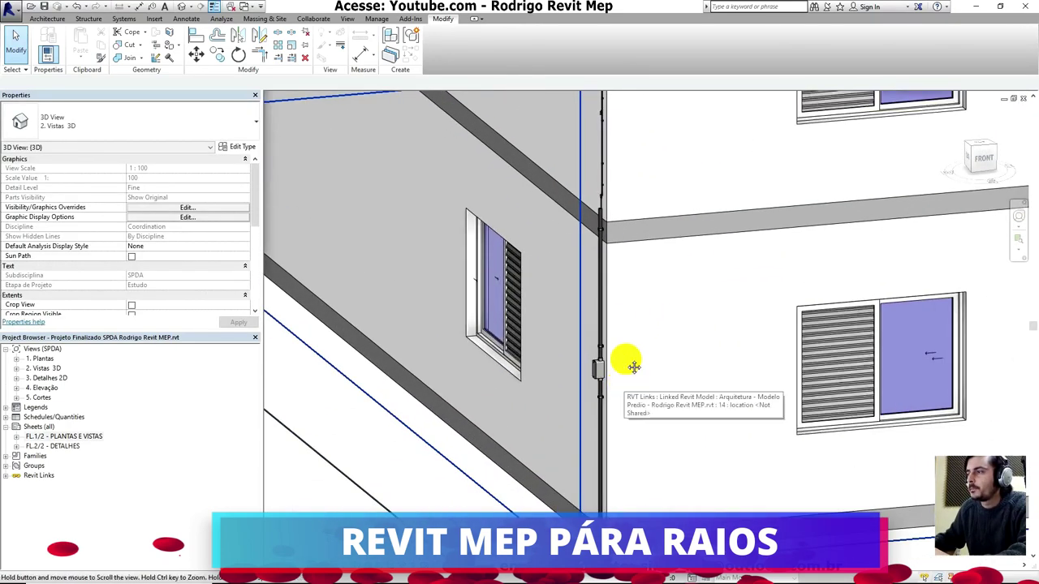
{"action": "scroll", "coordinate": [626, 395], "scroll_direction": "up", "scroll_amount": 2}
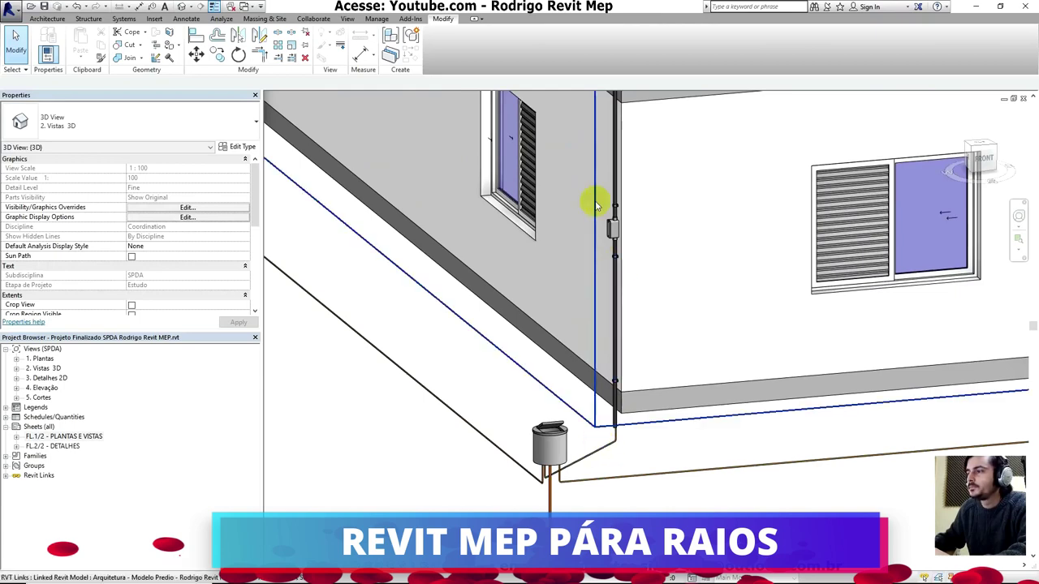
{"action": "scroll", "coordinate": [621, 235], "scroll_direction": "up", "scroll_amount": 2}
Temporarily hide the conduit fitting on the down conductor and zoom back out.
{"action": "left_click", "coordinate": [615, 246]}
{"action": "mouse_move", "coordinate": [608, 262]}
{"action": "middle_mouse_down", "text": "shift"}
{"action": "mouse_move", "coordinate": [670, 274]}
{"action": "mouse_move", "coordinate": [615, 239]}
{"action": "middle_mouse_up", "text": "shift"}
{"action": "scroll", "coordinate": [620, 229], "scroll_direction": "up", "scroll_amount": 2}
{"action": "scroll", "coordinate": [620, 229], "scroll_direction": "up", "scroll_amount": 1}
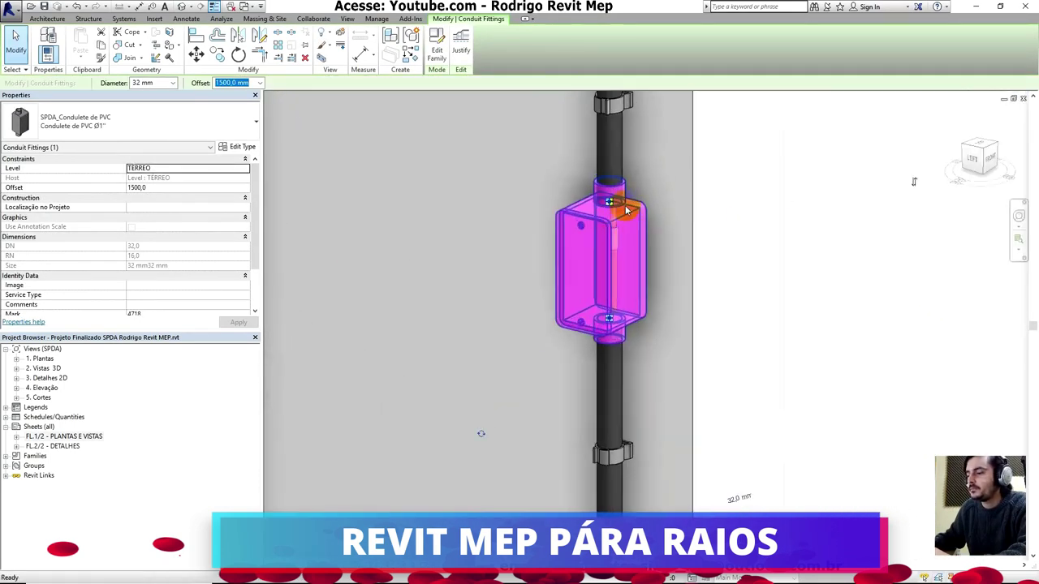
{"action": "key", "text": "h"}
{"action": "key", "text": "h"}
{"action": "scroll", "coordinate": [619, 201], "scroll_direction": "down", "scroll_amount": 2}
{"action": "scroll", "coordinate": [635, 193], "scroll_direction": "down", "scroll_amount": 1}
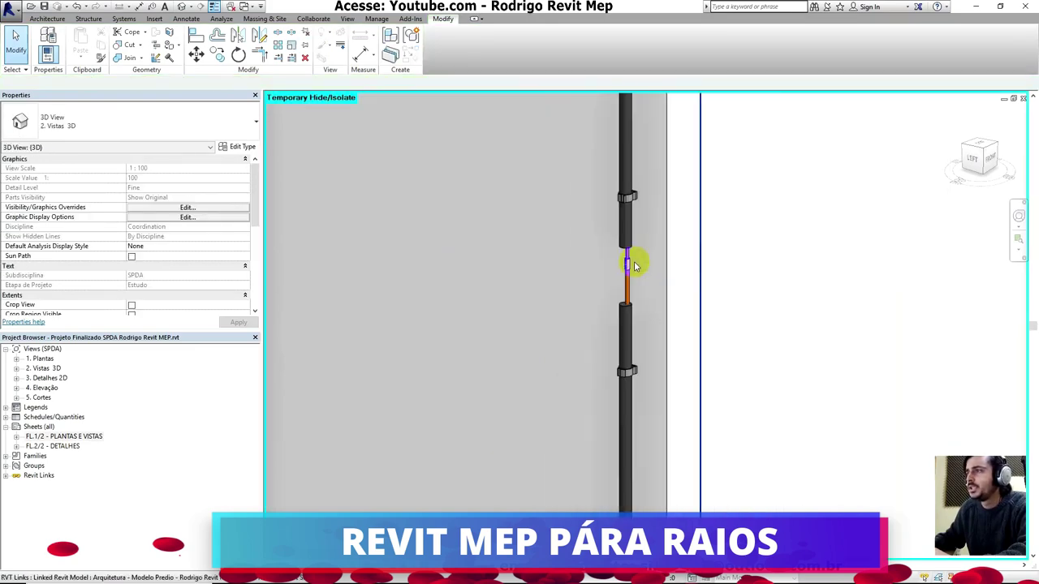
{"action": "scroll", "coordinate": [634, 263], "scroll_direction": "down", "scroll_amount": 2}
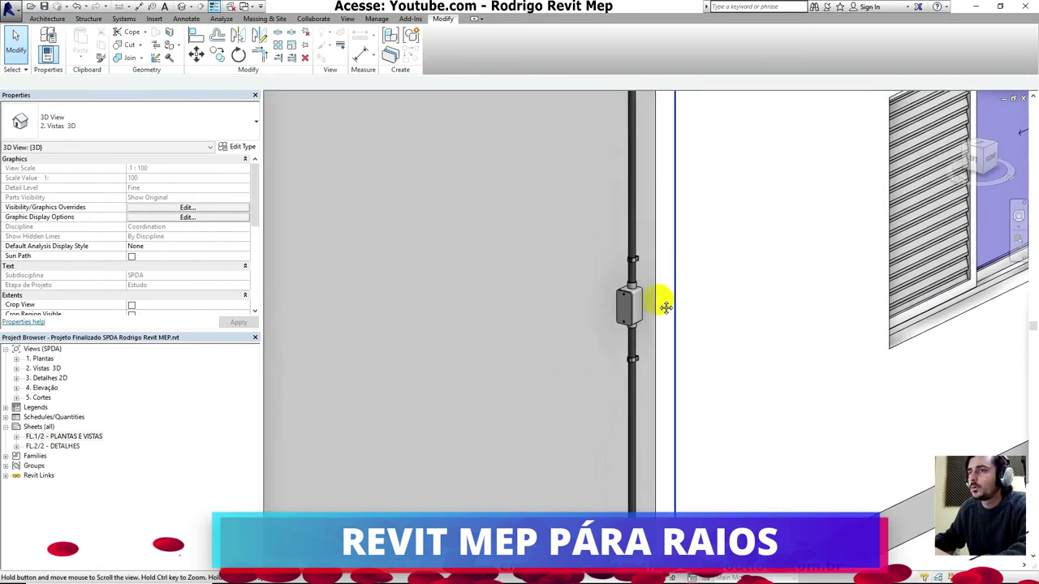
{"action": "scroll", "coordinate": [663, 292], "scroll_direction": "down", "scroll_amount": 1}
{"action": "scroll", "coordinate": [670, 284], "scroll_direction": "down", "scroll_amount": 1}
{"action": "scroll", "coordinate": [672, 283], "scroll_direction": "down", "scroll_amount": 1}
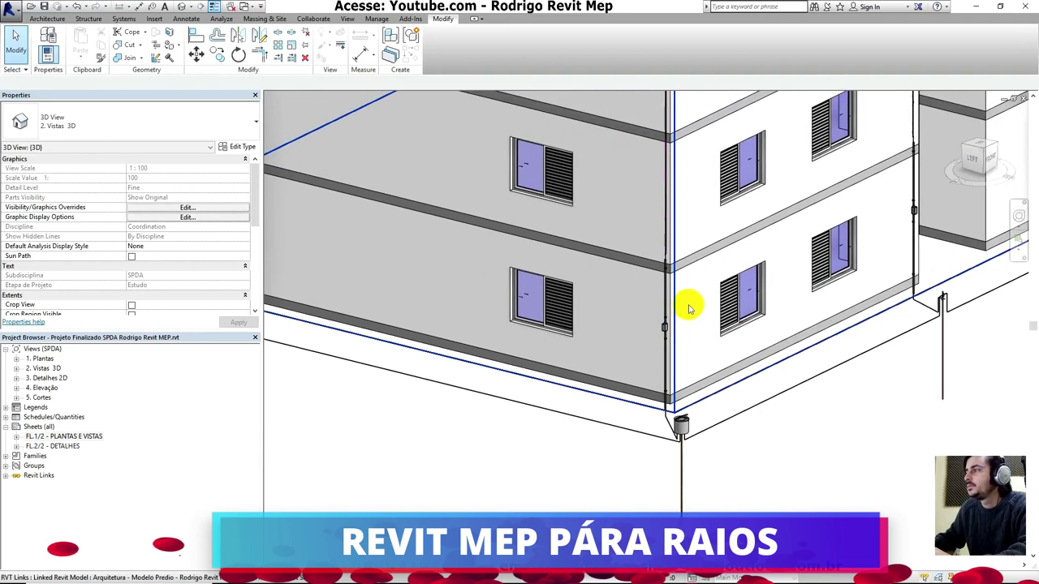
{"action": "scroll", "coordinate": [691, 301], "scroll_direction": "down", "scroll_amount": 1}
{"action": "scroll", "coordinate": [629, 313], "scroll_direction": "down", "scroll_amount": 1}
{"action": "scroll", "coordinate": [632, 314], "scroll_direction": "up", "scroll_amount": 1}
{"action": "scroll", "coordinate": [620, 340], "scroll_direction": "up", "scroll_amount": 1}
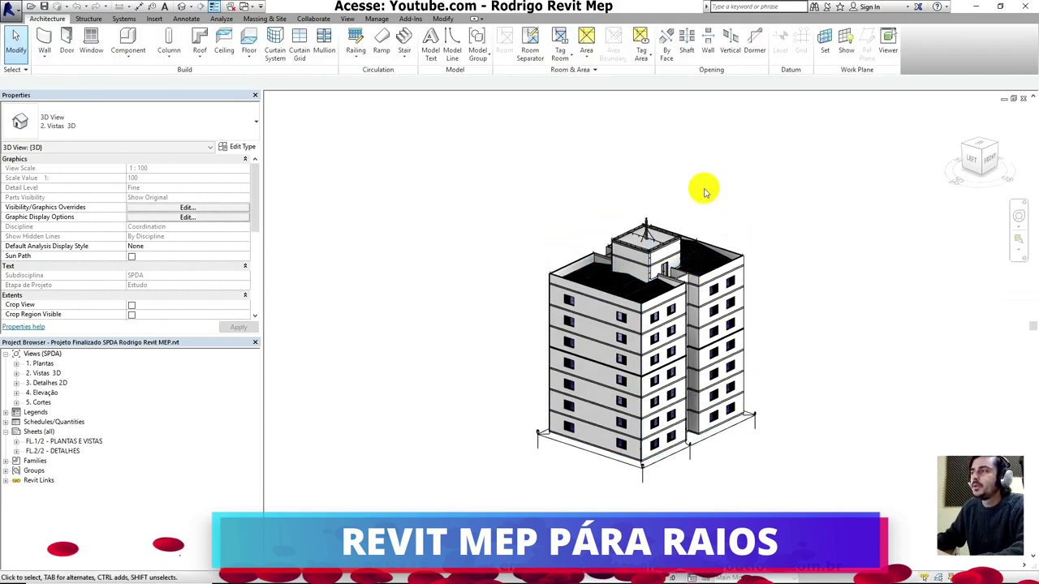
Select the Franklin lightning rod on the roof and enable its Cone de Proteção.
{"action": "scroll", "coordinate": [703, 195], "scroll_direction": "up", "scroll_amount": 3}
{"action": "scroll", "coordinate": [588, 225], "scroll_direction": "up", "scroll_amount": 5}
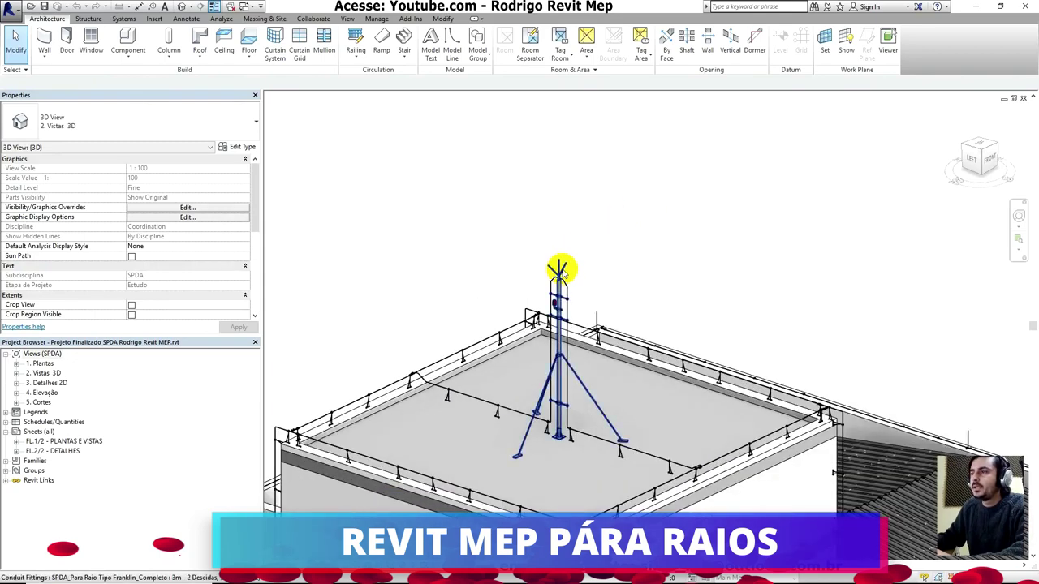
{"action": "left_click", "coordinate": [556, 267]}
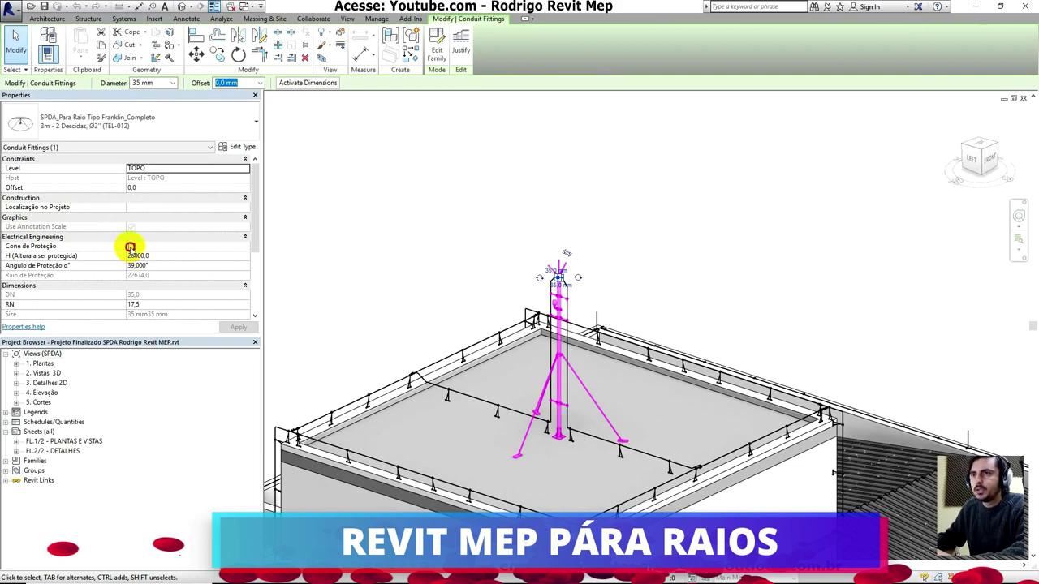
{"action": "left_click", "coordinate": [131, 249]}
View the 39° cone from the FRONT and expand 3. Detalhes 2D > Tabelas.
{"action": "scroll", "coordinate": [680, 227], "scroll_direction": "down", "scroll_amount": 1}
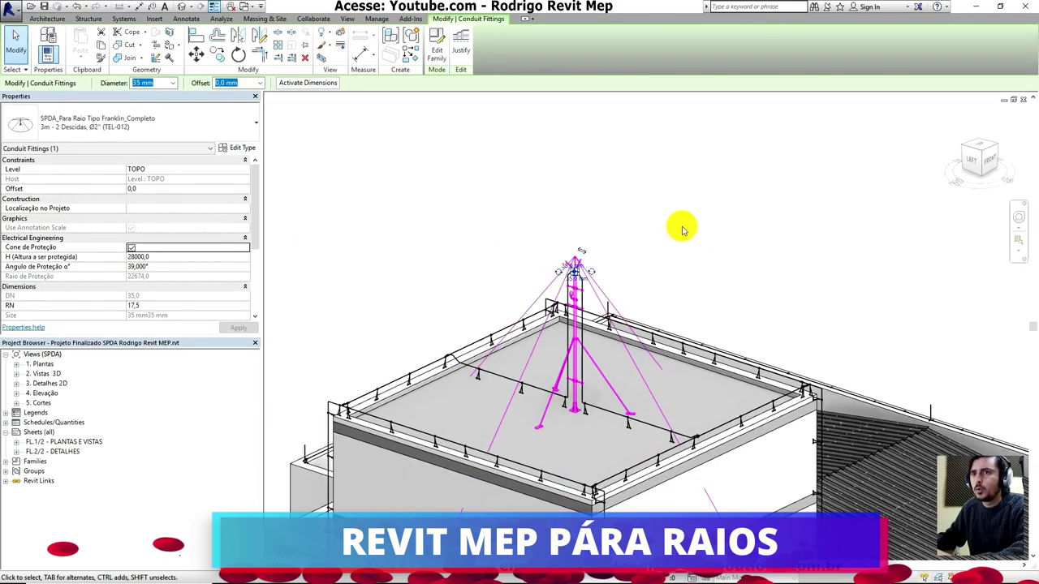
{"action": "scroll", "coordinate": [686, 227], "scroll_direction": "down", "scroll_amount": 2}
{"action": "scroll", "coordinate": [722, 239], "scroll_direction": "down", "scroll_amount": 2}
{"action": "scroll", "coordinate": [701, 221], "scroll_direction": "down", "scroll_amount": 1}
{"action": "left_click", "coordinate": [988, 162]}
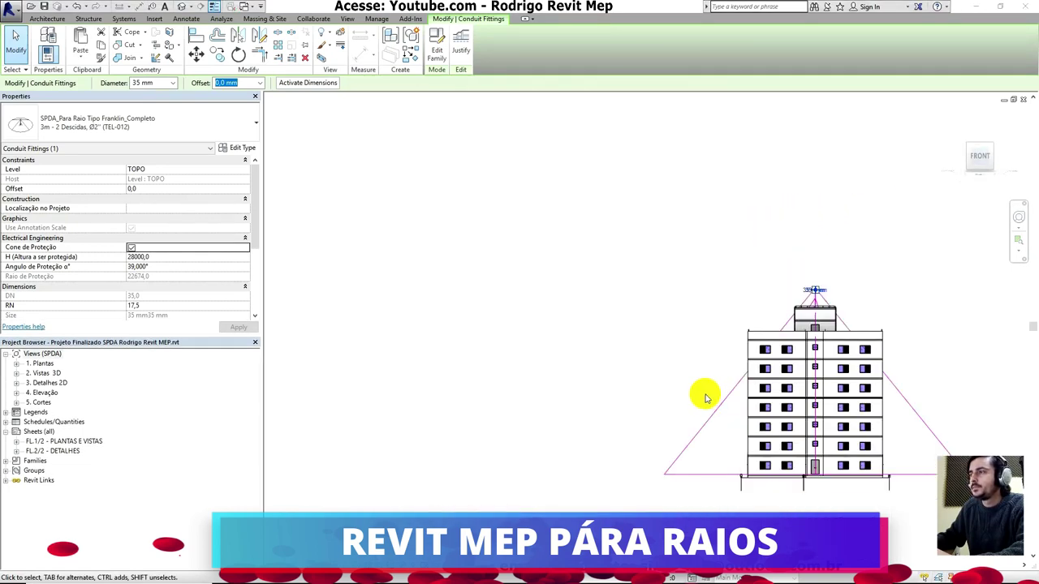
{"action": "left_click", "coordinate": [16, 382]}
{"action": "left_click", "coordinate": [27, 412]}
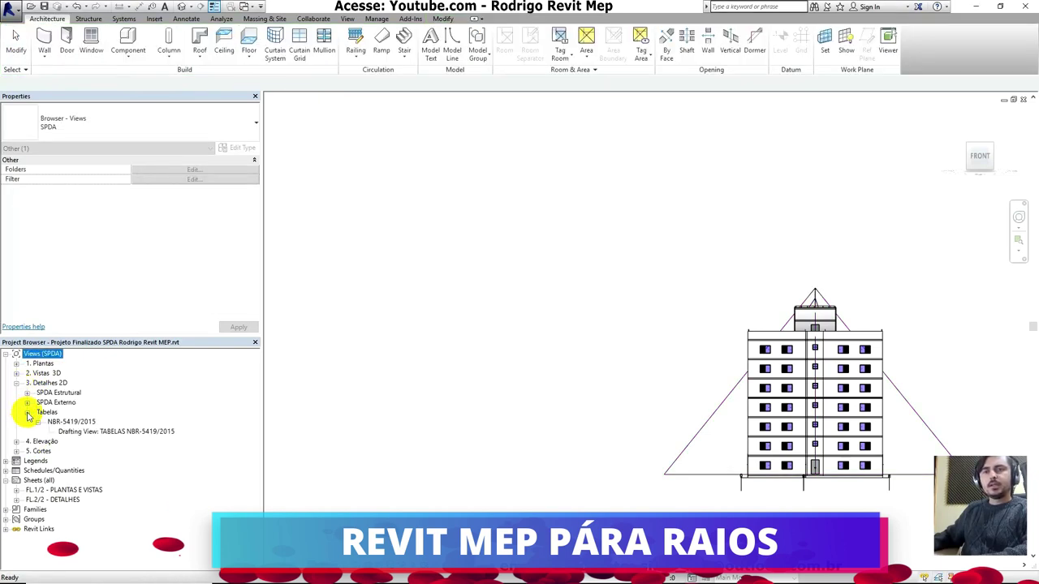
Open the TABELAS NBR-5419/2015 drafting view and dismiss the save reminder.
{"action": "double_click", "coordinate": [82, 431]}
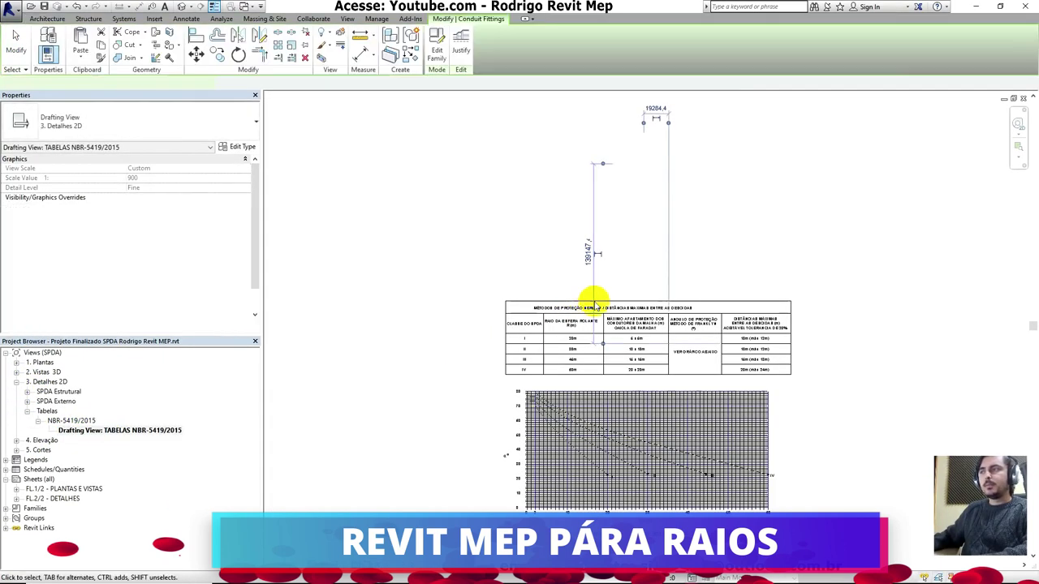
{"action": "key", "text": "Escape"}
{"action": "scroll", "coordinate": [618, 479], "scroll_direction": "up", "scroll_amount": 2}
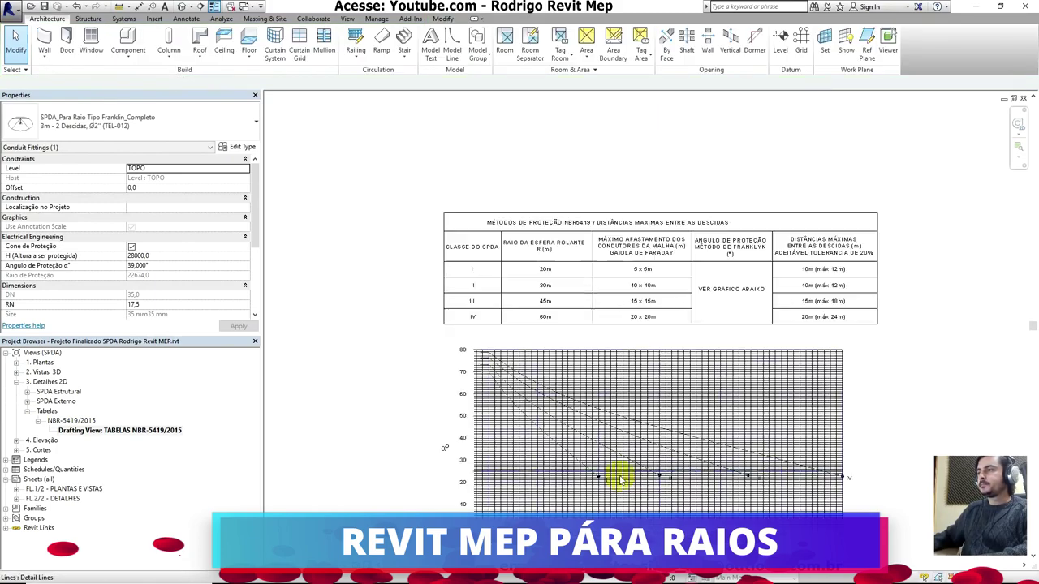
{"action": "scroll", "coordinate": [618, 479], "scroll_direction": "up", "scroll_amount": 2}
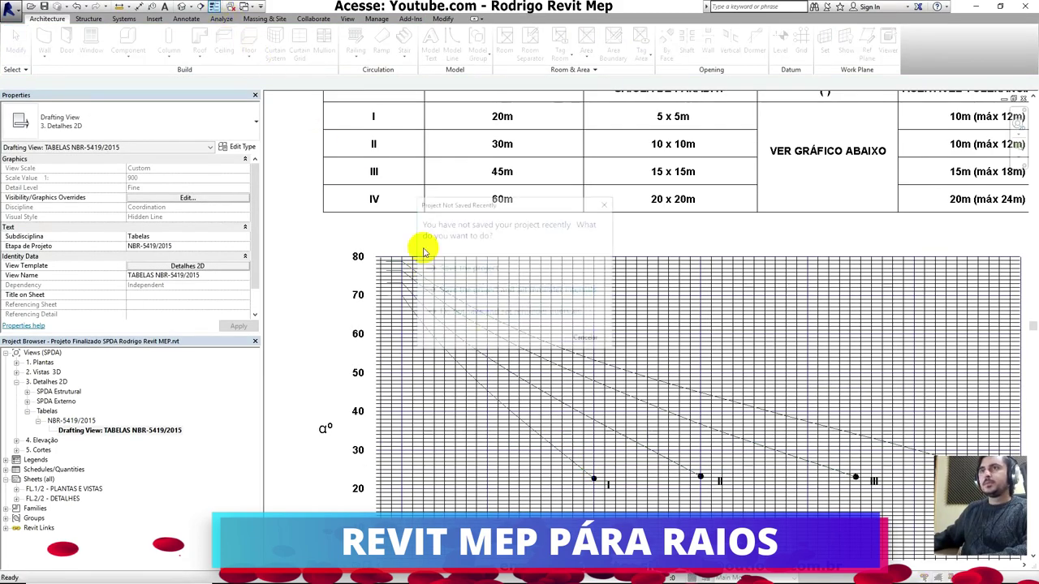
{"action": "left_click", "coordinate": [580, 334]}
Inspect the Franklin protection-angle chart, including the class I and II curves and H (m) axis.
{"action": "middle_click_drag", "start_coordinate": [556, 371], "coordinate": [601, 247]}
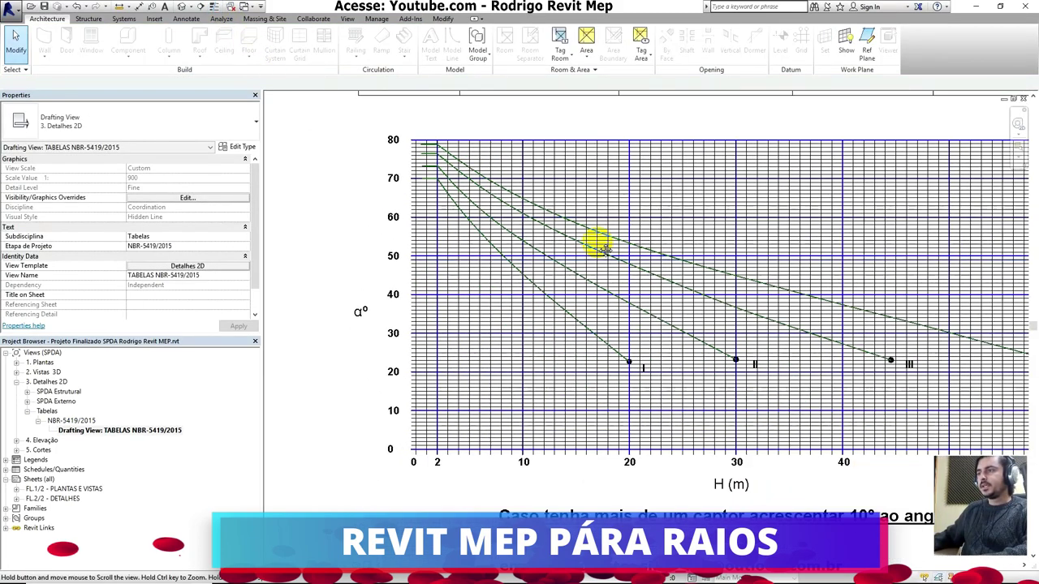
{"action": "scroll", "coordinate": [575, 344], "scroll_direction": "up", "scroll_amount": 2}
{"action": "middle_click_drag", "start_coordinate": [622, 343], "coordinate": [649, 405]}
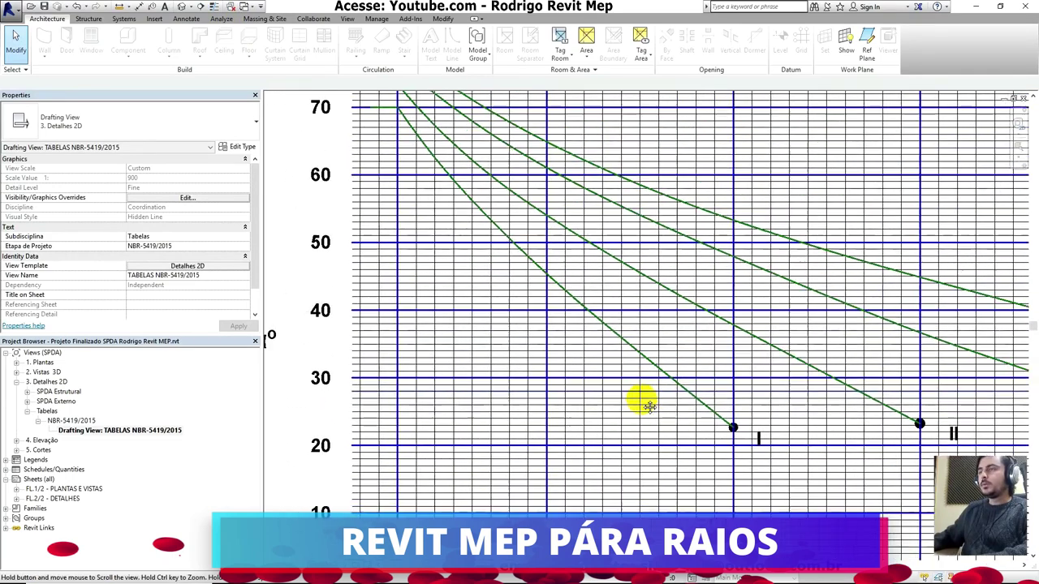
{"action": "scroll", "coordinate": [650, 406], "scroll_direction": "down", "scroll_amount": 1}
{"action": "middle_click_drag", "start_coordinate": [615, 364], "coordinate": [614, 248]}
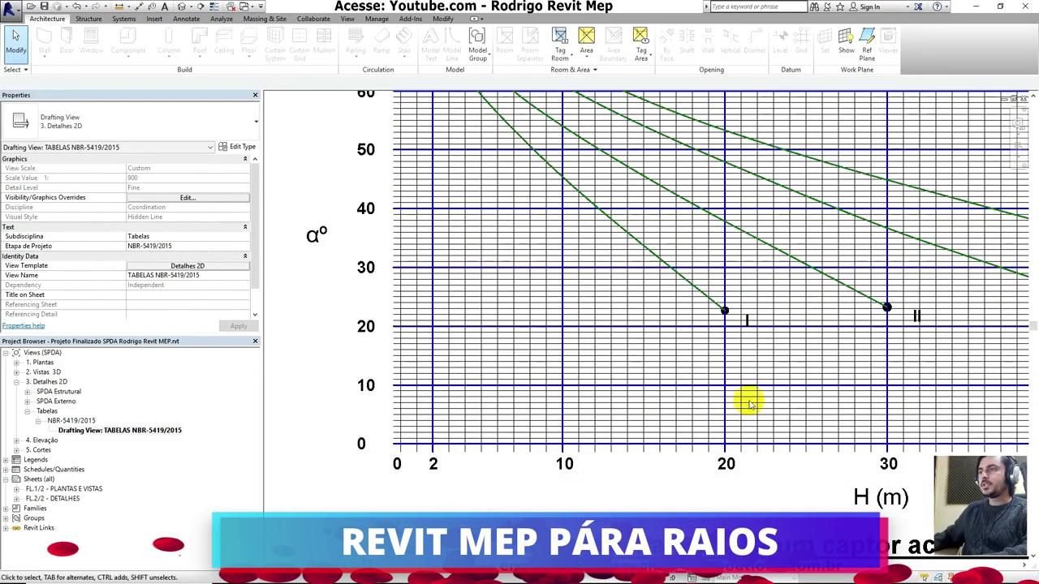
{"action": "middle_click_drag", "start_coordinate": [709, 349], "coordinate": [721, 390]}
{"action": "middle_click_drag", "start_coordinate": [668, 273], "coordinate": [695, 352]}
Inspect the protection-methods table up to its maximum-distance columns.
{"action": "middle_click_drag", "start_coordinate": [457, 209], "coordinate": [458, 378]}
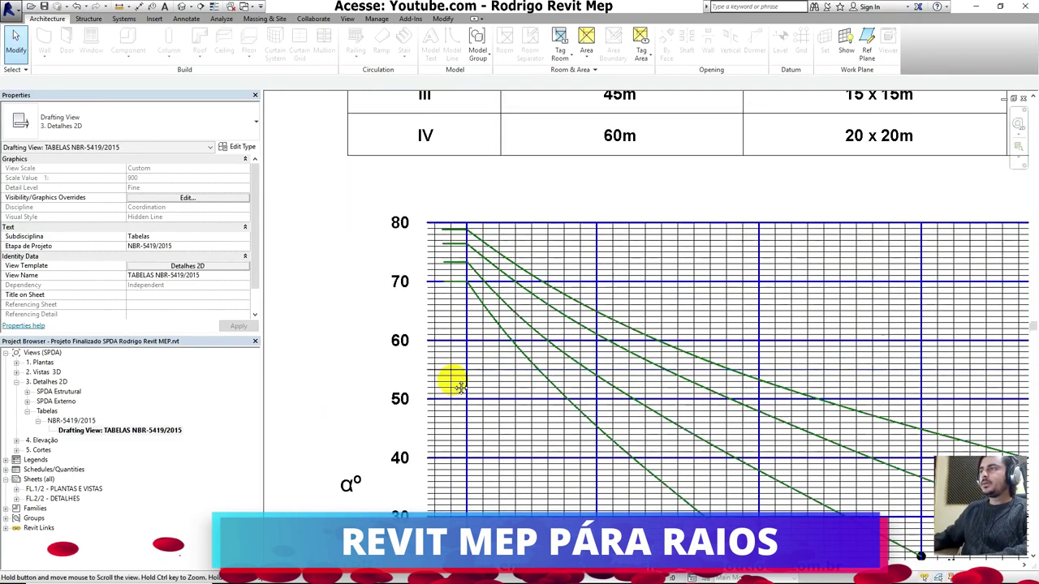
{"action": "scroll", "coordinate": [468, 287], "scroll_direction": "down", "scroll_amount": 1}
{"action": "scroll", "coordinate": [476, 279], "scroll_direction": "down", "scroll_amount": 1}
{"action": "scroll", "coordinate": [499, 268], "scroll_direction": "up", "scroll_amount": 1}
{"action": "middle_click_drag", "start_coordinate": [499, 268], "coordinate": [476, 389]}
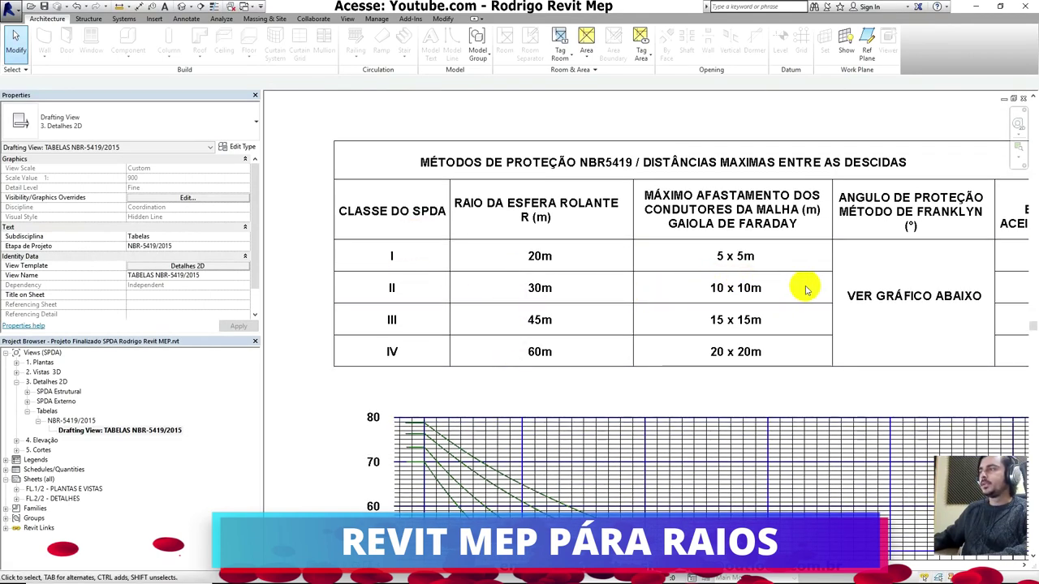
{"action": "middle_click_drag", "start_coordinate": [806, 290], "coordinate": [801, 295]}
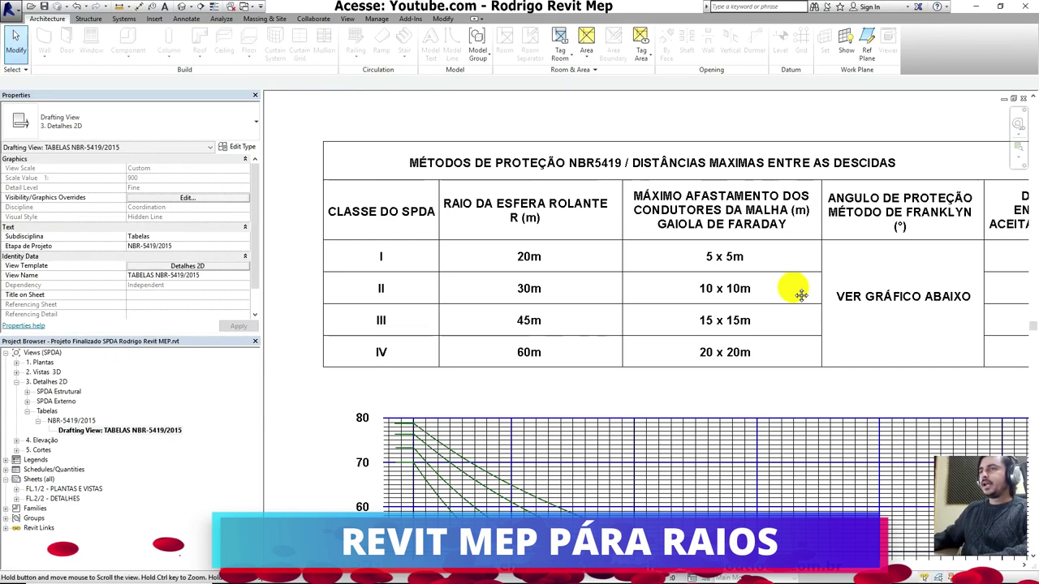
{"action": "middle_click_drag", "start_coordinate": [801, 295], "coordinate": [504, 302]}
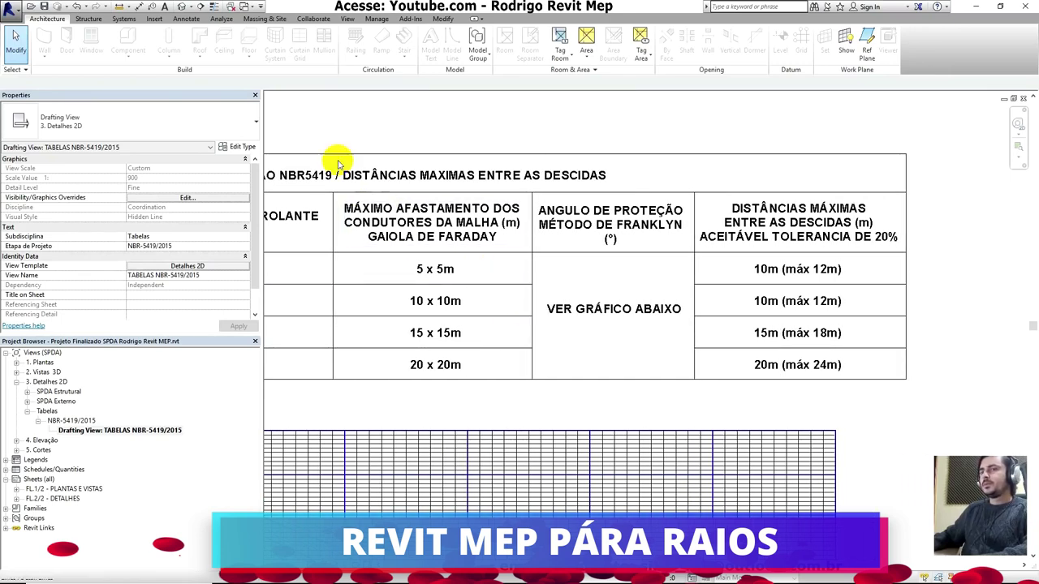
{"action": "left_click", "coordinate": [181, 6]}
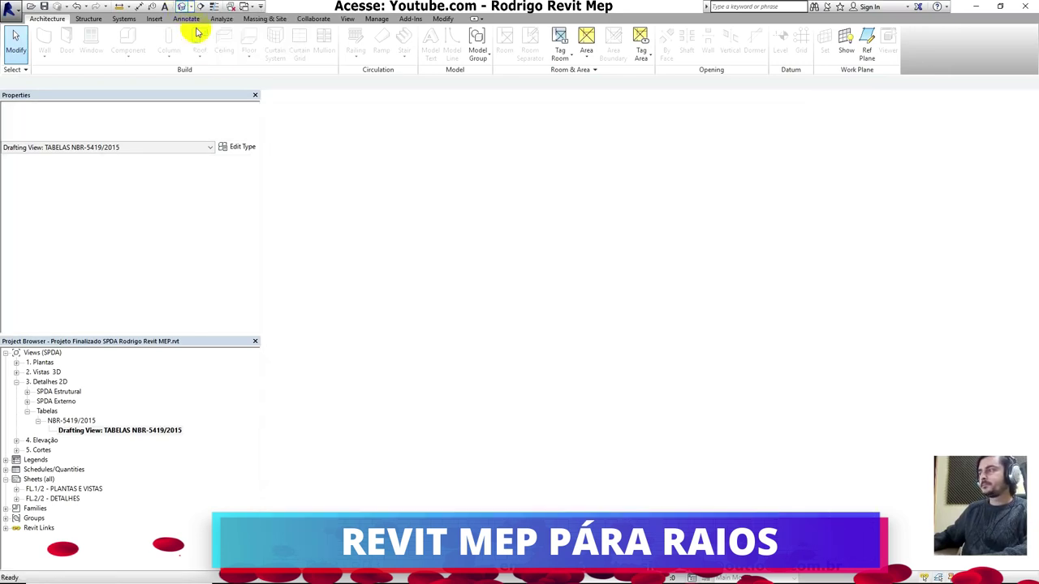
Collapse 3. Detalhes 2D and orbit the building into an angled 3D view.
{"action": "double_click", "coordinate": [44, 381]}
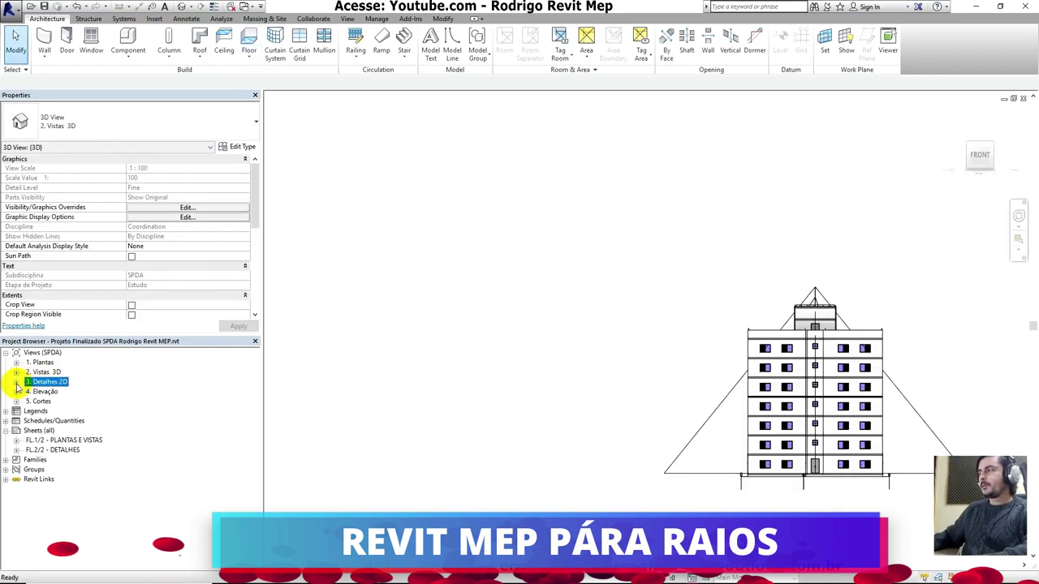
{"action": "left_click", "coordinate": [860, 375]}
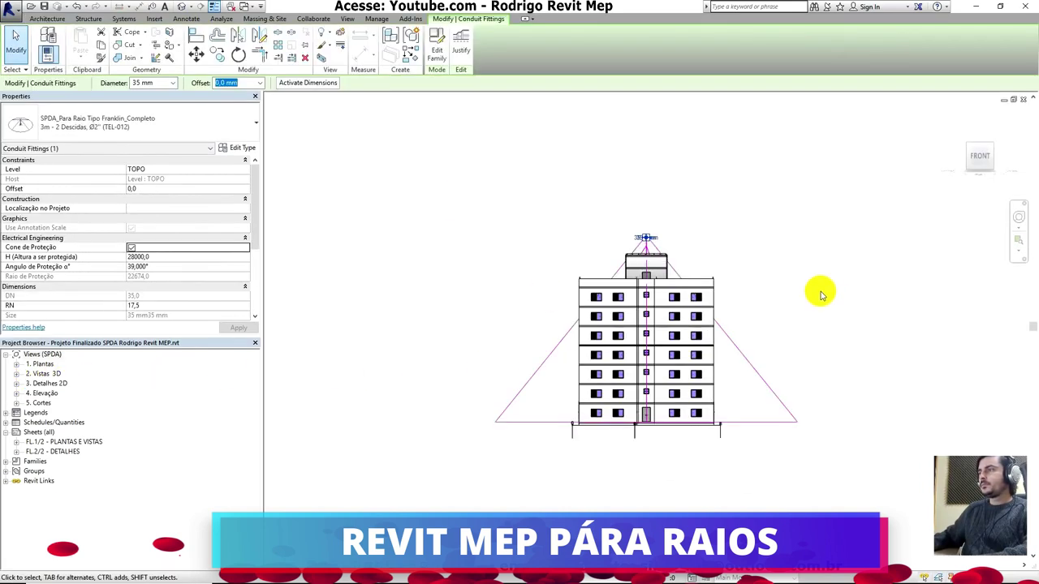
{"action": "mouse_move", "coordinate": [849, 267]}
{"action": "middle_mouse_down", "text": "shift"}
{"action": "mouse_move", "coordinate": [735, 333]}
{"action": "mouse_move", "coordinate": [950, 208]}
{"action": "middle_mouse_up", "text": "shift"}
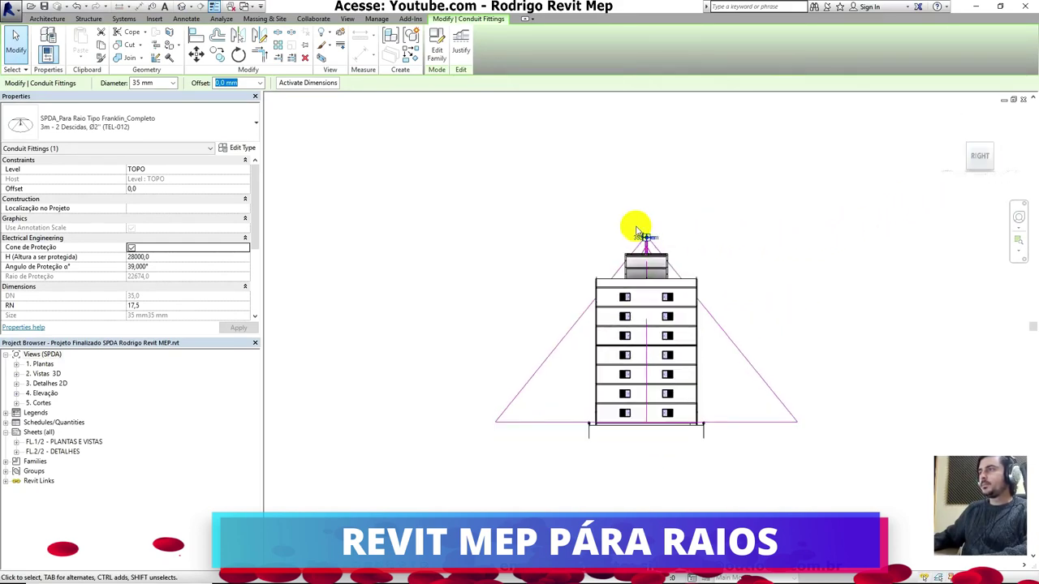
{"action": "mouse_move", "coordinate": [637, 230]}
{"action": "middle_mouse_down", "text": "shift"}
{"action": "mouse_move", "coordinate": [689, 267]}
{"action": "mouse_move", "coordinate": [892, 321]}
{"action": "mouse_move", "coordinate": [791, 283]}
{"action": "mouse_move", "coordinate": [851, 290]}
{"action": "middle_mouse_up", "text": "shift"}
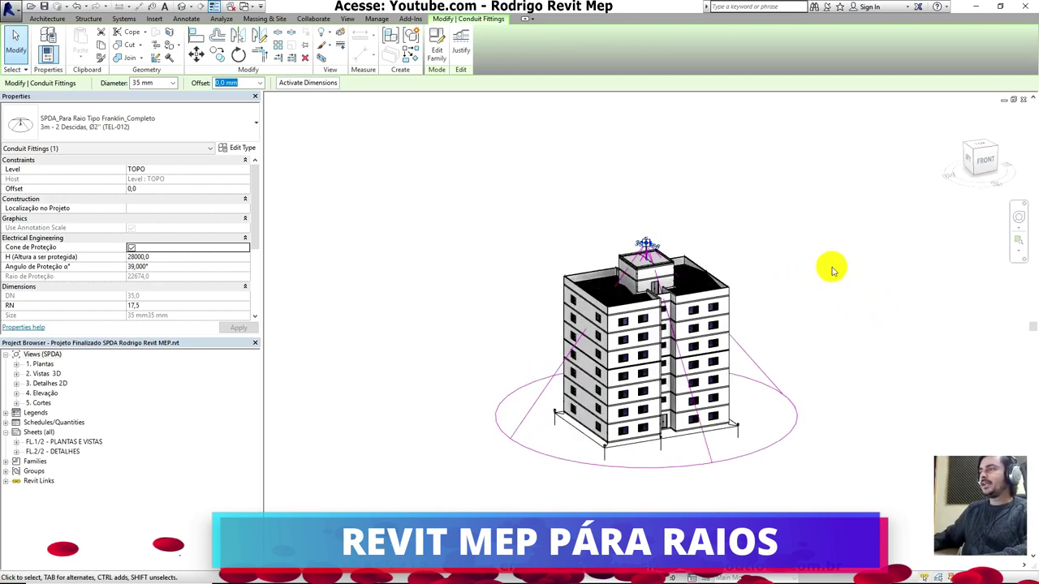
{"action": "left_click", "coordinate": [791, 266]}
{"action": "scroll", "coordinate": [624, 252], "scroll_direction": "up", "scroll_amount": 2}
{"action": "scroll", "coordinate": [626, 248], "scroll_direction": "up", "scroll_amount": 2}
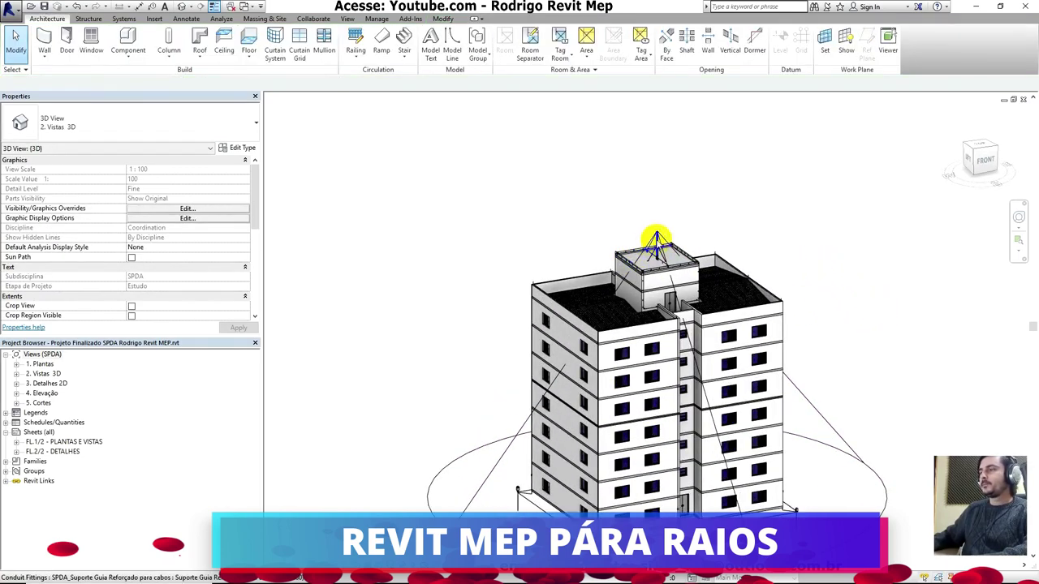
{"action": "scroll", "coordinate": [649, 241], "scroll_direction": "up", "scroll_amount": 3}
Select the Franklin rod and uncheck its Cone de Proteção.
{"action": "left_click", "coordinate": [698, 215]}
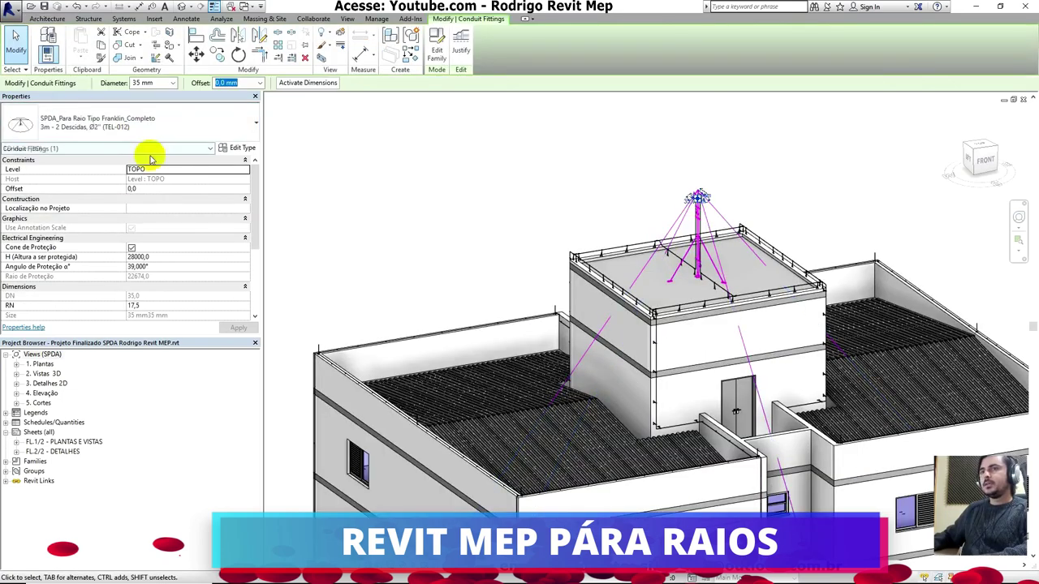
{"action": "left_click", "coordinate": [131, 248]}
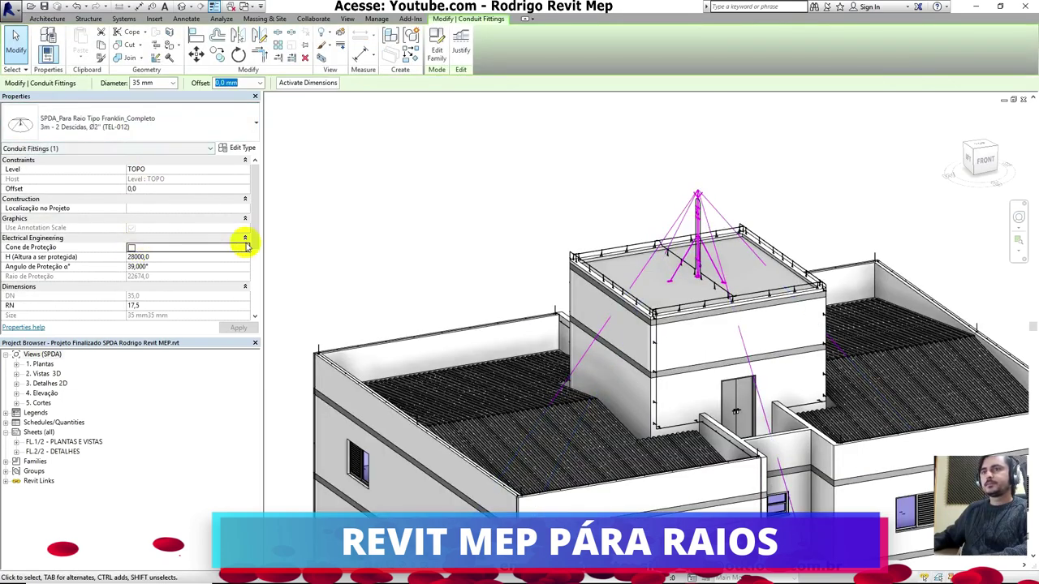
{"action": "scroll", "coordinate": [613, 288], "scroll_direction": "down", "scroll_amount": 4}
{"action": "scroll", "coordinate": [626, 322], "scroll_direction": "up", "scroll_amount": 5}
{"action": "scroll", "coordinate": [626, 323], "scroll_direction": "up", "scroll_amount": 2}
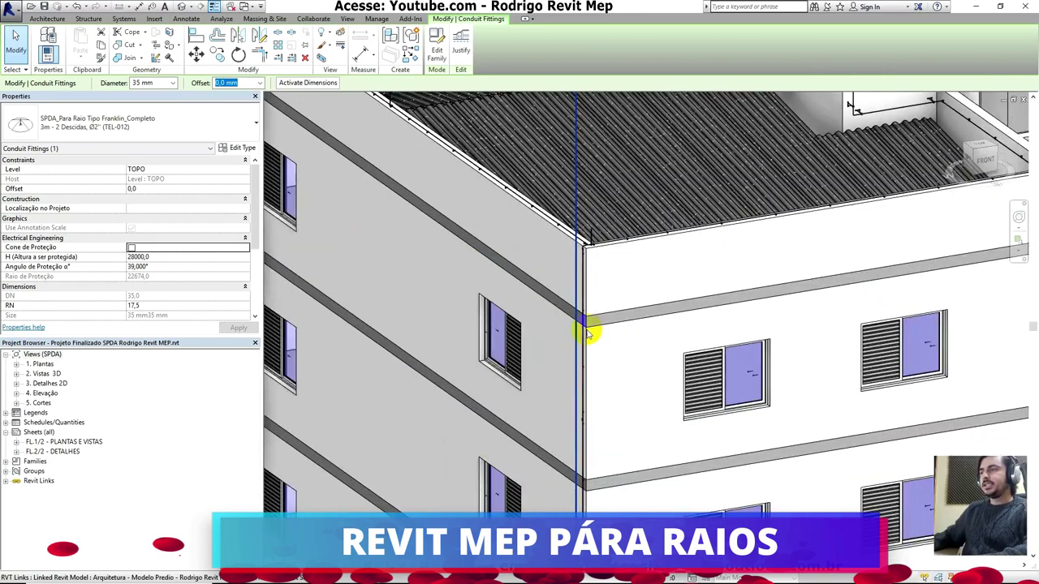
{"action": "scroll", "coordinate": [587, 332], "scroll_direction": "up", "scroll_amount": 2}
Select the SPDA_Barra Chata down conductor and tick Classe III e IV.
{"action": "left_click", "coordinate": [563, 339]}
{"action": "left_click", "coordinate": [552, 345]}
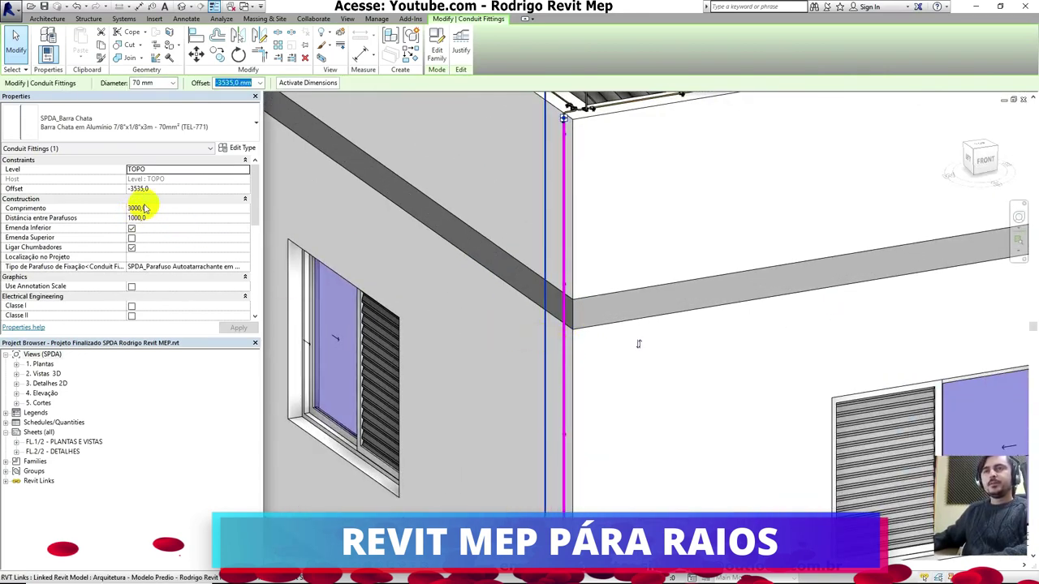
{"action": "scroll", "coordinate": [145, 207], "scroll_direction": "down", "scroll_amount": 2}
{"action": "scroll", "coordinate": [144, 208], "scroll_direction": "down", "scroll_amount": 3}
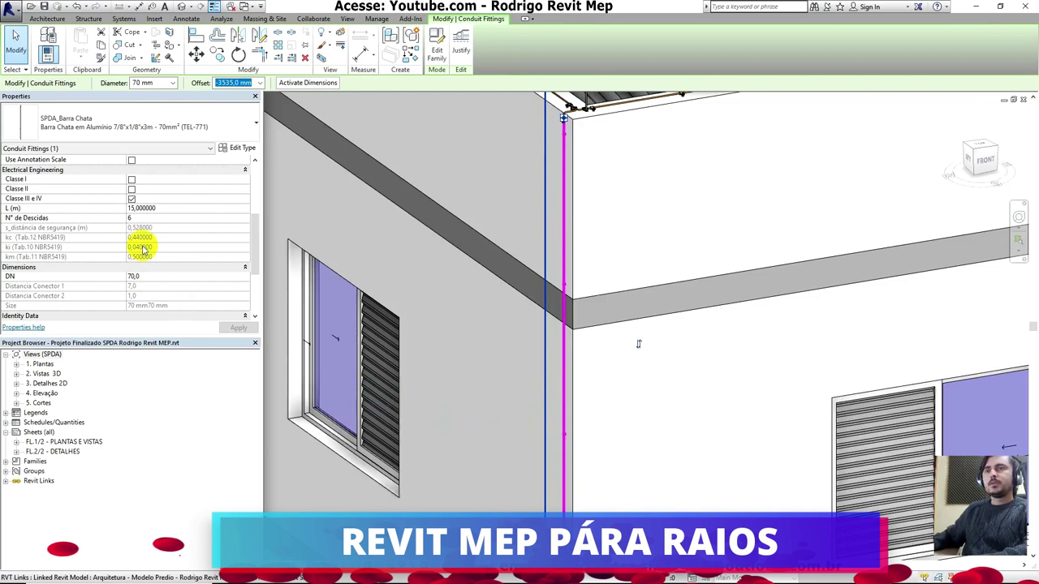
{"action": "left_click", "coordinate": [133, 199]}
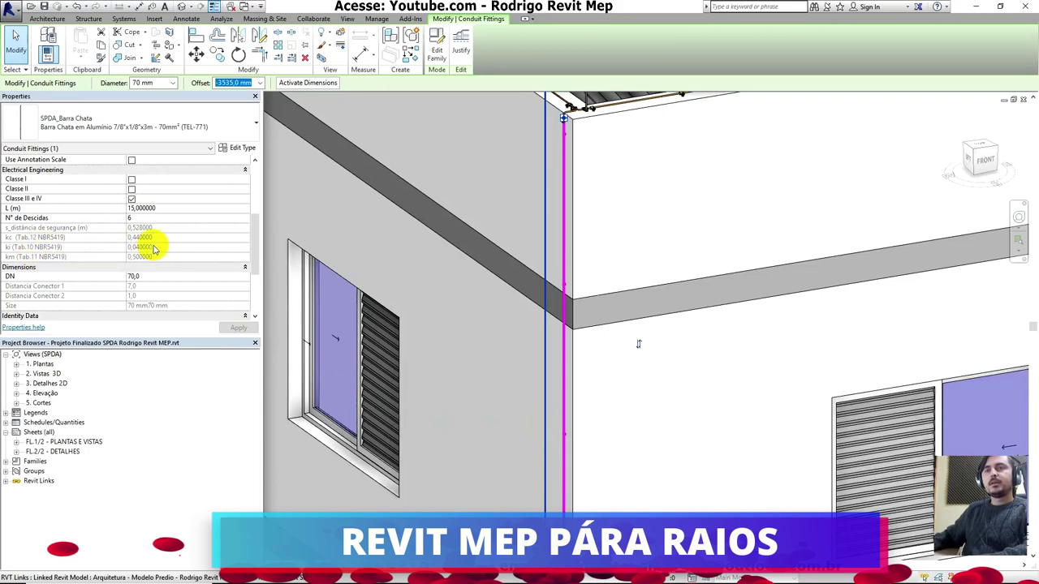
Pan down the facade to the building's base corner and deselect the conductor.
{"action": "scroll", "coordinate": [156, 248], "scroll_direction": "down", "scroll_amount": 2}
{"action": "scroll", "coordinate": [498, 248], "scroll_direction": "down", "scroll_amount": 2}
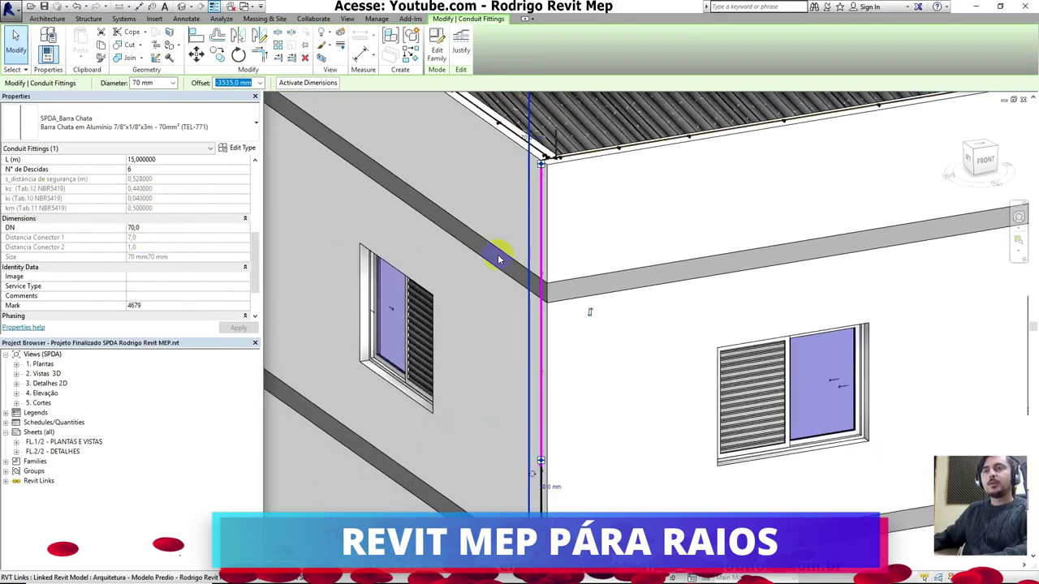
{"action": "scroll", "coordinate": [497, 249], "scroll_direction": "down", "scroll_amount": 2}
{"action": "scroll", "coordinate": [519, 263], "scroll_direction": "down", "scroll_amount": 2}
{"action": "middle_click_drag", "start_coordinate": [633, 372], "coordinate": [609, 214]}
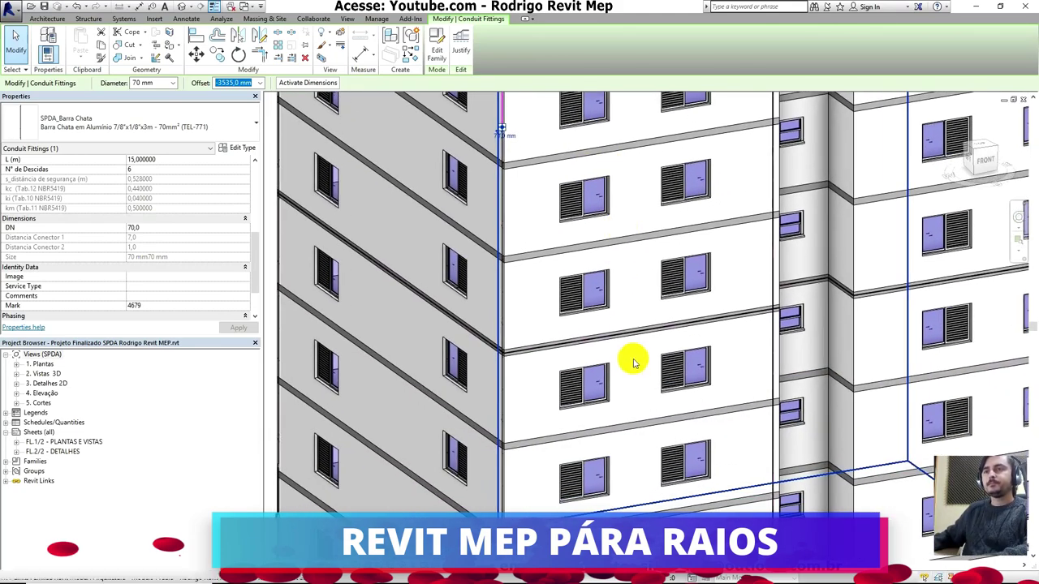
{"action": "middle_click_drag", "start_coordinate": [630, 360], "coordinate": [642, 202]}
{"action": "middle_click_drag", "start_coordinate": [670, 252], "coordinate": [533, 441]}
{"action": "left_click", "coordinate": [533, 441]}
{"action": "scroll", "coordinate": [523, 446], "scroll_direction": "up", "scroll_amount": 2}
{"action": "scroll", "coordinate": [499, 434], "scroll_direction": "up", "scroll_amount": 2}
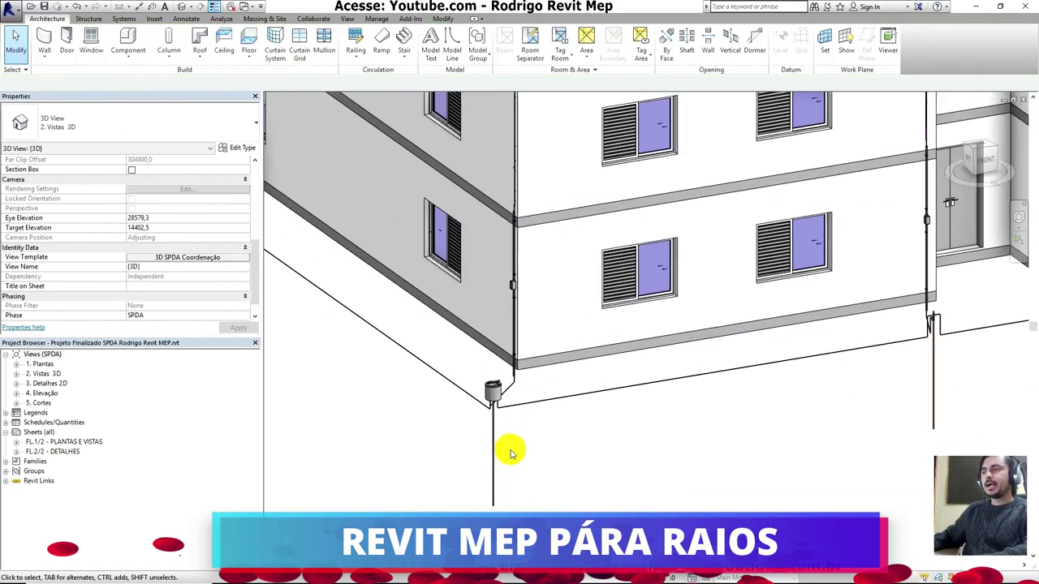
Select the grounding inspection box and set its soil resistivity to 300.
{"action": "left_click", "coordinate": [493, 398]}
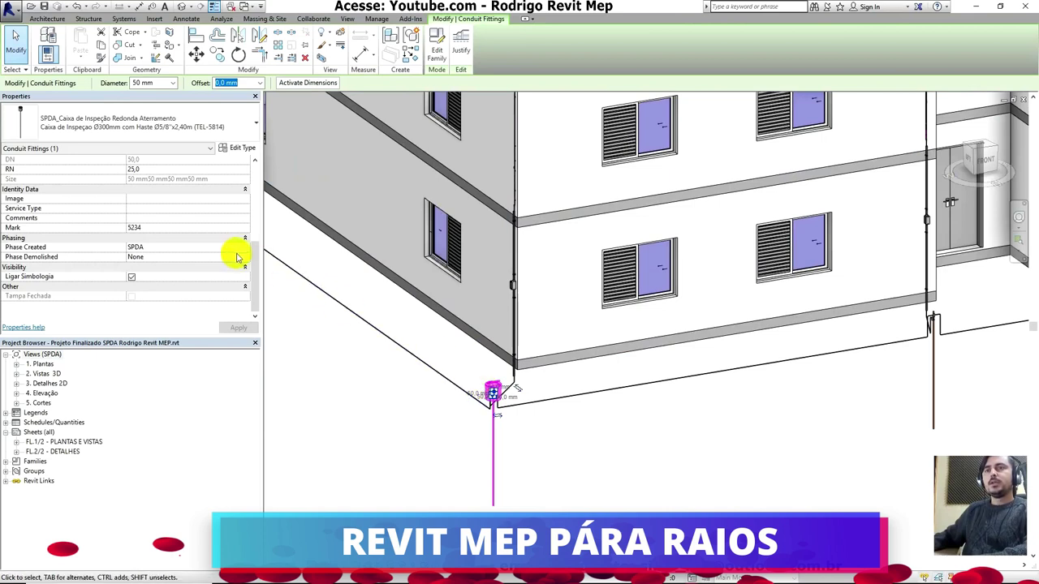
{"action": "scroll", "coordinate": [232, 255], "scroll_direction": "up", "scroll_amount": 3}
{"action": "scroll", "coordinate": [232, 255], "scroll_direction": "up", "scroll_amount": 2}
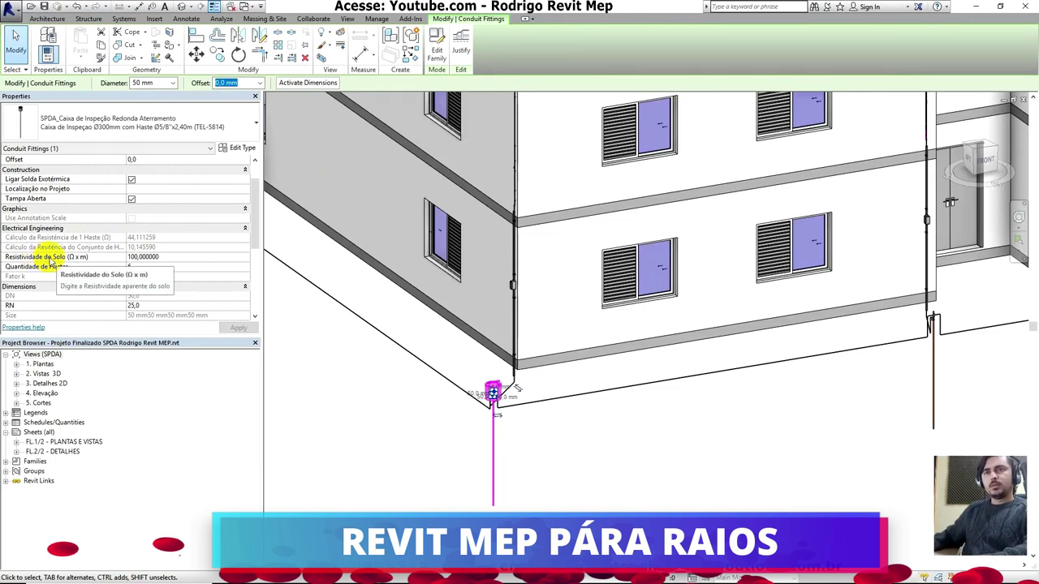
{"action": "left_click", "coordinate": [175, 258]}
{"action": "type", "text": "300"}
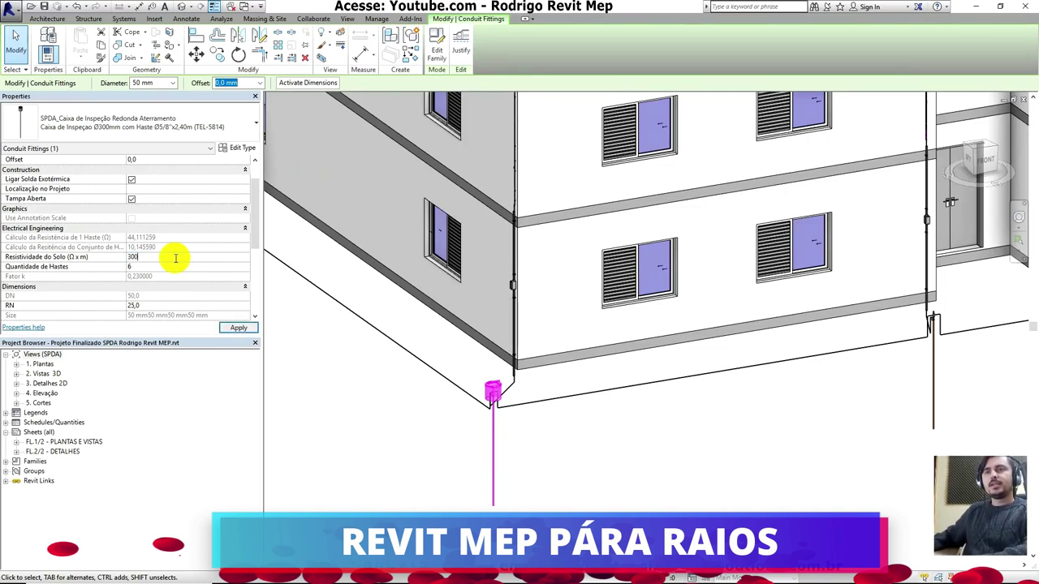
{"action": "key", "text": "Return"}
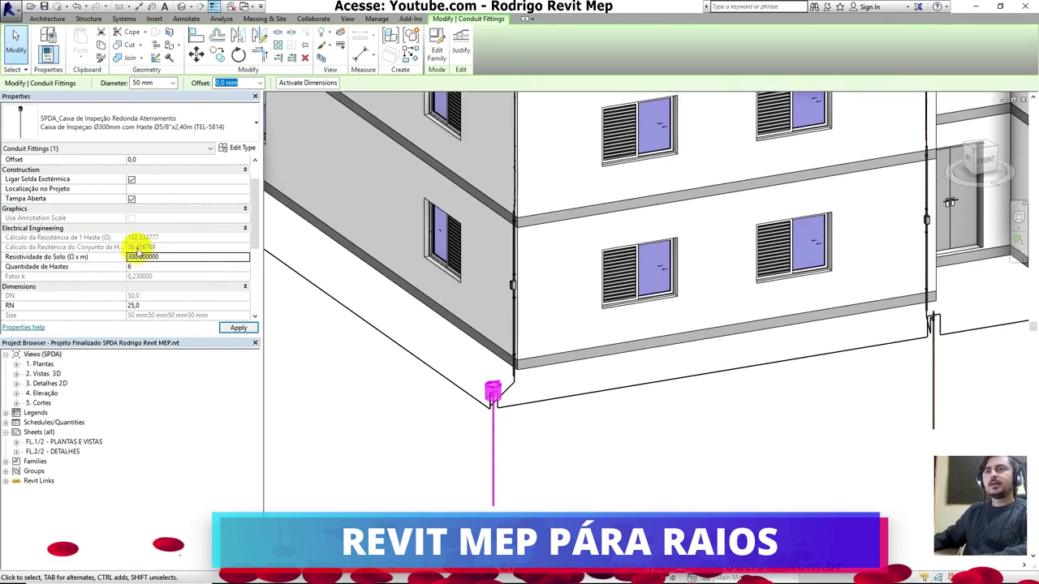
Return the soil resistivity to 100 and set three ground rods, giving 44,11 Ω.
{"action": "left_click", "coordinate": [135, 266]}
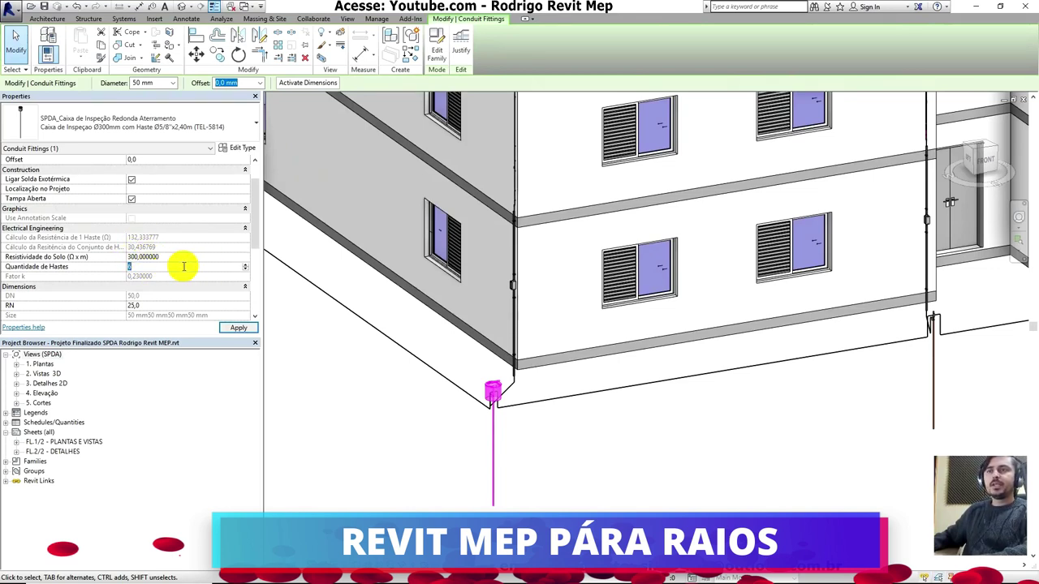
{"action": "type", "text": "10"}
{"action": "key", "text": "Return"}
{"action": "left_click", "coordinate": [145, 266]}
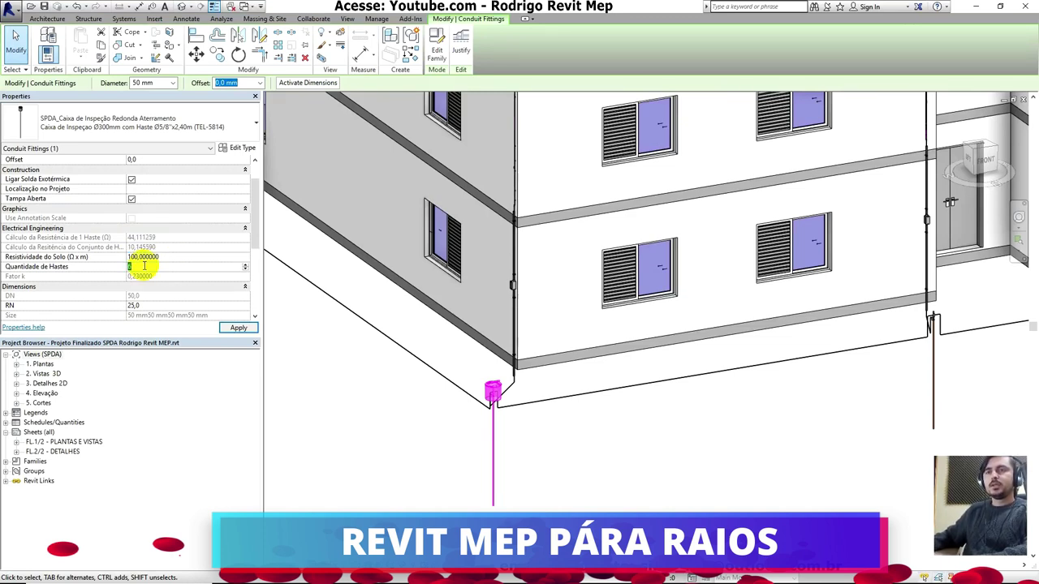
{"action": "type", "text": "3"}
{"action": "key", "text": "Return"}
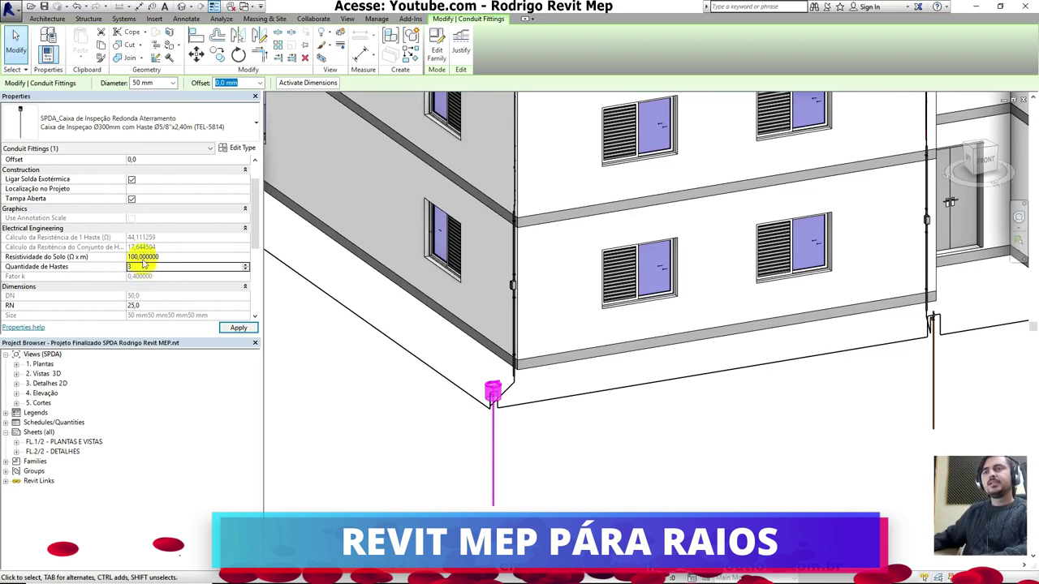
{"action": "left_click", "coordinate": [142, 267]}
{"action": "type", "text": "6"}
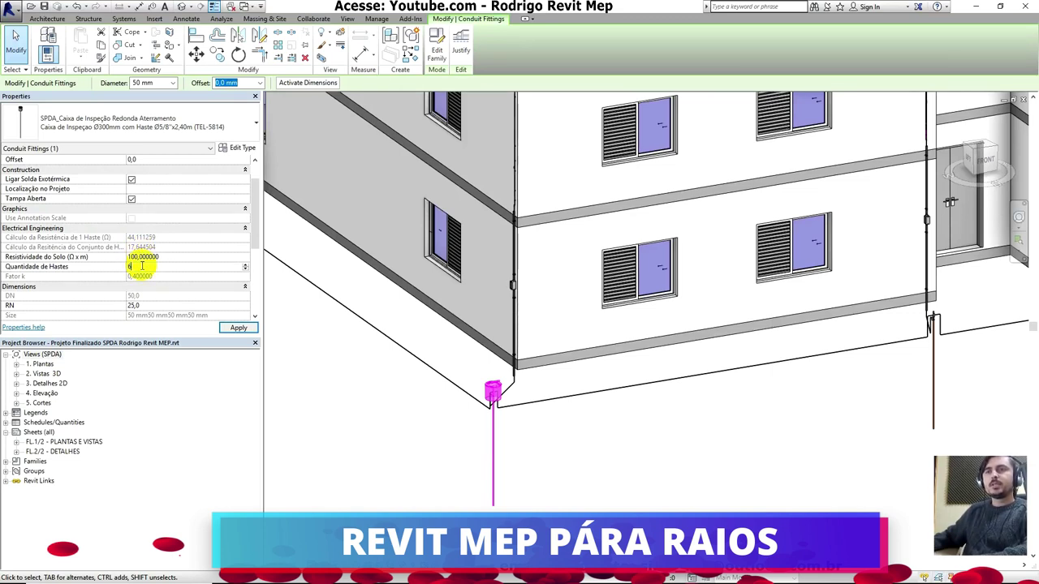
{"action": "left_click", "coordinate": [428, 325]}
{"action": "scroll", "coordinate": [429, 325], "scroll_direction": "down", "scroll_amount": 2}
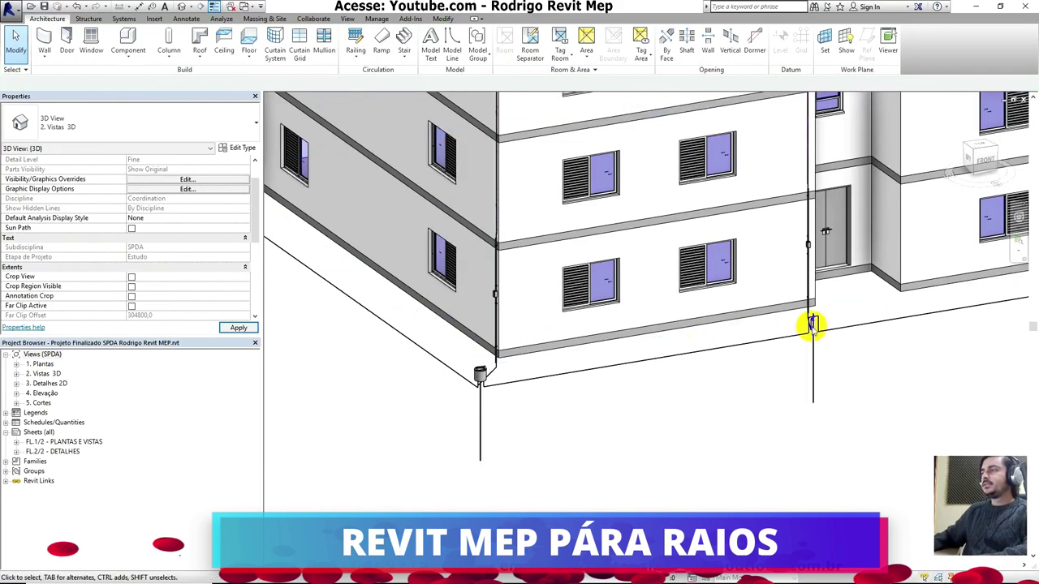
{"action": "scroll", "coordinate": [785, 333], "scroll_direction": "up", "scroll_amount": 2}
{"action": "scroll", "coordinate": [823, 325], "scroll_direction": "up", "scroll_amount": 2}
{"action": "scroll", "coordinate": [835, 325], "scroll_direction": "up", "scroll_amount": 2}
{"action": "scroll", "coordinate": [746, 329], "scroll_direction": "up", "scroll_amount": 2}
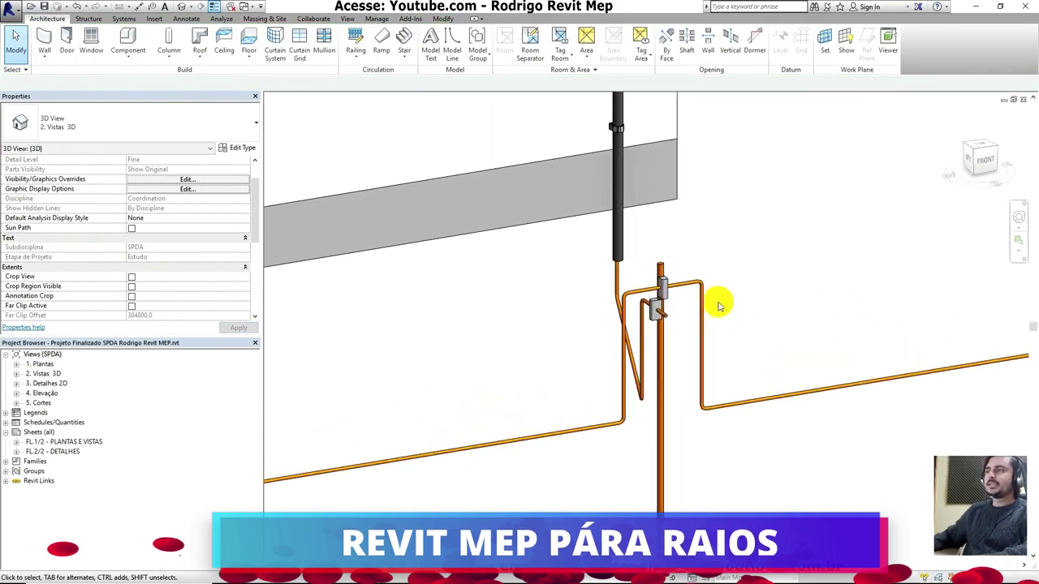
{"action": "scroll", "coordinate": [631, 354], "scroll_direction": "down", "scroll_amount": 2}
{"action": "scroll", "coordinate": [644, 329], "scroll_direction": "down", "scroll_amount": 2}
{"action": "scroll", "coordinate": [645, 364], "scroll_direction": "down", "scroll_amount": 2}
{"action": "scroll", "coordinate": [613, 254], "scroll_direction": "down", "scroll_amount": 3}
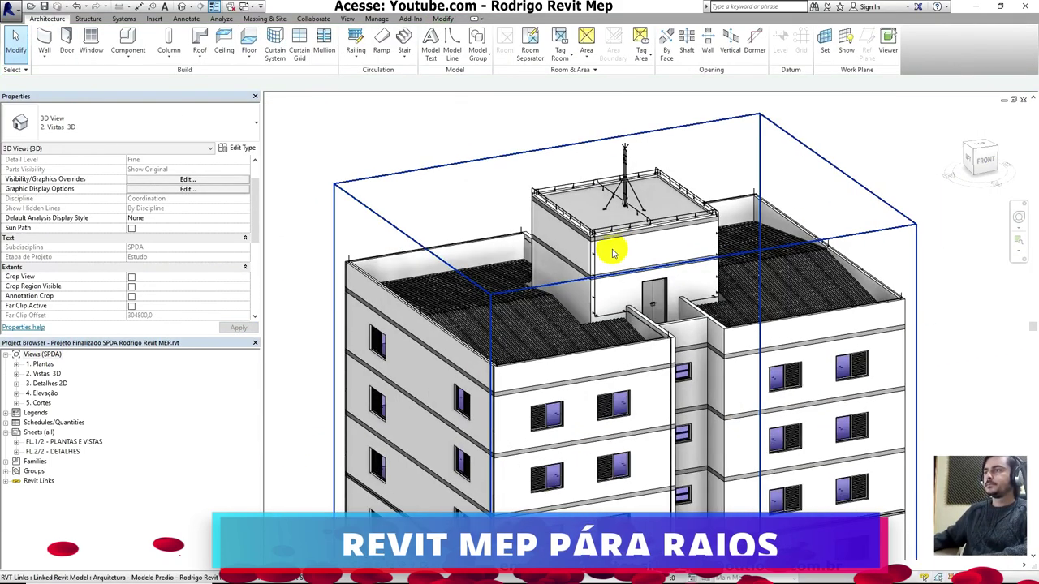
{"action": "scroll", "coordinate": [586, 253], "scroll_direction": "up", "scroll_amount": 4}
{"action": "scroll", "coordinate": [572, 259], "scroll_direction": "up", "scroll_amount": 2}
{"action": "scroll", "coordinate": [536, 276], "scroll_direction": "up", "scroll_amount": 2}
{"action": "scroll", "coordinate": [536, 277], "scroll_direction": "up", "scroll_amount": 2}
{"action": "left_click", "coordinate": [528, 286]}
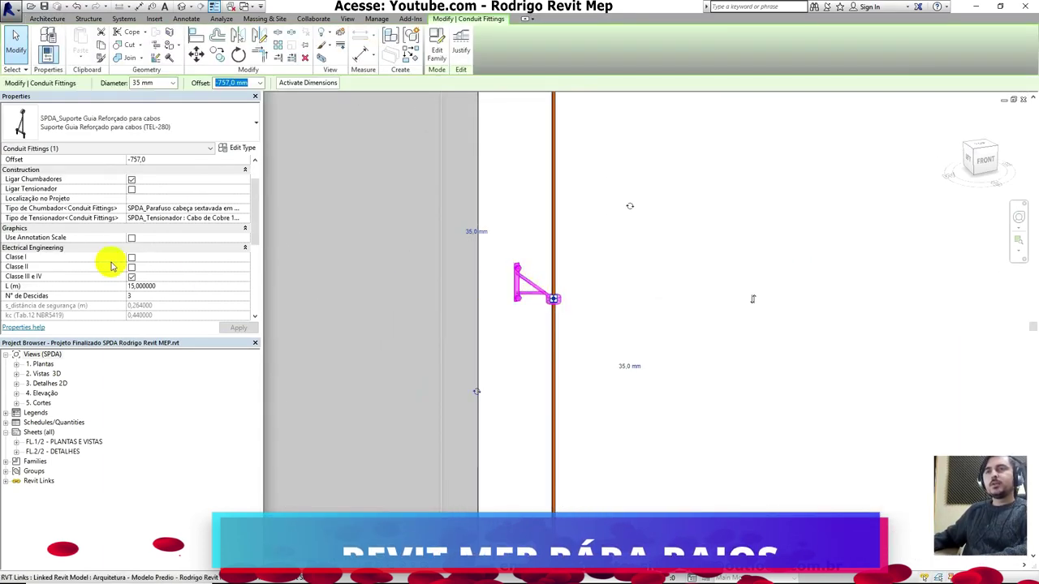
{"action": "scroll", "coordinate": [111, 267], "scroll_direction": "down", "scroll_amount": 2}
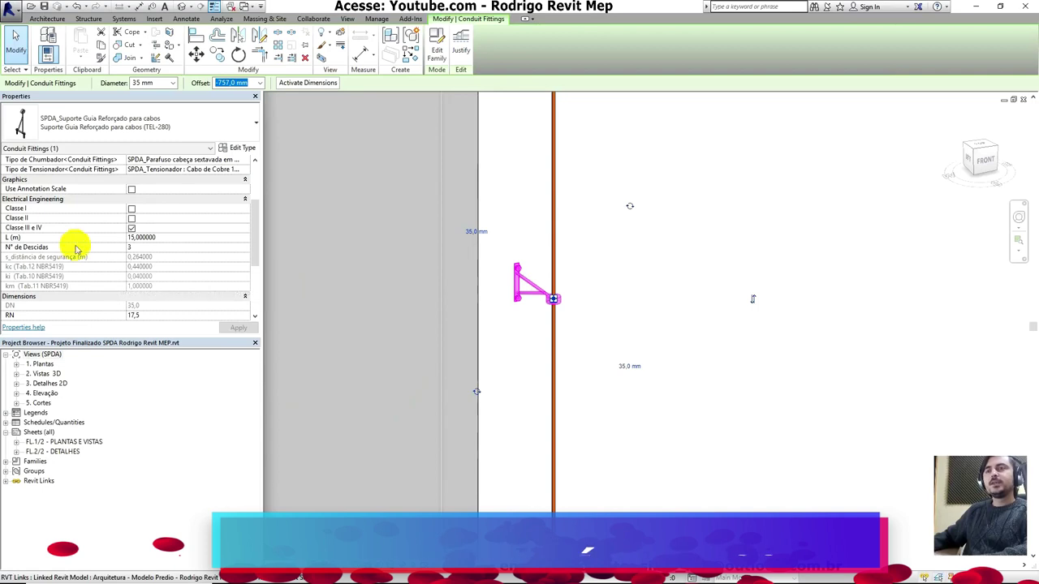